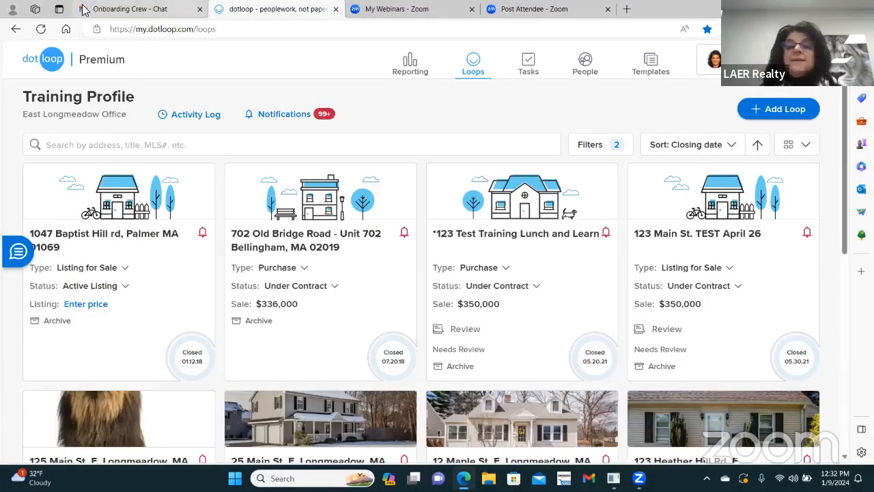
pyautogui.moveTo(83, 8)
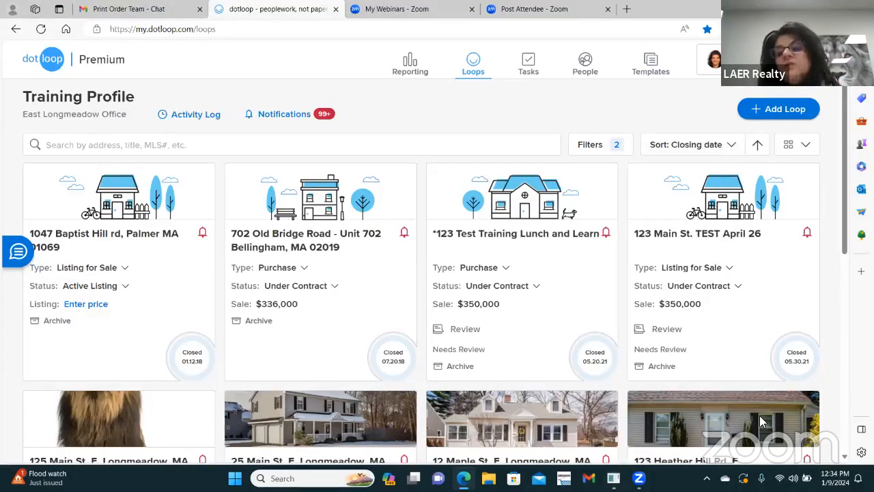
pyautogui.click(776, 111)
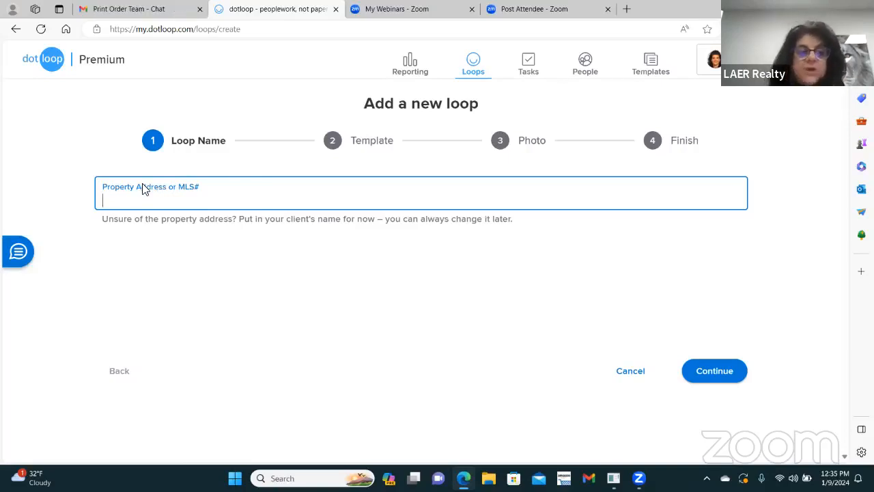
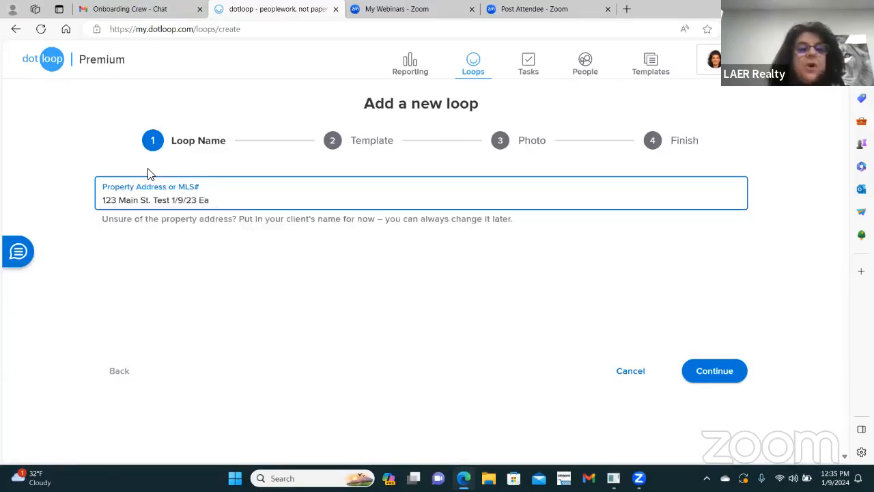
pyautogui.press('BackSpace')
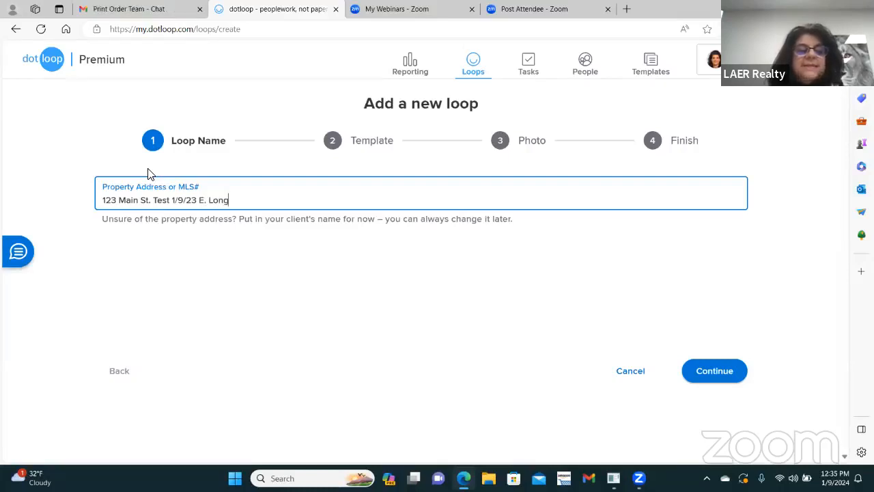
pyautogui.press('BackSpace')
pyautogui.press('BackSpace')
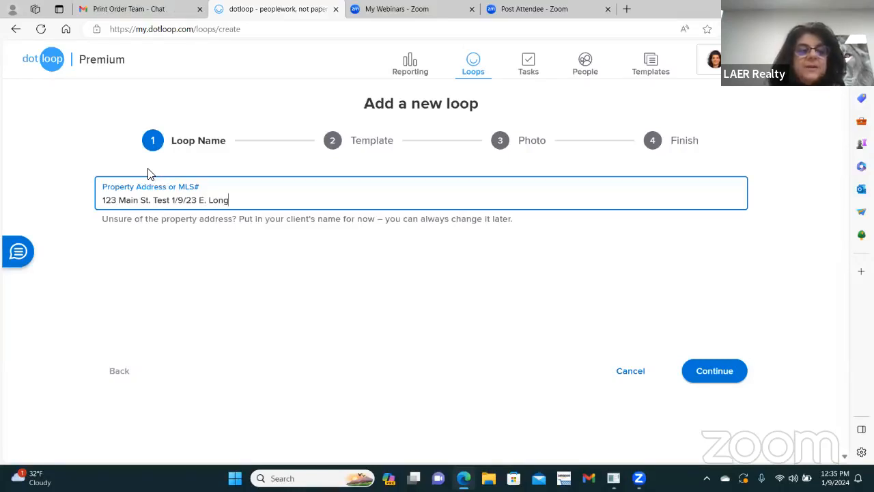
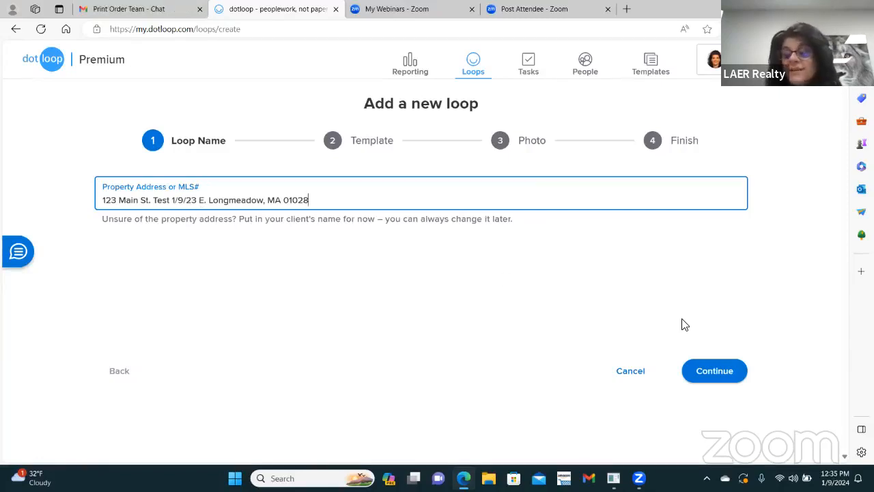
pyautogui.click(715, 380)
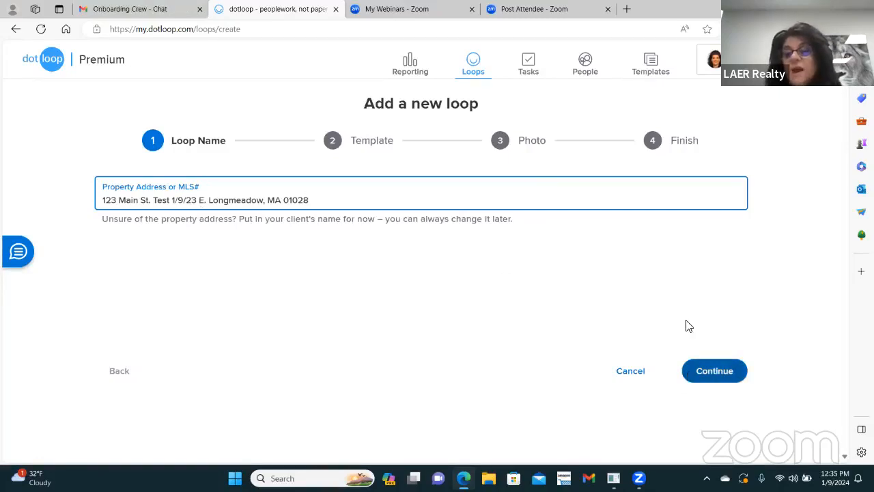
pyautogui.click(717, 374)
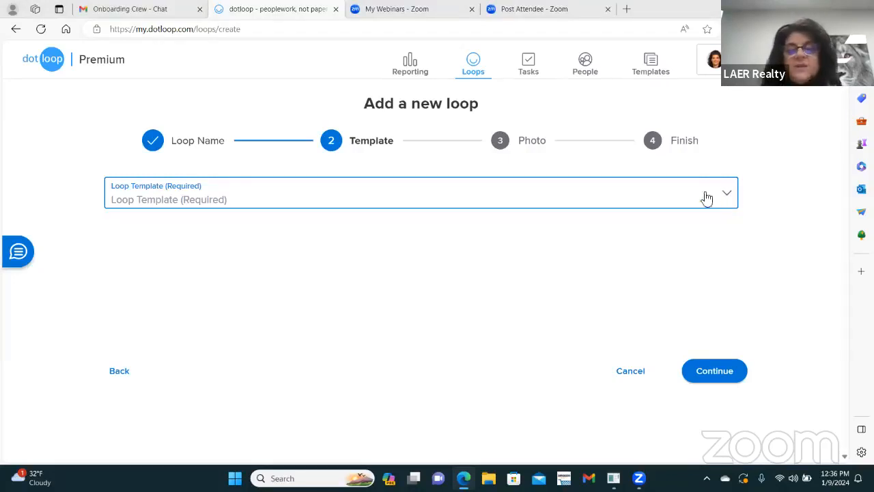
# Step: Pick MA - LISTING TEMPLATES from the Loop Template list and continue to the Photo step
pyautogui.click(715, 371)
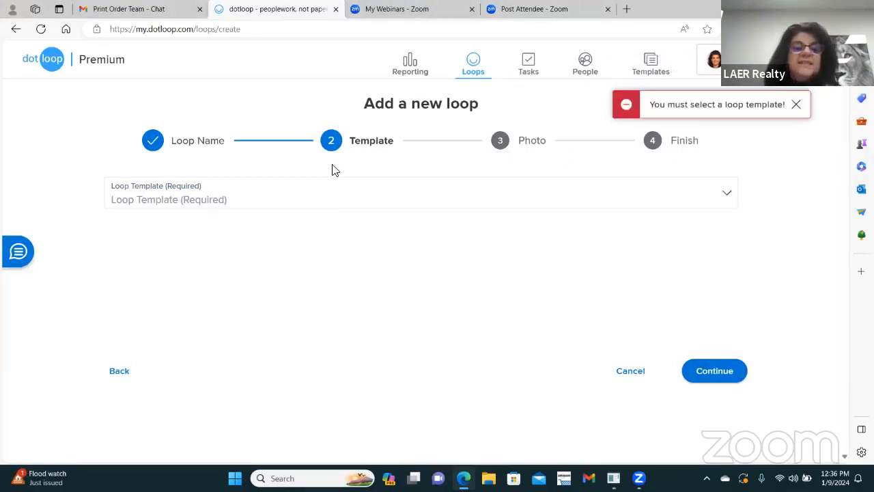
pyautogui.click(727, 198)
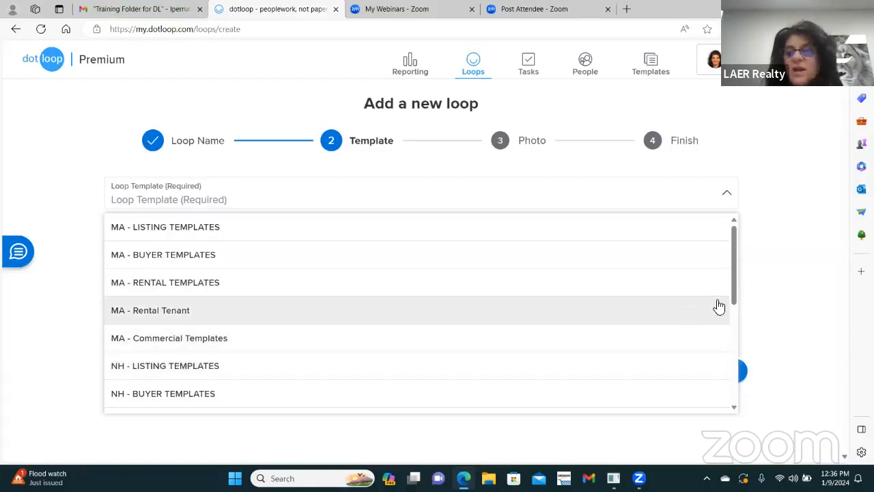
pyautogui.scroll(-2, 731, 253)
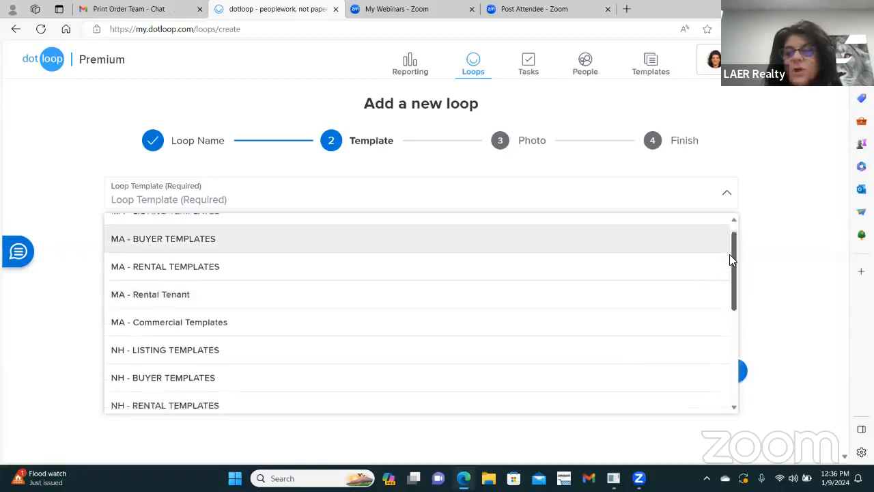
pyautogui.scroll(-2, 730, 263)
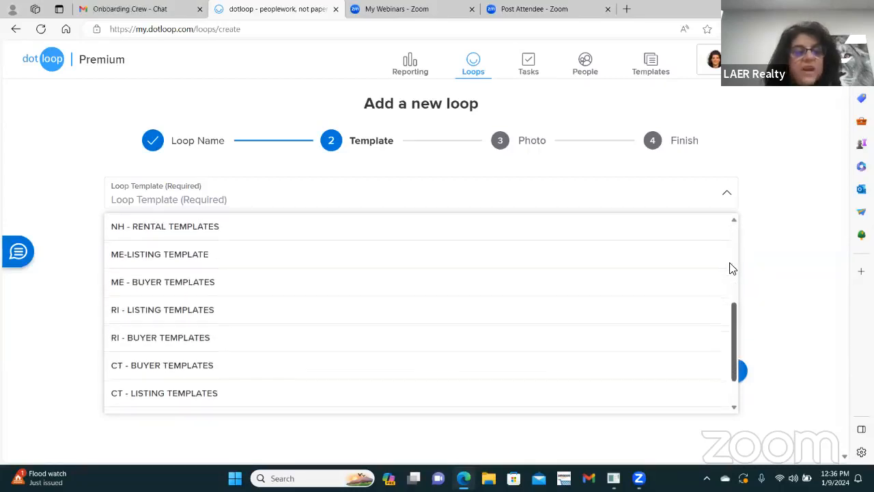
pyautogui.scroll(-1, 731, 268)
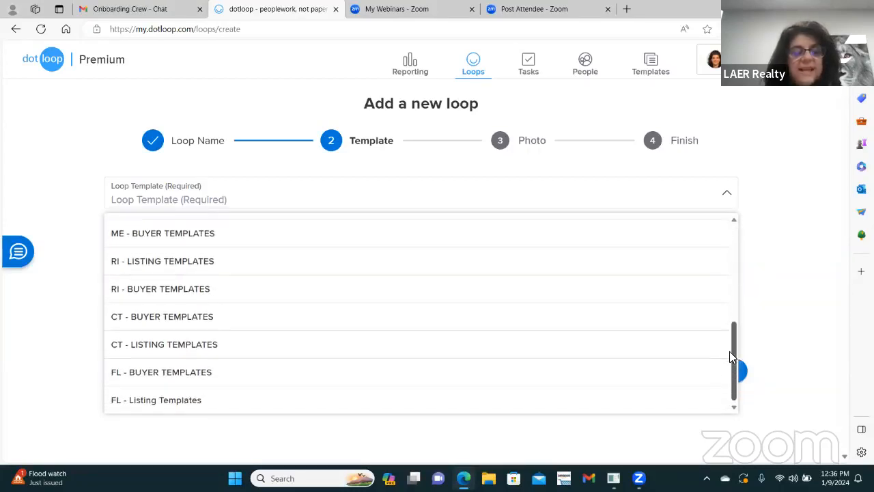
pyautogui.moveTo(733, 351); pyautogui.dragTo(727, 230)
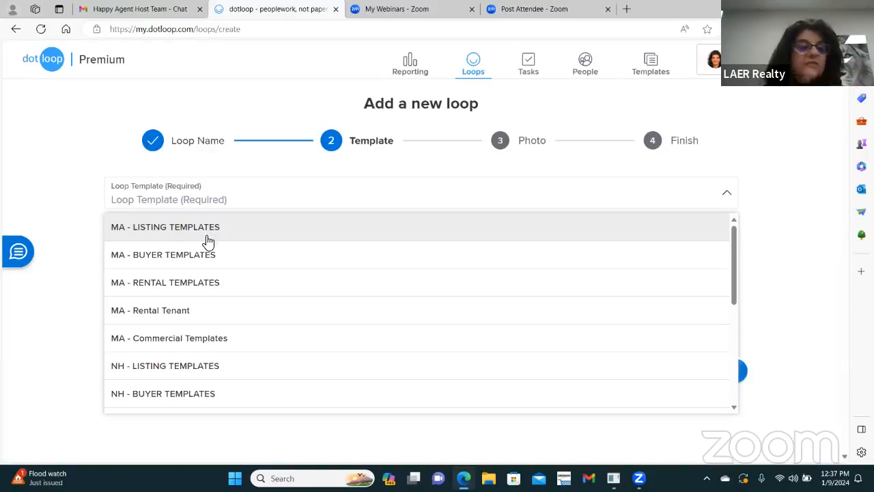
pyautogui.click(209, 230)
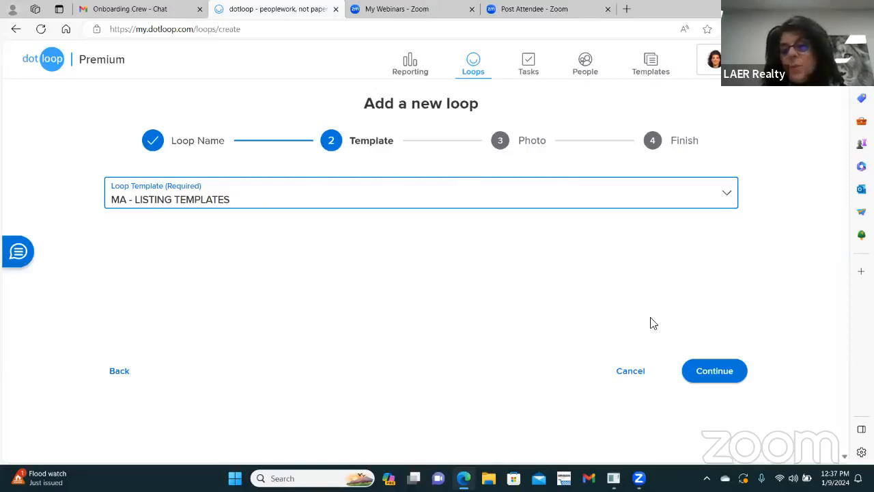
pyautogui.click(726, 380)
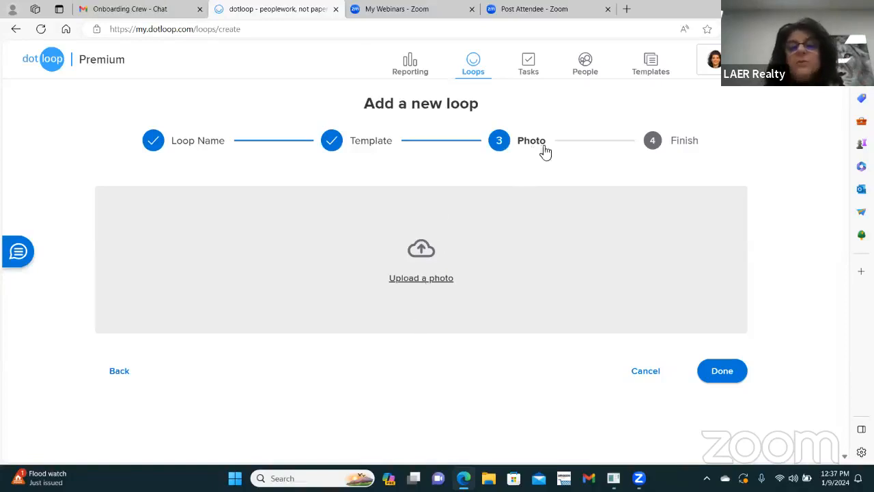
# Step: Upload the blueberries image from Pictures as the loop photo, after the Eagle image is rejected as too small
pyautogui.click(412, 280)
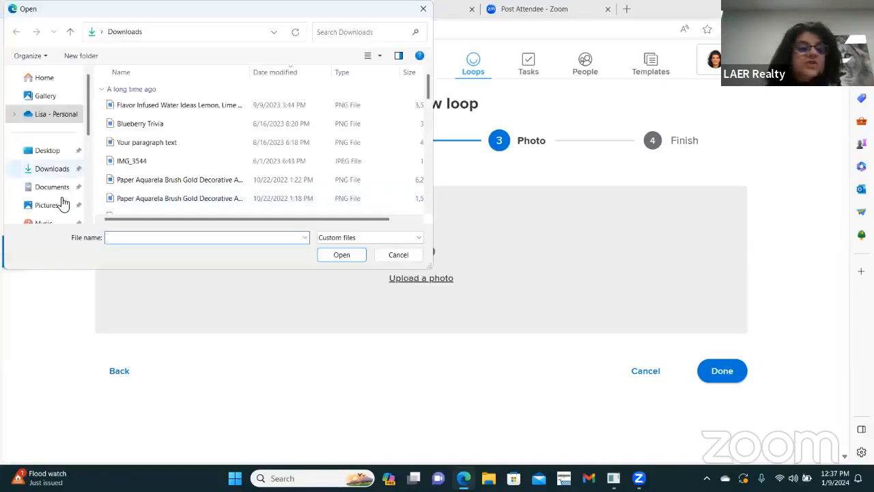
pyautogui.click(57, 207)
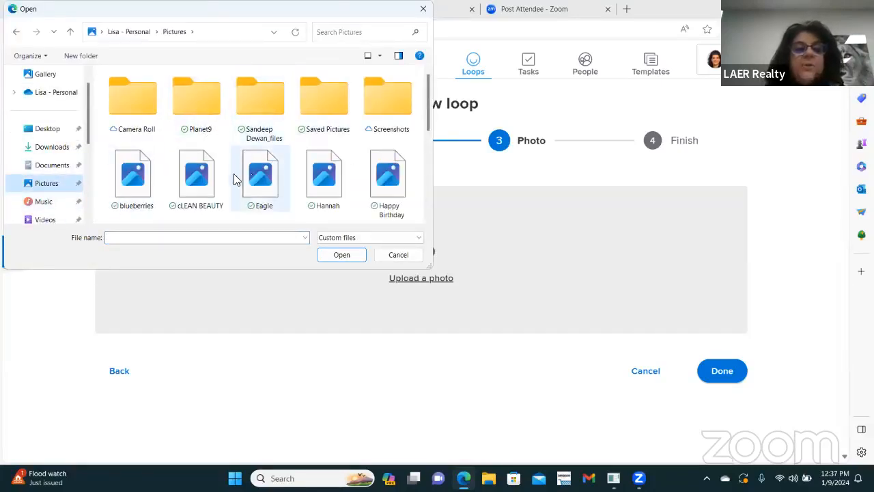
pyautogui.scroll(-5, 266, 130)
pyautogui.scroll(5, 280, 130)
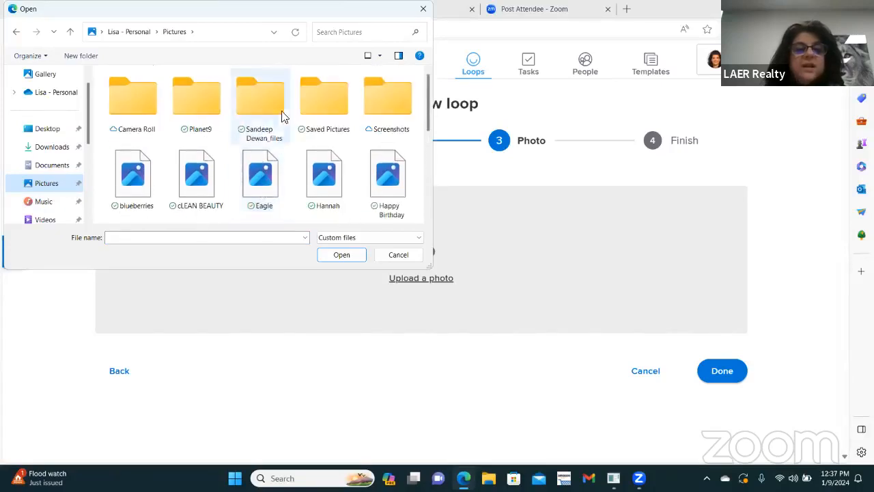
pyautogui.doubleClick(263, 179)
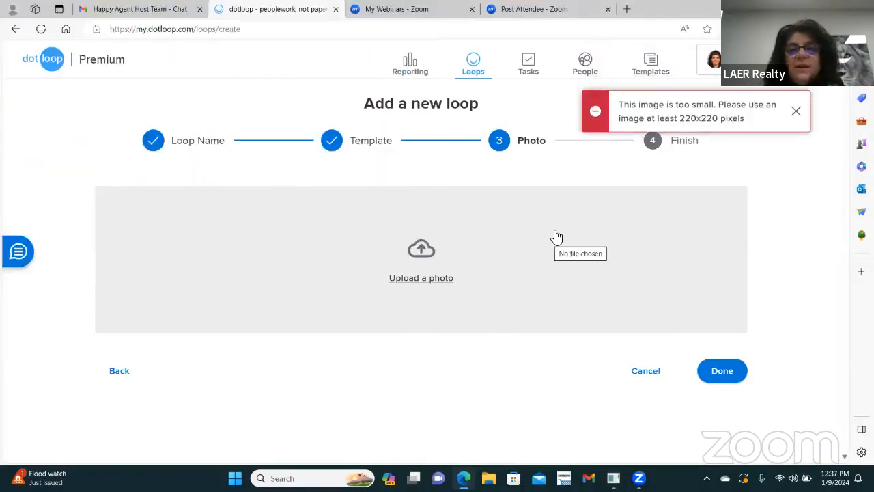
pyautogui.click(789, 115)
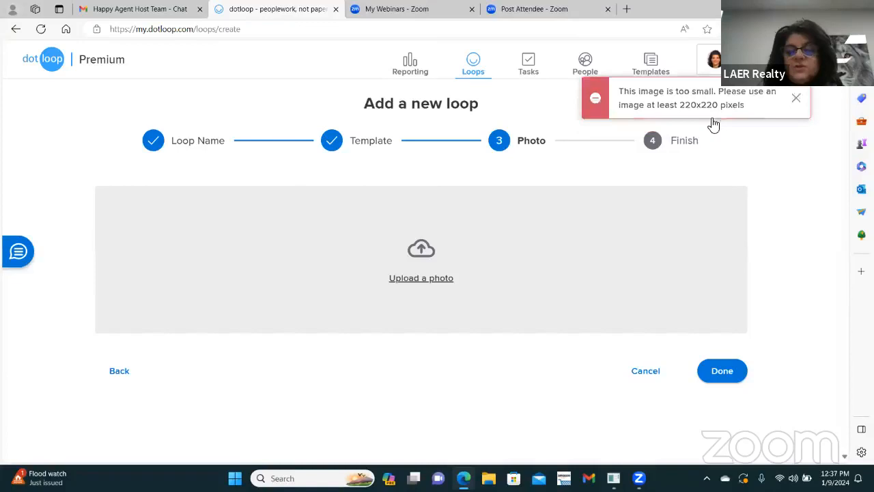
pyautogui.click(414, 280)
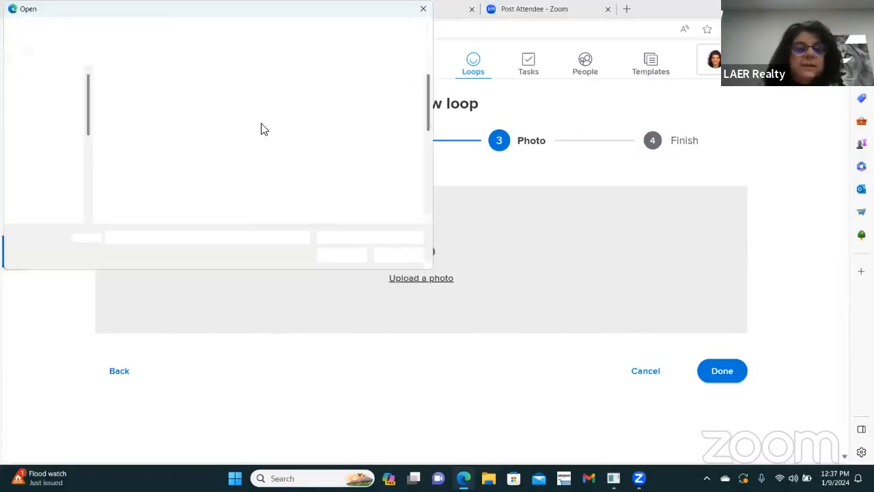
pyautogui.click(130, 170)
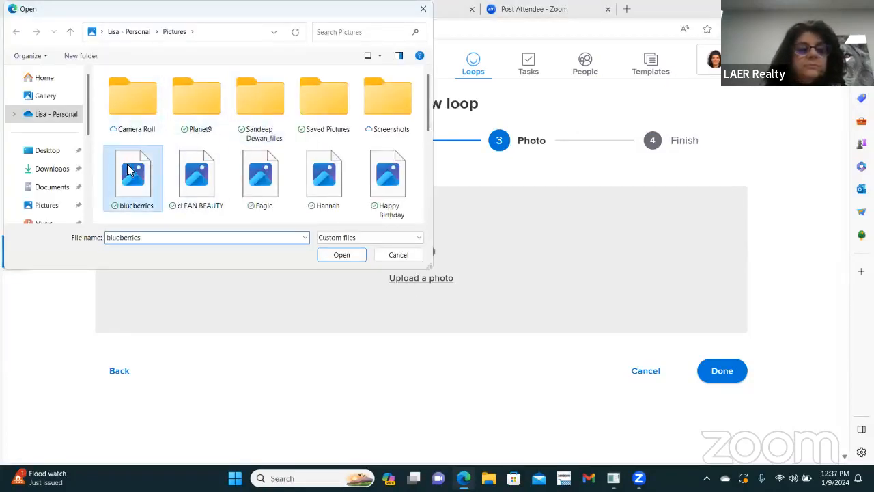
pyautogui.doubleClick(130, 170)
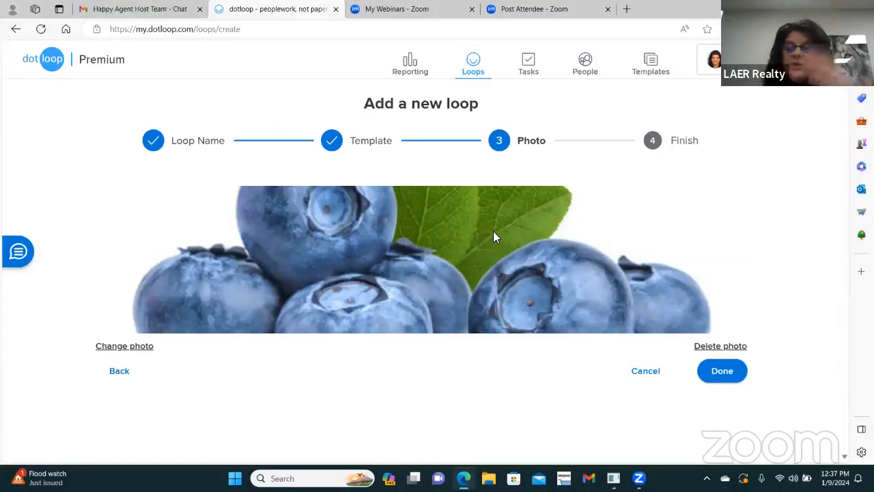
# Step: Finish the loop with Active Listing status and a $375,000 listing price, then view it
pyautogui.click(715, 379)
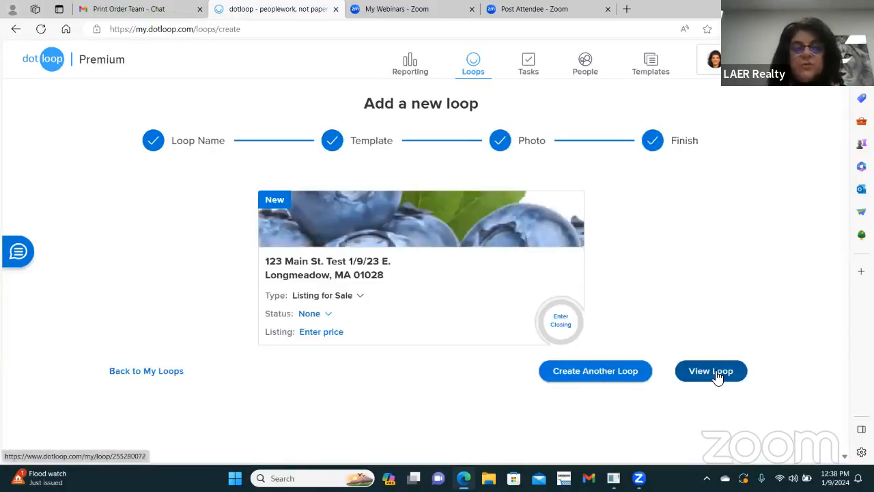
pyautogui.click(318, 315)
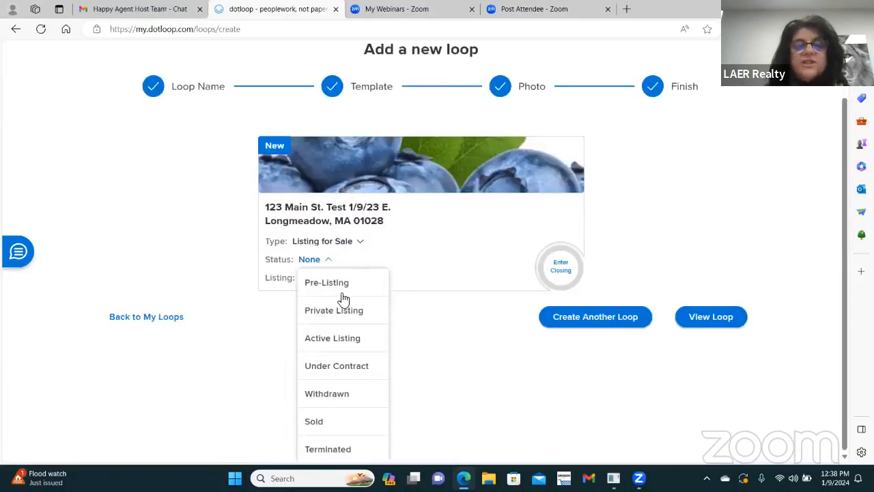
pyautogui.click(345, 337)
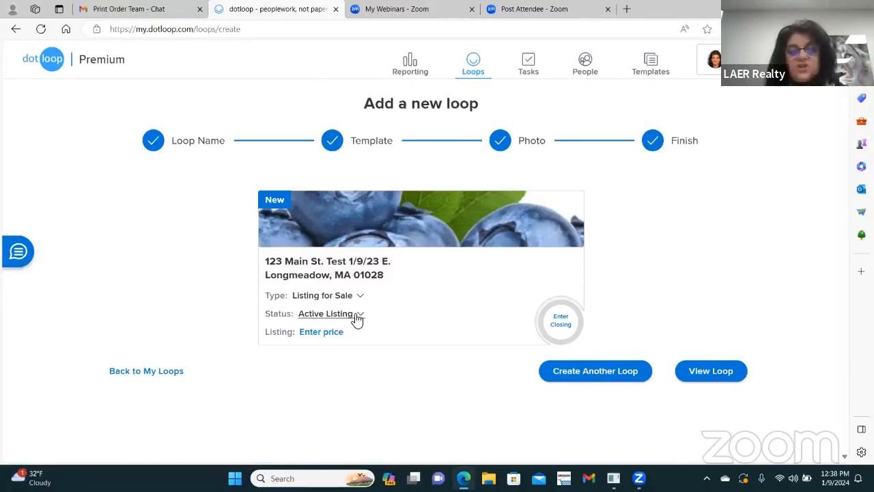
pyautogui.click(319, 332)
pyautogui.write('375000')
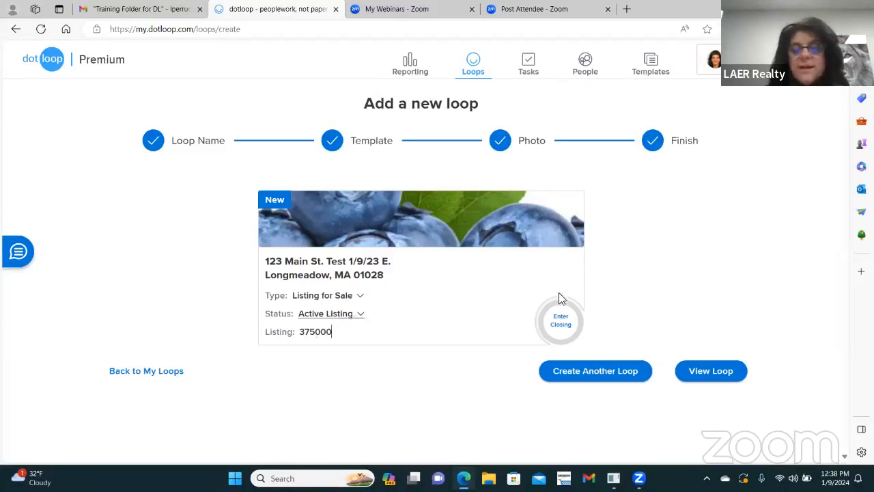
pyautogui.moveTo(654, 264); pyautogui.dragTo(430, 279)
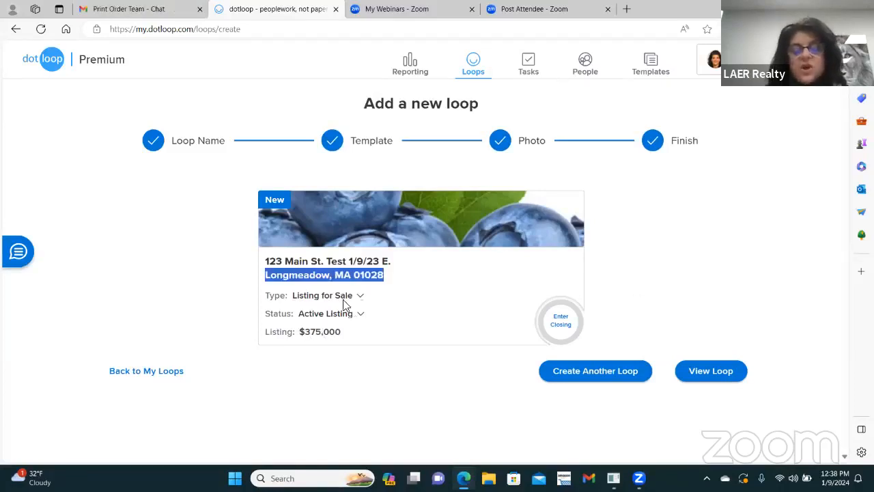
pyautogui.click(713, 363)
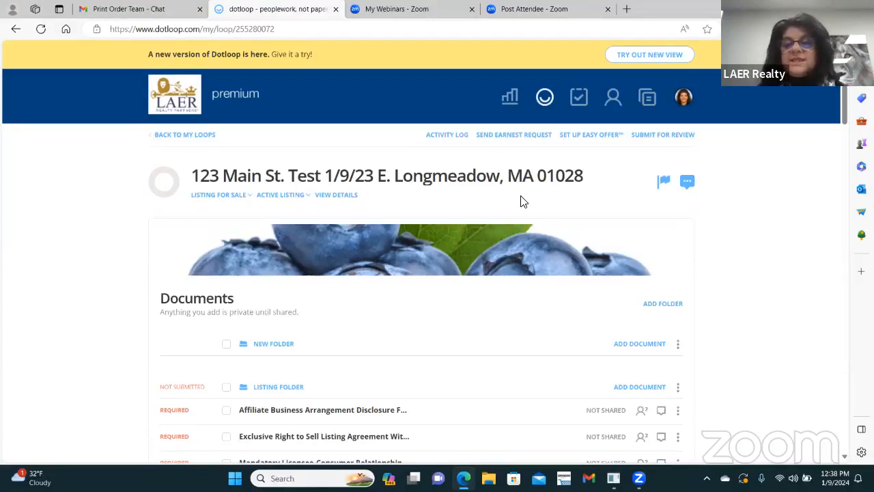
# Step: Change your own role in the loop's People list from NONE to LISTING AGENT
pyautogui.scroll(-4, 523, 201)
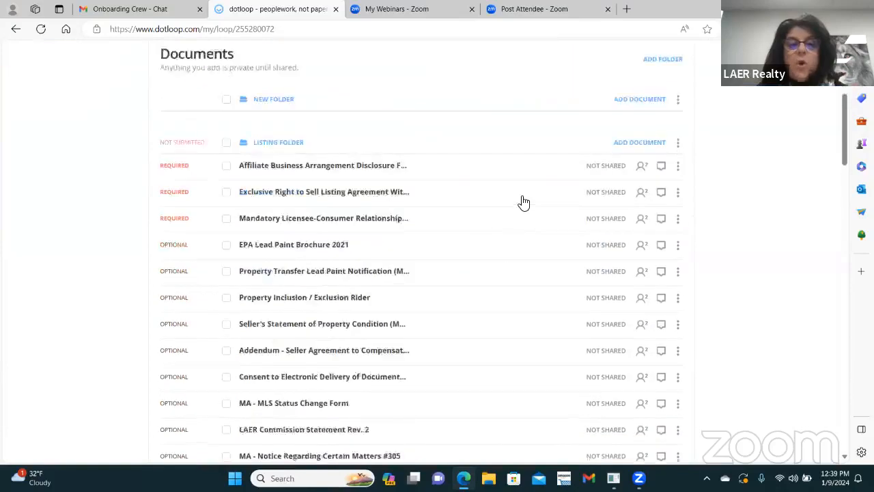
pyautogui.scroll(-12, 522, 201)
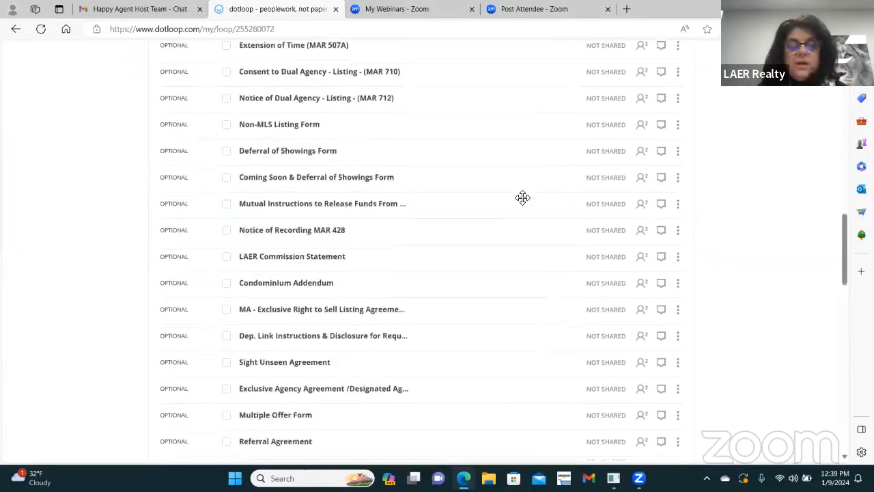
pyautogui.scroll(-12, 523, 198)
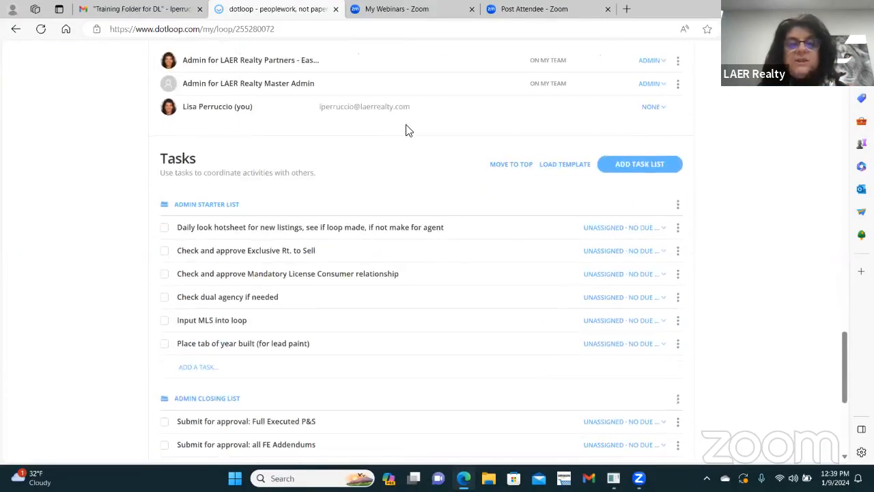
pyautogui.scroll(2, 416, 138)
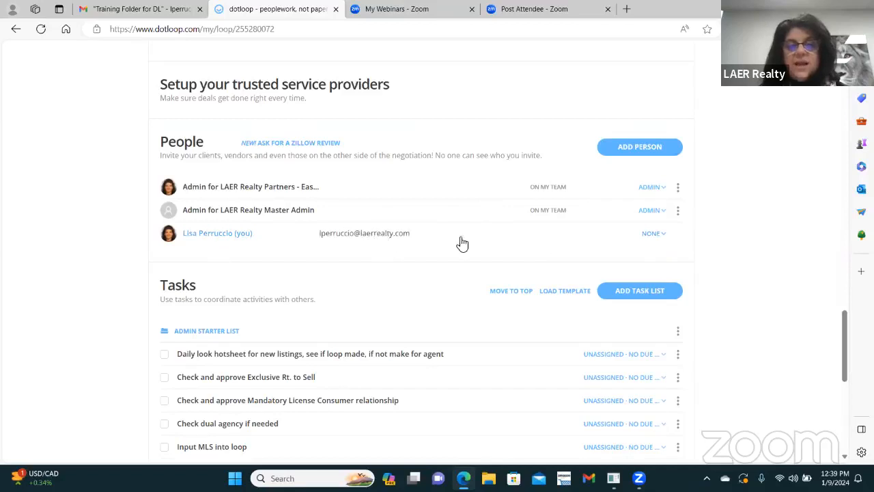
pyautogui.click(656, 236)
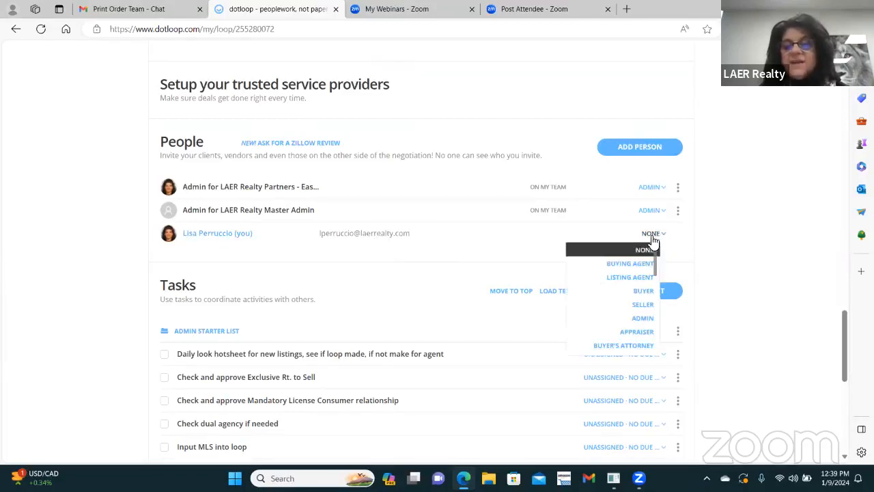
pyautogui.click(625, 277)
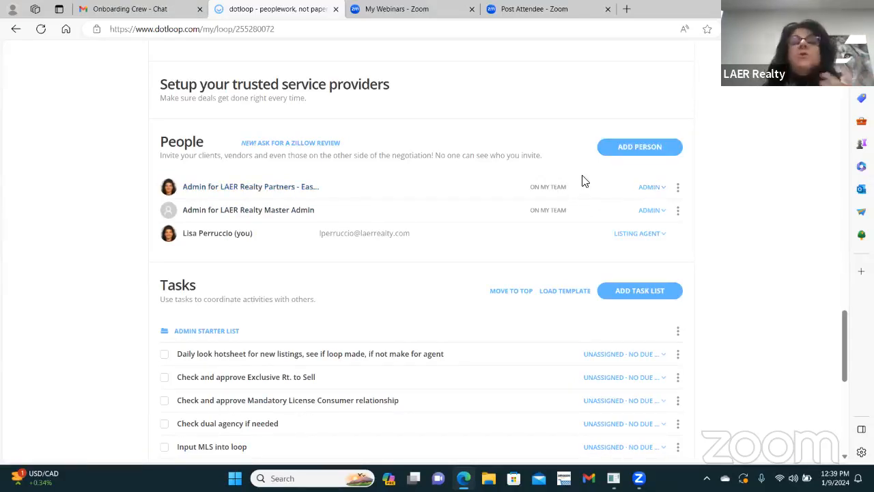
# Step: Add a person with the contact's full name and suggested e-mail, assigned the SELLER role
pyautogui.click(630, 146)
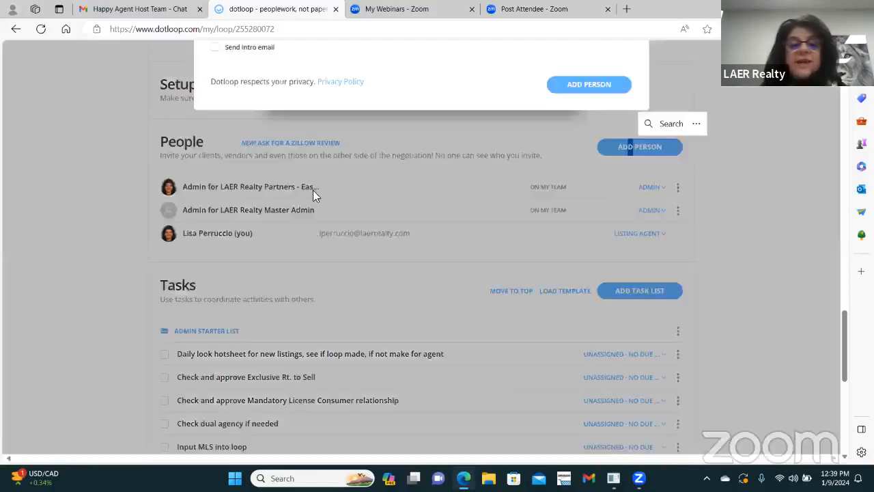
pyautogui.click(337, 241)
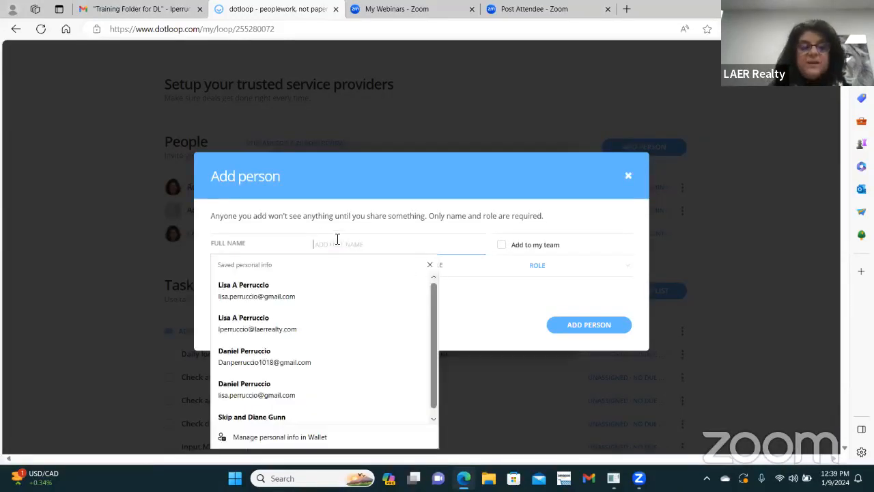
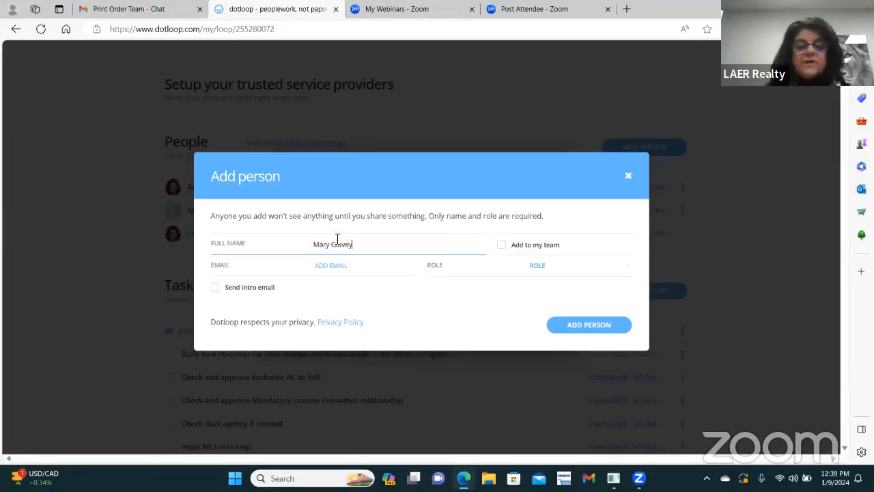
pyautogui.press('Tab')
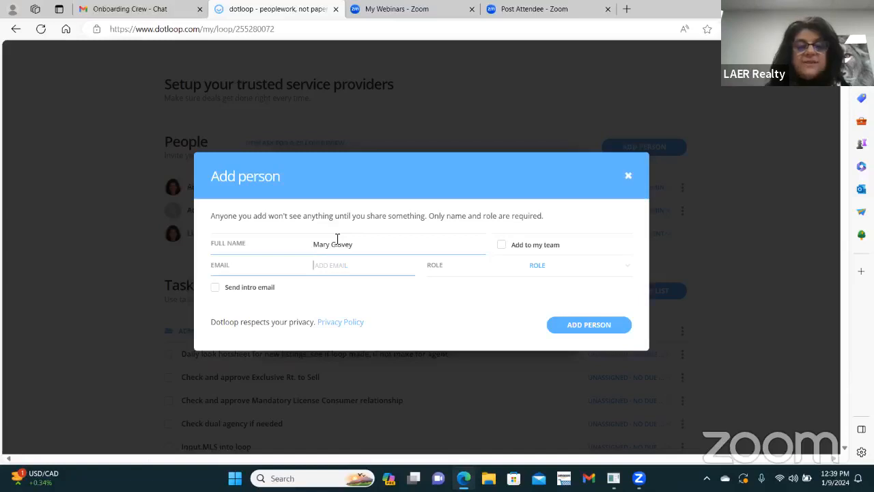
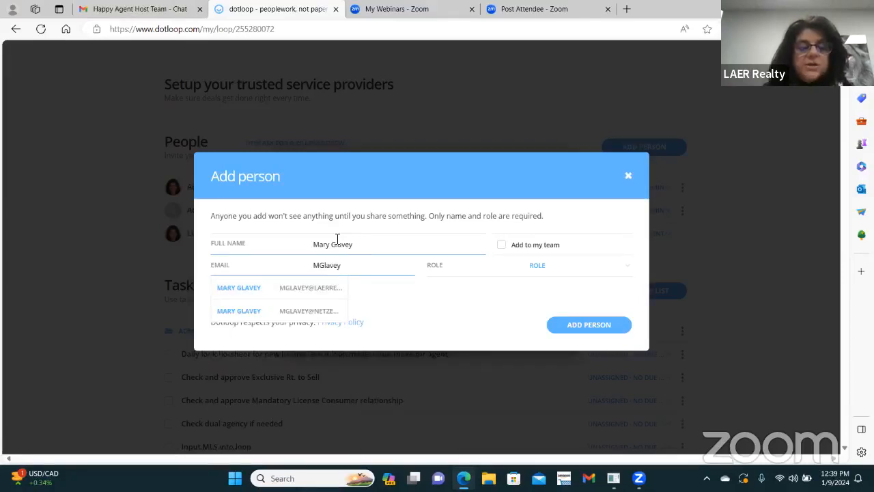
pyautogui.click(305, 288)
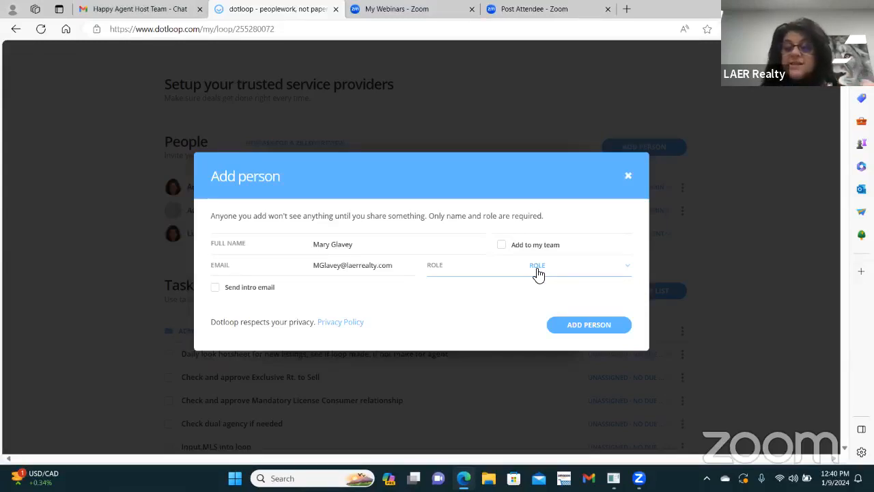
pyautogui.click(626, 268)
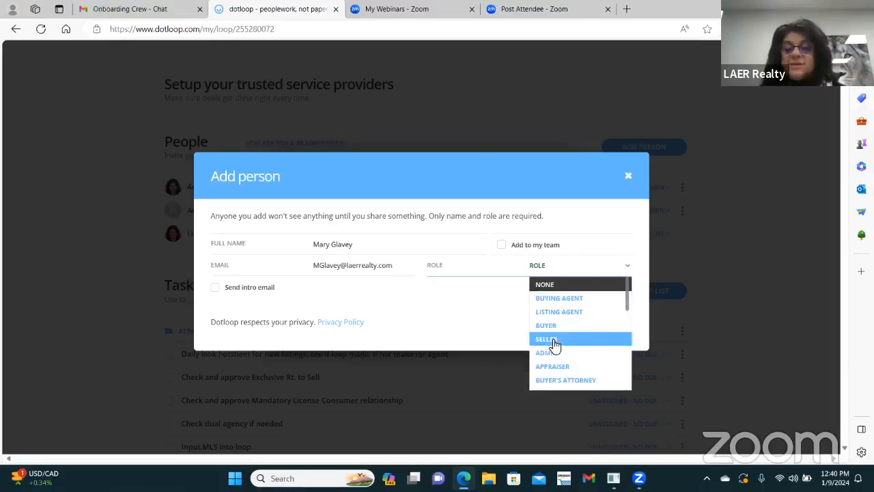
pyautogui.click(552, 341)
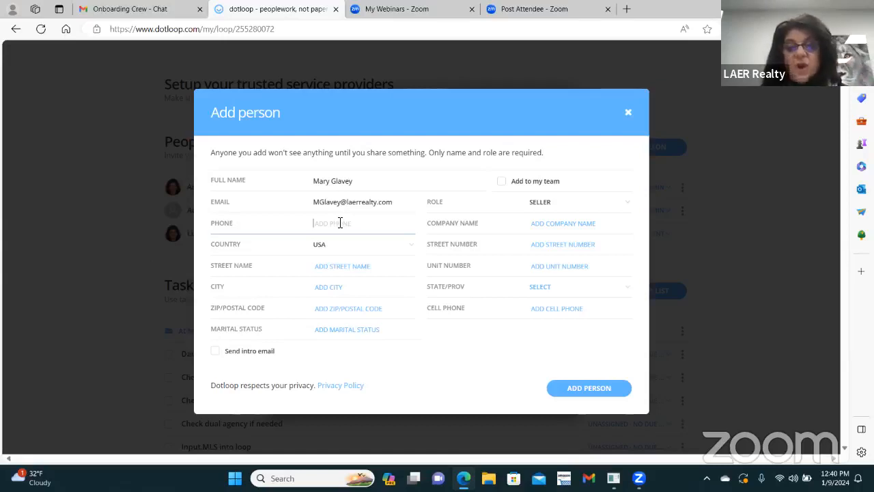
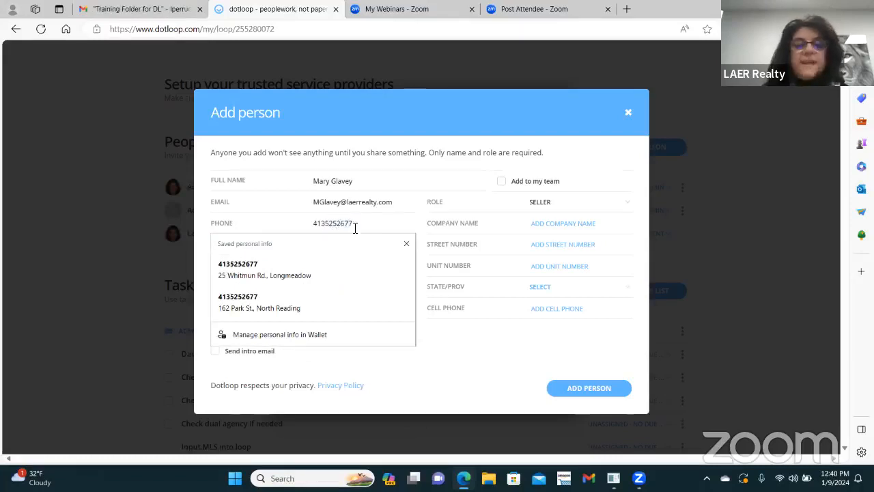
# Step: Enter the seller's phone number, street number and street name
pyautogui.click(475, 223)
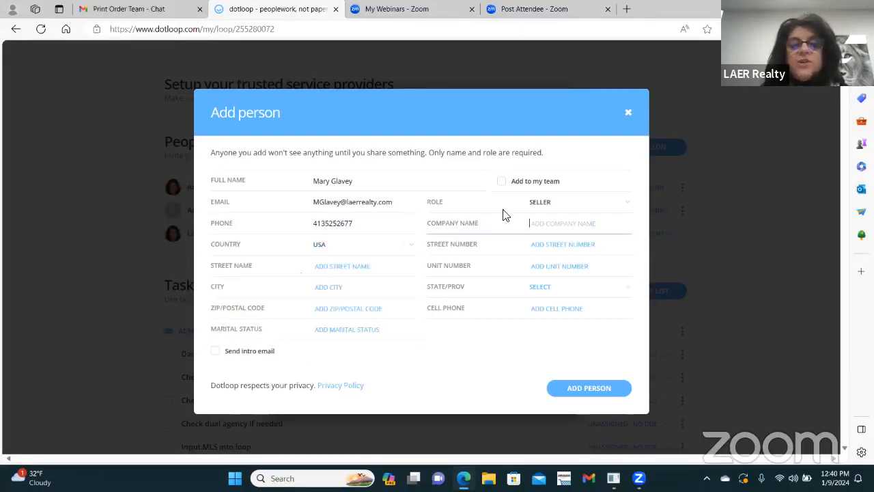
pyautogui.click(539, 244)
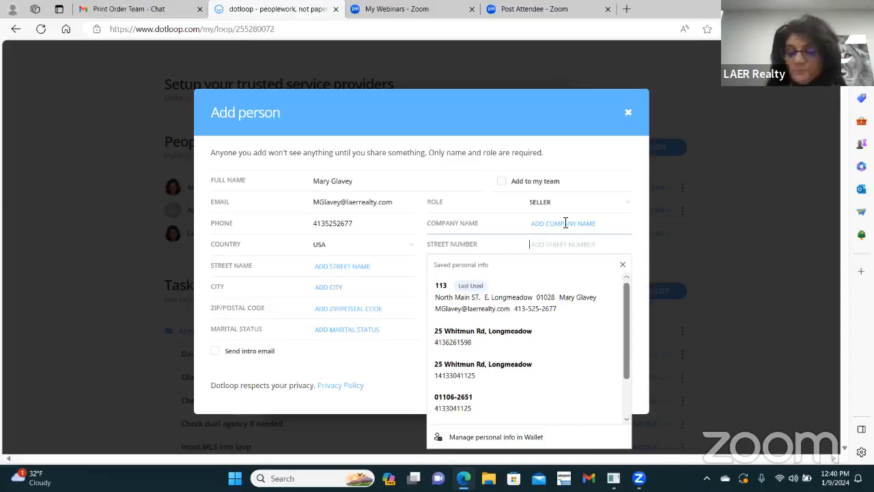
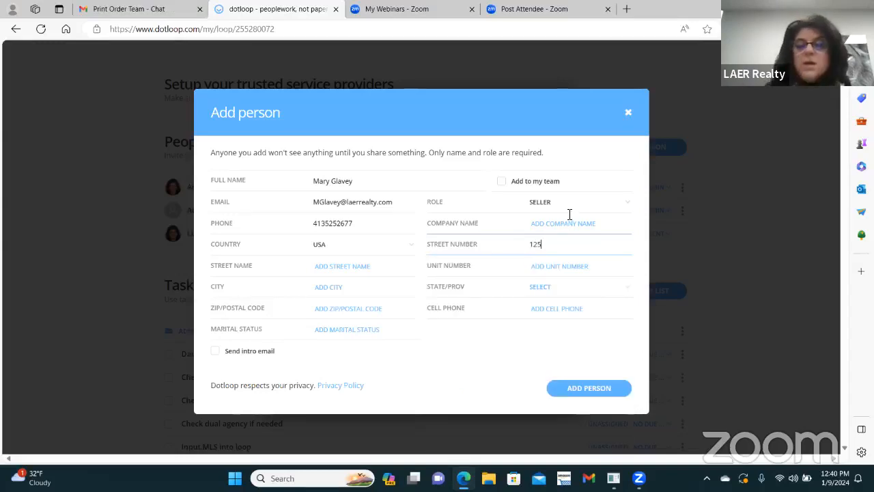
pyautogui.click(356, 265)
pyautogui.write('k')
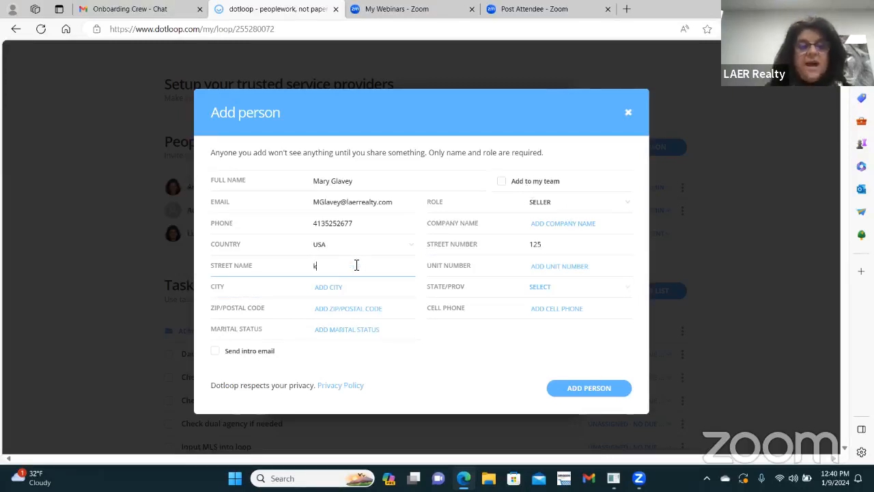
pyautogui.press('BackSpace')
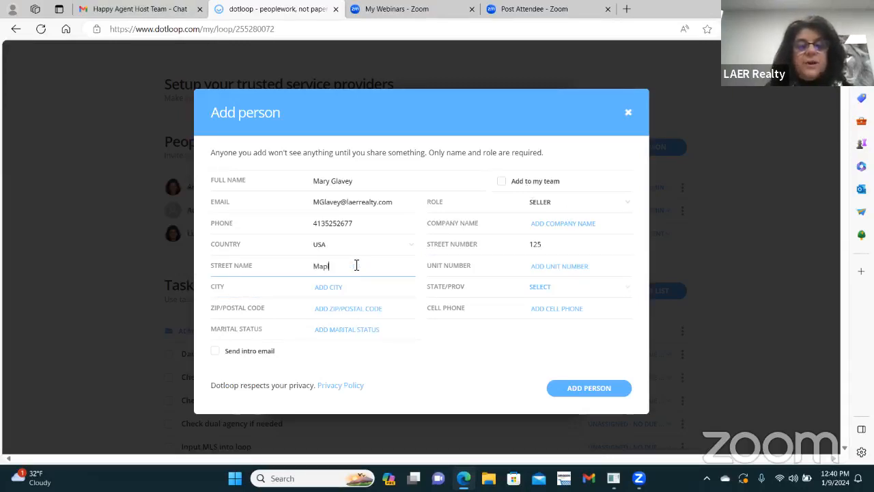
pyautogui.press('Tab')
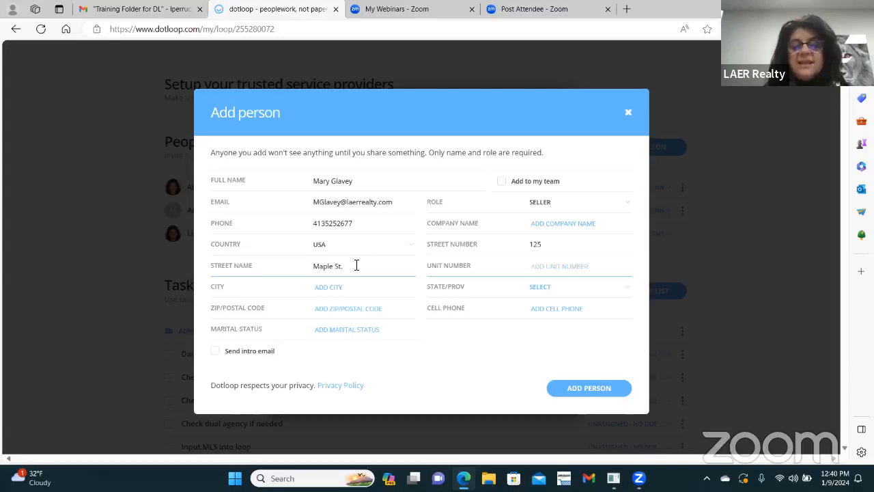
pyautogui.press('Tab')
# Step: Fill in the seller's city, state MA and zip code, then add her to the loop
pyautogui.write('E.')
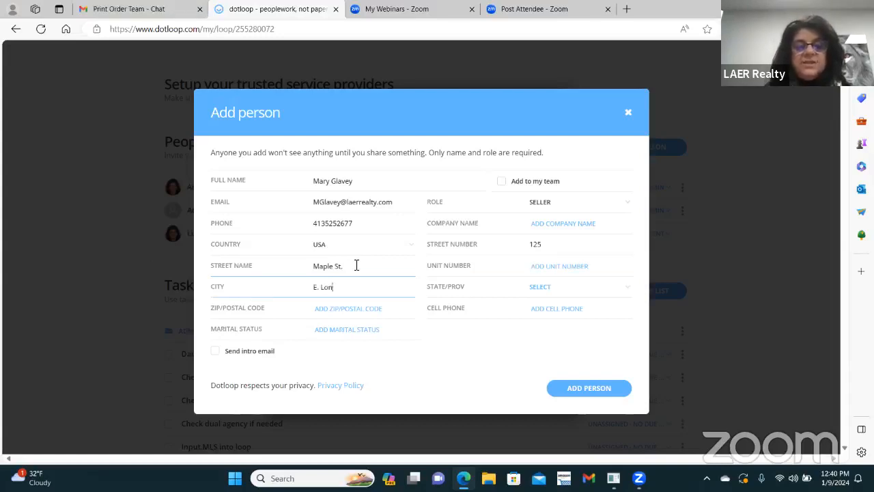
pyautogui.write(' Longmeadow')
pyautogui.press('Tab')
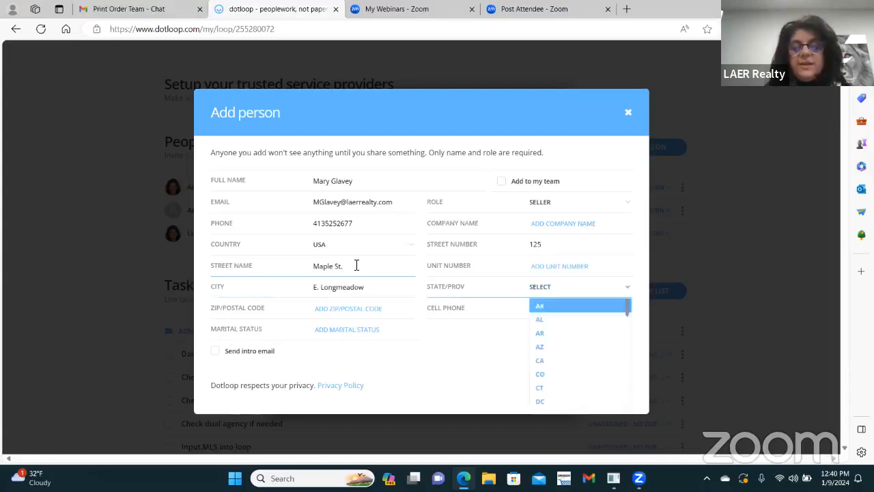
pyautogui.write('ma')
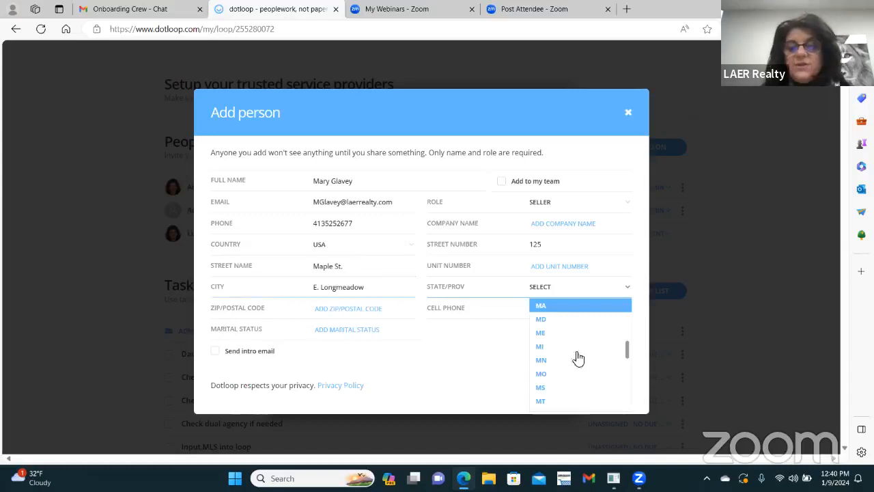
pyautogui.click(557, 306)
pyautogui.click(357, 309)
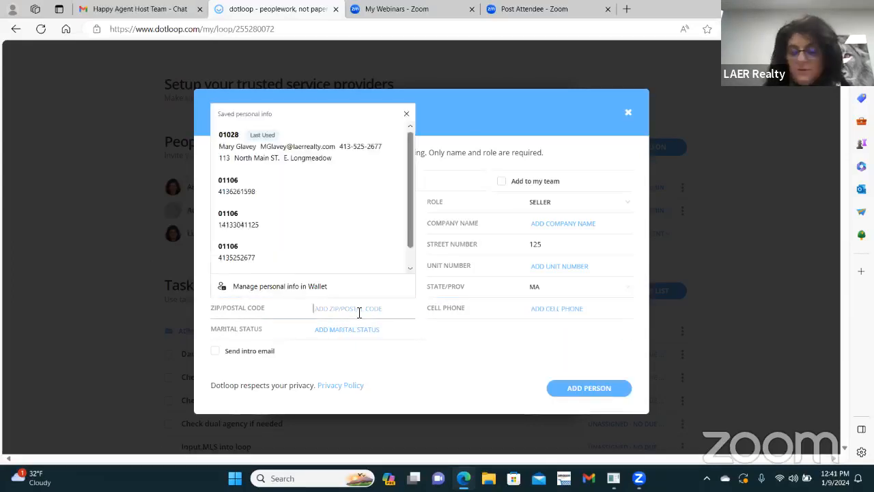
pyautogui.write('01028')
pyautogui.press('Tab')
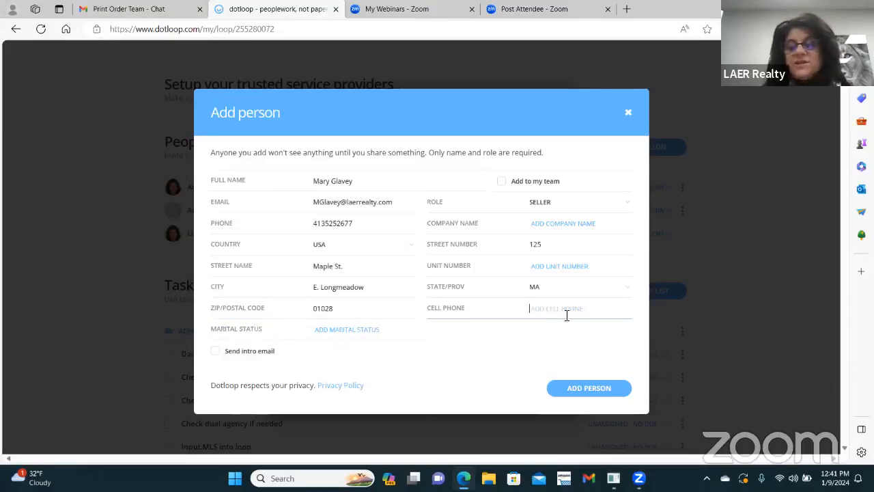
pyautogui.click(348, 226)
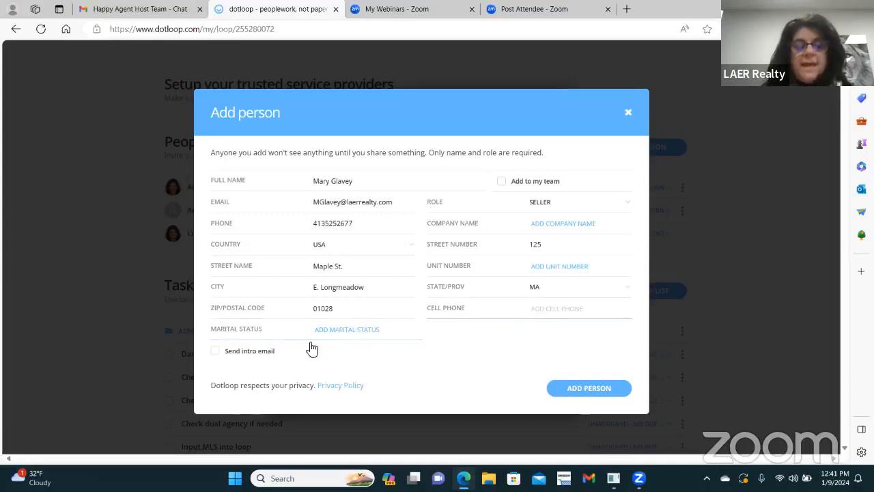
pyautogui.click(575, 387)
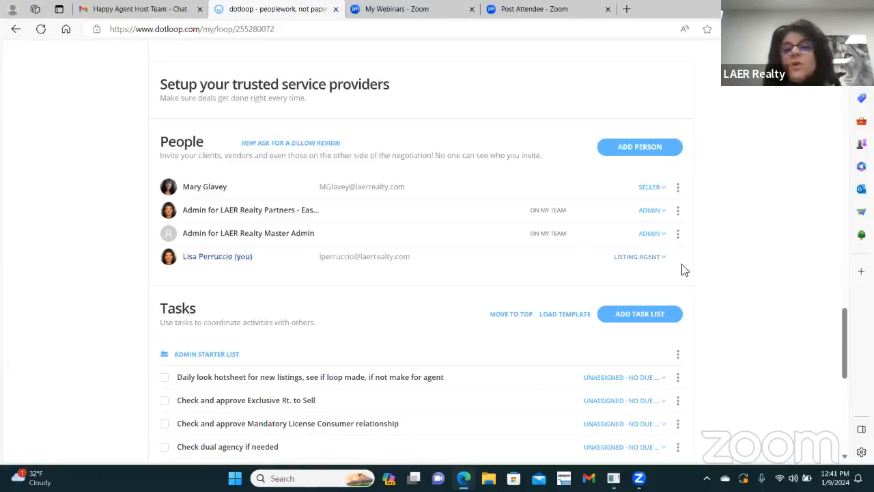
# Step: Review the Documents forms, collapsing and re-expanding the Other Important Documents folder
pyautogui.scroll(10, 692, 273)
pyautogui.scroll(10, 703, 273)
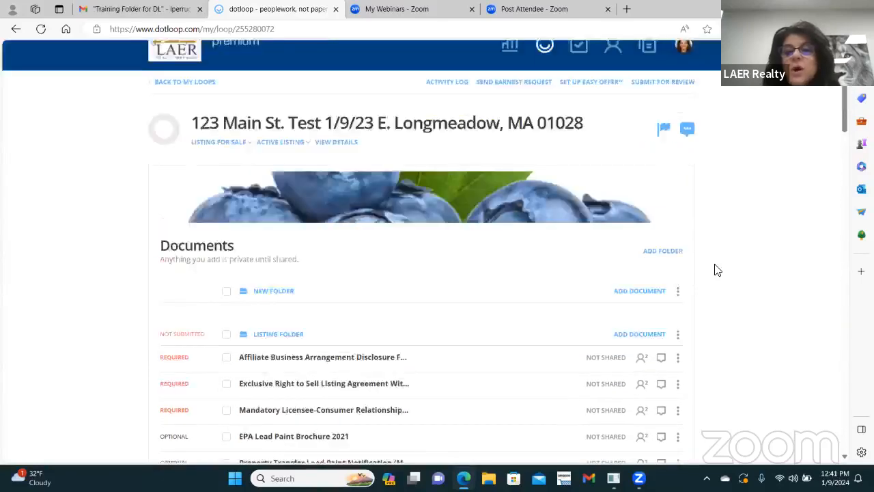
pyautogui.scroll(-1, 715, 250)
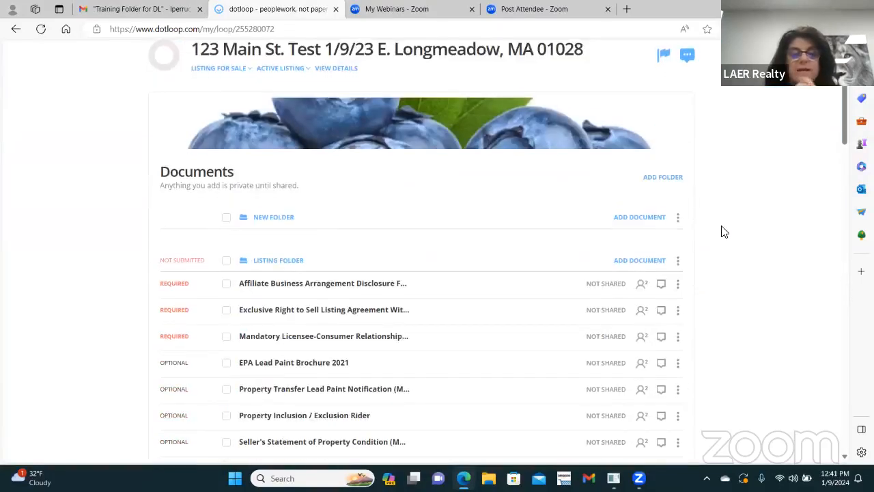
pyautogui.scroll(-5, 765, 201)
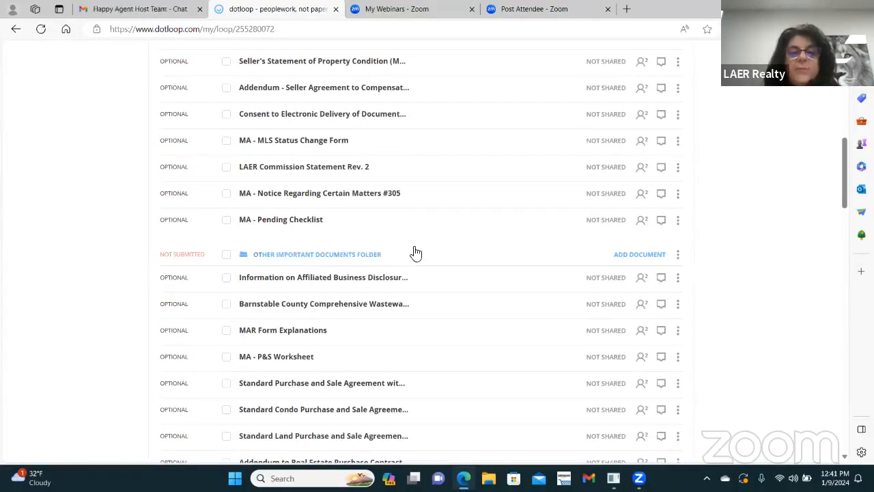
pyautogui.click(308, 255)
pyautogui.scroll(3, 372, 257)
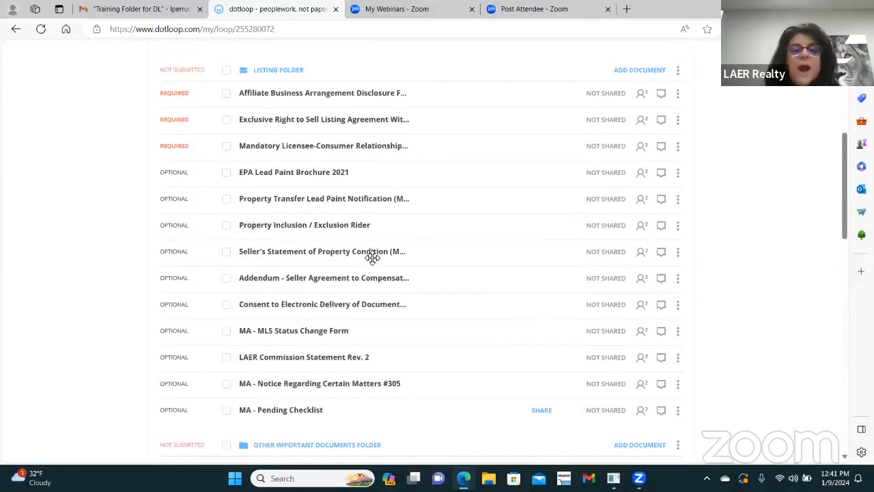
pyautogui.scroll(1, 372, 257)
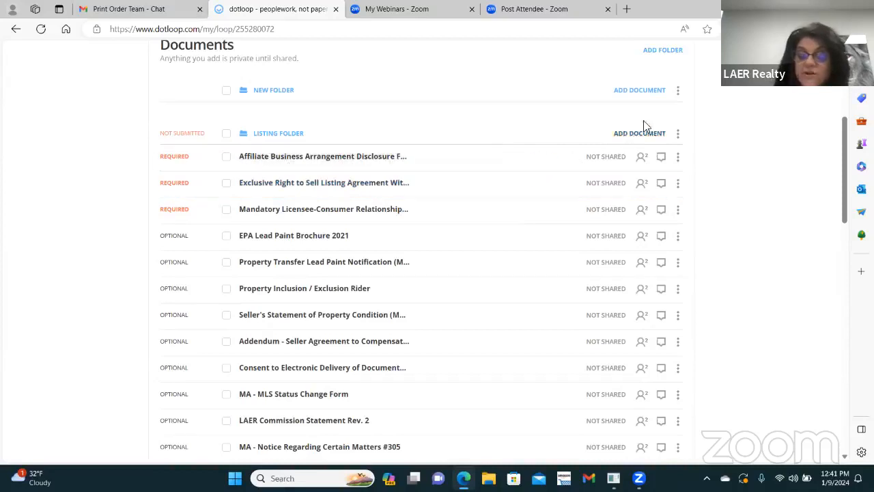
pyautogui.scroll(-1, 724, 176)
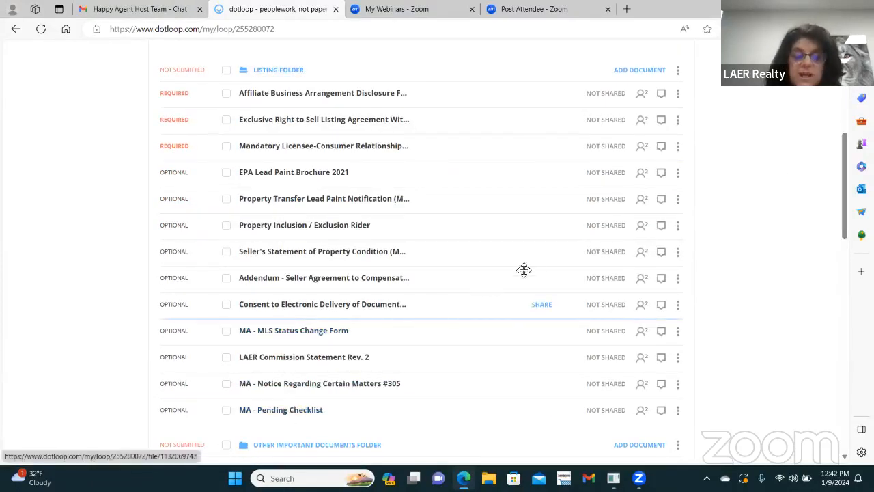
pyautogui.scroll(-3, 524, 269)
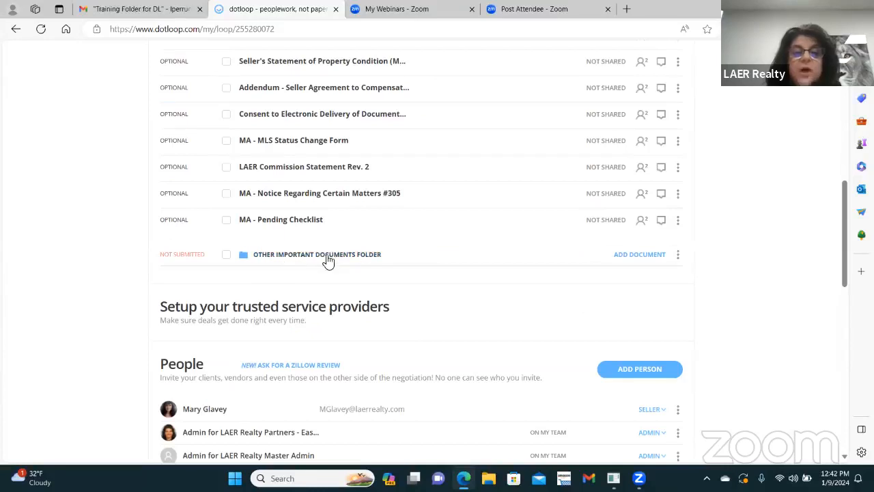
pyautogui.click(347, 259)
pyautogui.scroll(-1, 420, 244)
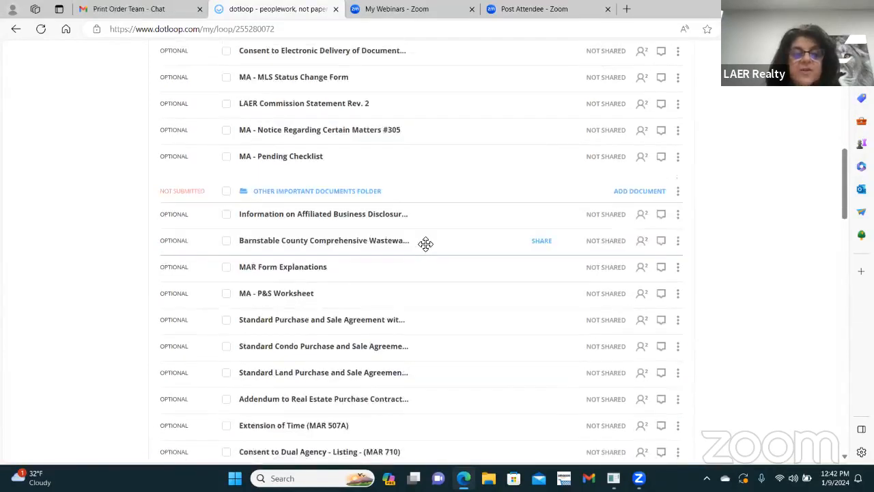
pyautogui.scroll(-2, 426, 244)
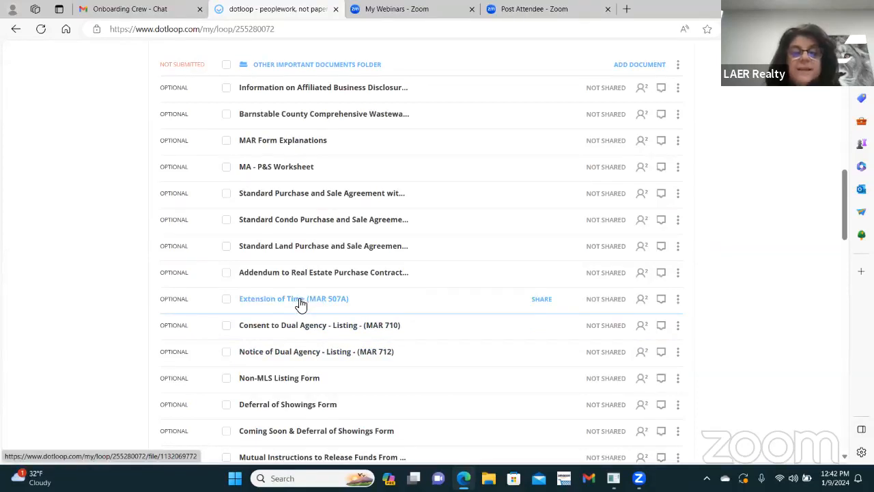
# Step: Drag Extension of Time (MAR 507A) into the Listing Folder and collapse Other Important Documents
pyautogui.moveTo(299, 305); pyautogui.dragTo(326, 91)
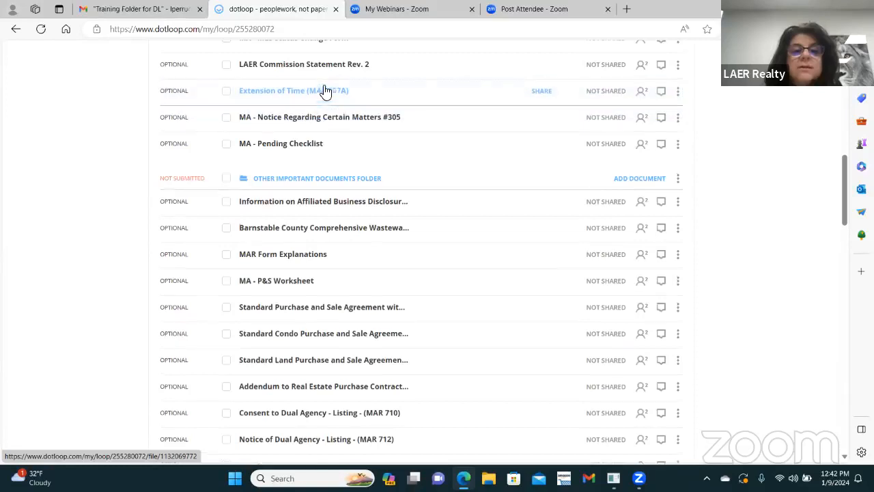
pyautogui.click(309, 178)
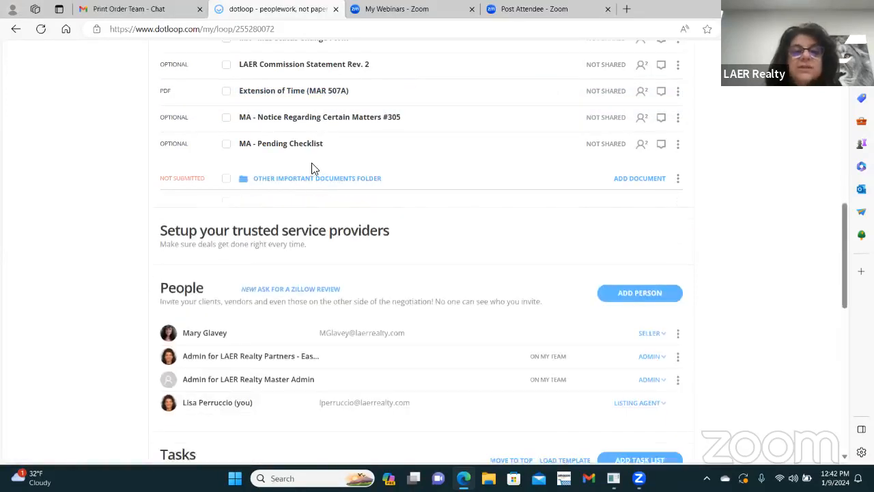
pyautogui.scroll(3, 341, 194)
pyautogui.scroll(2, 355, 188)
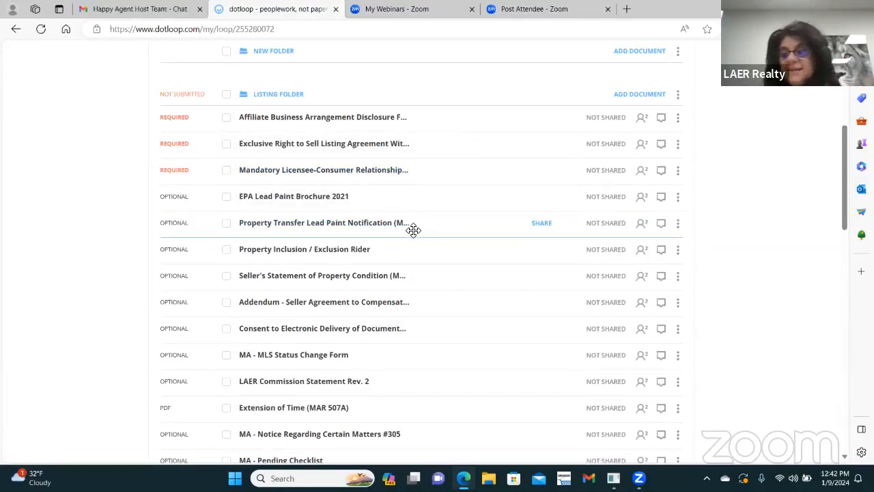
pyautogui.scroll(-3, 433, 218)
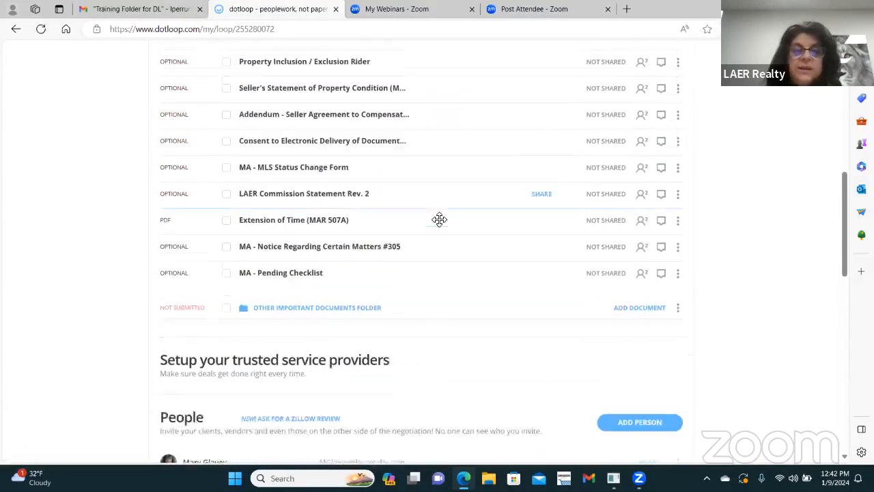
pyautogui.scroll(3, 444, 223)
pyautogui.scroll(-1, 444, 224)
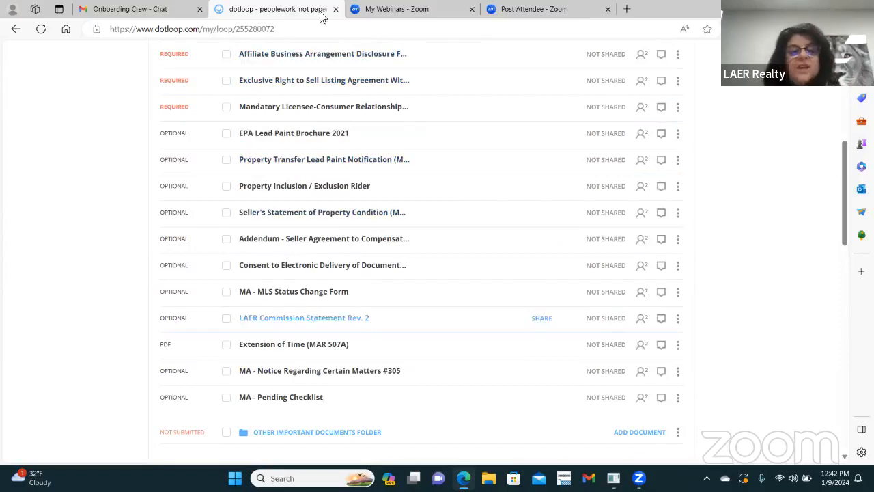
pyautogui.scroll(1, 440, 264)
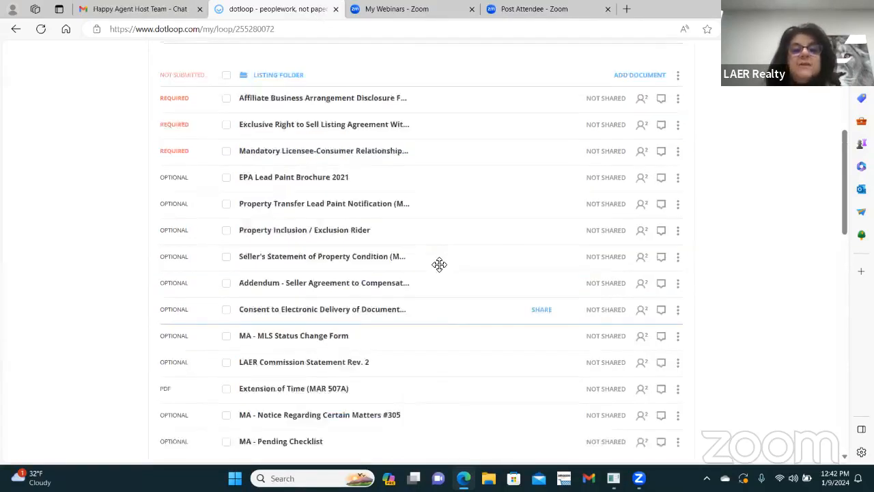
pyautogui.scroll(2, 439, 264)
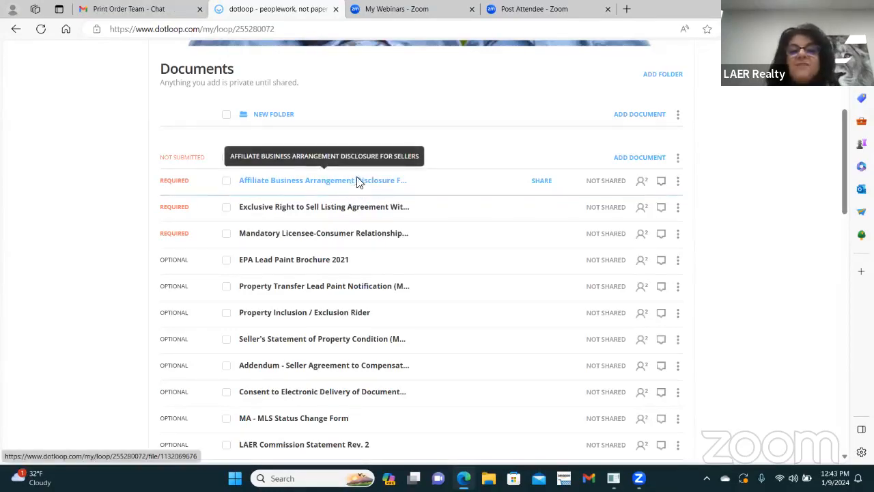
# Step: Open the Exclusive Right to Sell Listing Agreement from the Listing Folder to bring up Autofill
pyautogui.moveTo(398, 183); pyautogui.dragTo(342, 207)
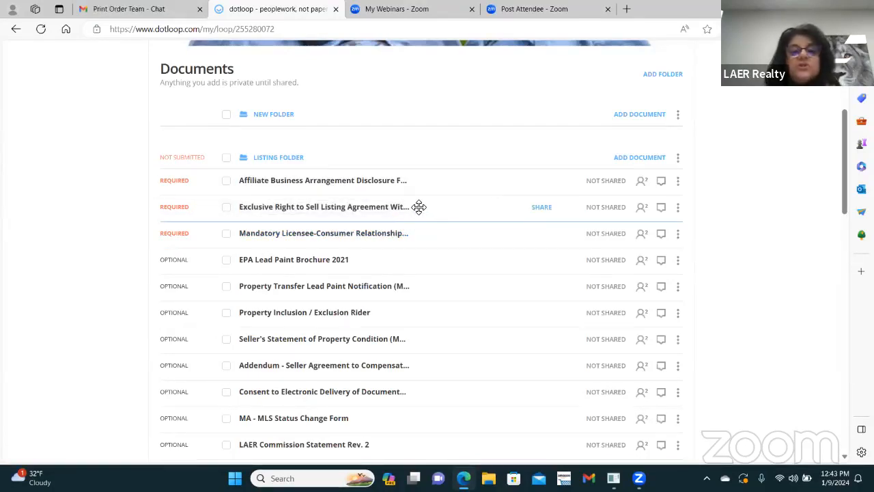
pyautogui.click(353, 213)
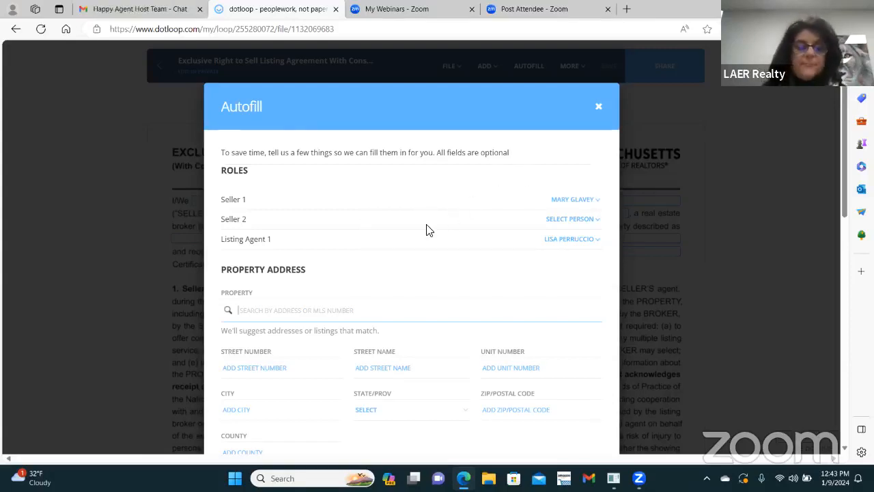
# Step: Autofill the Exclusive Right to Sell Listing Agreement with the seller's name and LAER Realty Partners
pyautogui.scroll(-1, 427, 226)
pyautogui.scroll(1, 410, 219)
pyautogui.scroll(-1, 383, 246)
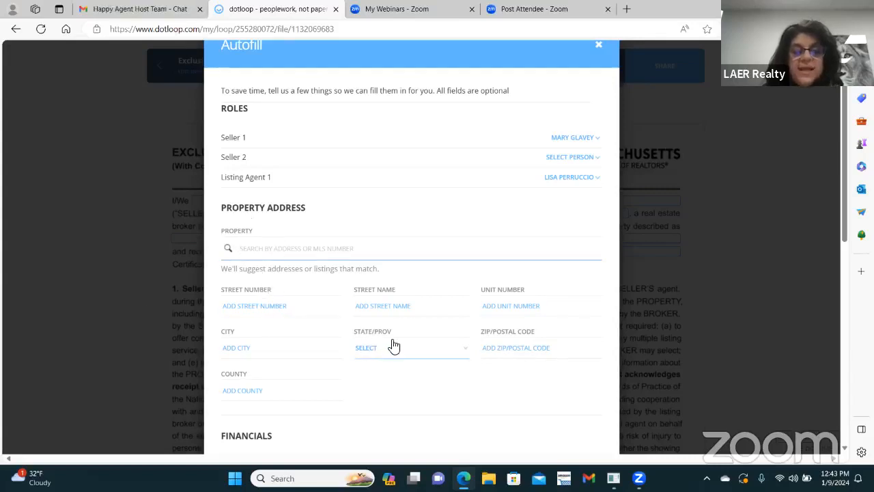
pyautogui.scroll(1, 480, 256)
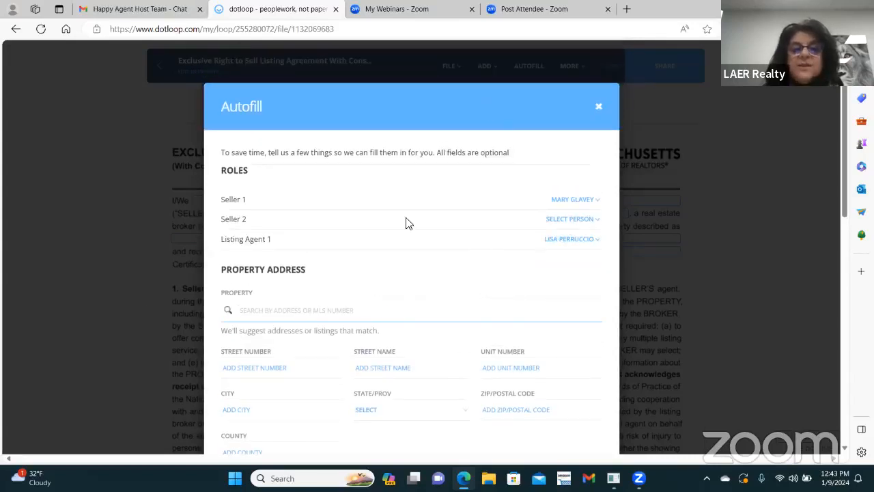
pyautogui.scroll(-10, 567, 293)
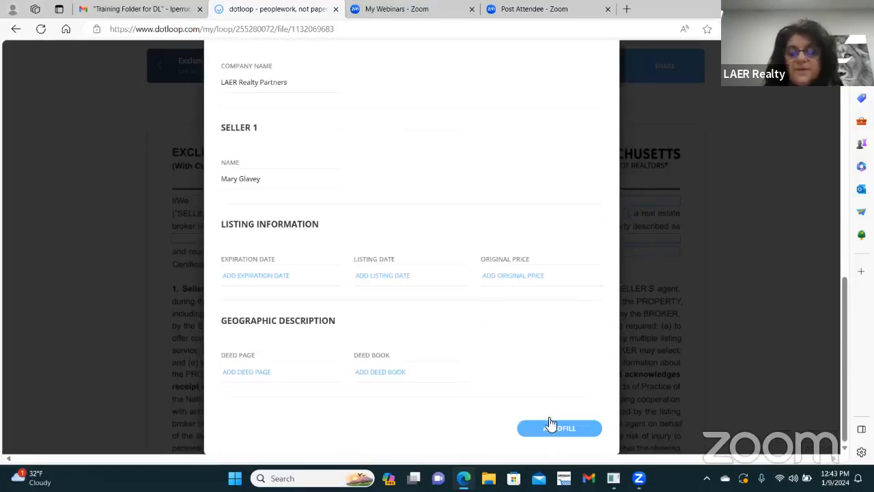
pyautogui.click(559, 428)
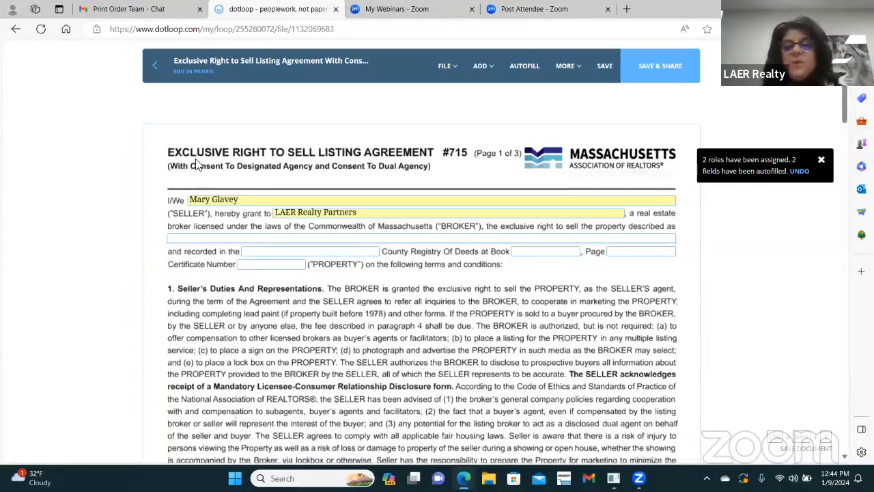
# Step: Enter 'ggggggg' as the property description and check the 'both audio and video' box
pyautogui.click(324, 237)
pyautogui.write('gg')
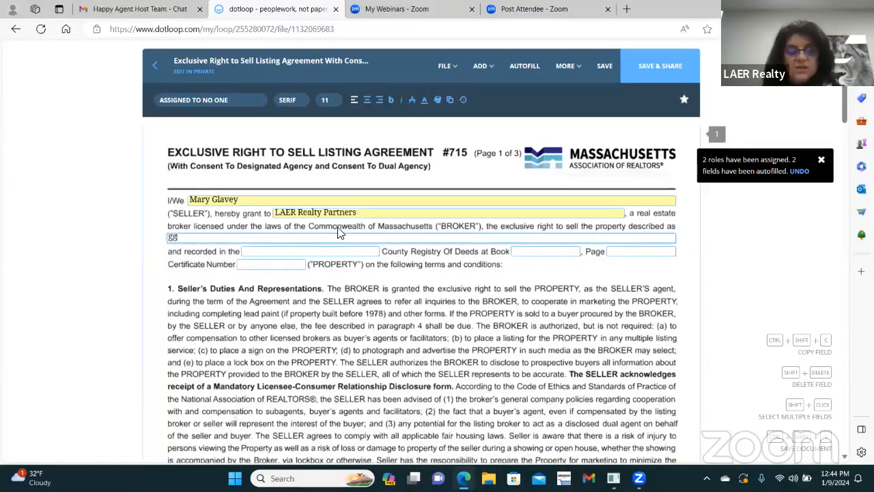
pyautogui.write('ggggg')
pyautogui.scroll(-5, 372, 236)
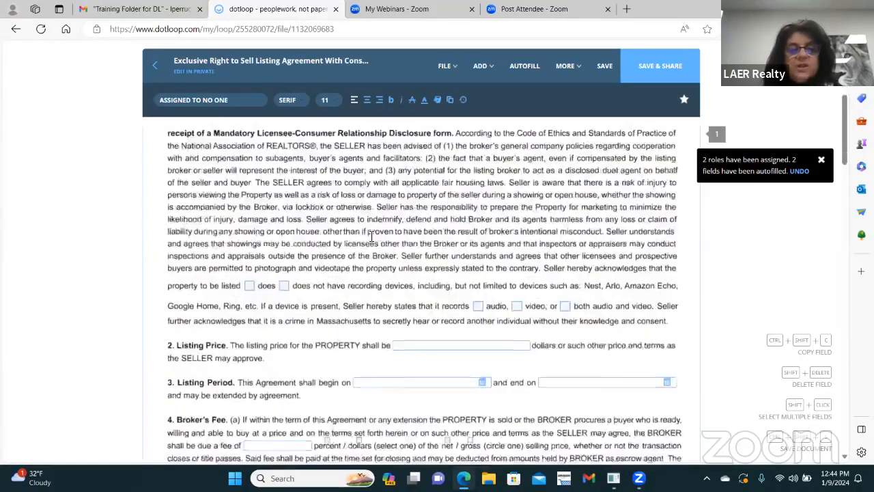
pyautogui.scroll(-1, 372, 236)
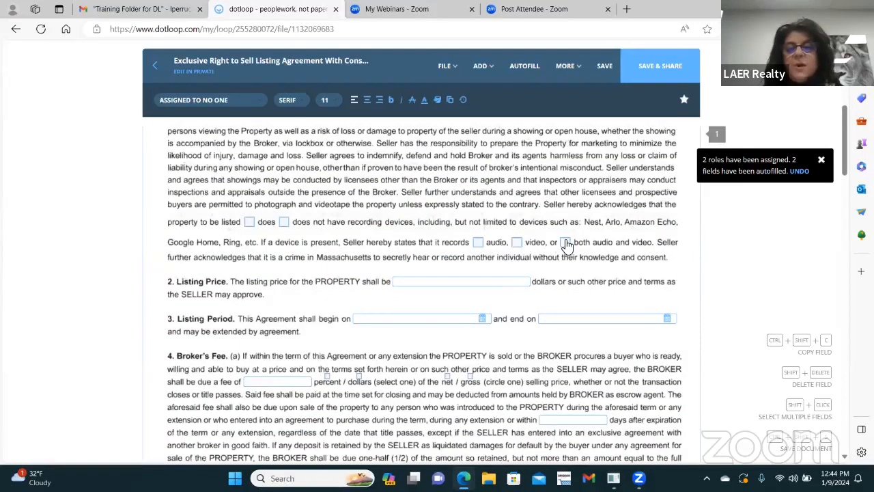
pyautogui.click(565, 244)
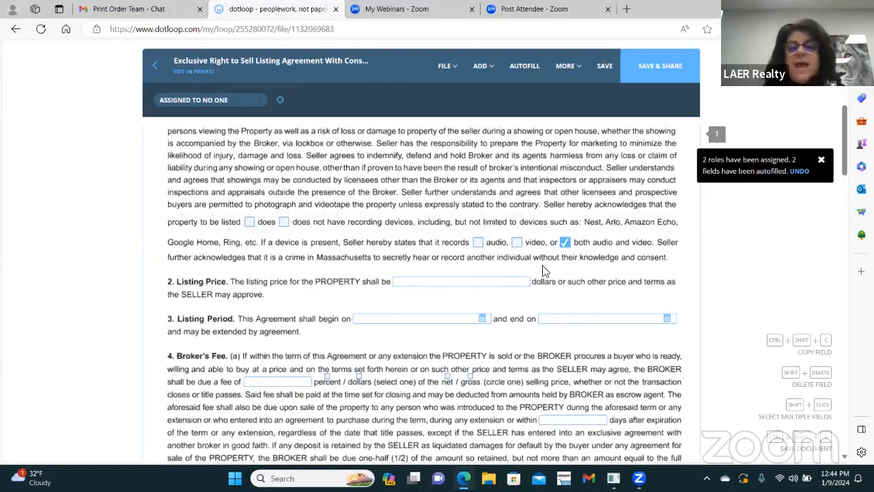
# Step: Enter 5 as the broker's fee and scroll down to the signature section
pyautogui.scroll(-2, 460, 281)
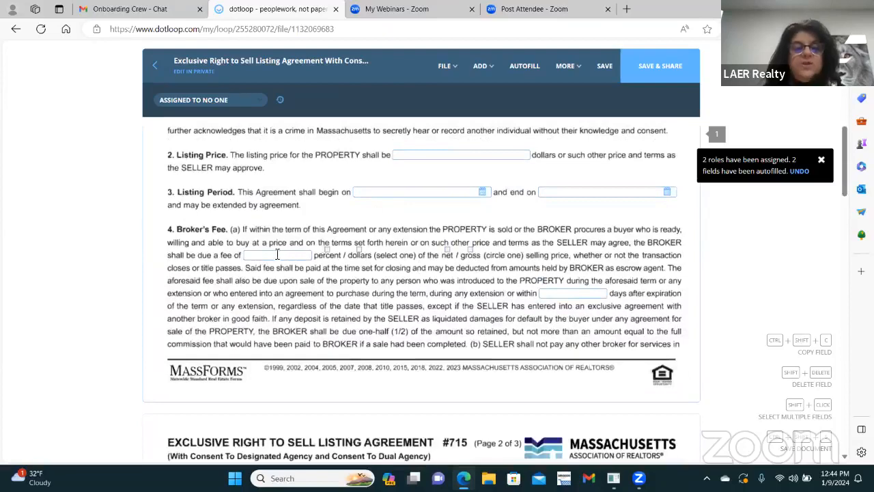
pyautogui.click(271, 252)
pyautogui.write('5')
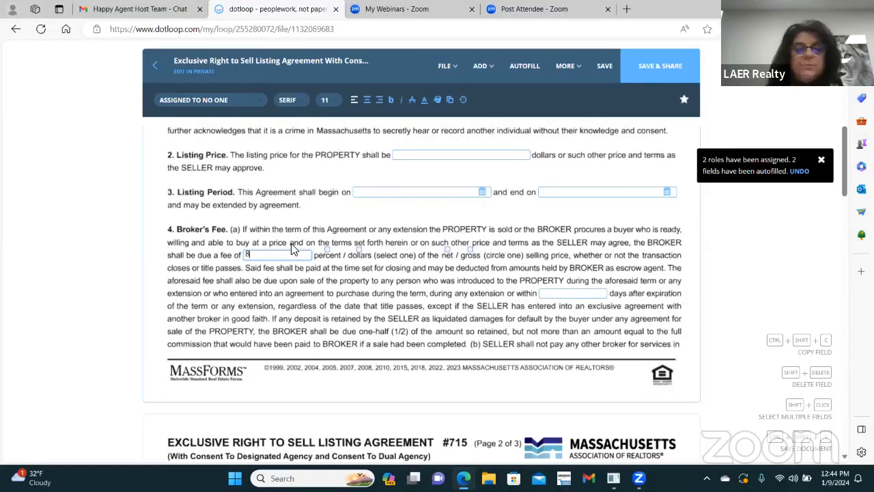
pyautogui.scroll(-2, 362, 282)
pyautogui.scroll(-12, 363, 282)
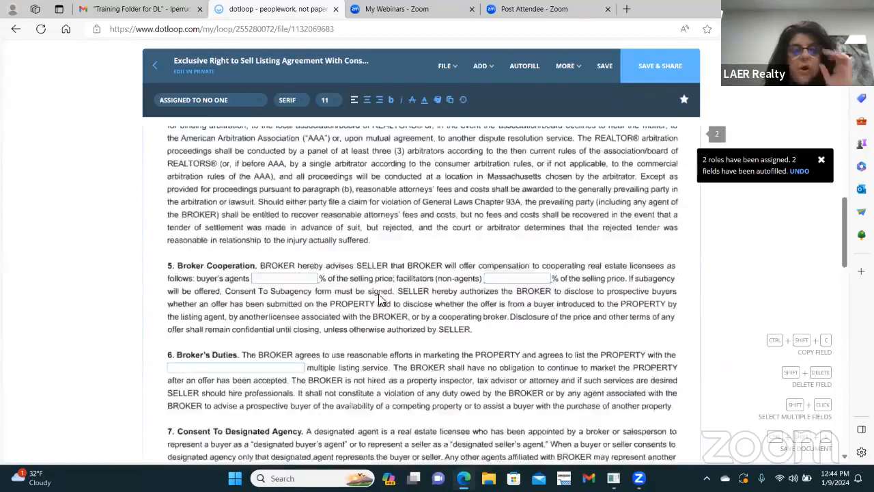
pyautogui.scroll(7, 382, 293)
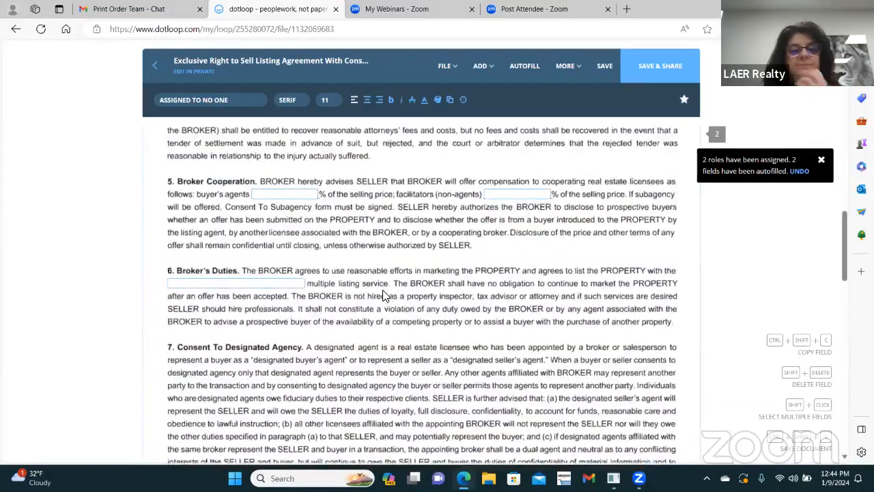
pyautogui.scroll(3, 365, 267)
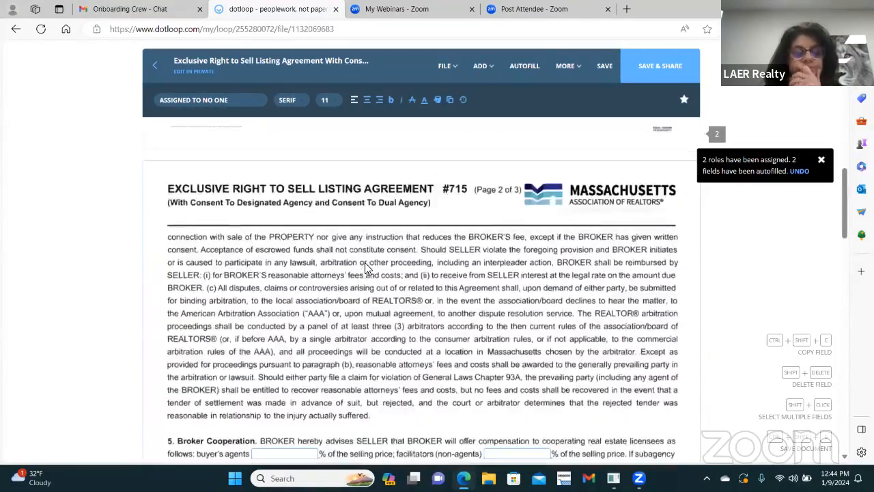
pyautogui.scroll(-10, 355, 260)
pyautogui.scroll(3, 328, 246)
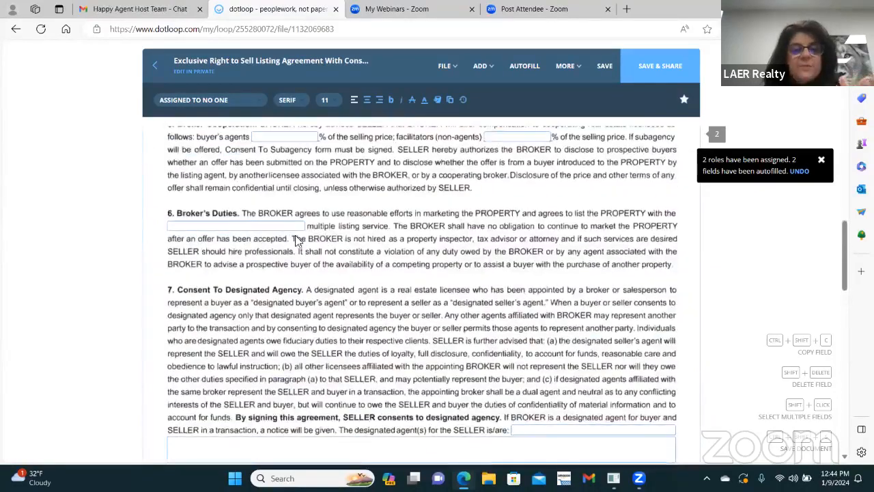
pyautogui.scroll(-15, 383, 280)
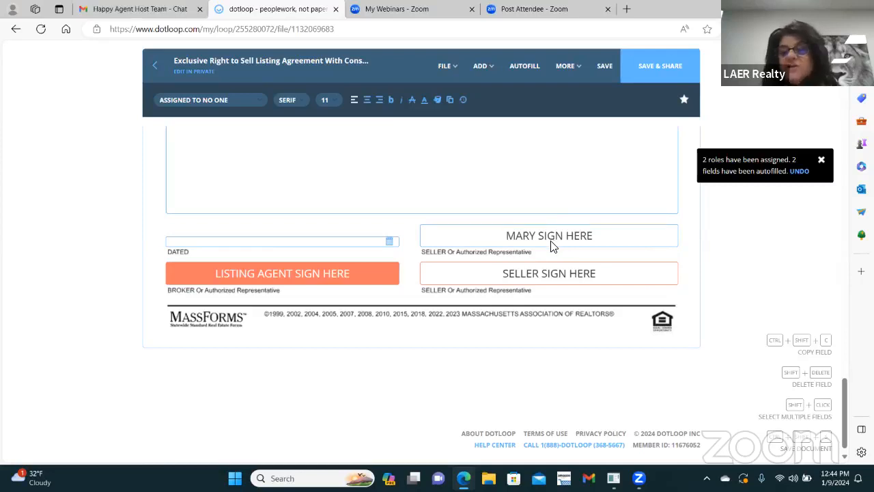
# Step: Sign the Listing Agent signature line with the adopted signature
pyautogui.moveTo(273, 279)
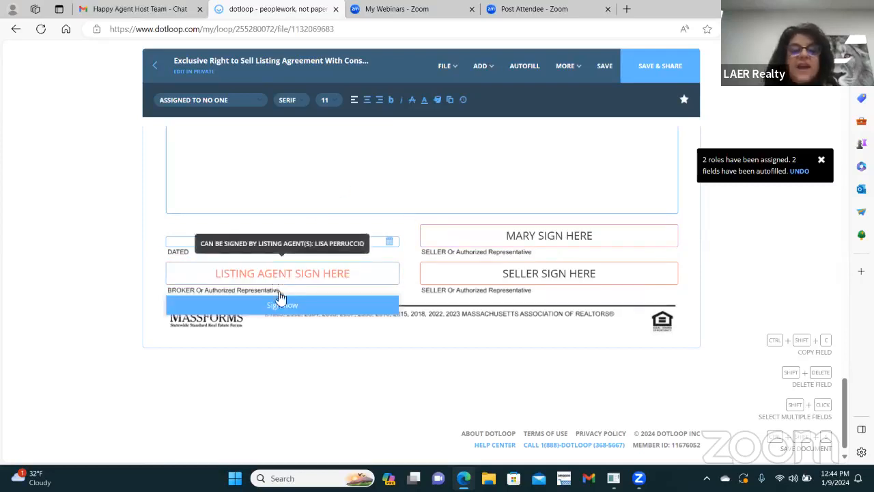
pyautogui.click(277, 306)
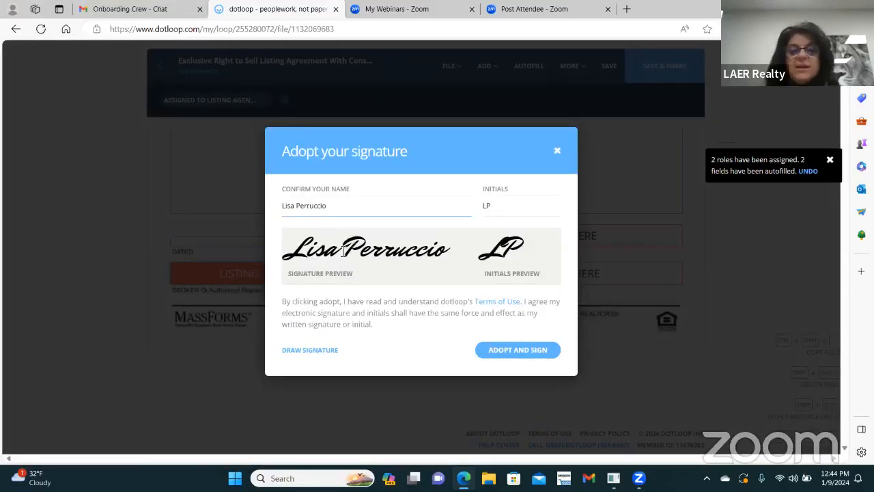
pyautogui.click(525, 351)
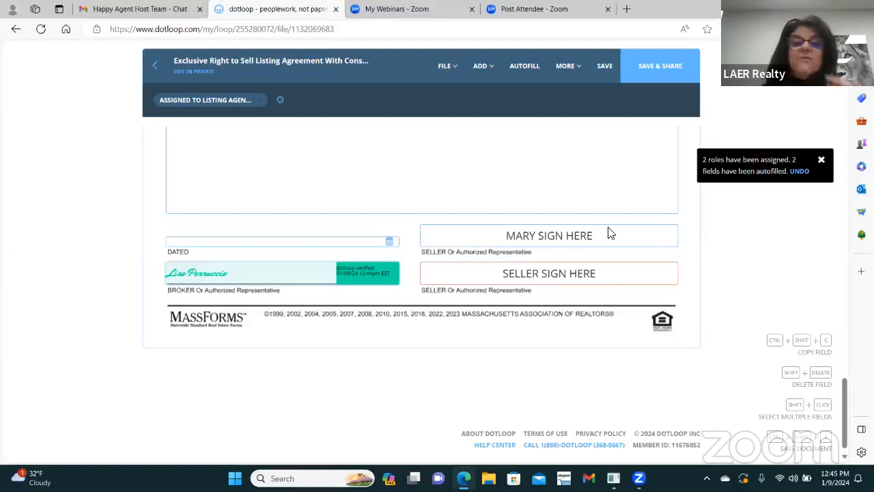
# Step: Set the second seller's Sign Here field's assignee to No One
pyautogui.click(584, 273)
pyautogui.click(207, 101)
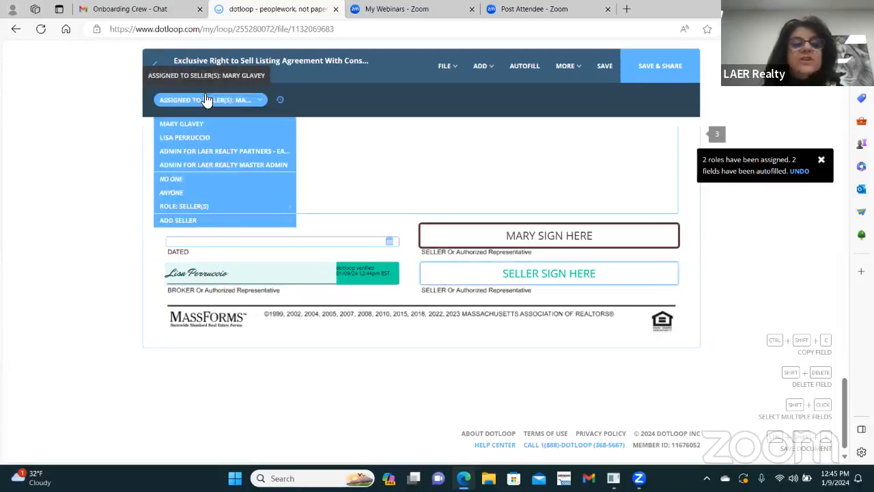
pyautogui.click(171, 178)
pyautogui.moveTo(575, 289)
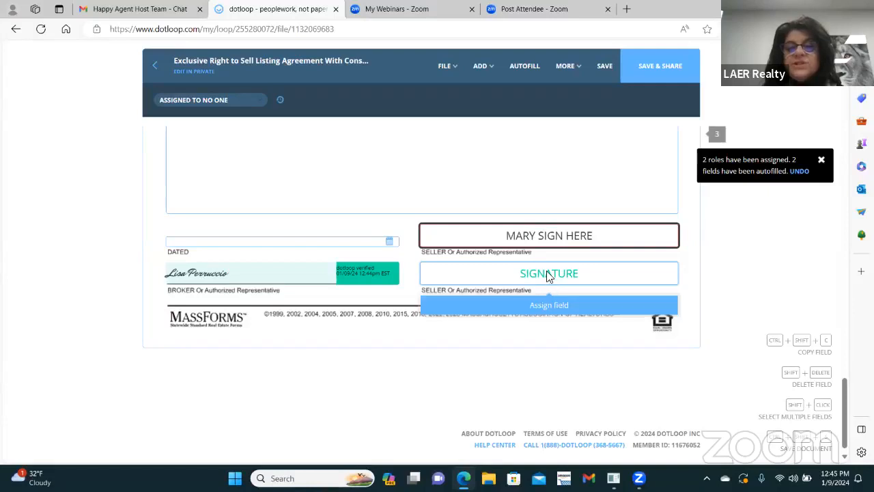
pyautogui.click(199, 101)
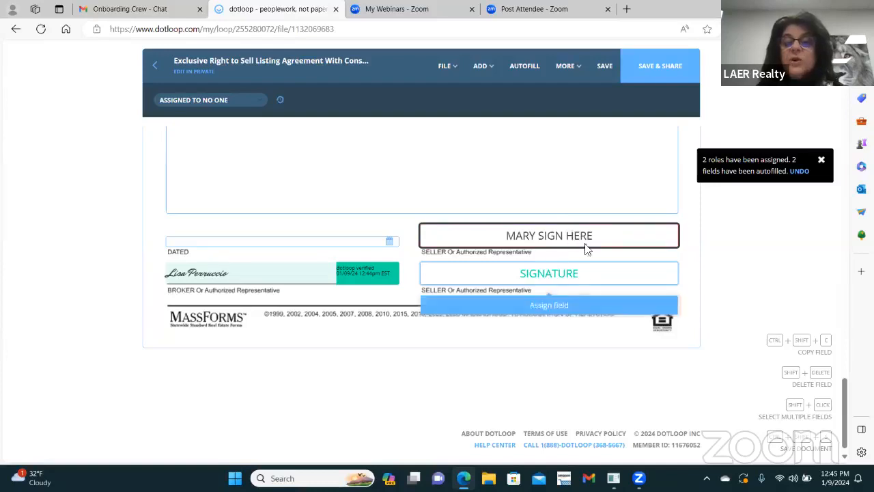
pyautogui.moveTo(607, 282)
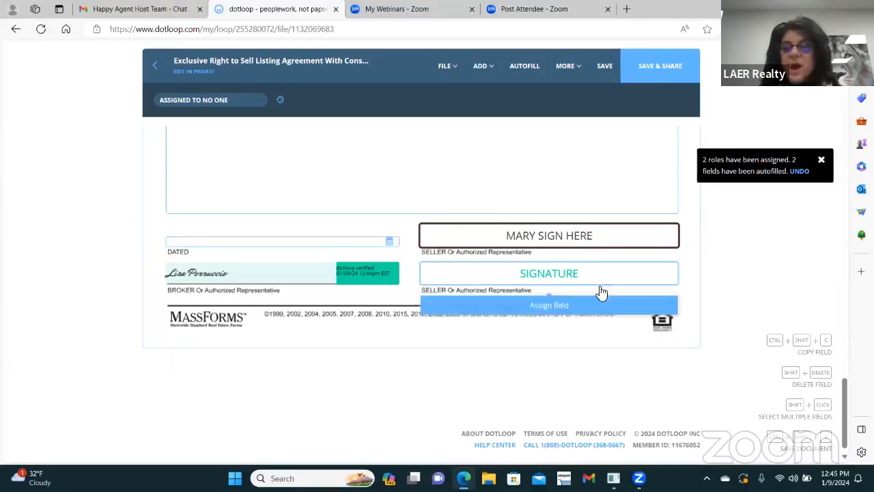
pyautogui.moveTo(500, 291)
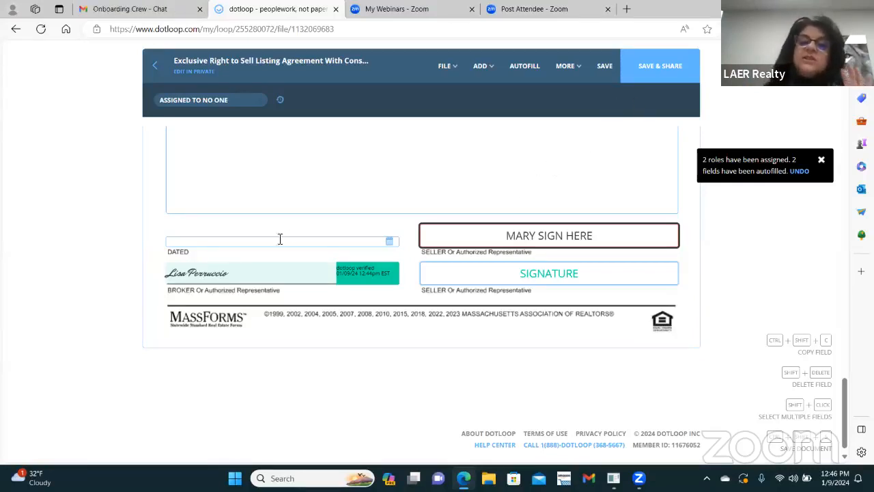
# Step: Save the signed listing agreement and return to the loop without sharing it
pyautogui.click(605, 66)
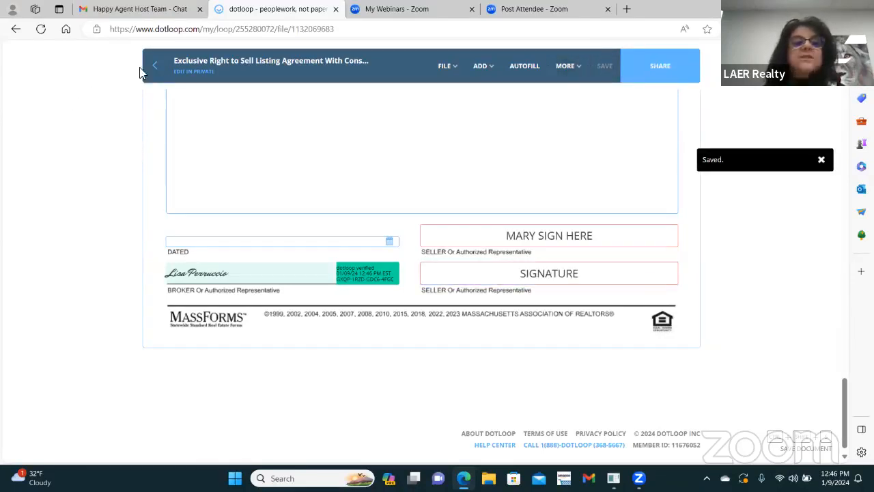
pyautogui.click(154, 64)
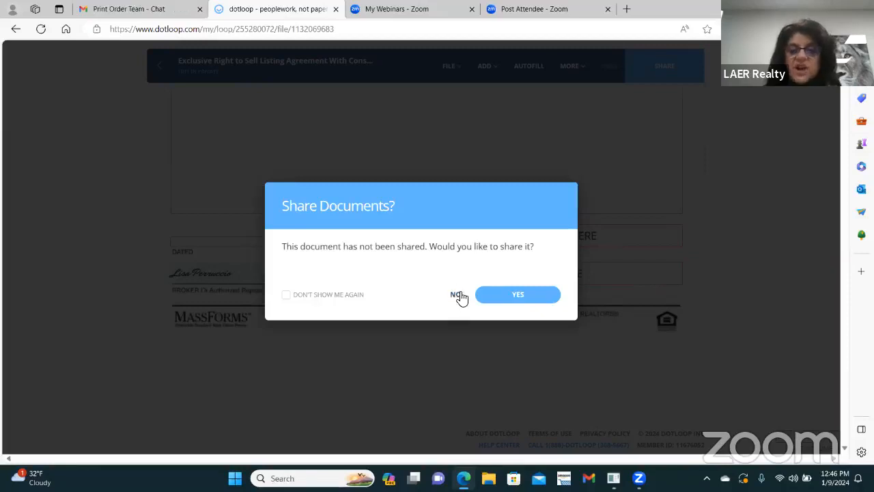
pyautogui.click(457, 295)
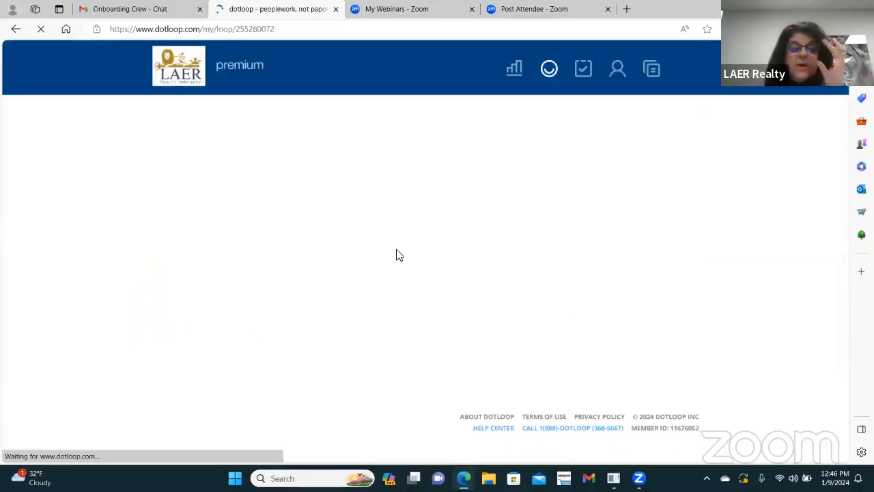
# Step: Autofill the Affiliate Business Arrangement Disclosure For Sellers, save it, and return unshared
pyautogui.scroll(-2, 408, 249)
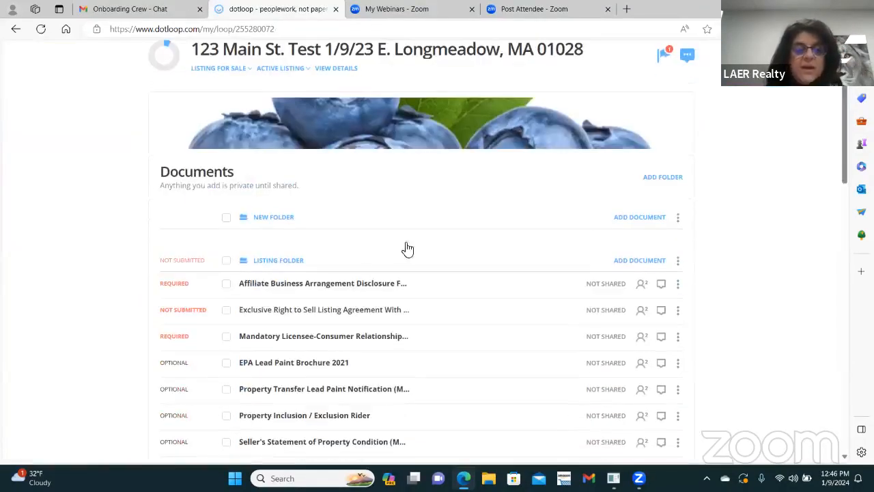
pyautogui.click(305, 285)
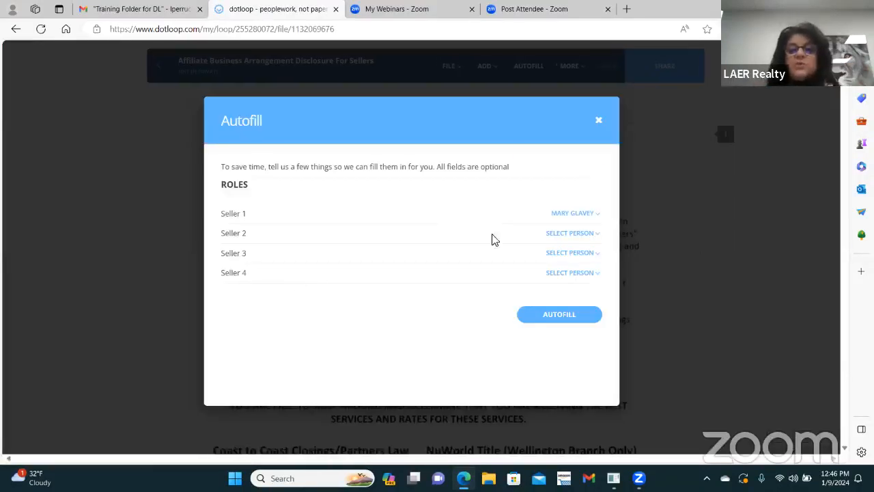
pyautogui.click(578, 319)
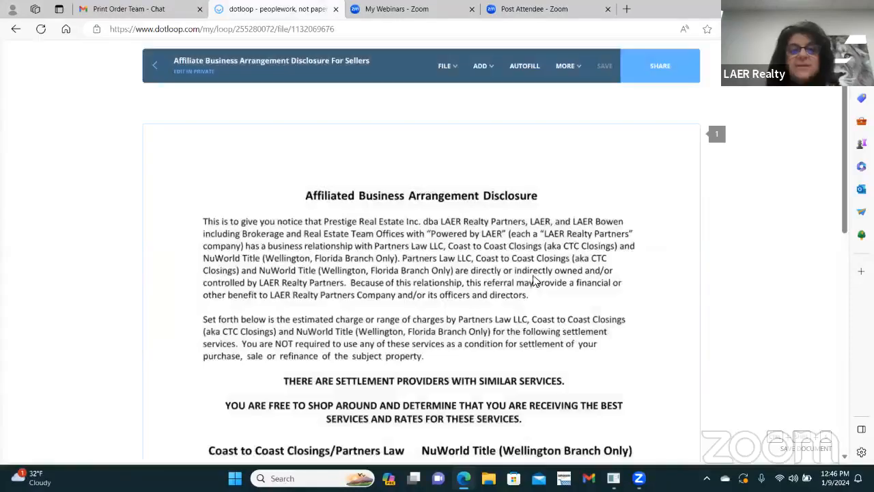
pyautogui.scroll(-10, 535, 281)
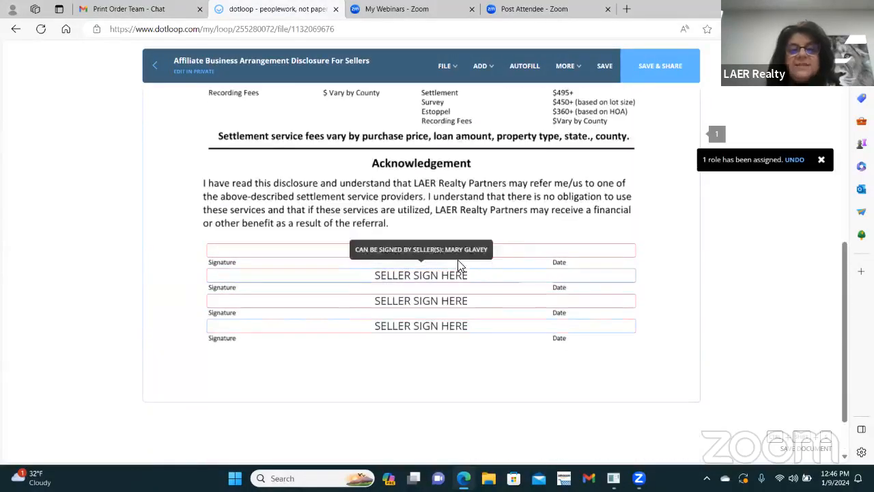
pyautogui.click(605, 65)
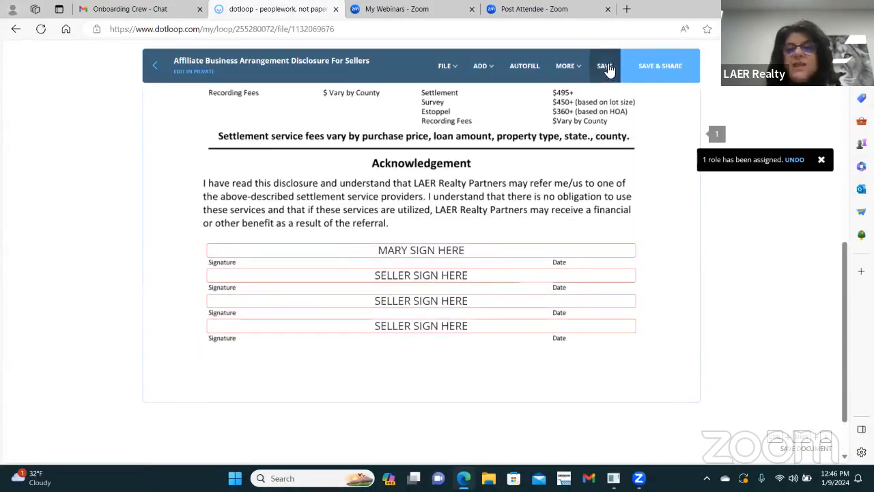
pyautogui.click(155, 66)
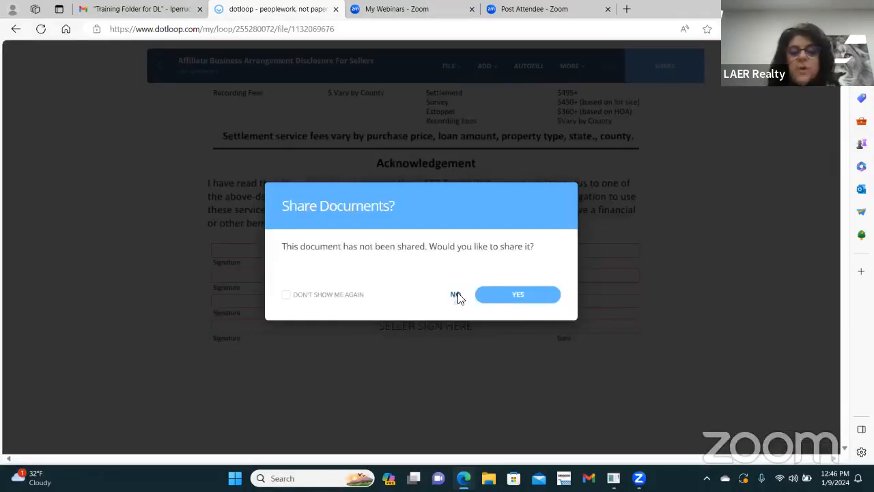
pyautogui.click(455, 295)
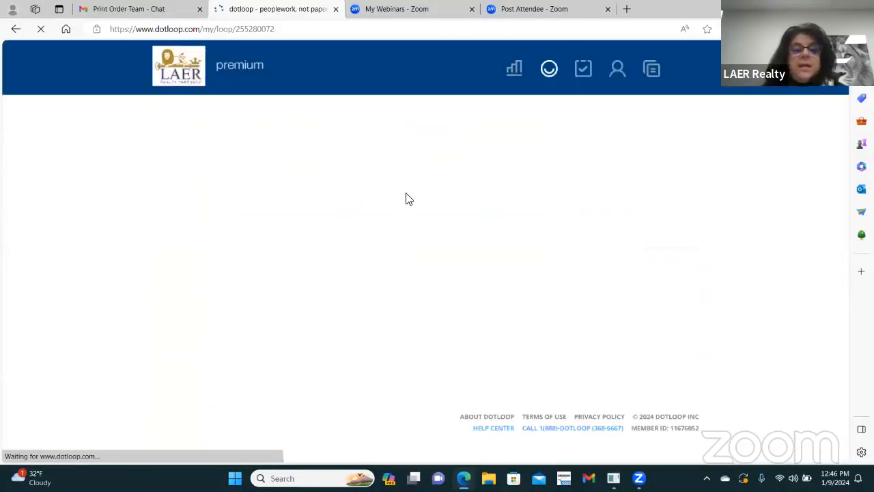
# Step: Autofill the Mandatory Licensee-Consumer Relationship Disclosure and tick the Seller's agent checkbox
pyautogui.scroll(-1, 297, 314)
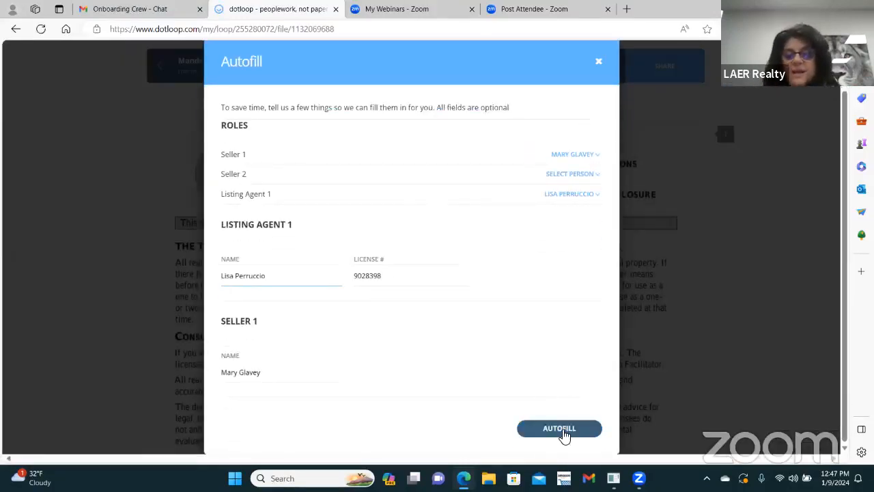
pyautogui.click(562, 427)
pyautogui.scroll(-5, 410, 272)
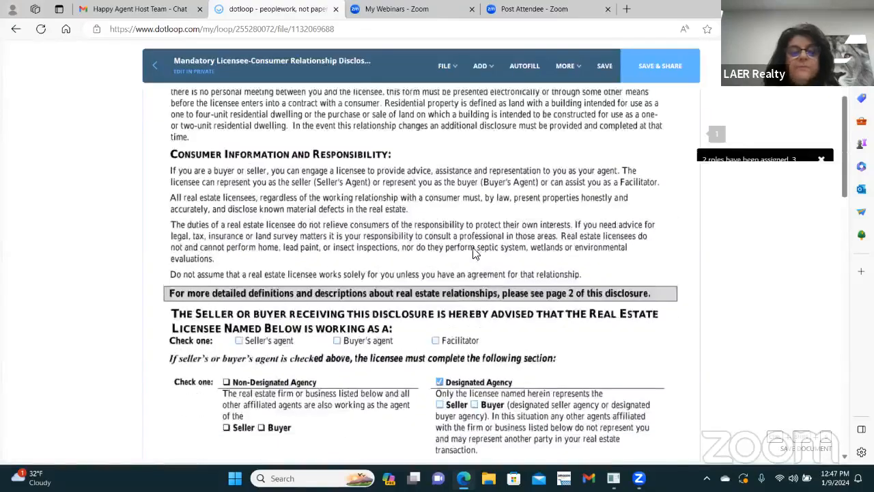
pyautogui.scroll(5, 401, 268)
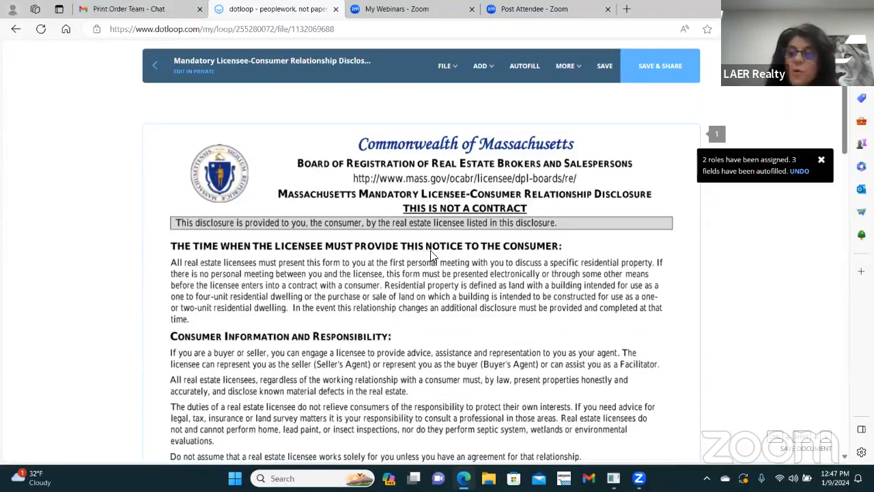
pyautogui.scroll(-3, 428, 253)
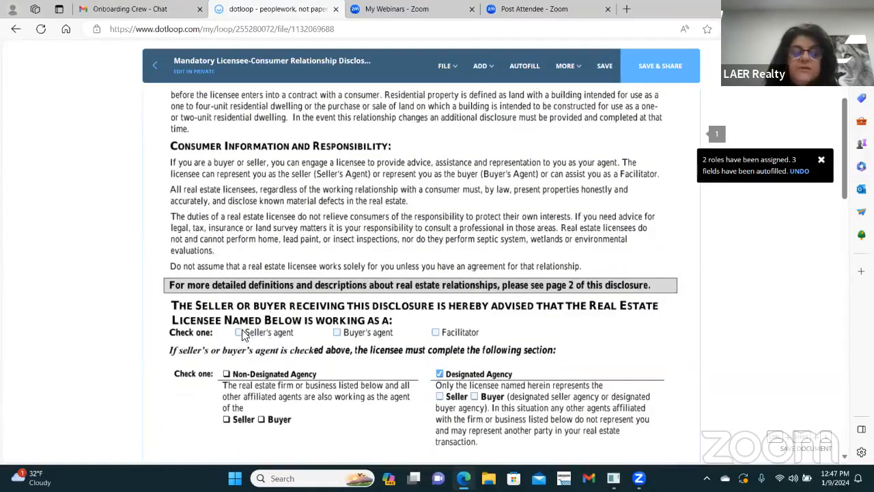
pyautogui.click(240, 333)
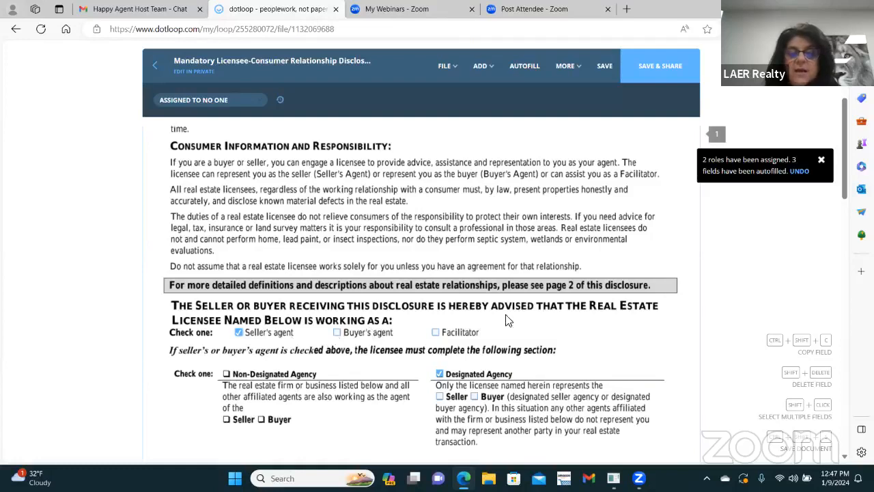
pyautogui.scroll(-2, 506, 321)
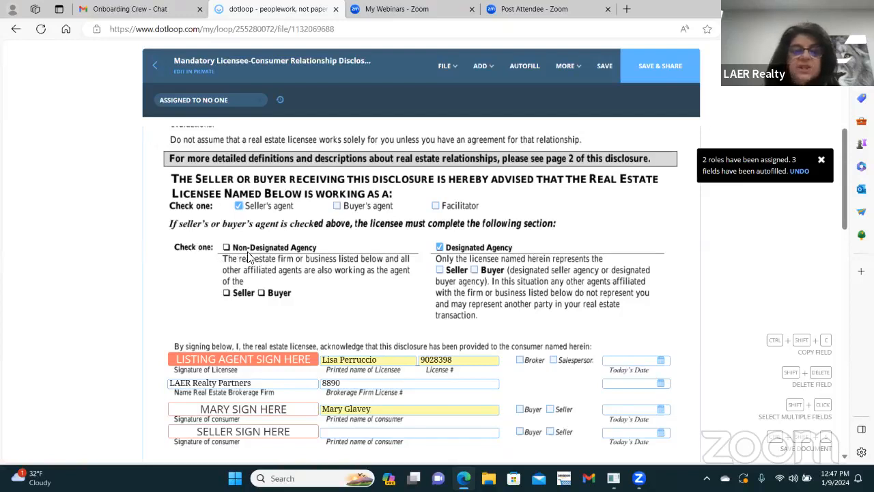
# Step: Tick Seller under Designated Agency and sign the disclosure as the listing agent
pyautogui.click(440, 270)
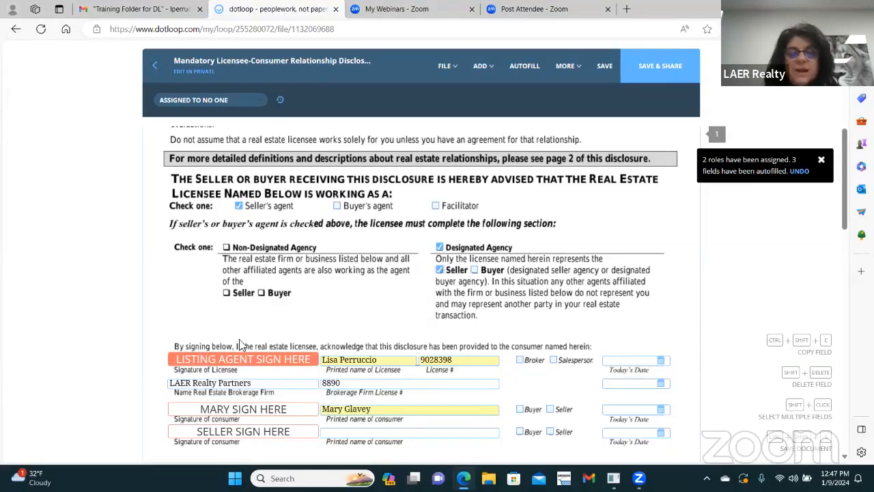
pyautogui.scroll(-1, 246, 331)
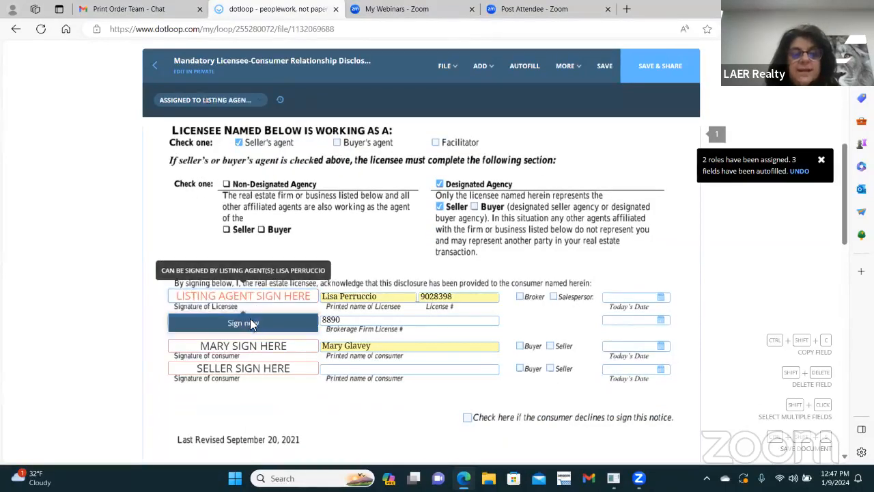
pyautogui.click(251, 324)
pyautogui.click(524, 352)
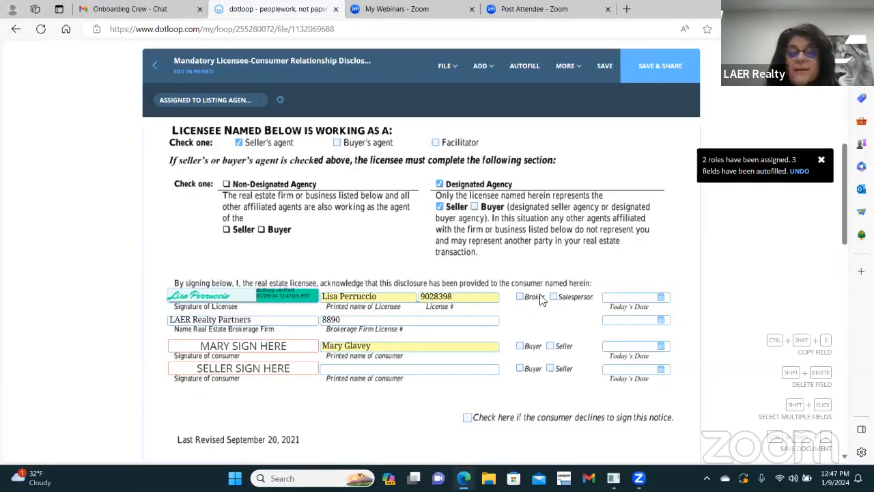
# Step: Mark the licensee as Broker, the first consumer as Seller, and unassign the second signature
pyautogui.click(521, 298)
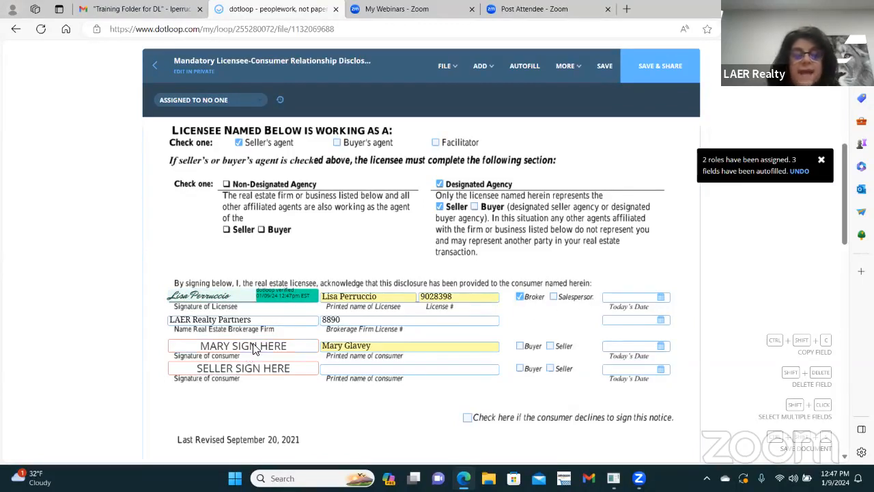
pyautogui.click(550, 346)
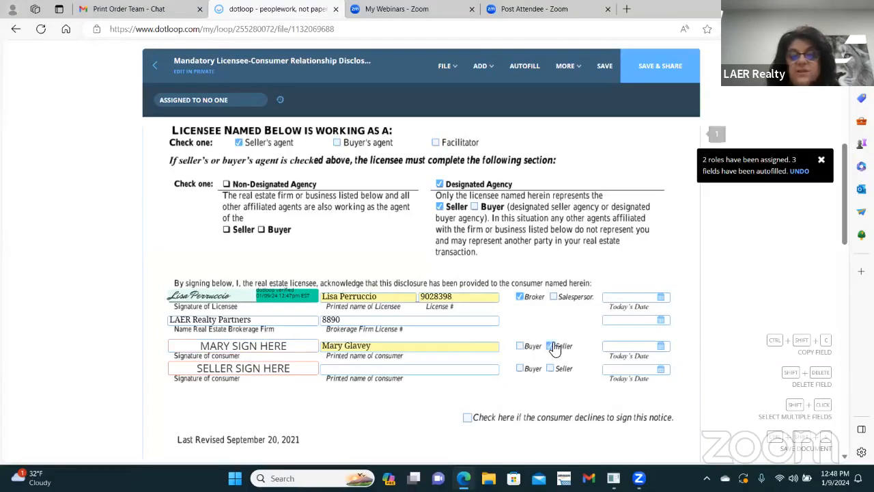
pyautogui.click(266, 371)
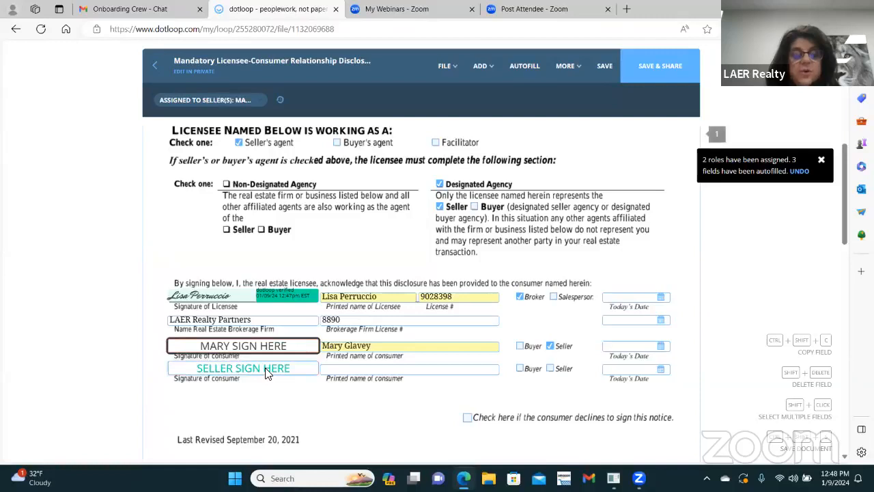
pyautogui.click(205, 100)
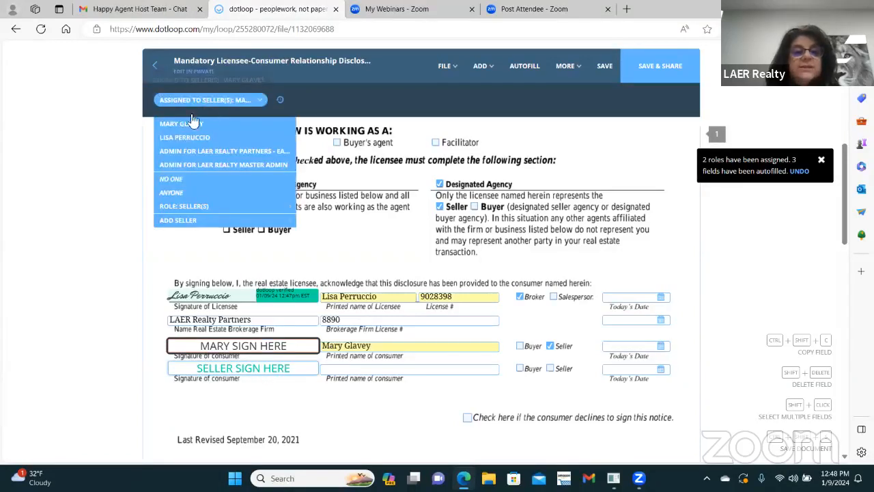
pyautogui.click(202, 185)
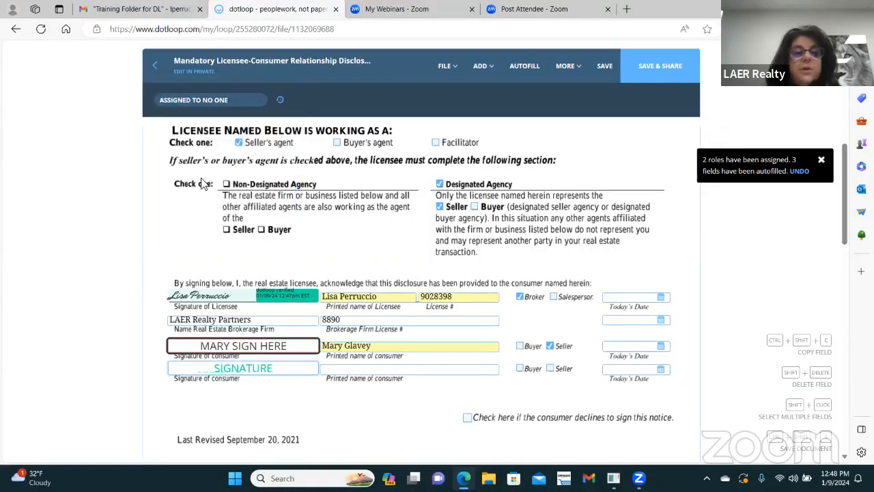
pyautogui.click(477, 364)
# Step: Save the relationship disclosure and return to the loop without sharing it
pyautogui.click(606, 67)
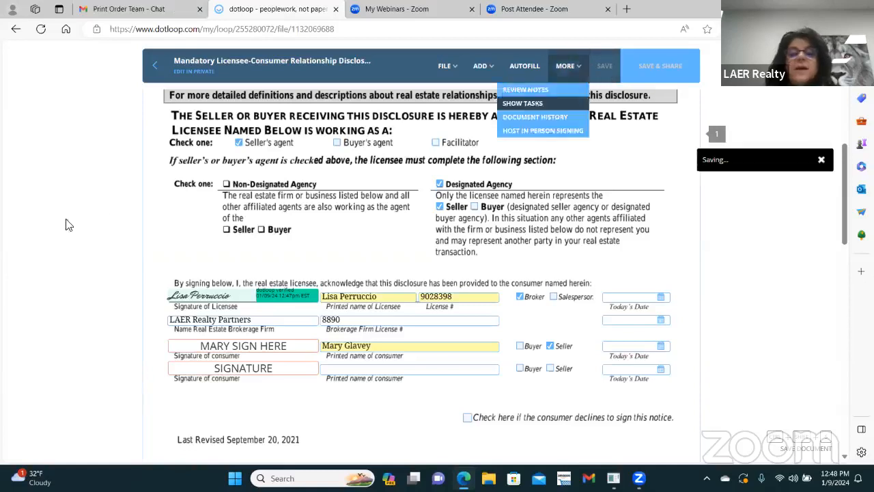
pyautogui.click(153, 66)
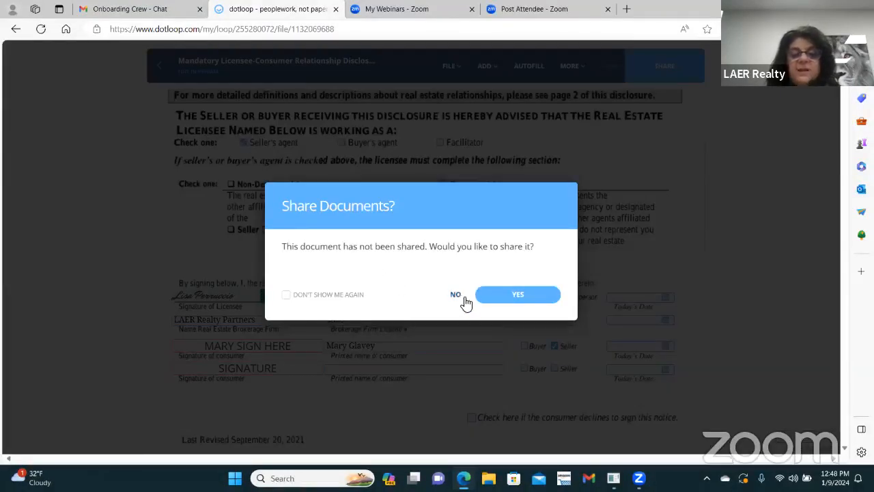
pyautogui.click(456, 296)
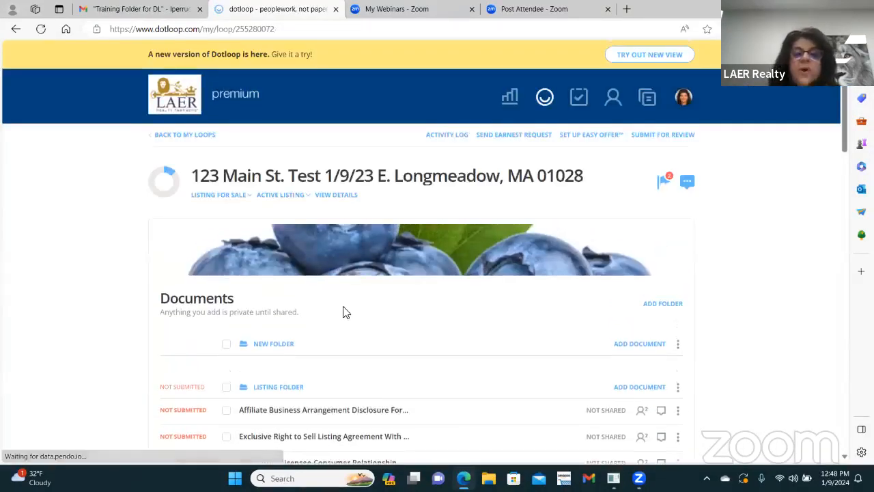
# Step: Select the Affiliate disclosure and Exclusive Right to Sell agreement rows in the Listing Folder
pyautogui.scroll(-1, 344, 312)
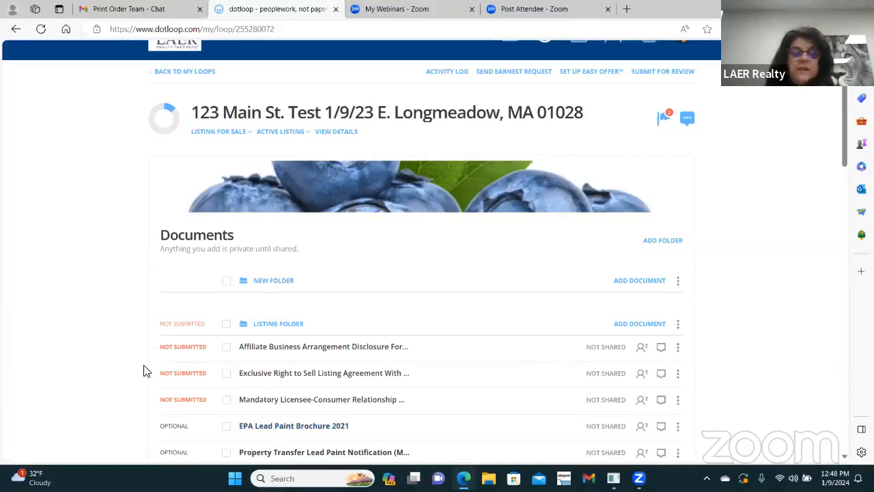
pyautogui.scroll(-1, 574, 271)
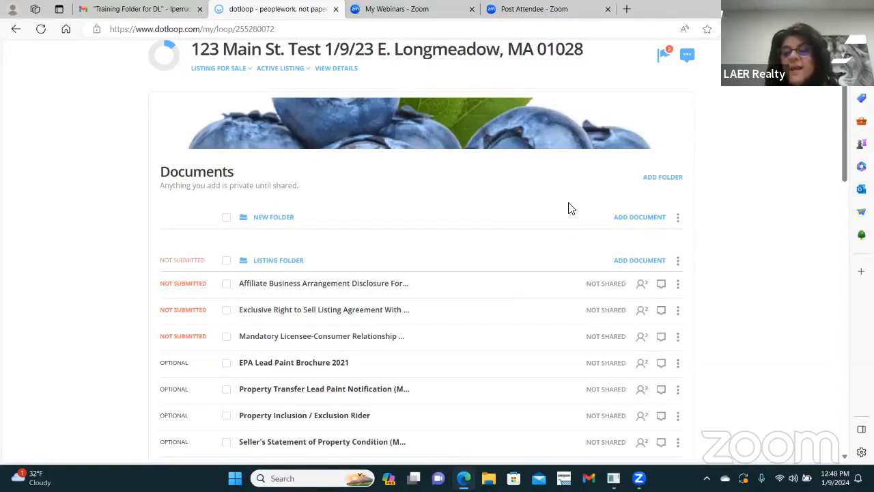
pyautogui.click(226, 284)
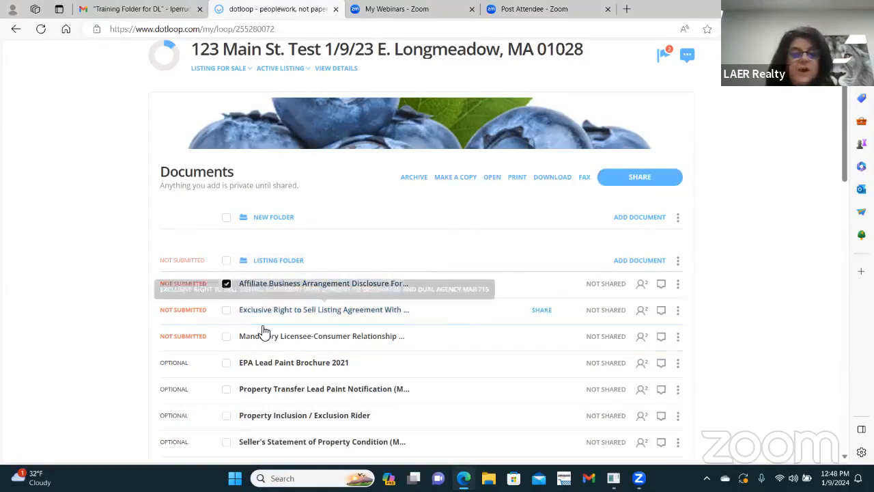
pyautogui.click(226, 309)
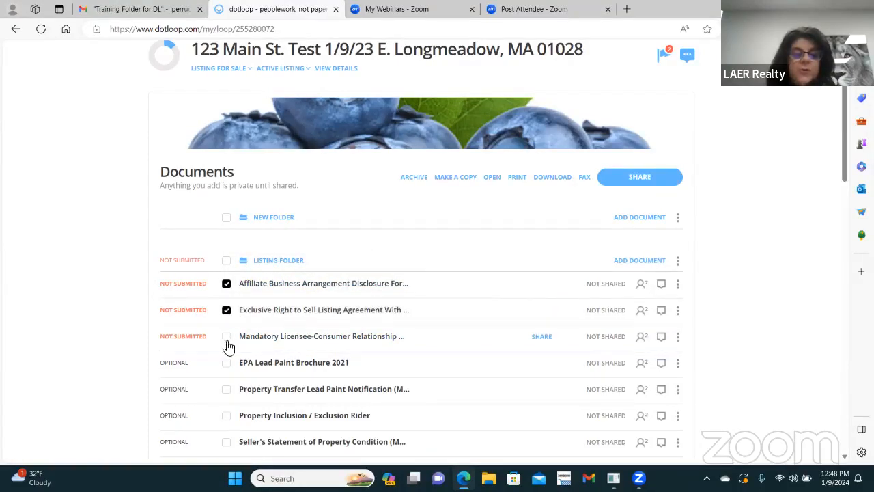
# Step: Add the Mandatory Licensee-Consumer Relationship disclosure to the selection and share all three documents
pyautogui.click(226, 337)
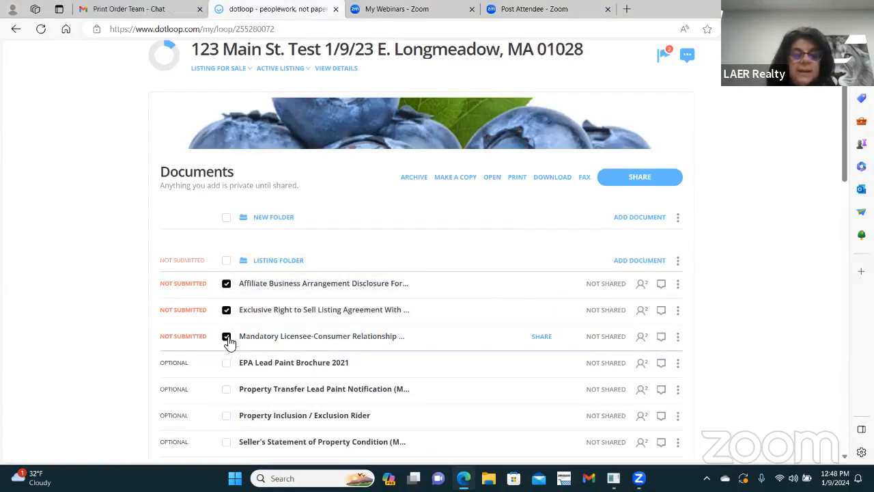
pyautogui.click(641, 177)
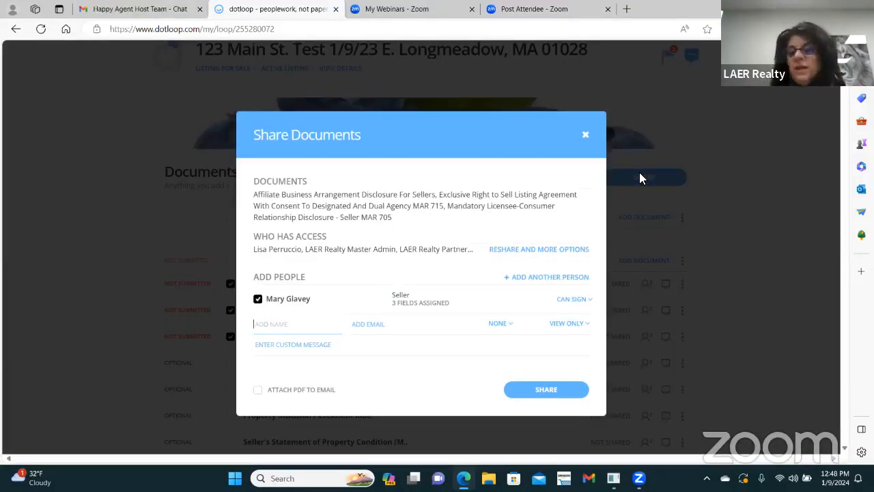
# Step: Give the seller CAN SIGN permission and tick ATTACH PDF TO EMAIL in Share Documents
pyautogui.click(279, 324)
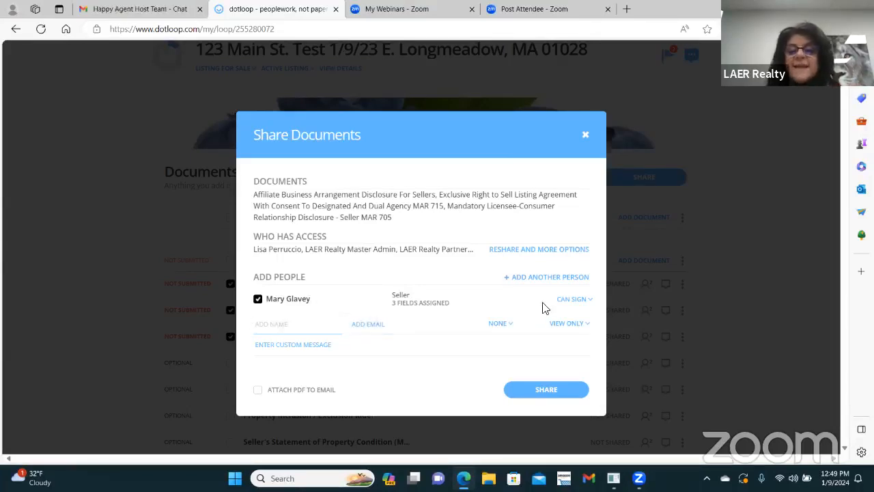
pyautogui.click(589, 301)
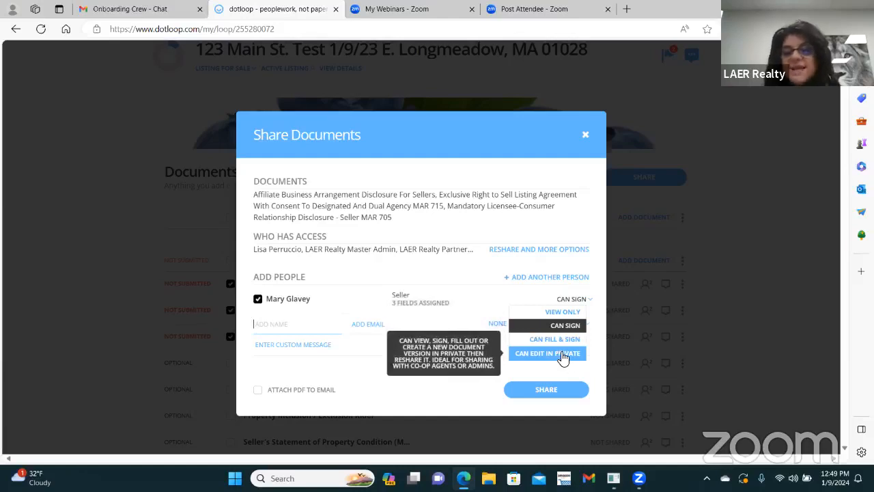
pyautogui.click(563, 311)
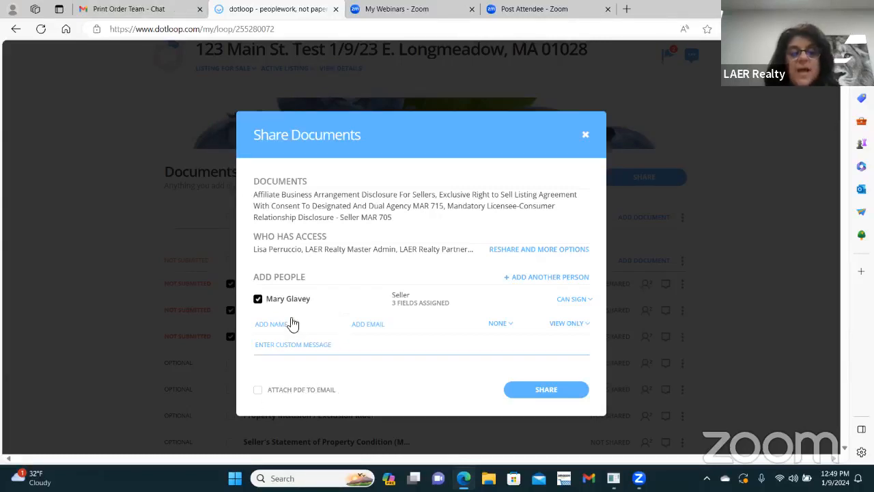
pyautogui.click(259, 391)
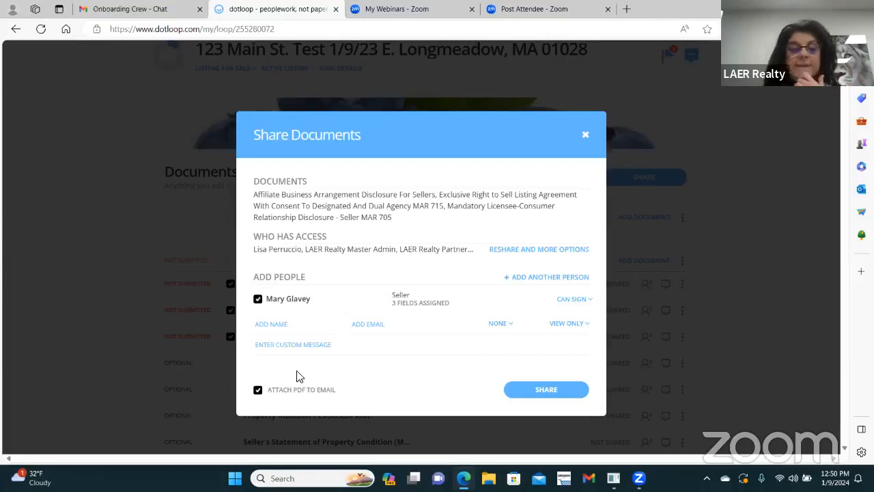
# Step: Share the three documents with a custom note asking the seller to sign, 'looking forward to working with you'
pyautogui.click(281, 347)
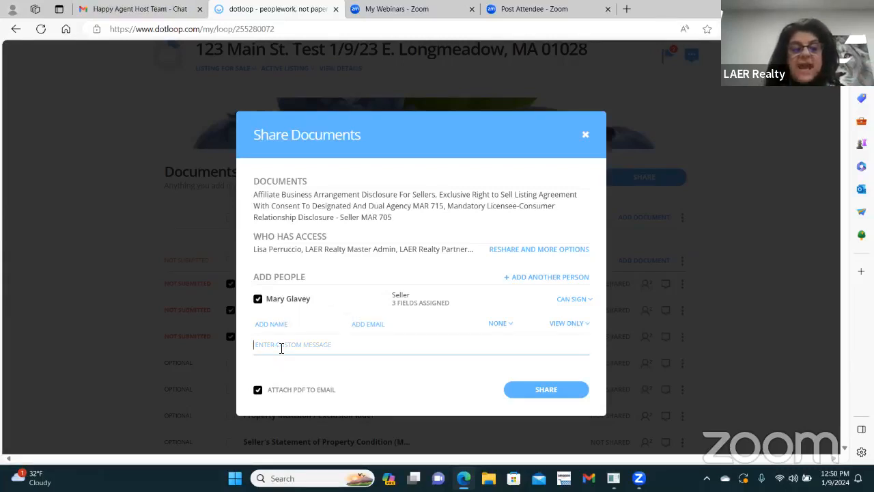
pyautogui.write('Hello Mary, Pl')
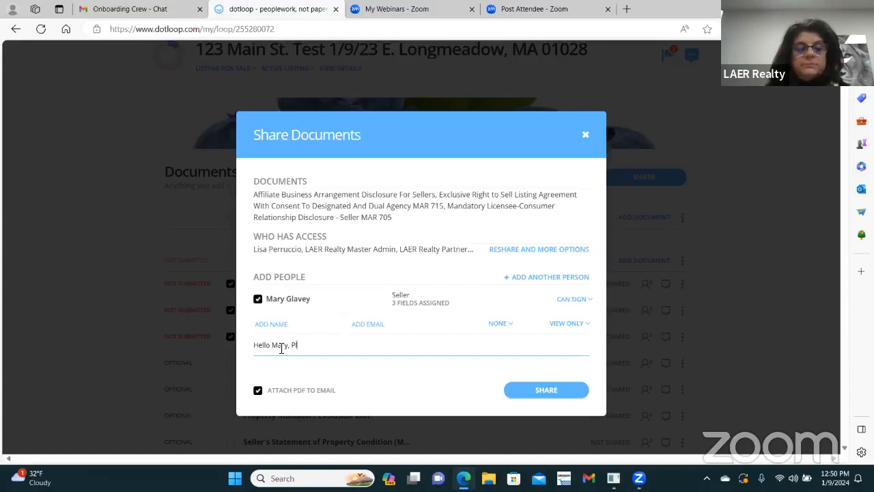
pyautogui.write('ease sign')
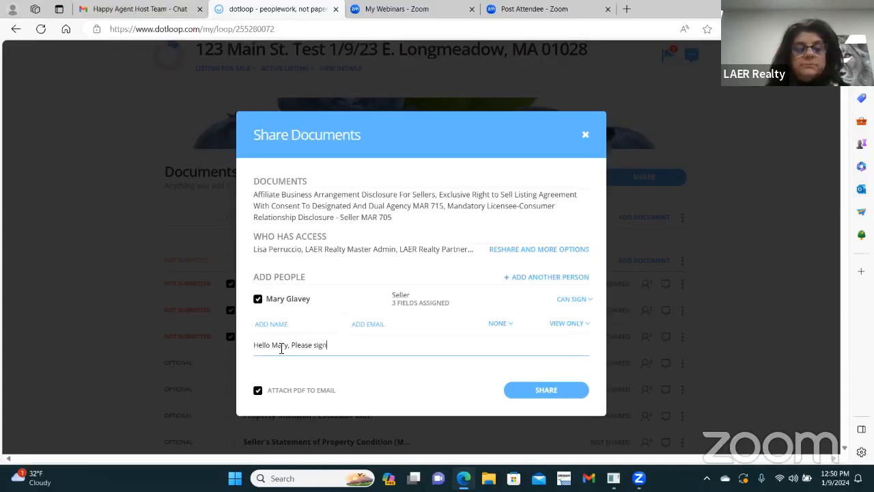
pyautogui.write(' docu')
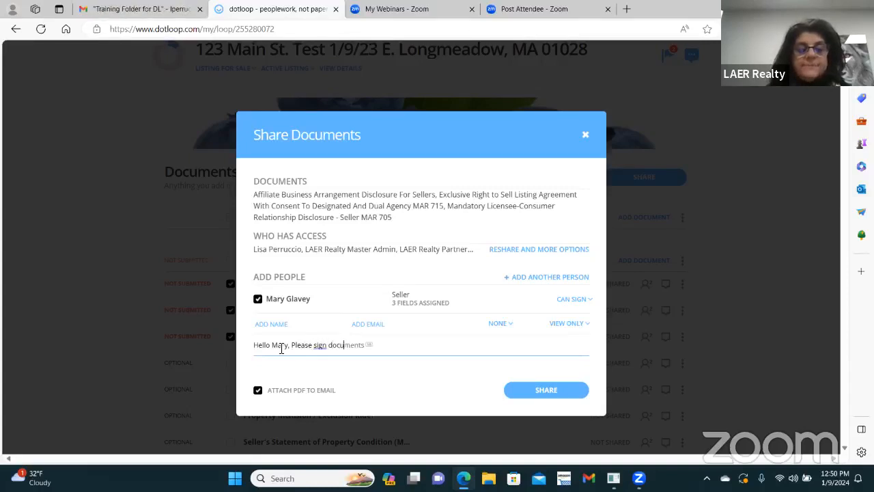
pyautogui.write('ments ')
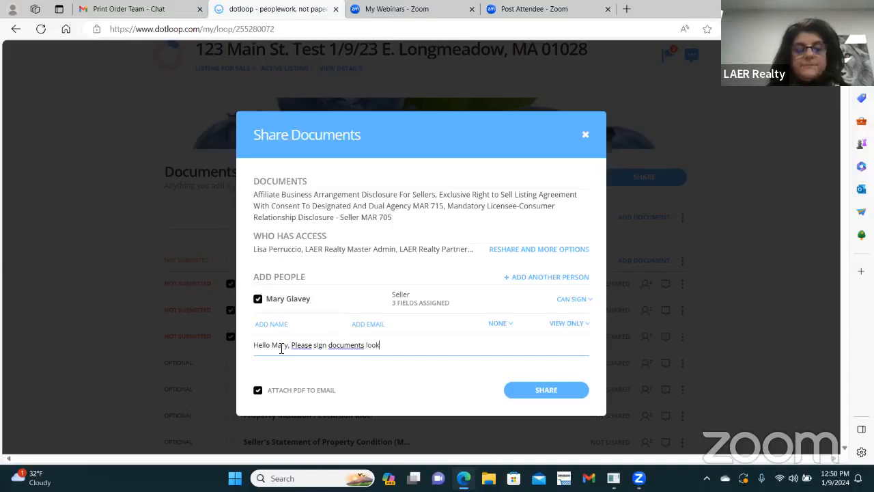
pyautogui.write('looking forward to wo')
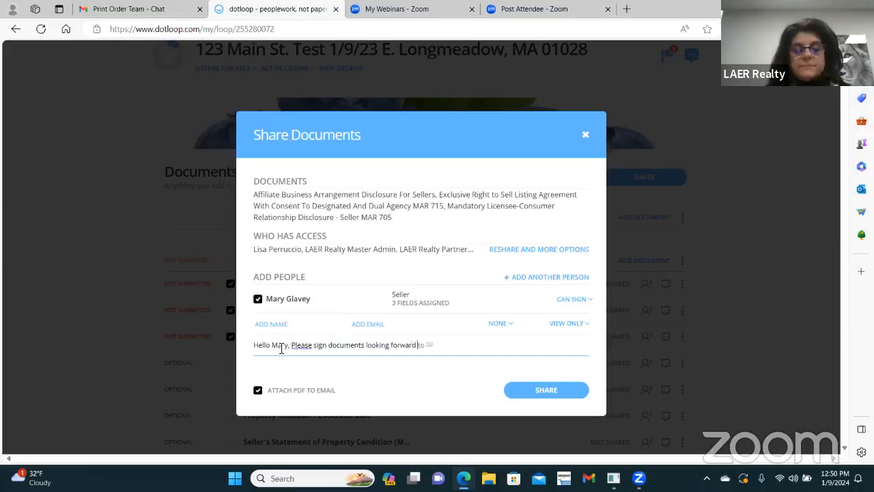
pyautogui.write('rking with you')
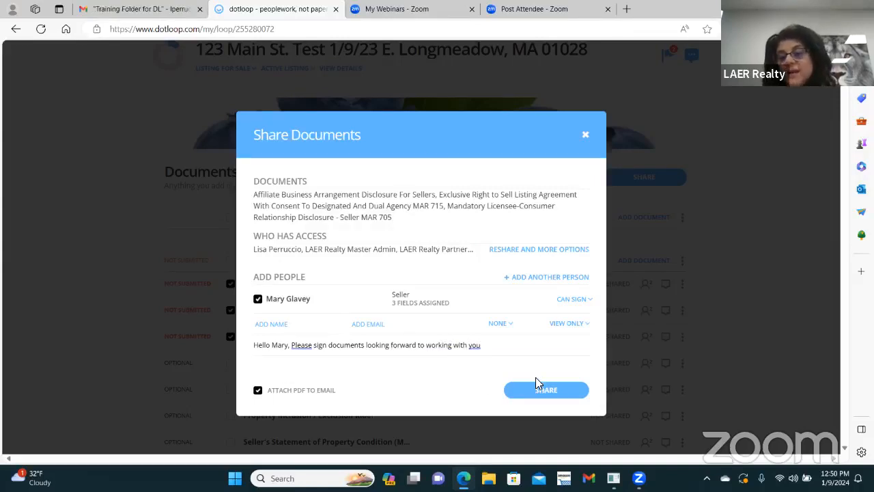
pyautogui.click(567, 393)
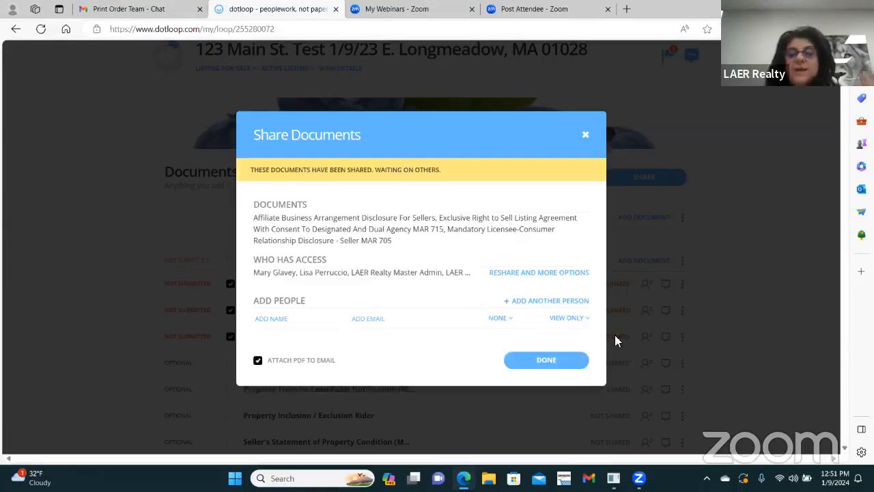
# Step: Close the Share Documents confirmation and return to the loop's document list
pyautogui.click(566, 362)
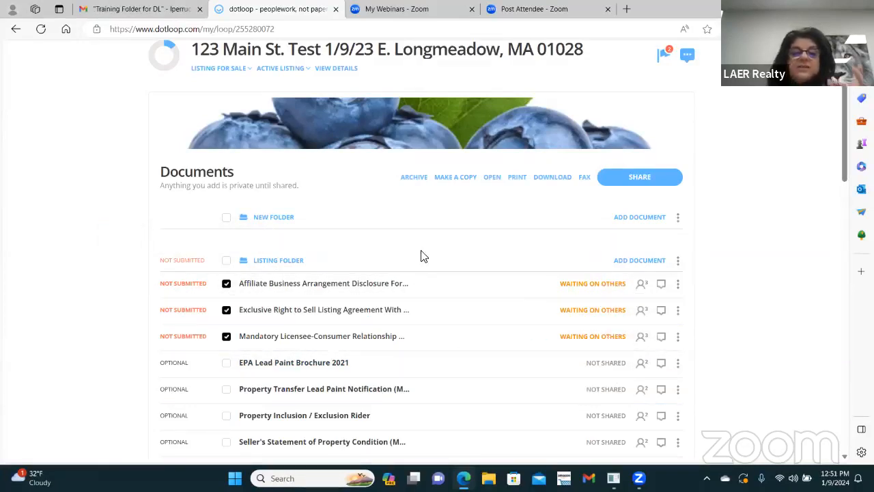
pyautogui.moveTo(396, 289); pyautogui.dragTo(599, 300)
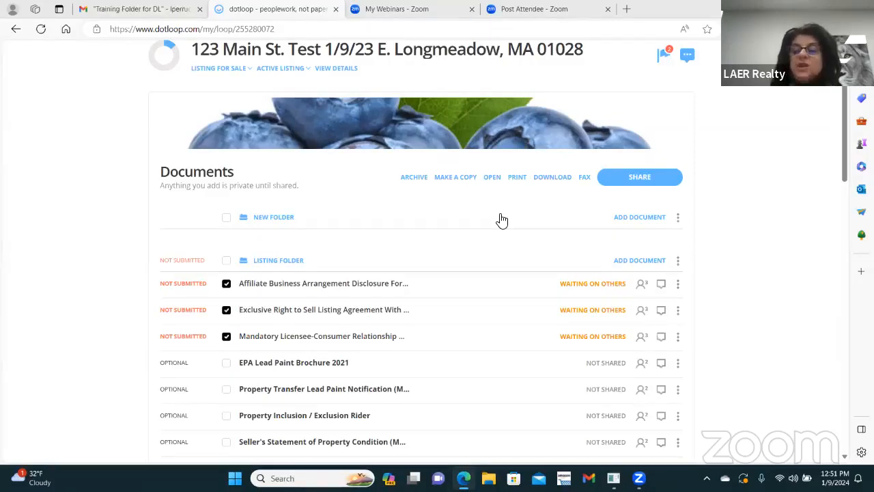
pyautogui.scroll(2, 785, 142)
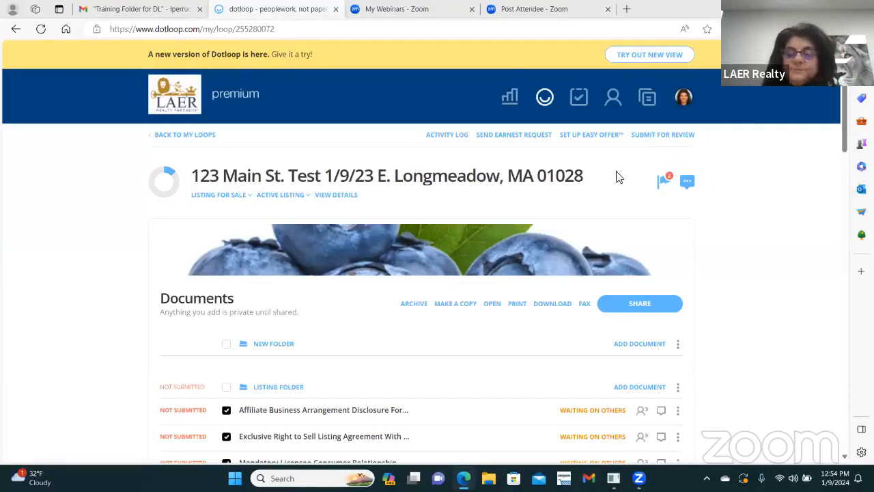
# Step: Reload the loop page to refresh the document statuses
pyautogui.scroll(-2, 572, 257)
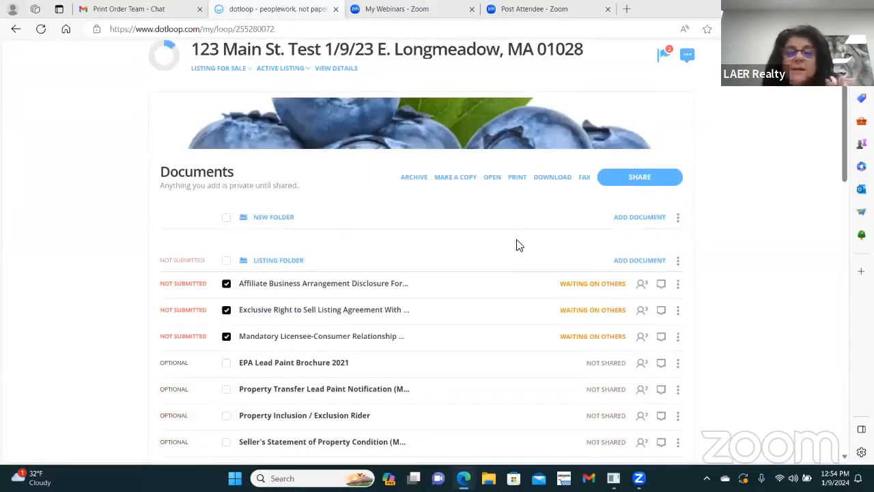
pyautogui.scroll(-1, 480, 236)
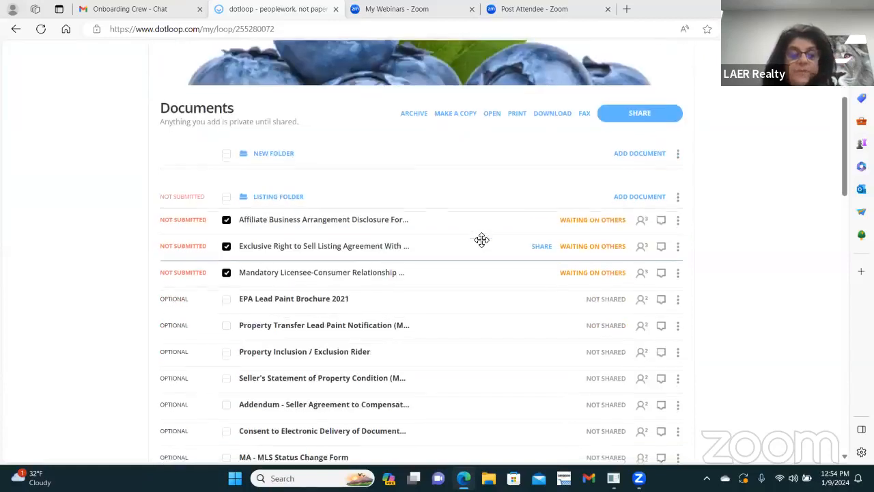
pyautogui.scroll(-1, 440, 270)
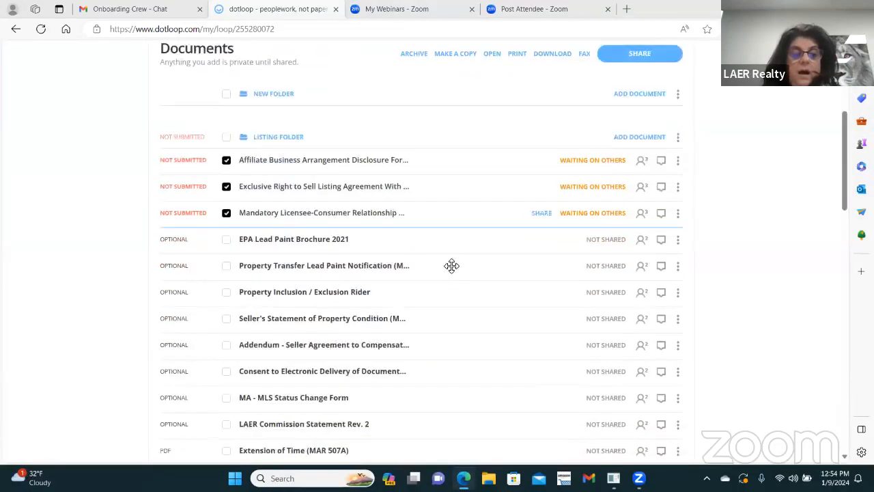
pyautogui.rightClick(500, 103)
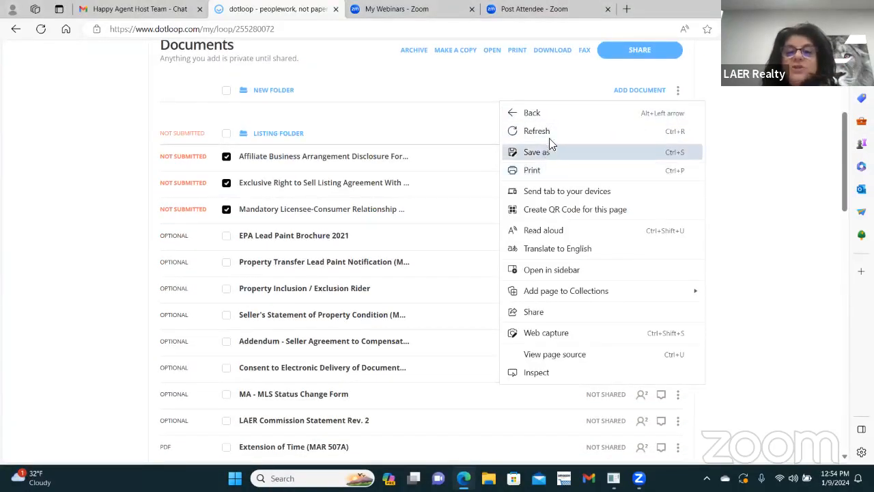
pyautogui.click(546, 131)
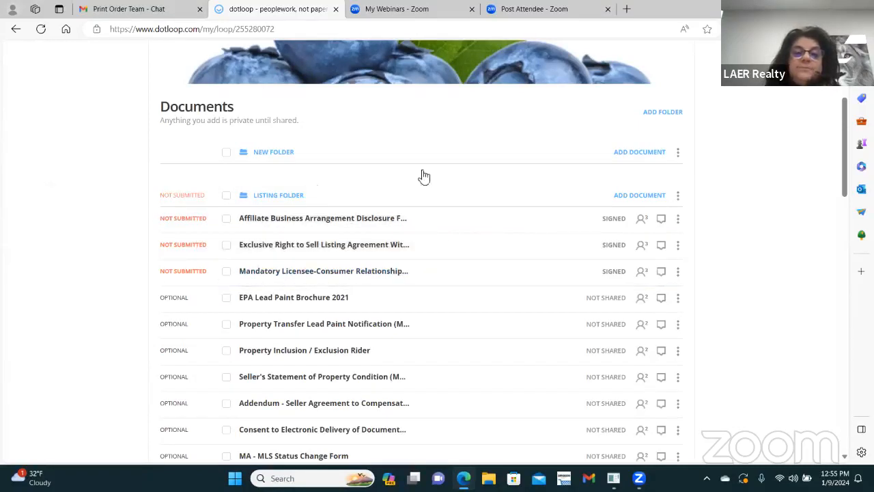
# Step: Find and open the MA - Pending Checklist in the document list
pyautogui.scroll(-1, 441, 270)
pyautogui.scroll(-1, 438, 253)
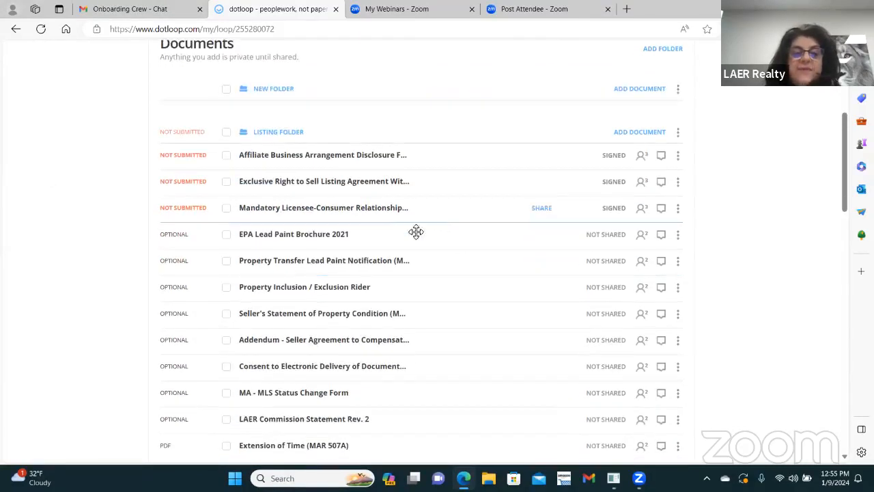
pyautogui.scroll(-1, 432, 253)
pyautogui.scroll(-1, 415, 310)
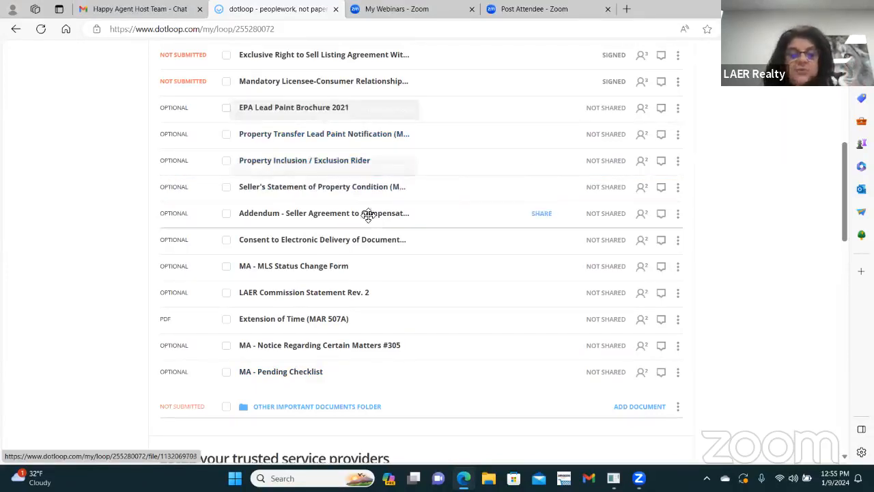
pyautogui.click(305, 375)
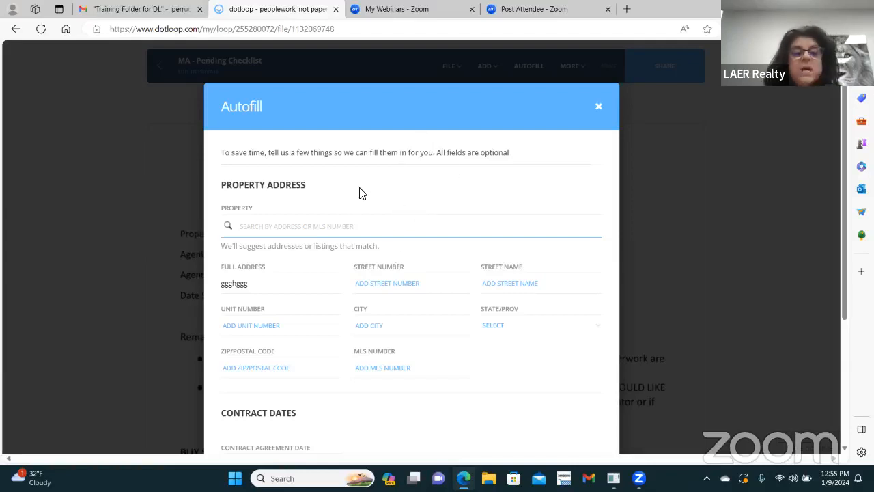
# Step: Review the Autofill dialog's Property Address fields for the loop's address, ggghggg
pyautogui.scroll(-1, 366, 196)
pyautogui.scroll(-2, 382, 197)
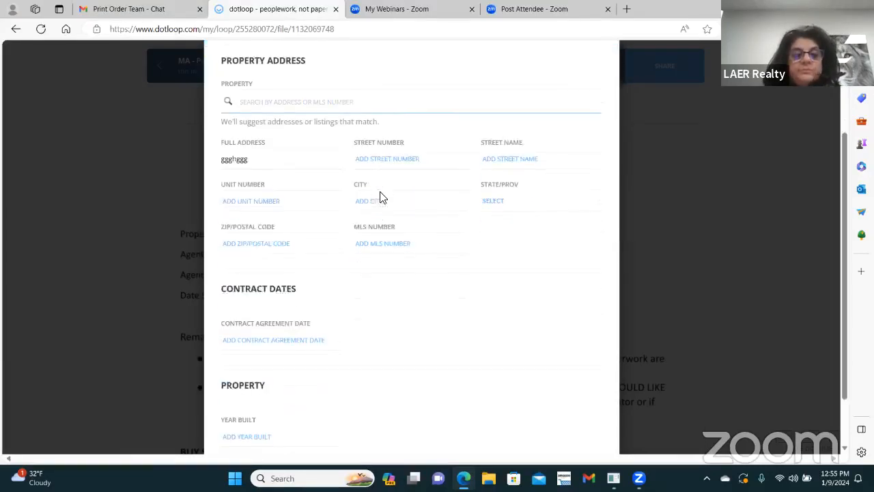
pyautogui.scroll(3, 383, 198)
pyautogui.scroll(-3, 410, 201)
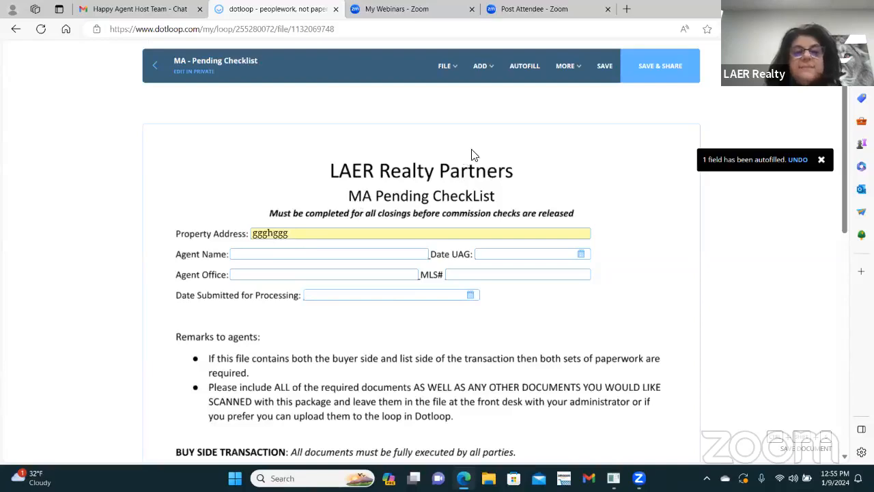
pyautogui.scroll(-3, 415, 208)
pyautogui.scroll(-2, 414, 209)
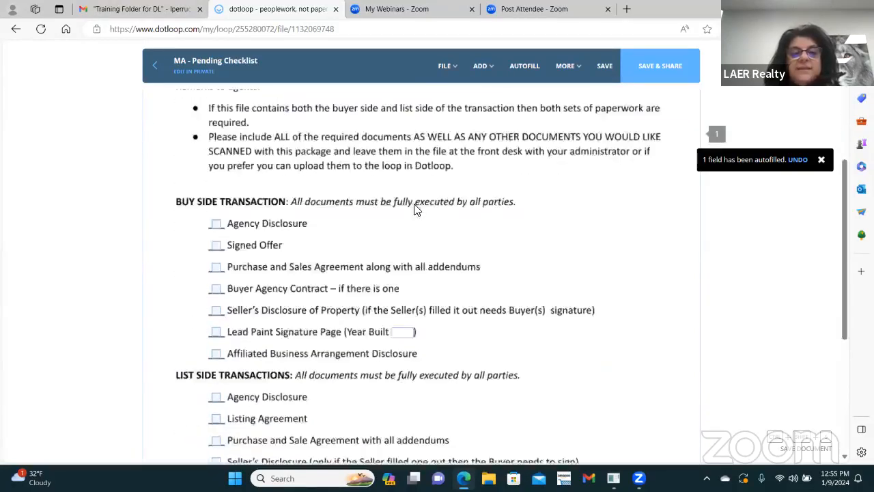
pyautogui.scroll(1, 424, 208)
pyautogui.scroll(-1, 379, 209)
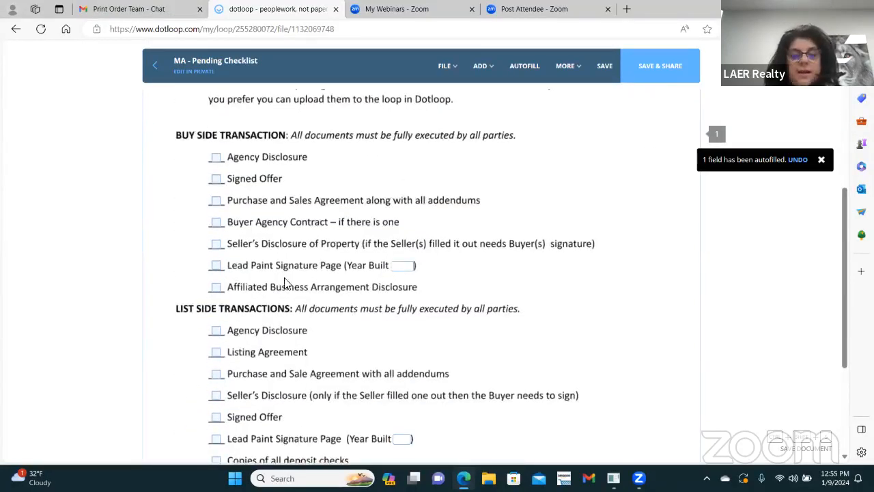
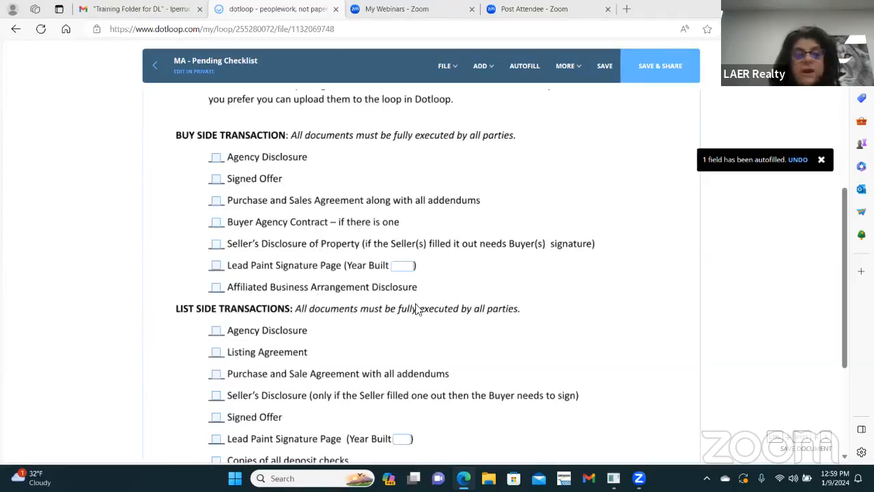
# Step: Look over the MA Pending Checklist with address ggghggg, then exit it toward the loop
pyautogui.scroll(-2, 355, 317)
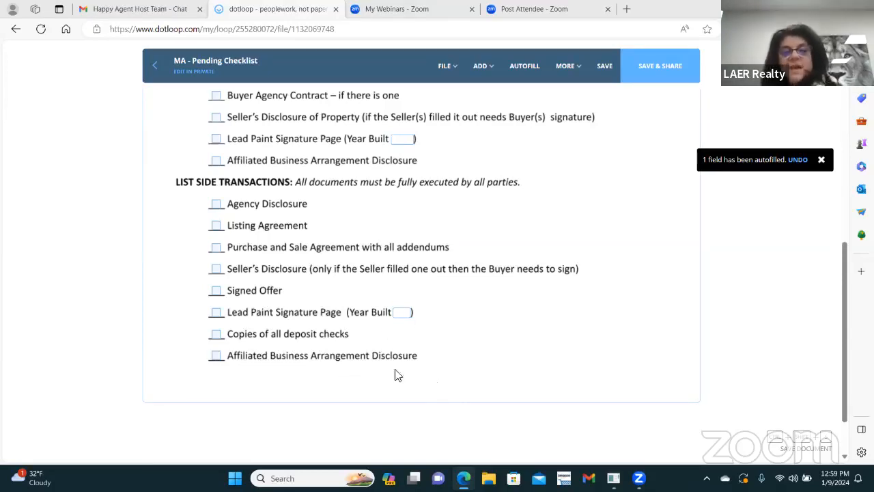
pyautogui.scroll(2, 341, 348)
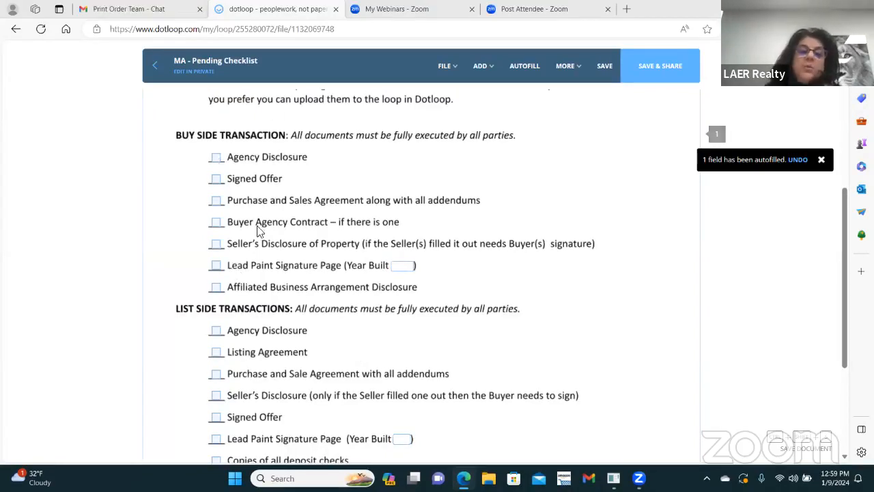
pyautogui.scroll(3, 335, 250)
pyautogui.scroll(3, 337, 246)
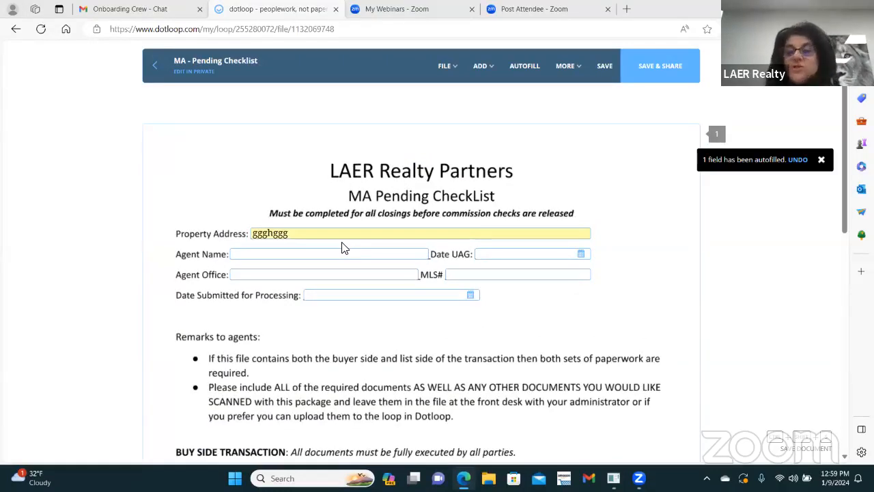
pyautogui.click(161, 64)
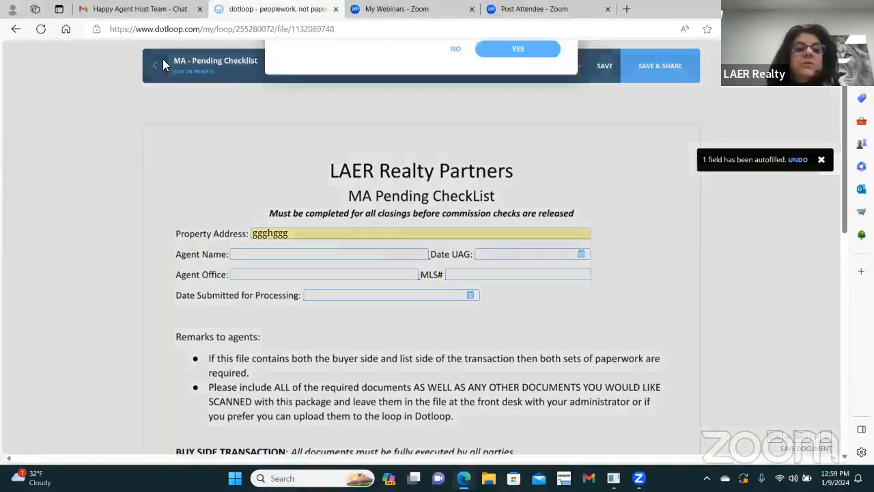
pyautogui.click(455, 296)
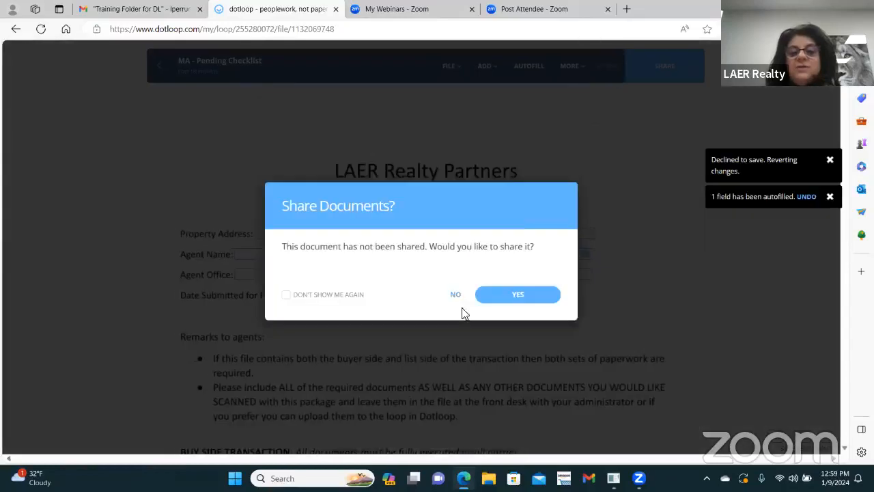
pyautogui.click(456, 295)
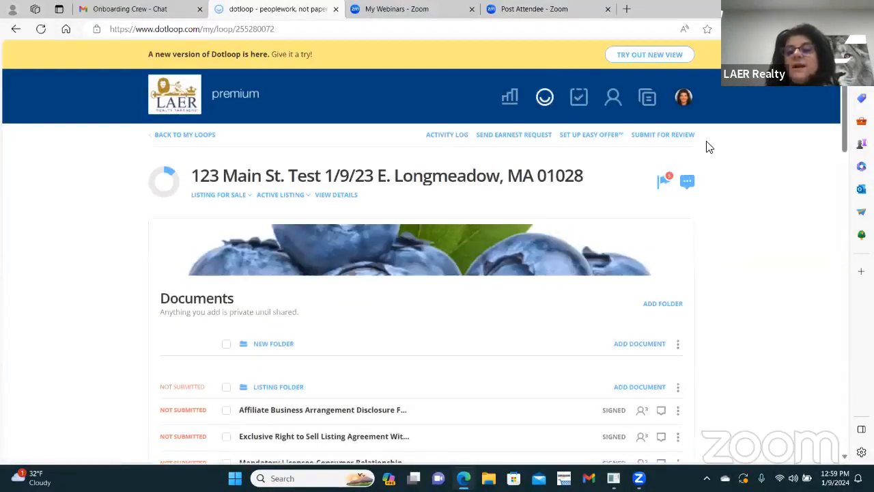
pyautogui.click(661, 136)
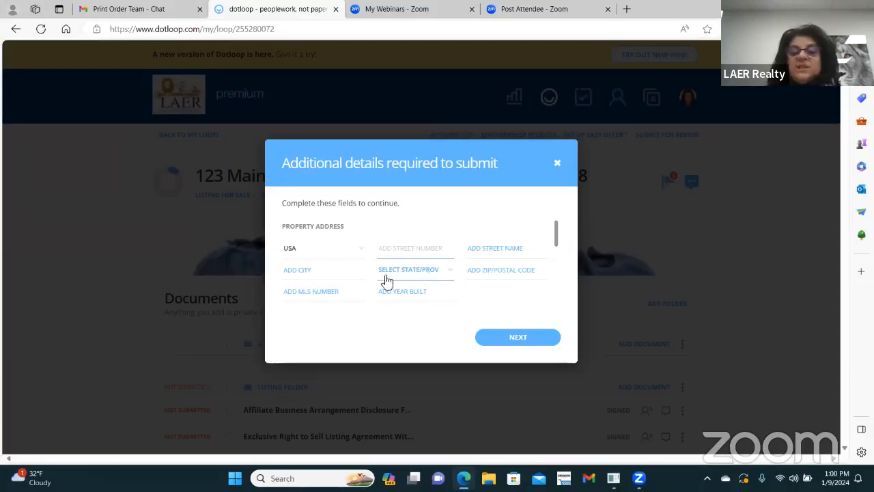
pyautogui.click(431, 240)
pyautogui.write('12565')
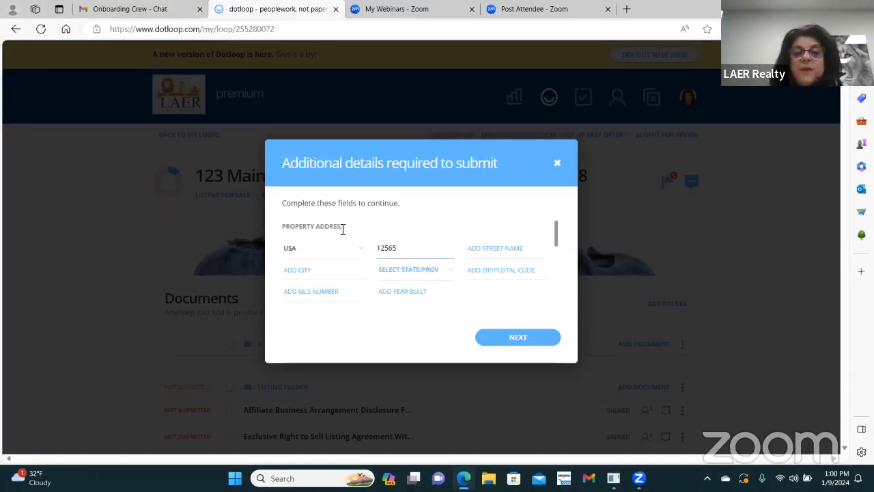
pyautogui.moveTo(547, 237); pyautogui.dragTo(571, 295)
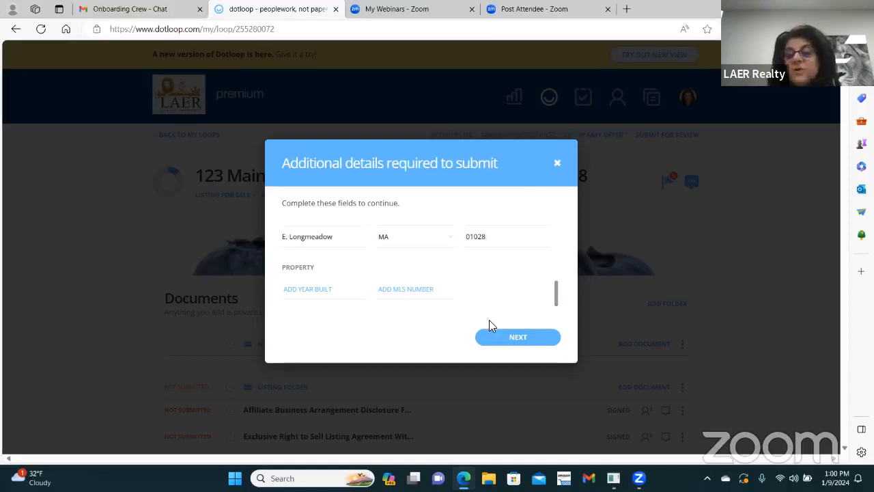
pyautogui.scroll(-5, 426, 308)
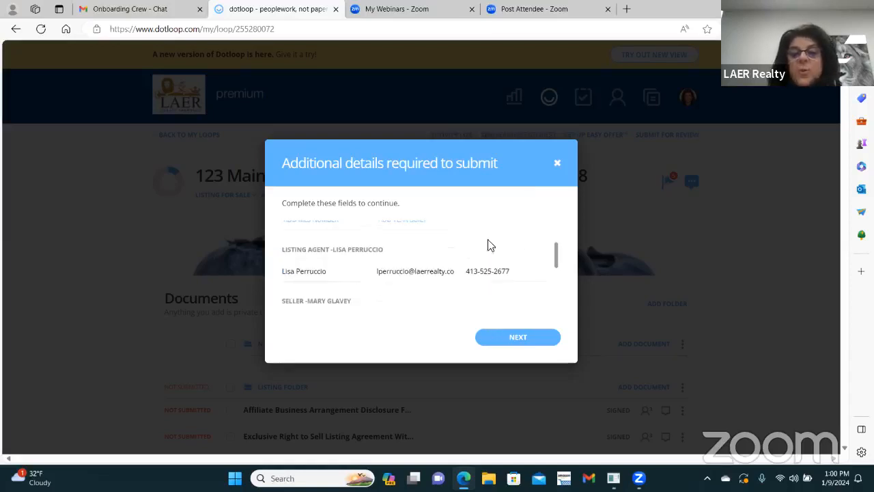
pyautogui.scroll(3, 441, 285)
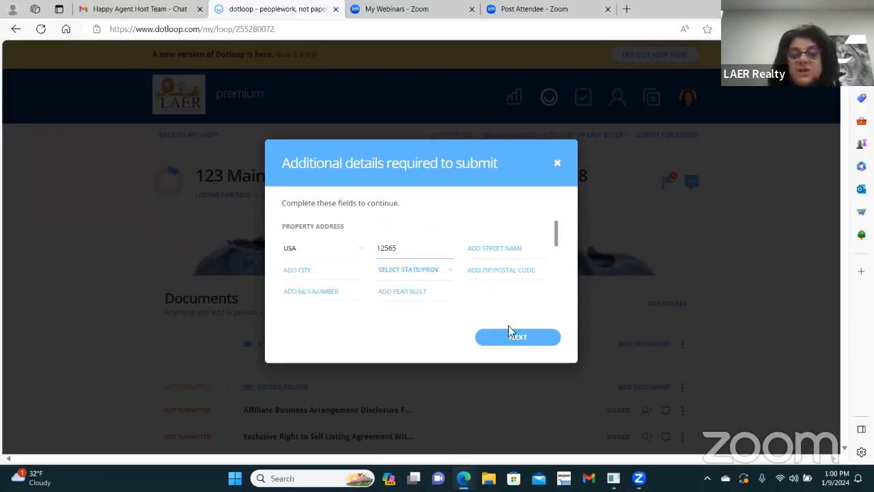
pyautogui.click(557, 162)
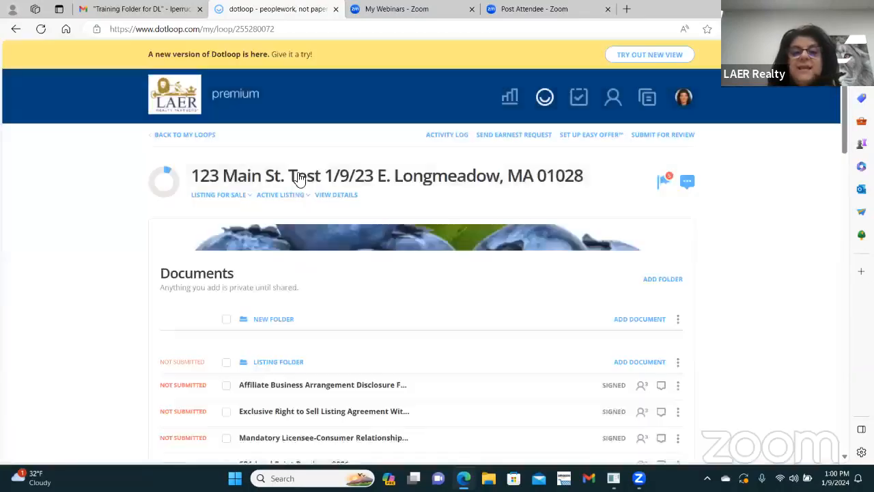
# Step: Open the loop details and delete the junk Full Address value ggghggg
pyautogui.click(347, 199)
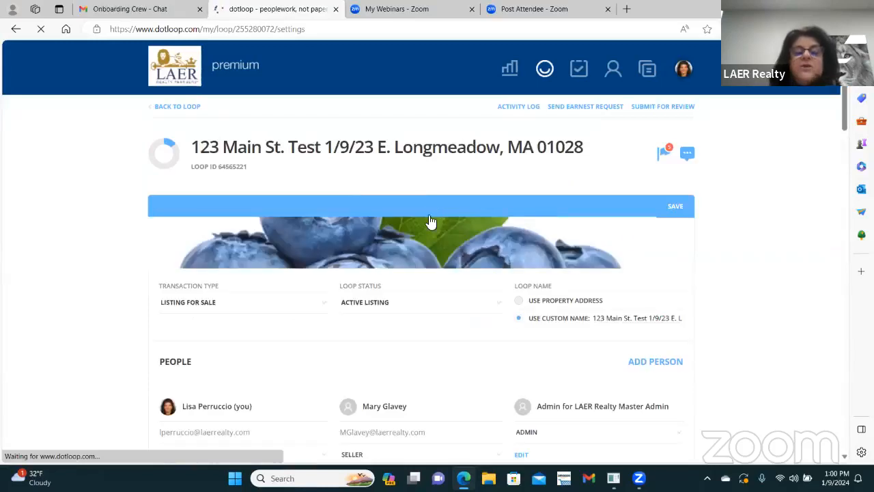
pyautogui.scroll(-2, 430, 218)
pyautogui.scroll(-2, 442, 218)
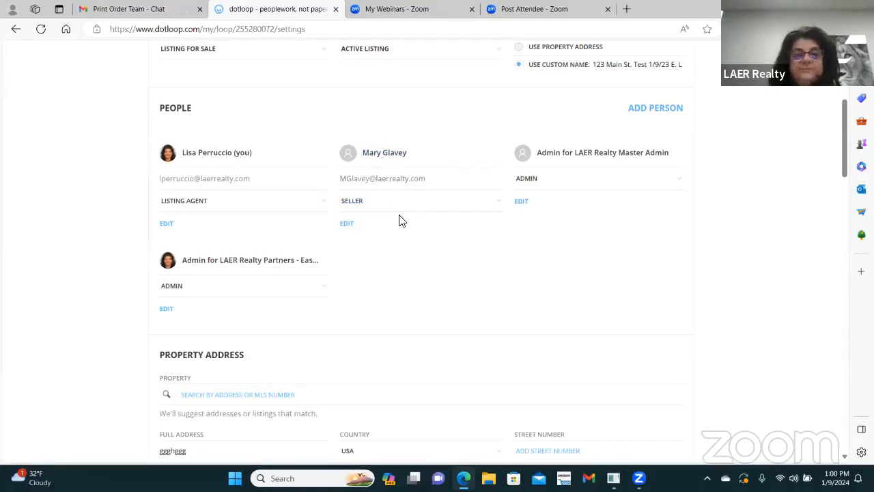
pyautogui.scroll(-4, 401, 220)
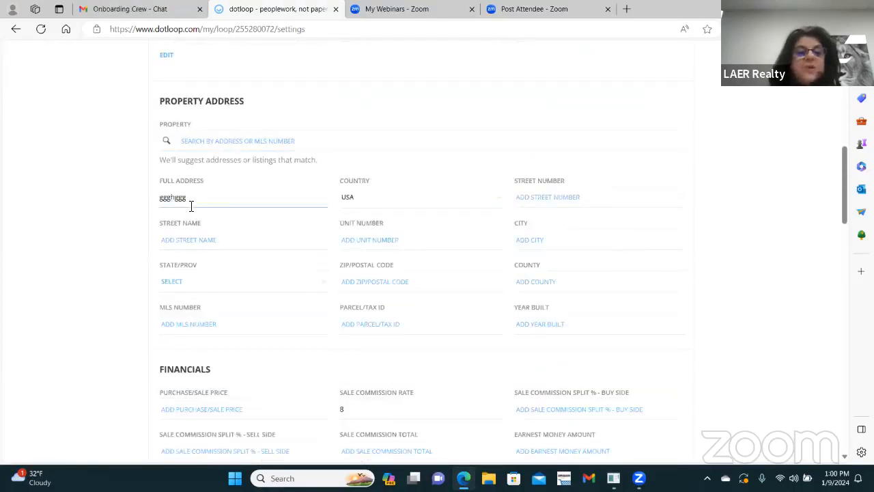
pyautogui.moveTo(192, 207); pyautogui.dragTo(99, 214)
pyautogui.press('BackSpace')
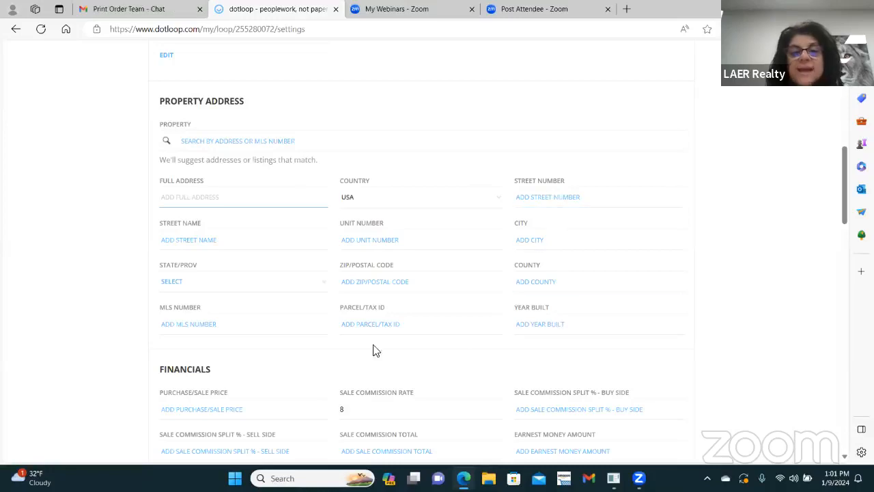
pyautogui.click(544, 196)
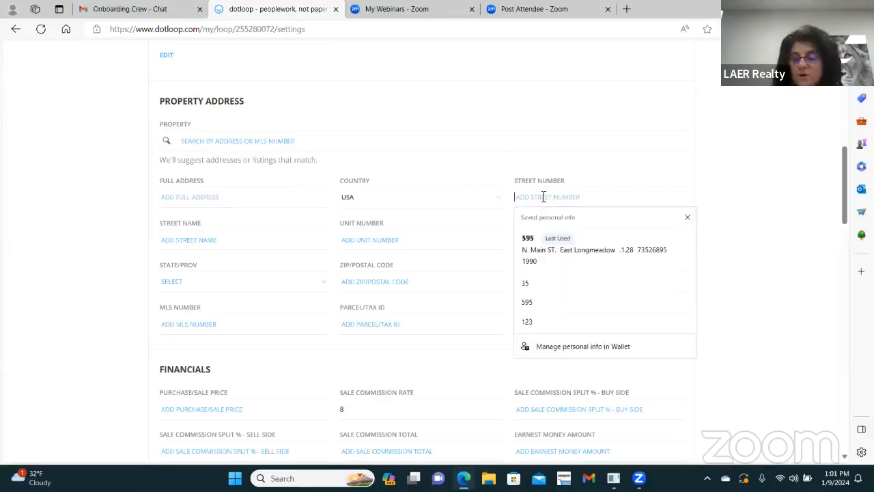
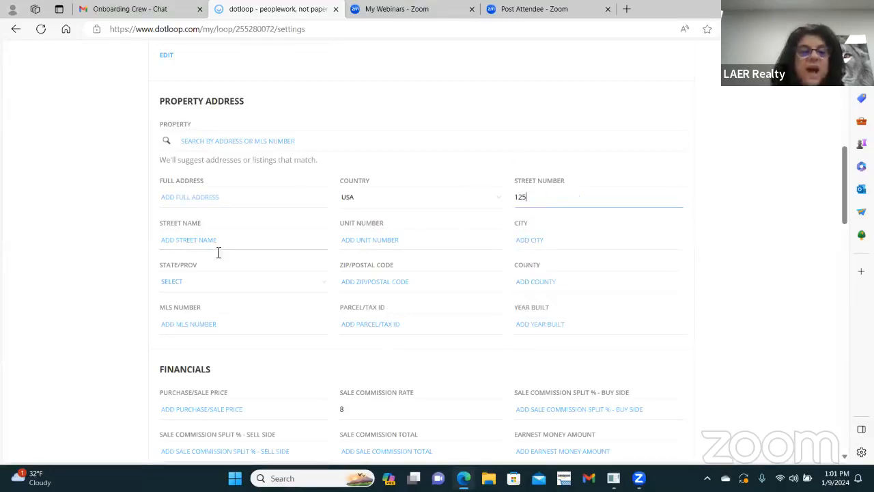
pyautogui.click(196, 240)
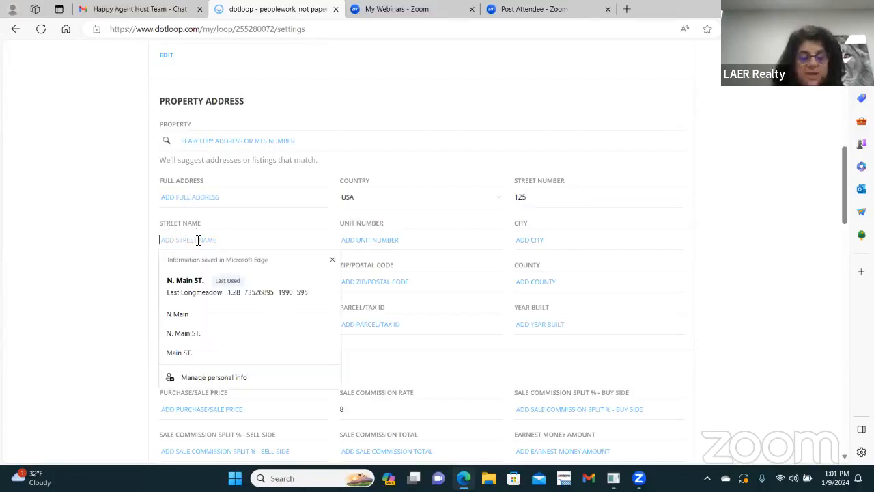
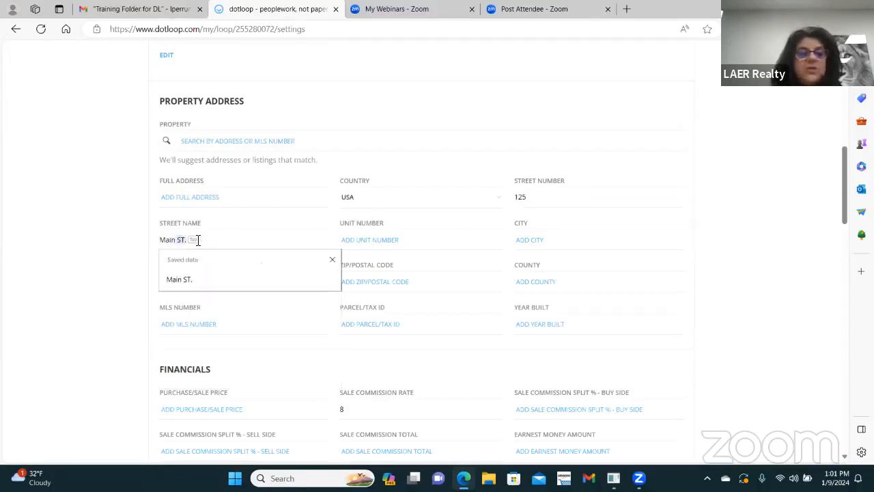
pyautogui.press('Tab')
pyautogui.press('Tab')
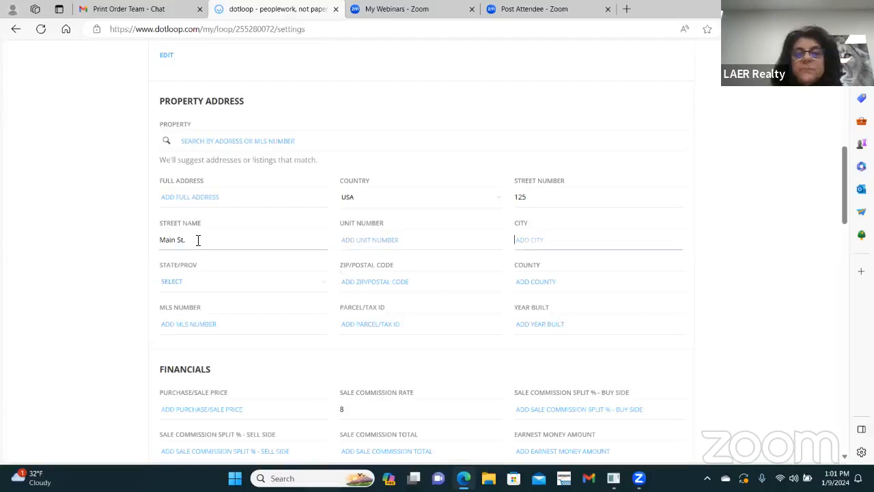
pyautogui.write('sE')
pyautogui.press('BackSpace')
pyautogui.press('BackSpace')
pyautogui.write('E.')
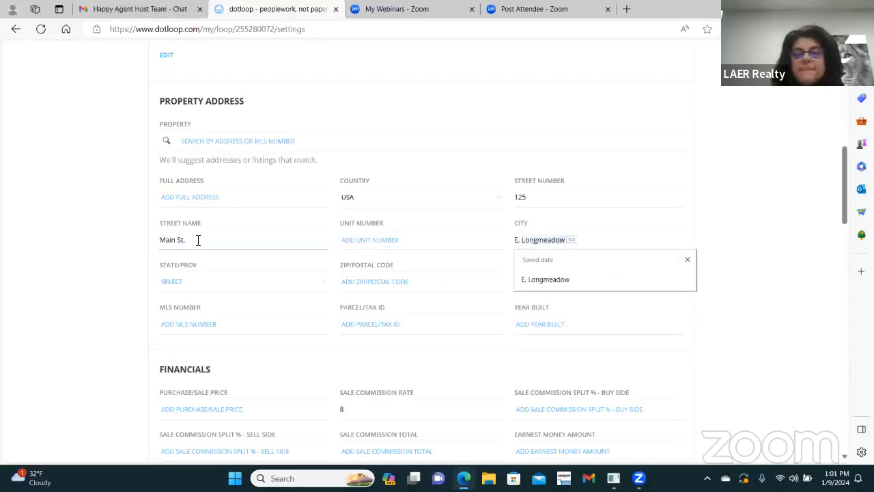
pyautogui.press('Tab')
pyautogui.press('Tab')
pyautogui.write('MA')
pyautogui.press('Tab')
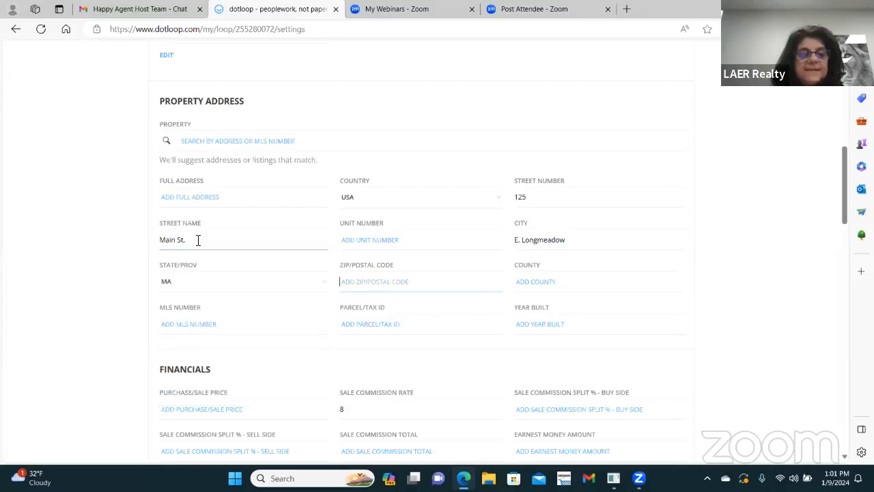
pyautogui.write('01028')
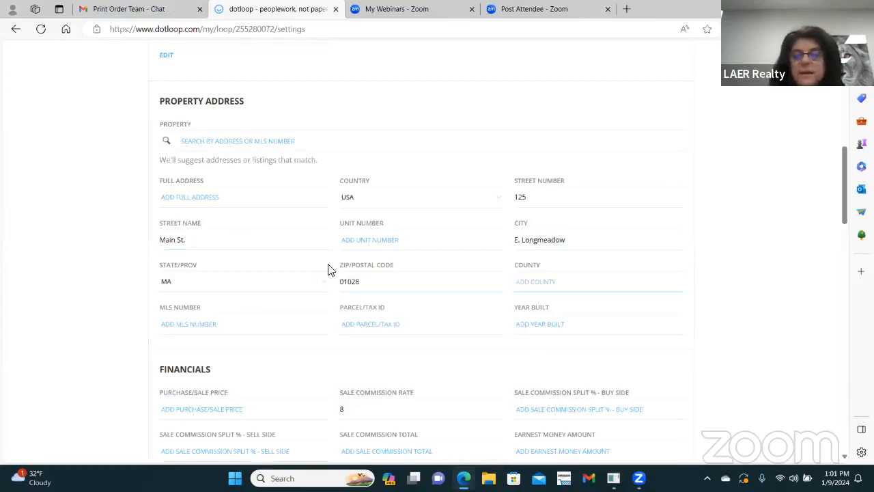
# Step: Set the MLS number to non mls and the year built to 1990
pyautogui.click(189, 323)
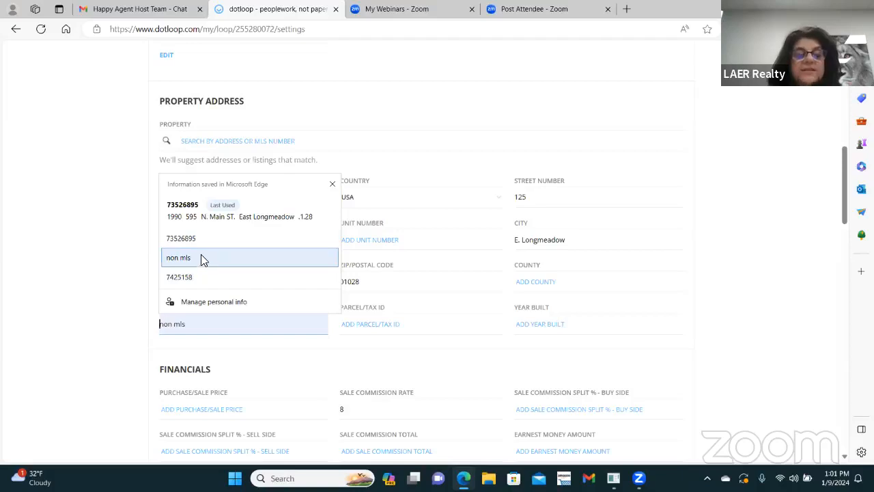
pyautogui.click(204, 237)
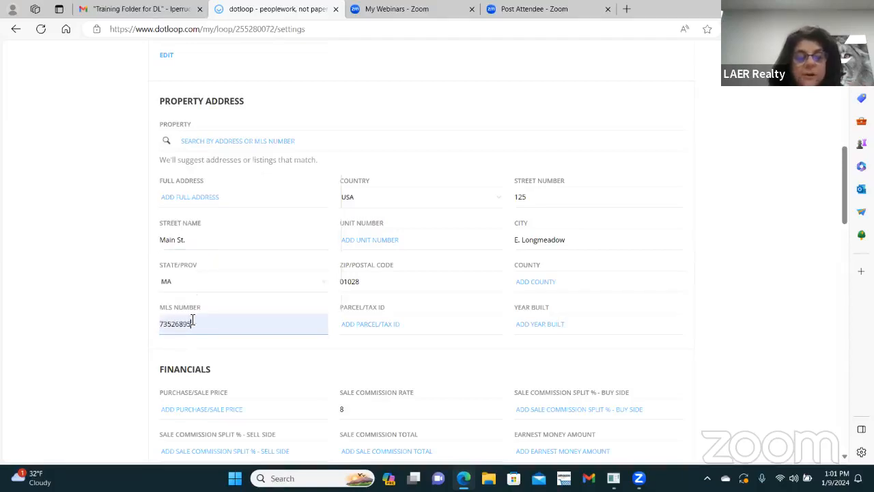
pyautogui.moveTo(193, 321); pyautogui.dragTo(157, 323)
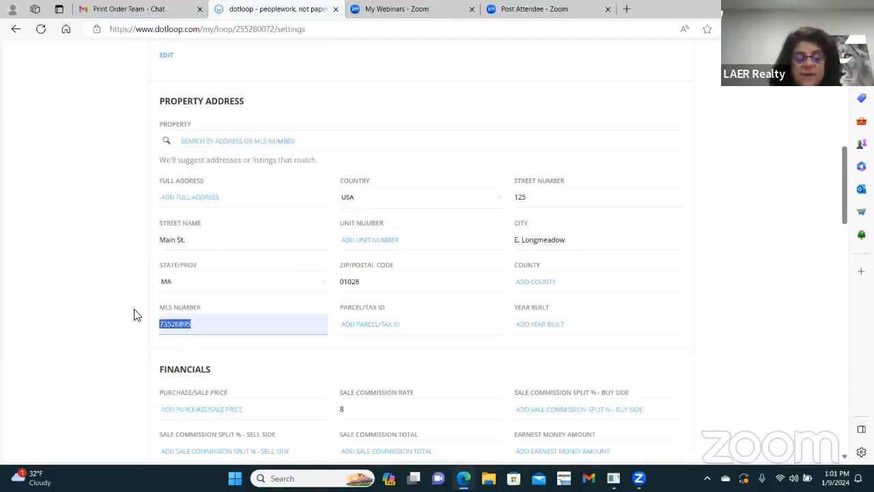
pyautogui.write('non mls')
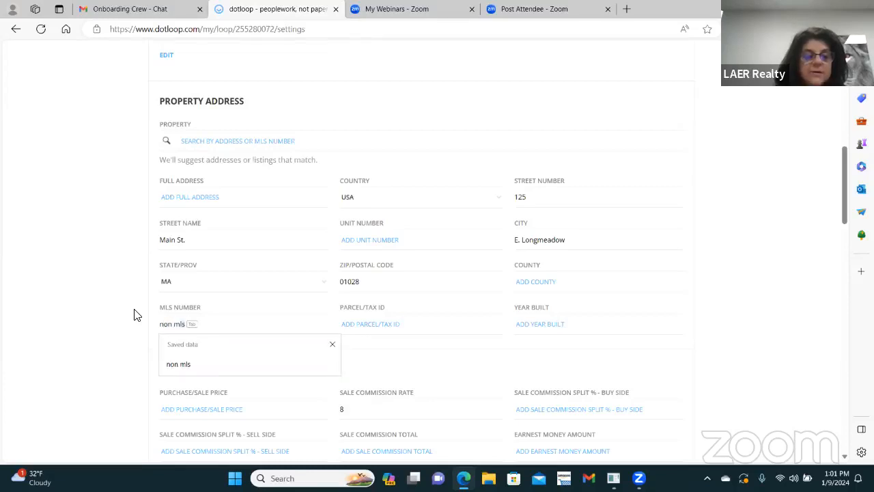
pyautogui.press('Tab')
pyautogui.press('Tab')
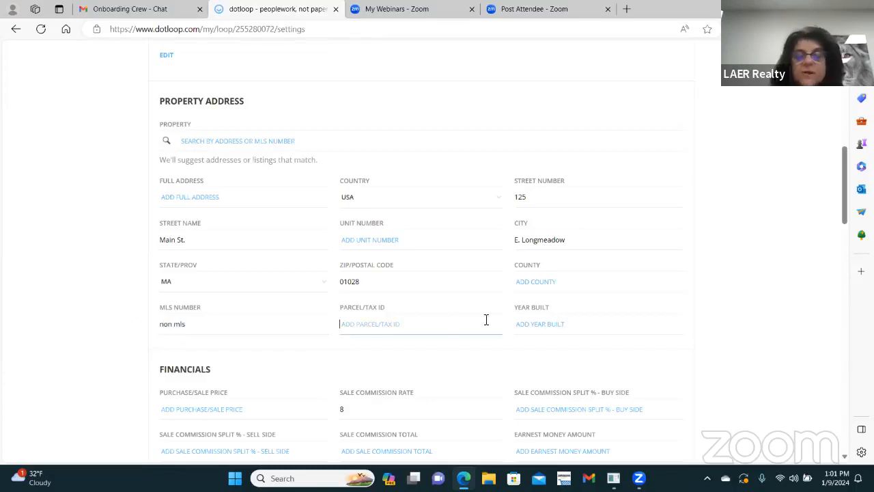
pyautogui.click(570, 326)
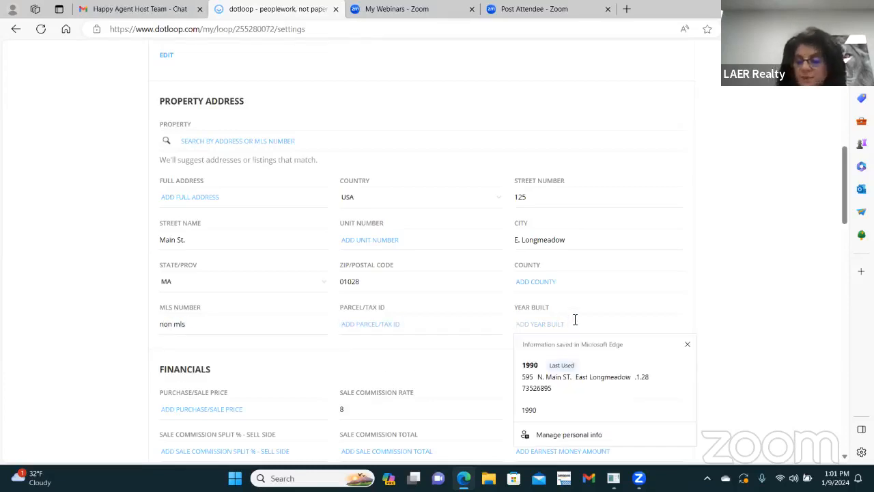
pyautogui.write('1990')
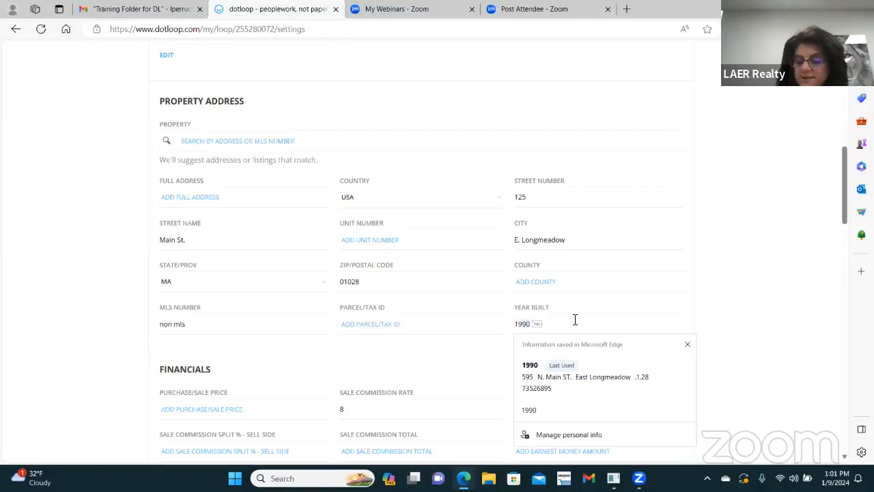
pyautogui.press('Tab')
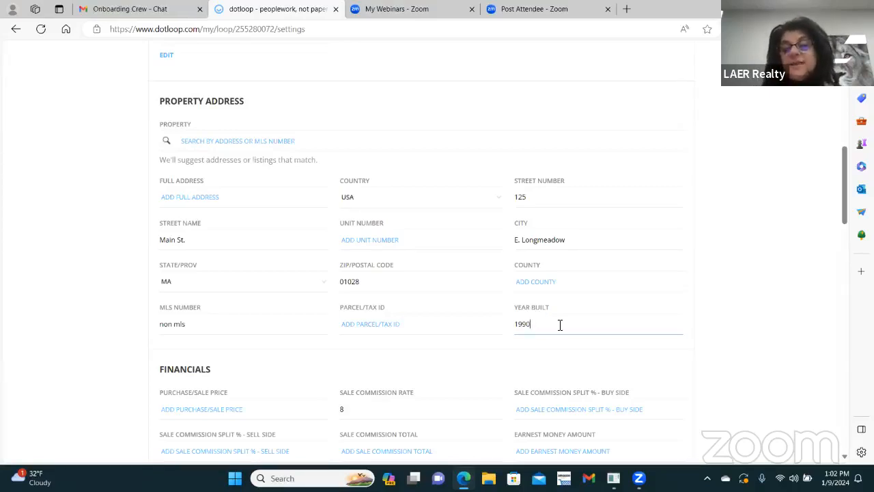
# Step: Save the updated property address details
pyautogui.scroll(7, 558, 334)
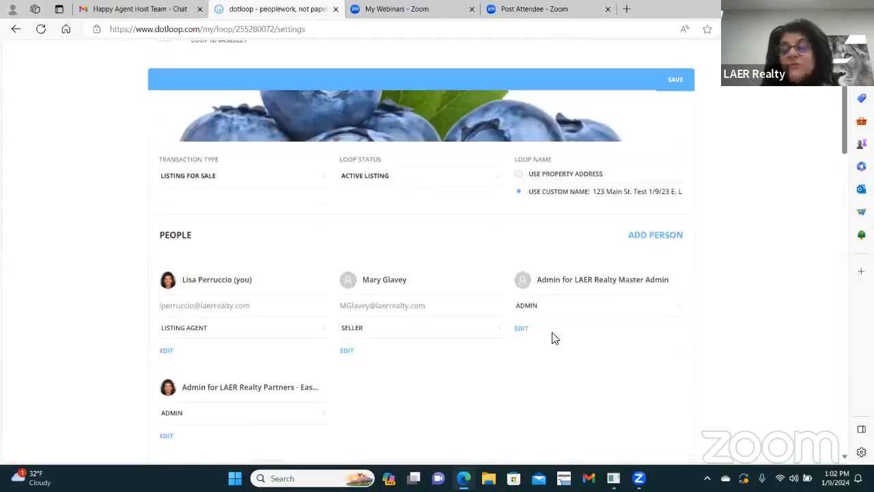
pyautogui.scroll(-6, 558, 337)
pyautogui.click(538, 267)
pyautogui.scroll(7, 589, 244)
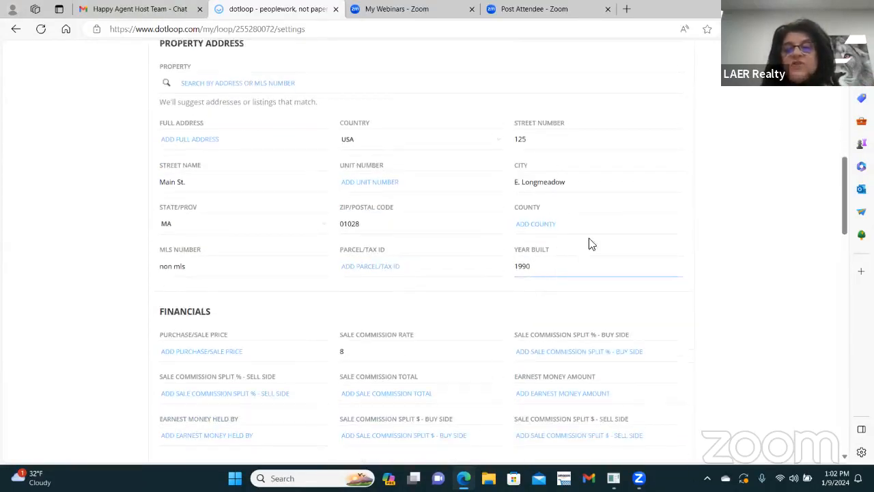
pyautogui.scroll(1, 753, 177)
pyautogui.click(681, 209)
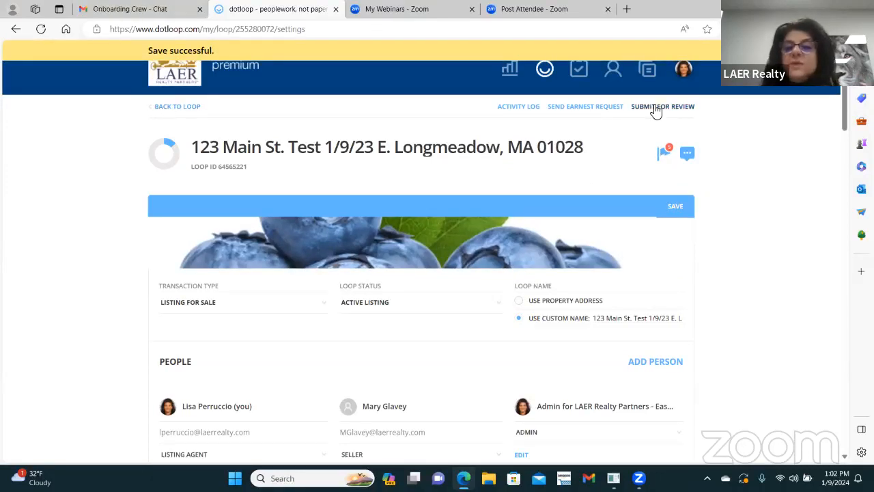
# Step: Return to the loop's Documents overview and browse the Listing Folder documents
pyautogui.click(178, 107)
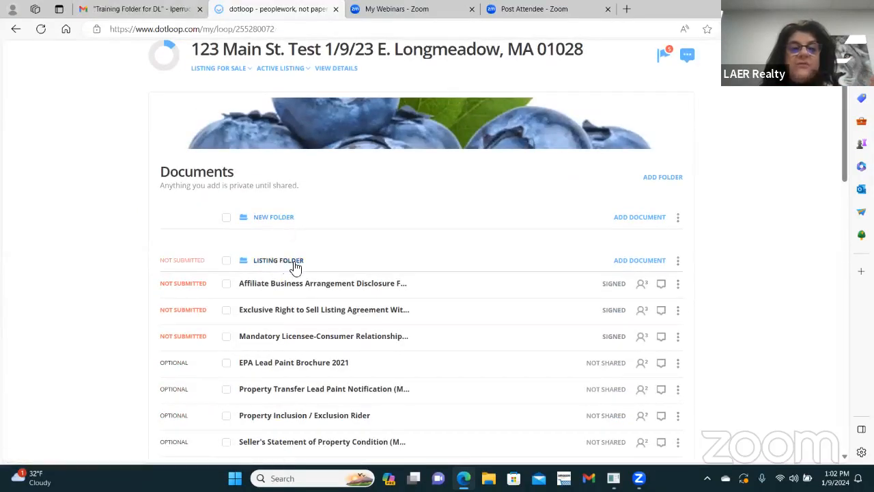
pyautogui.scroll(-5, 360, 238)
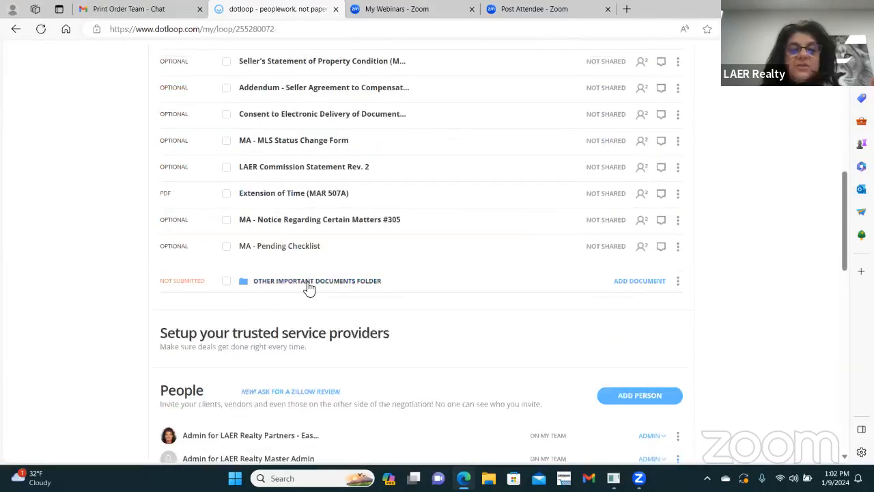
pyautogui.scroll(5, 308, 289)
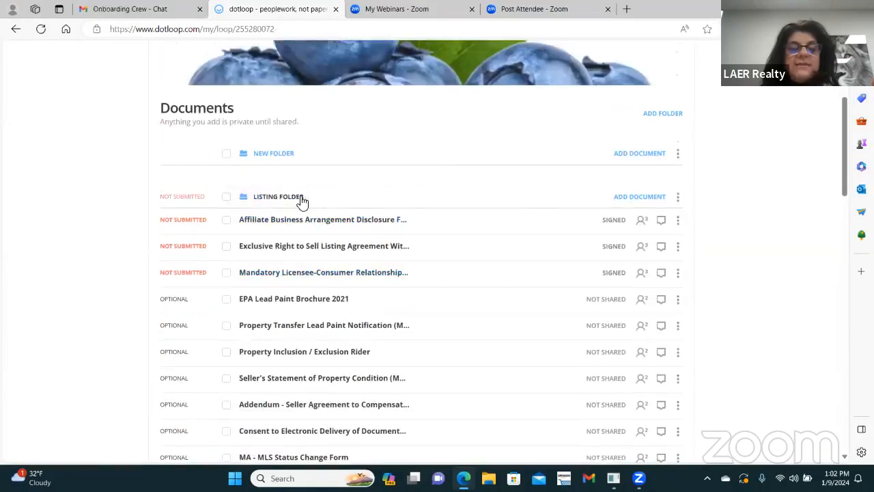
pyautogui.scroll(3, 547, 243)
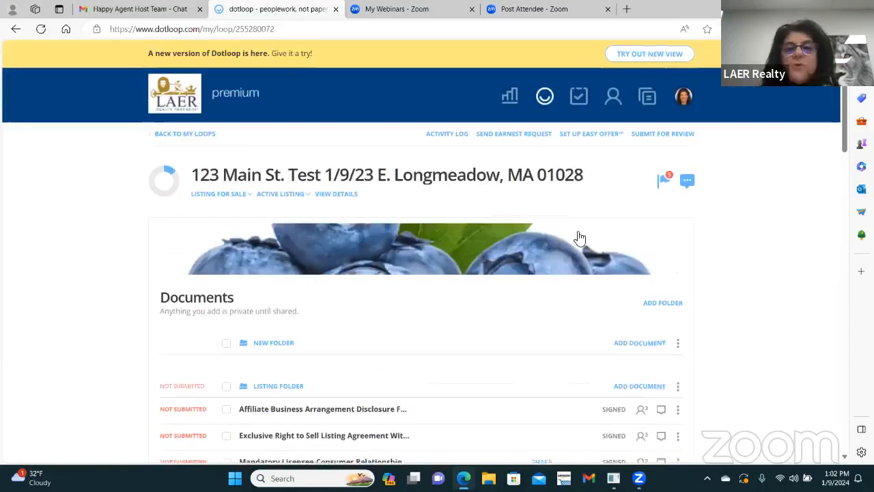
pyautogui.click(664, 136)
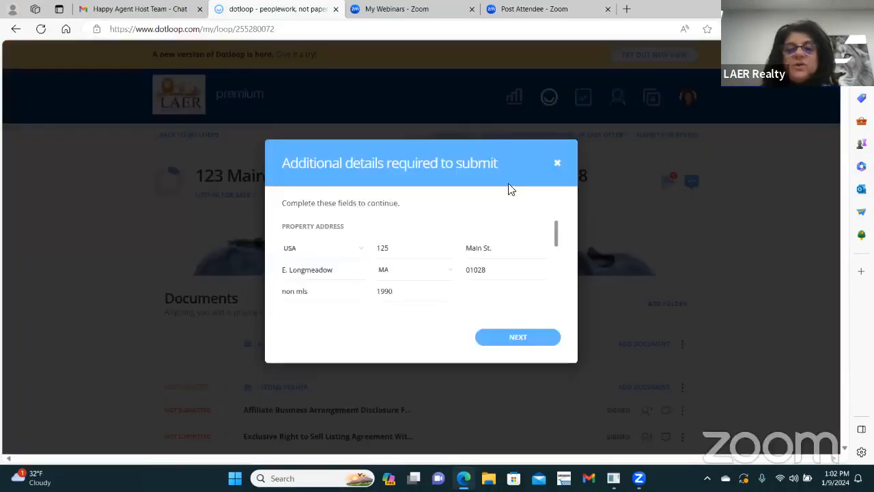
pyautogui.moveTo(557, 237); pyautogui.dragTo(552, 300)
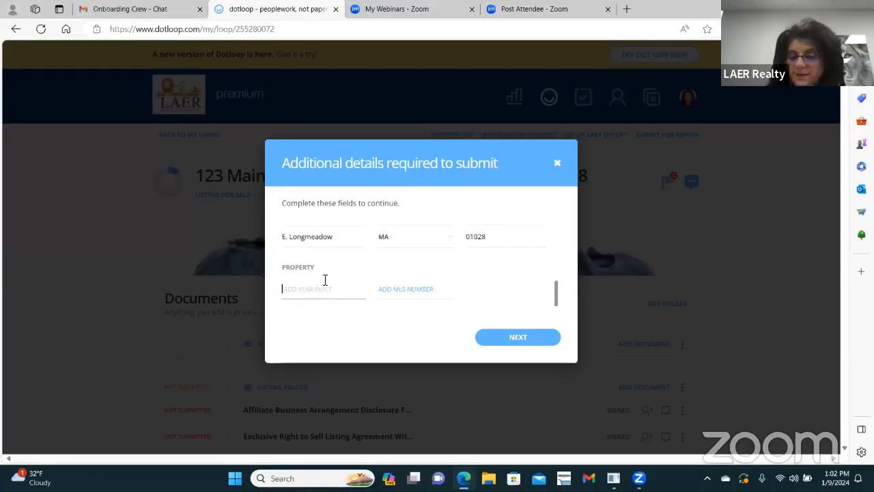
pyautogui.write('1990')
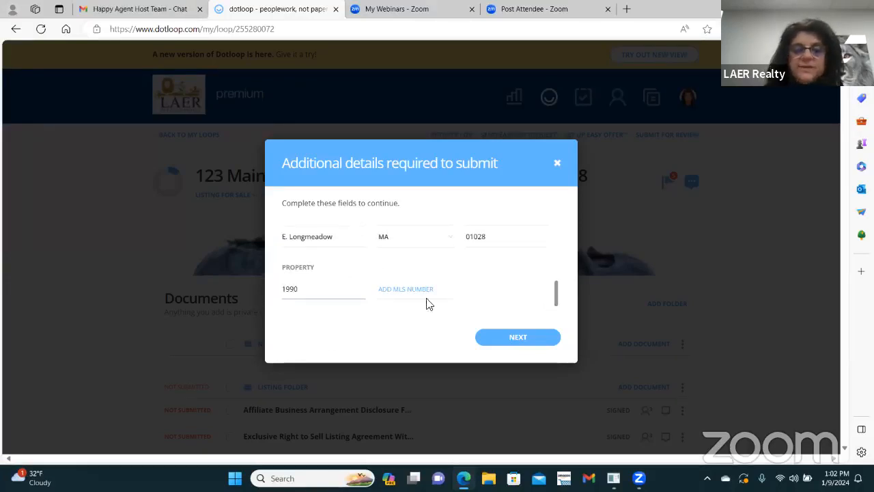
pyautogui.click(416, 295)
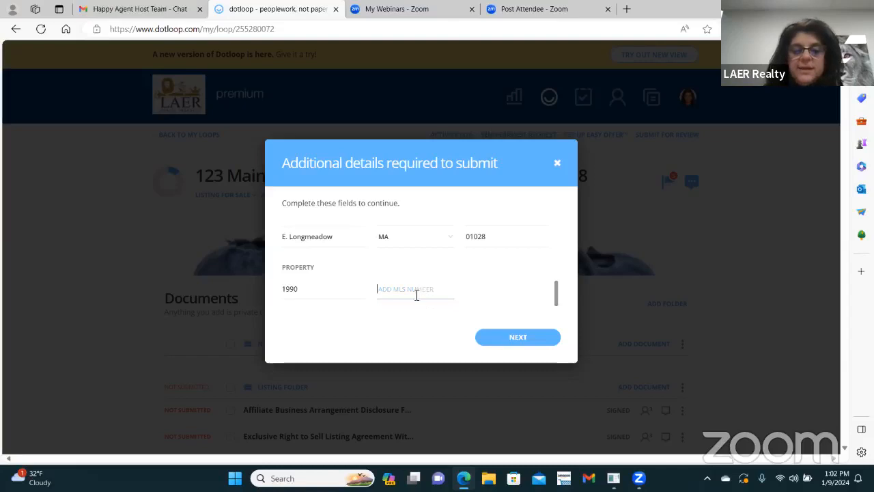
pyautogui.click(518, 339)
pyautogui.click(558, 166)
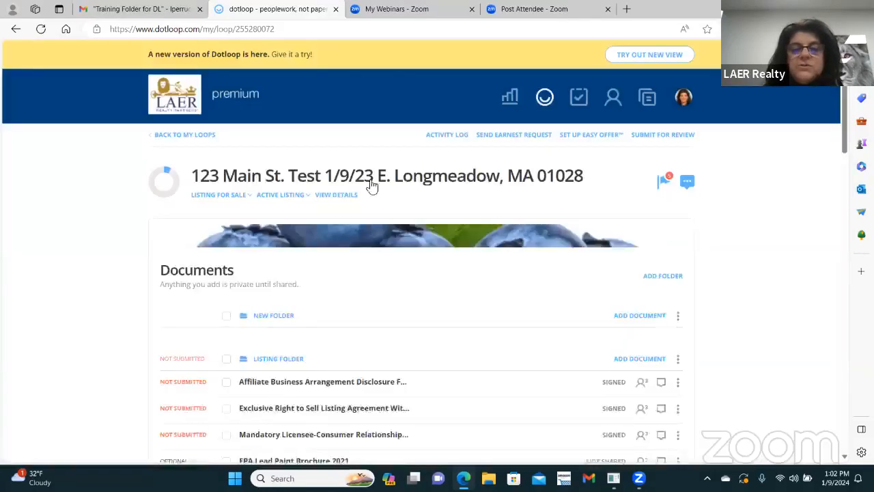
# Step: Open the loop details and change the address MLS number to 712356
pyautogui.click(347, 198)
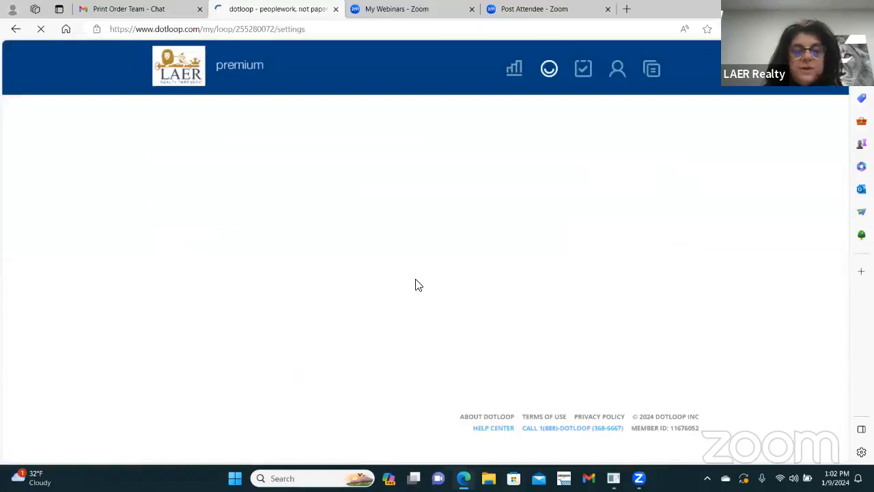
pyautogui.scroll(-7, 417, 284)
pyautogui.scroll(-3, 429, 281)
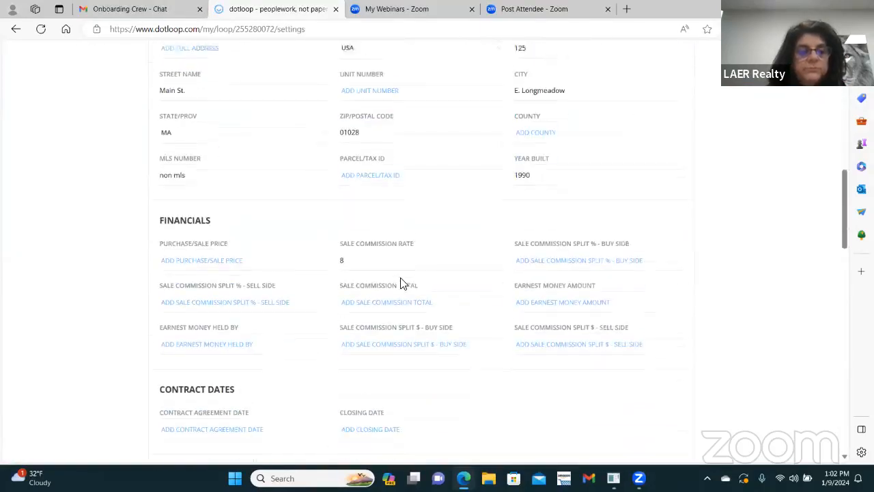
pyautogui.moveTo(198, 164); pyautogui.dragTo(109, 171)
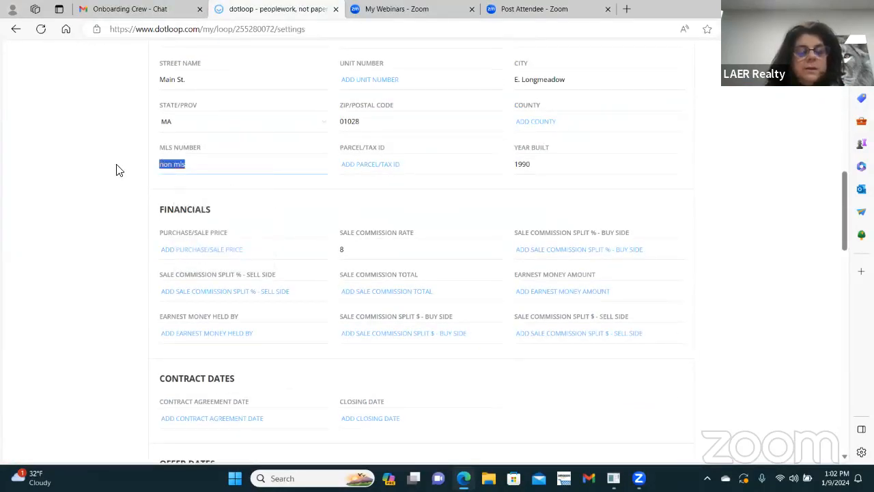
pyautogui.write('712356')
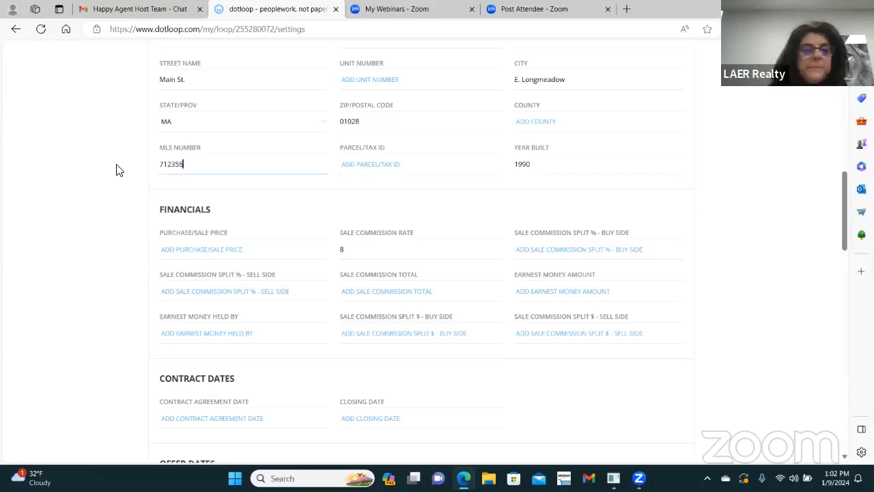
pyautogui.click(587, 164)
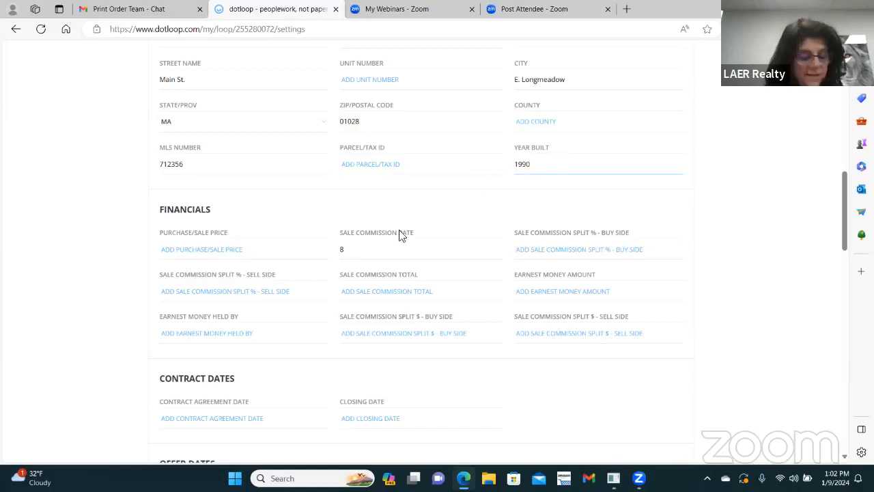
# Step: Give the Property section year built 1990 and MLS number non mls, then save
pyautogui.scroll(-15, 411, 243)
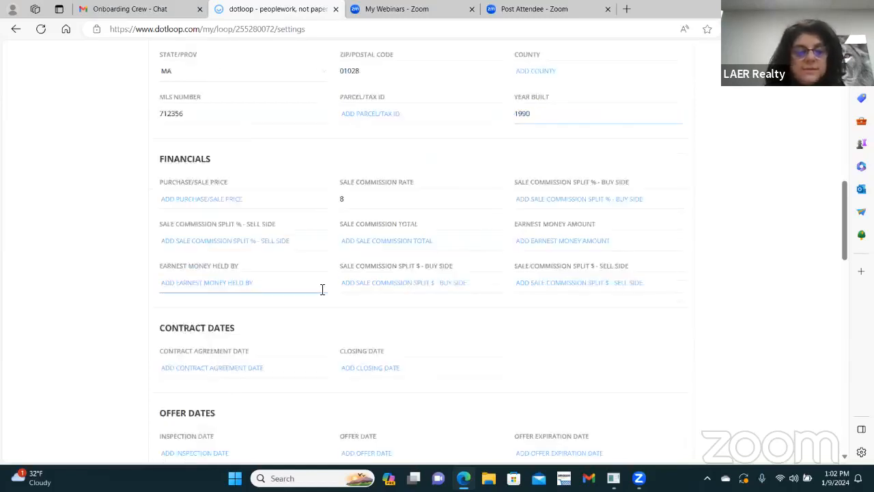
pyautogui.scroll(-3, 396, 314)
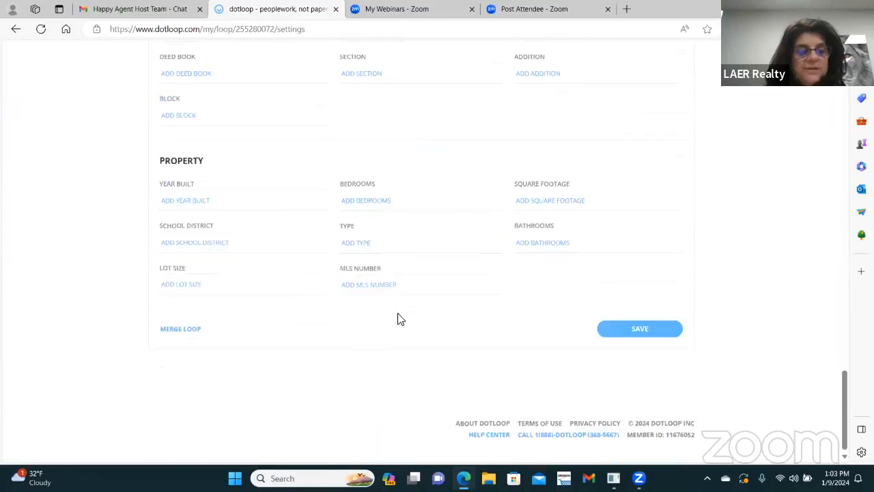
pyautogui.click(184, 194)
pyautogui.write('1990')
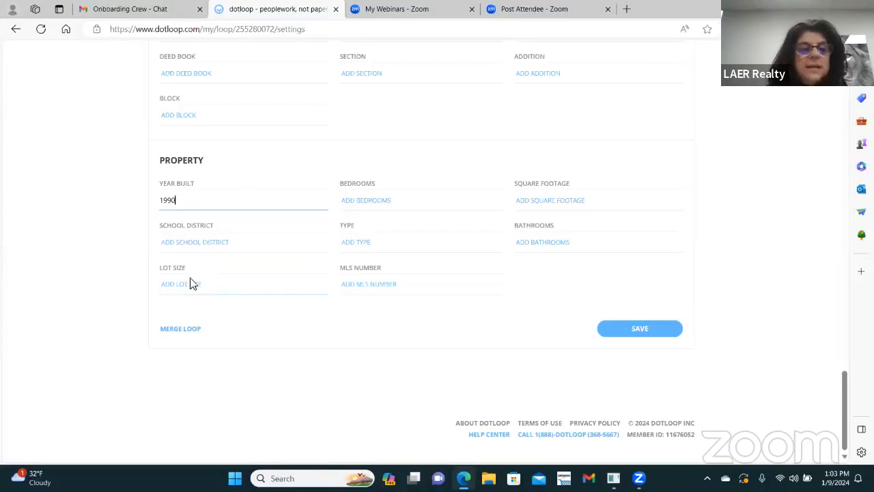
pyautogui.click(381, 282)
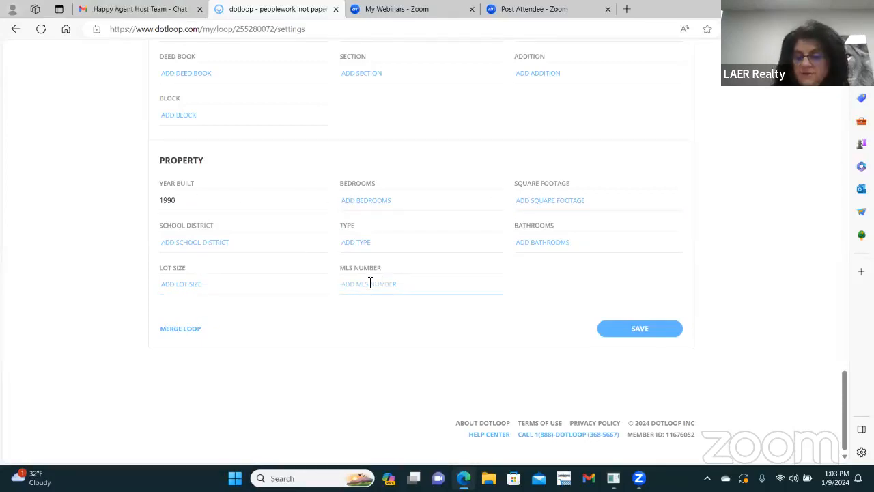
pyautogui.write('non mls')
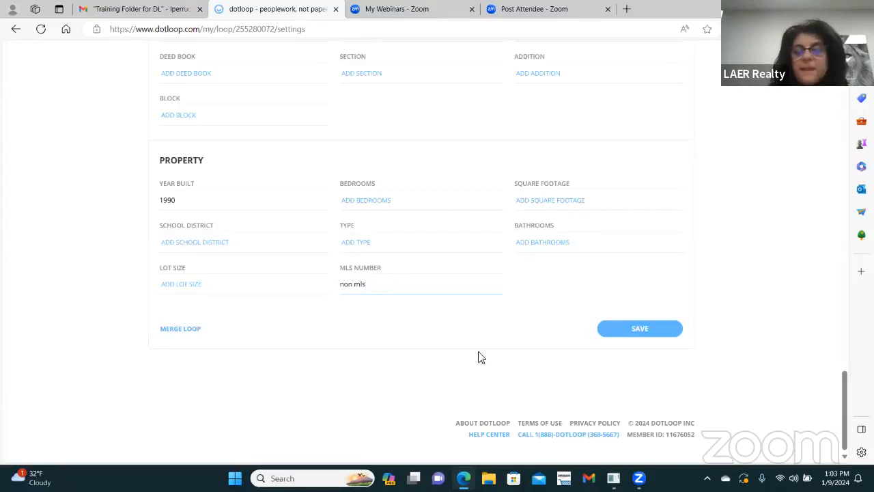
pyautogui.click(618, 330)
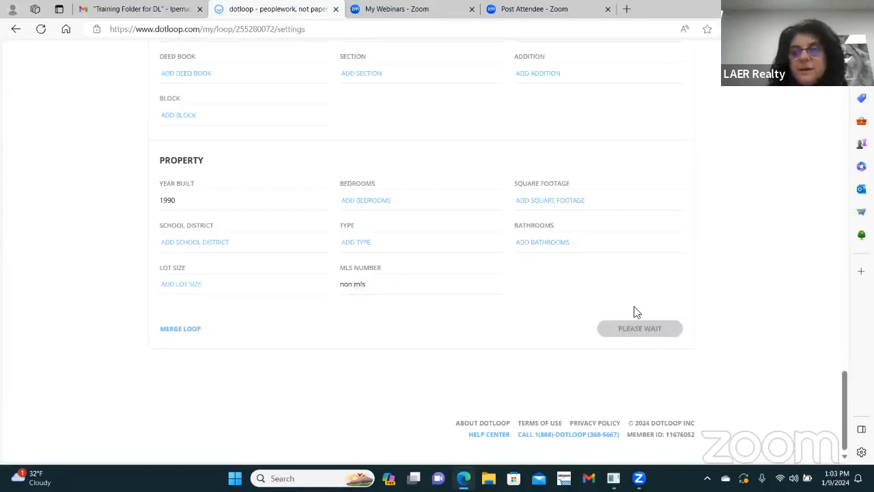
pyautogui.scroll(20, 608, 137)
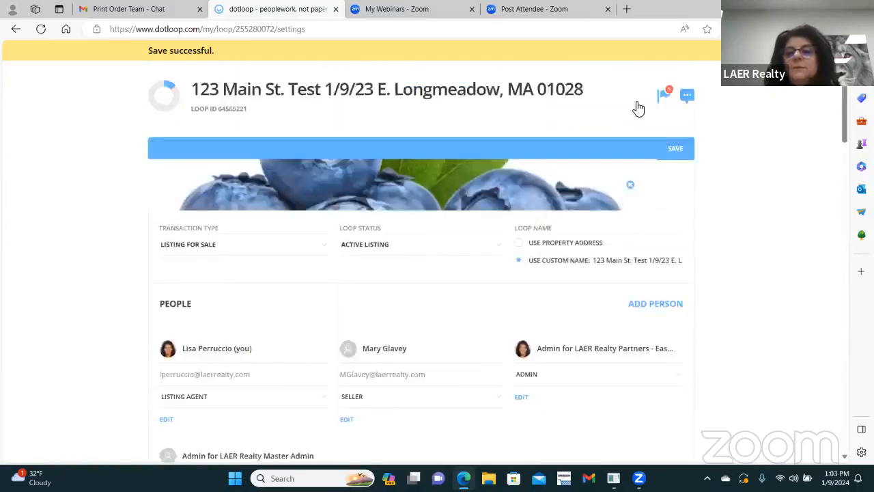
# Step: Submit the Listing Folder for review as a Listing Review and return to the loop
pyautogui.click(674, 108)
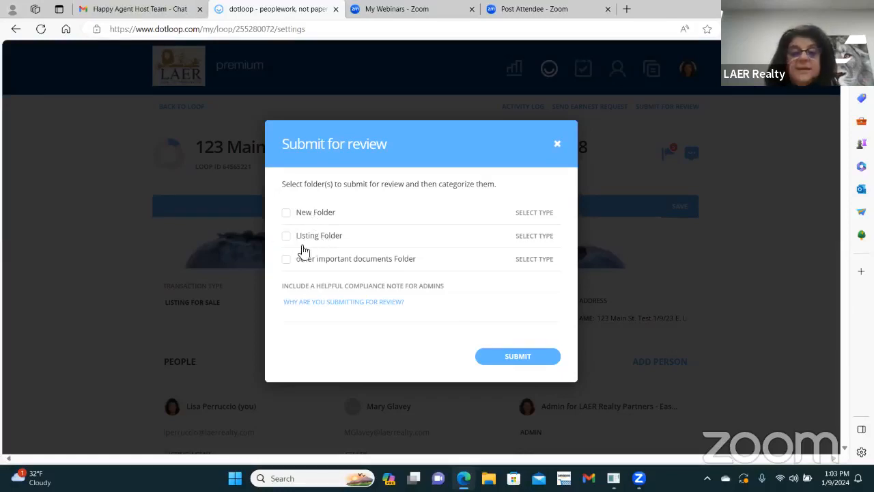
pyautogui.click(287, 235)
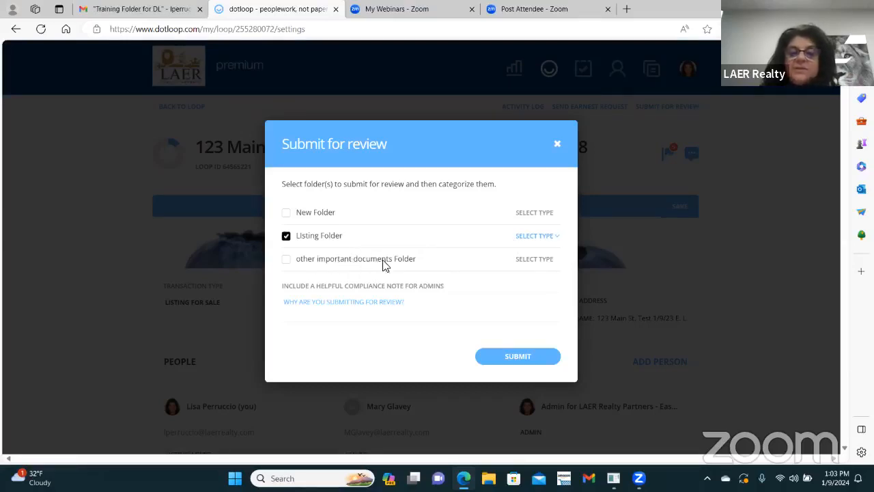
pyautogui.click(557, 239)
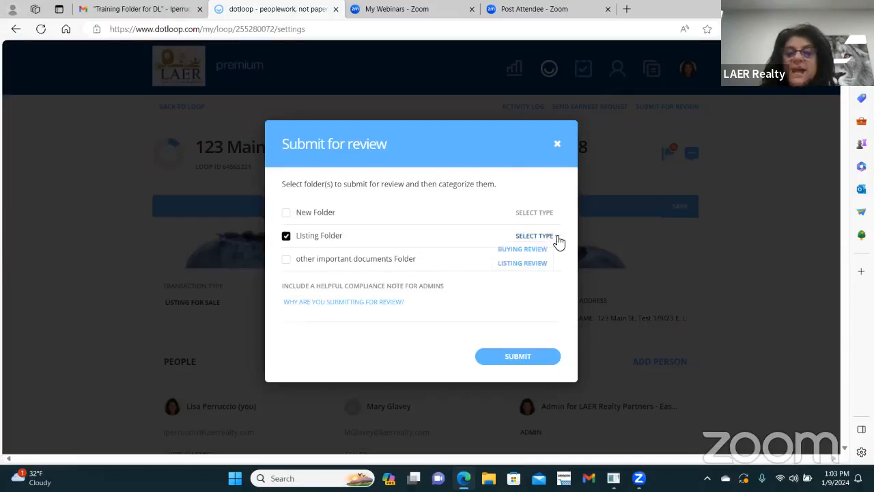
pyautogui.click(522, 263)
pyautogui.click(513, 361)
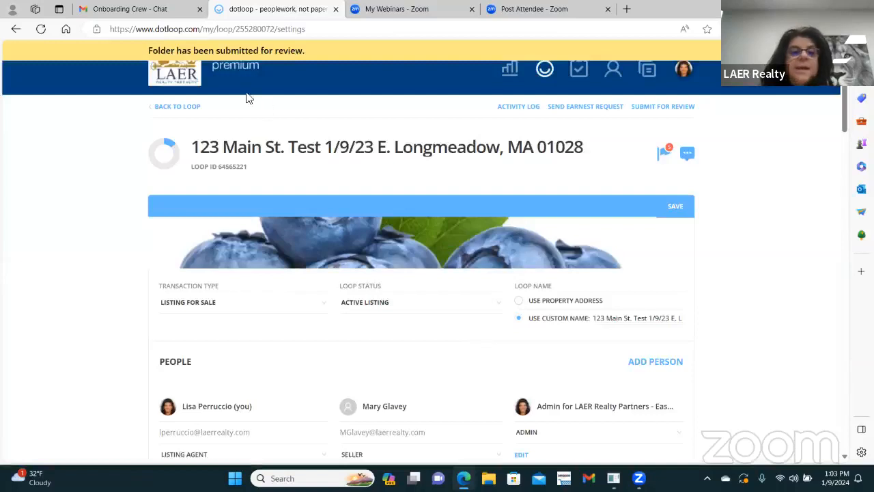
pyautogui.click(187, 109)
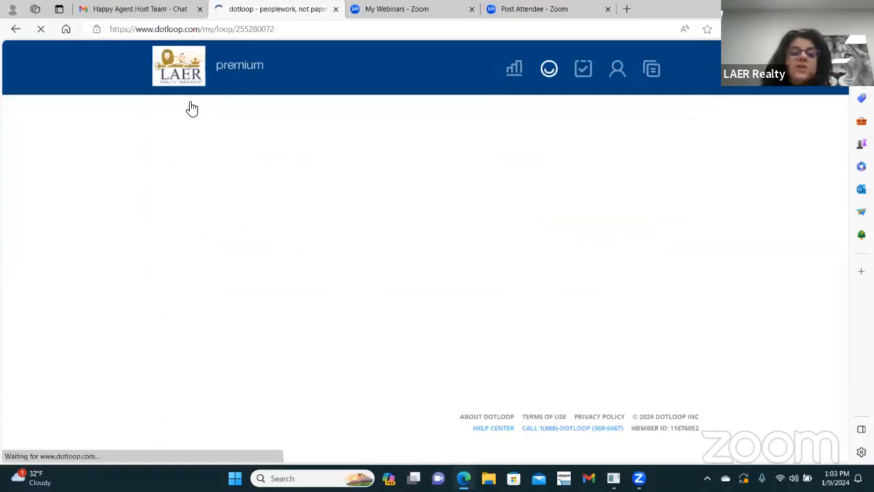
pyautogui.scroll(-1, 307, 289)
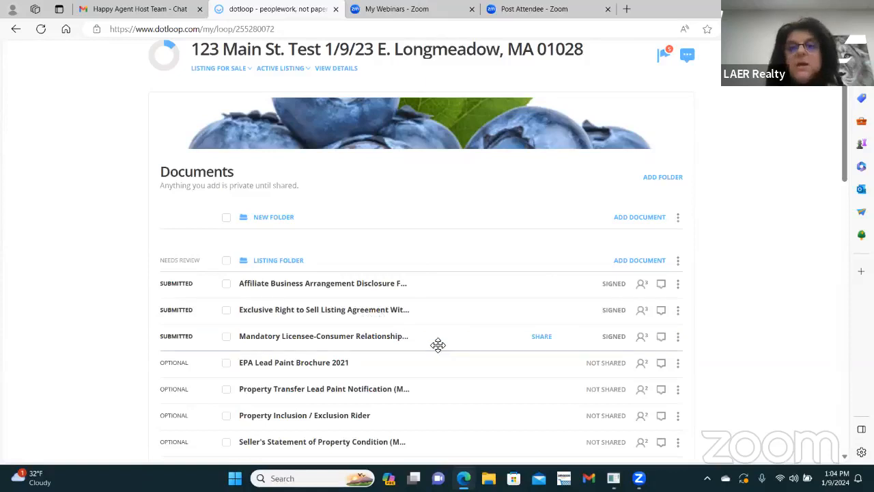
pyautogui.scroll(3, 438, 343)
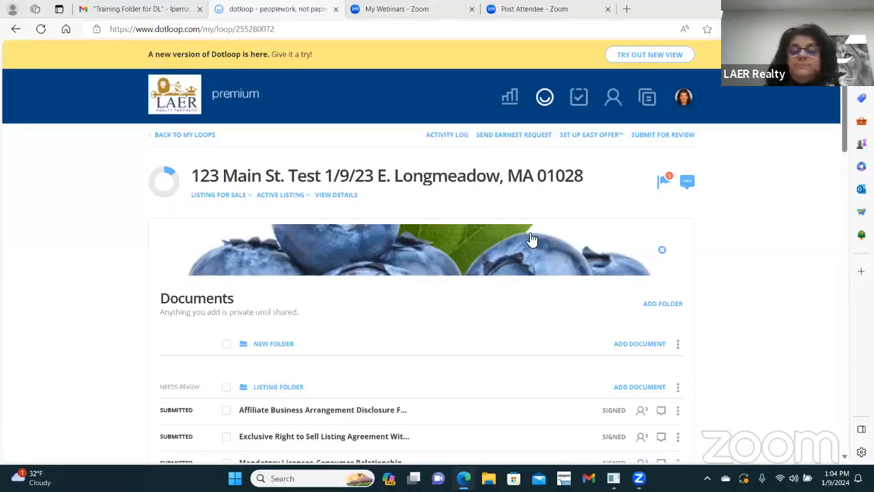
pyautogui.scroll(-1, 526, 253)
pyautogui.scroll(-2, 524, 253)
pyautogui.scroll(3, 524, 253)
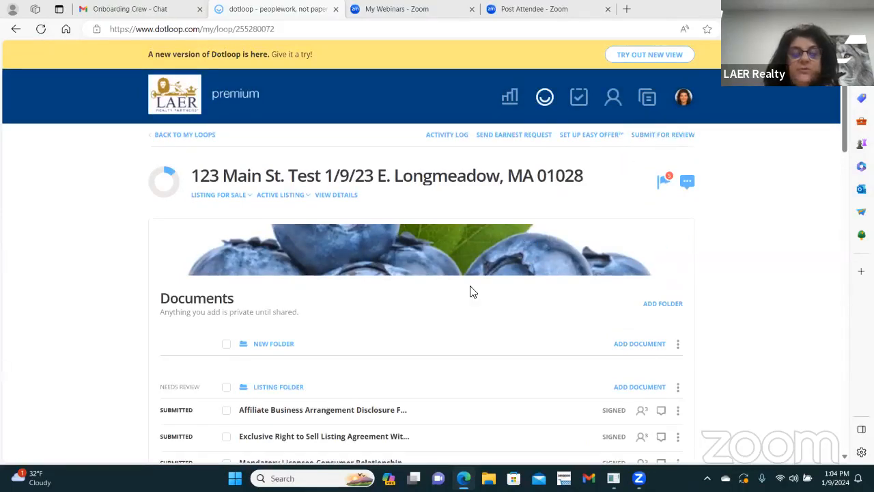
pyautogui.scroll(-4, 479, 287)
pyautogui.scroll(-2, 486, 284)
pyautogui.scroll(6, 485, 283)
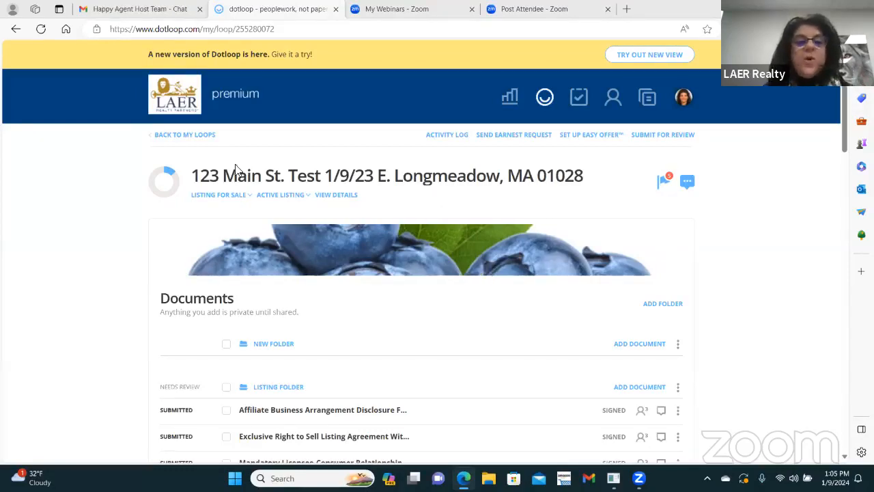
# Step: Go back to My Loops, browse the list, and bring up the Filters panel
pyautogui.click(196, 140)
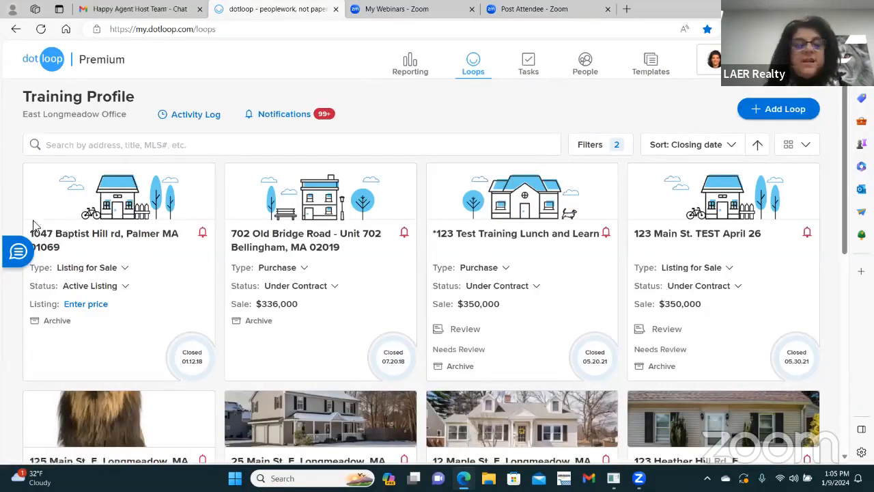
pyautogui.scroll(-3, 291, 267)
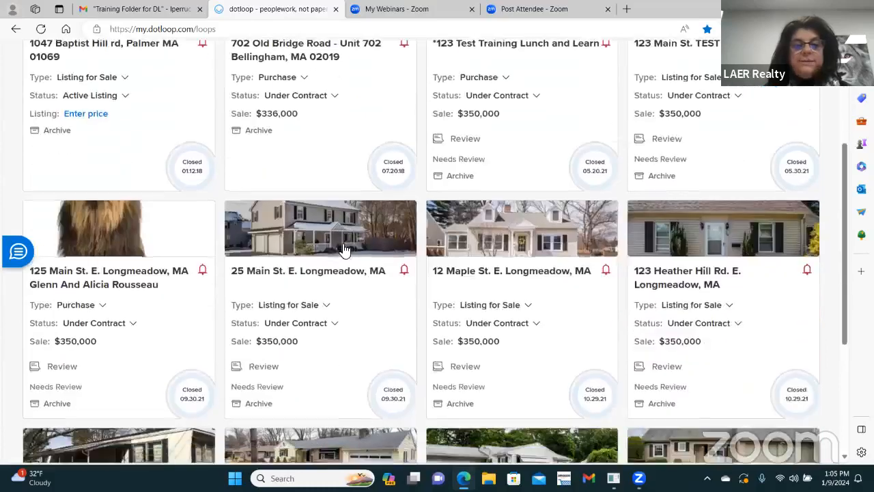
pyautogui.scroll(3, 347, 248)
pyautogui.scroll(-1, 558, 250)
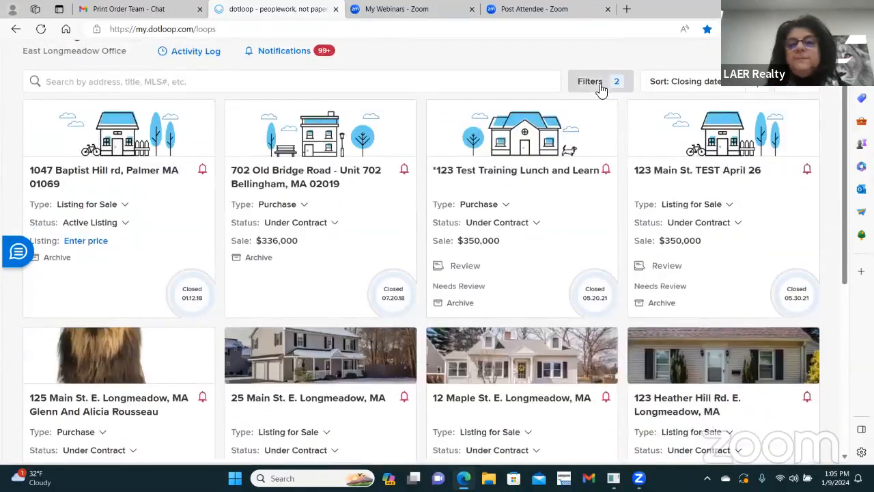
pyautogui.click(594, 84)
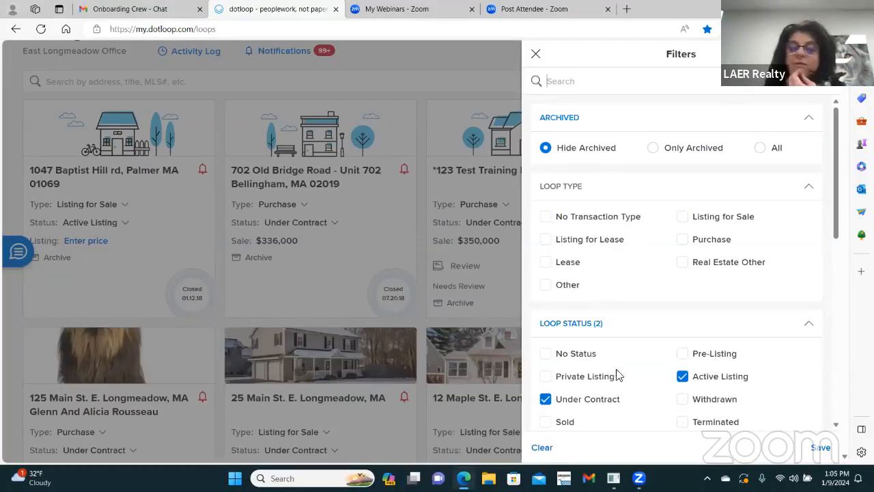
# Step: Clear the Active Listing and Under Contract status filters, apply, and browse all loops
pyautogui.click(683, 378)
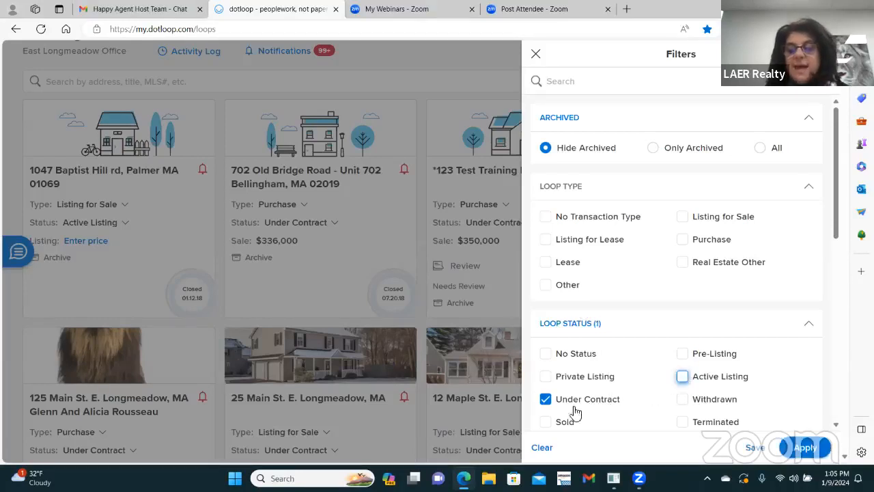
pyautogui.click(545, 400)
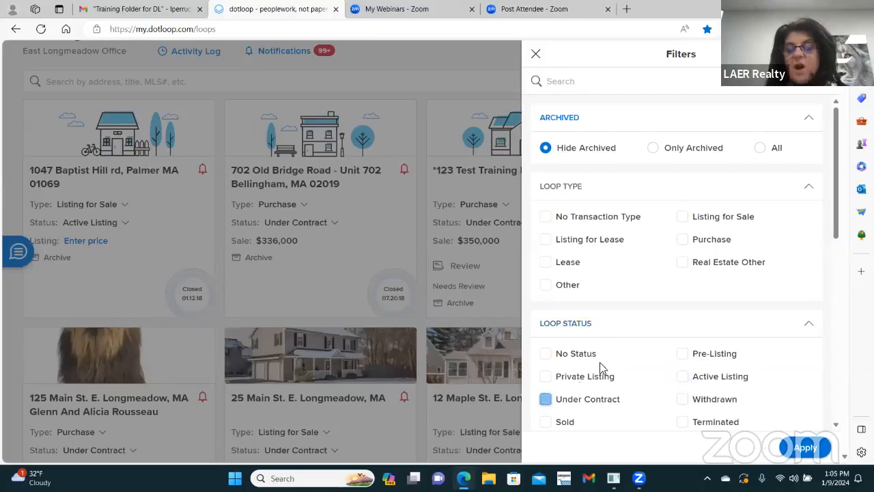
pyautogui.scroll(-2, 601, 365)
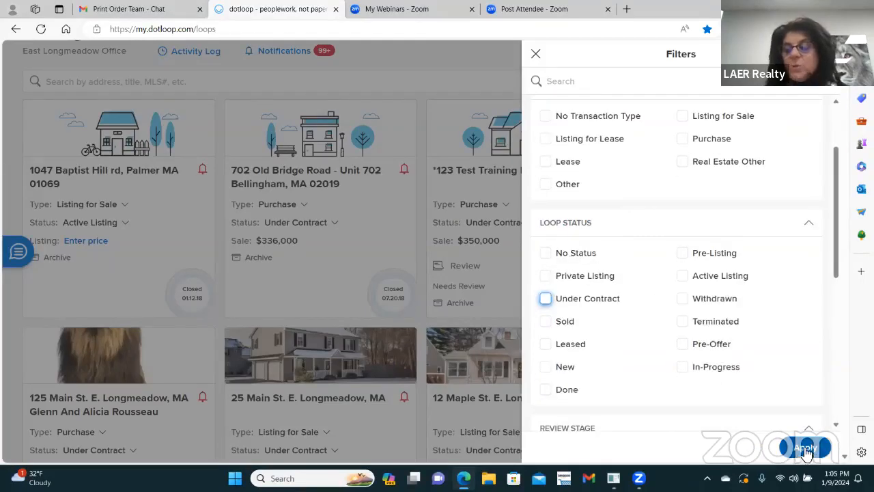
pyautogui.click(807, 451)
pyautogui.scroll(-6, 390, 312)
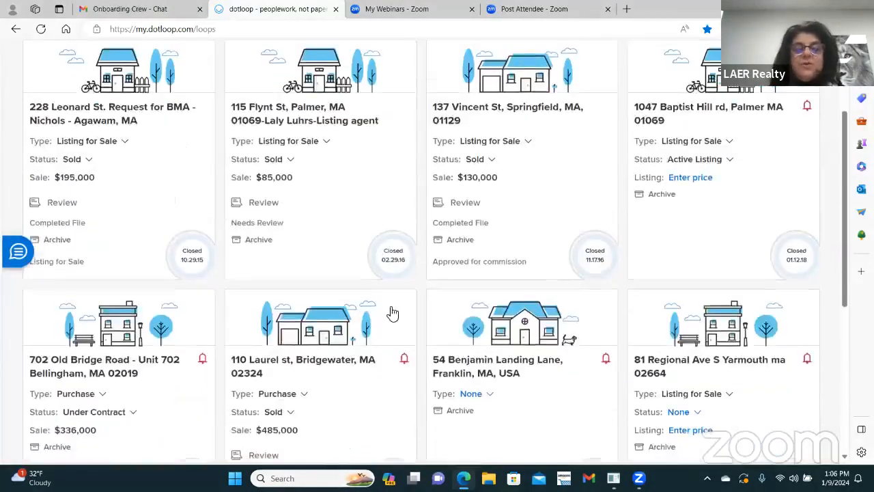
pyautogui.scroll(-15, 488, 323)
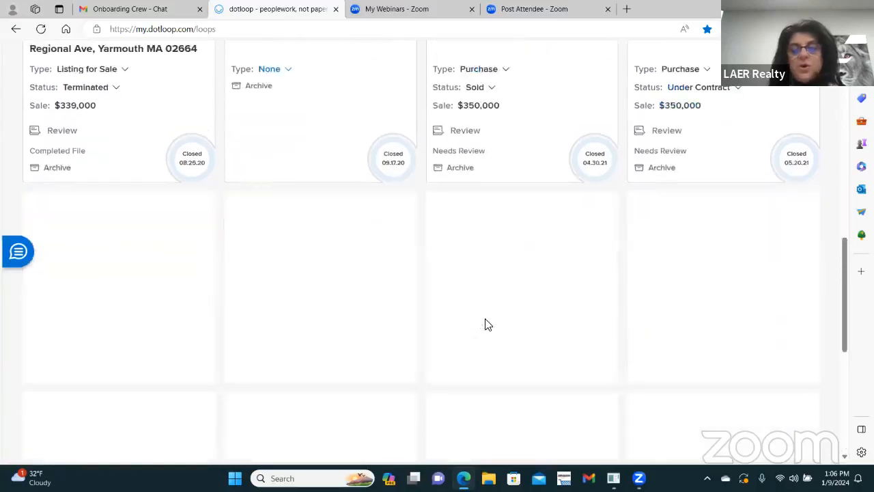
pyautogui.scroll(-15, 488, 330)
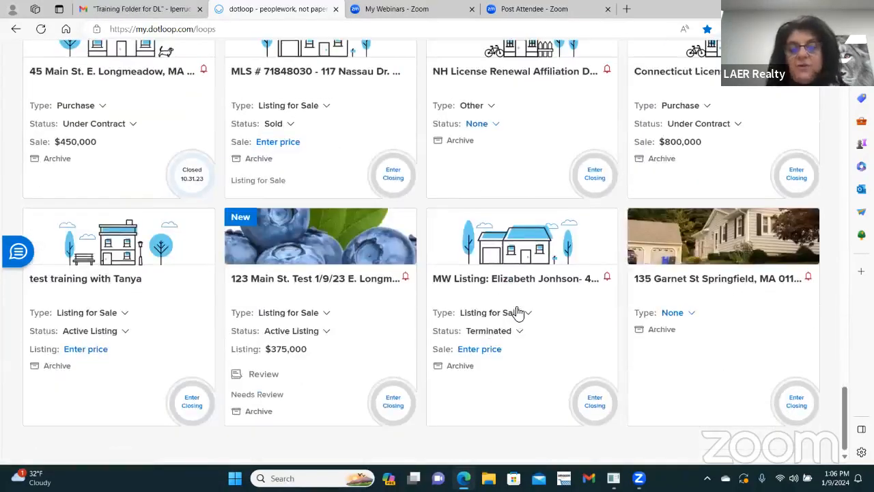
pyautogui.scroll(-1, 509, 311)
pyautogui.scroll(-3, 507, 316)
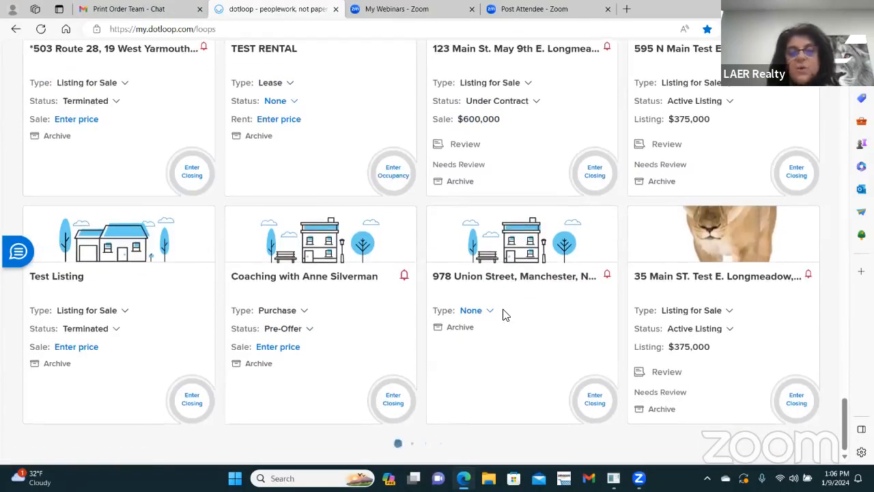
pyautogui.scroll(-6, 504, 313)
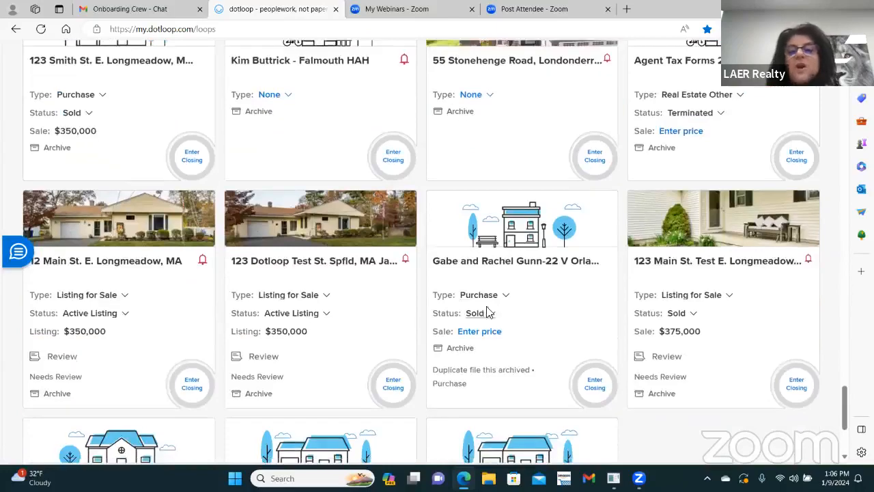
pyautogui.scroll(10, 495, 301)
pyautogui.scroll(15, 521, 202)
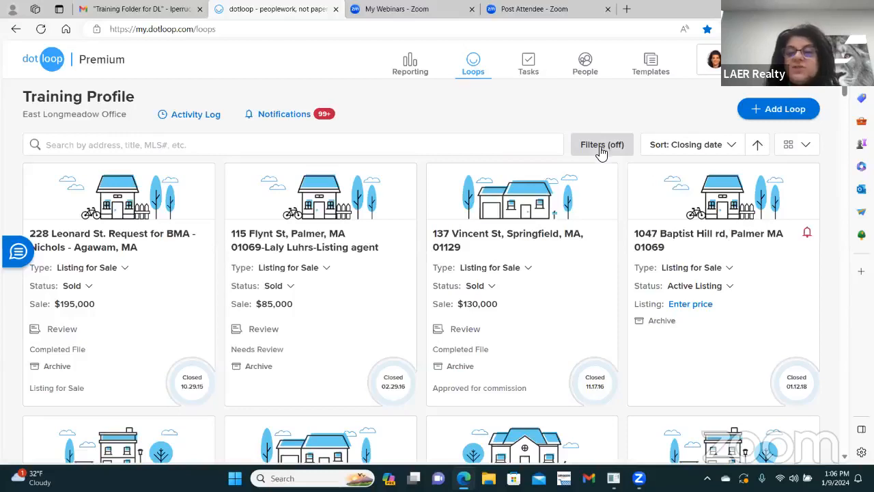
# Step: Re-enable the Active Listing and Under Contract loop status filters and apply them
pyautogui.click(602, 150)
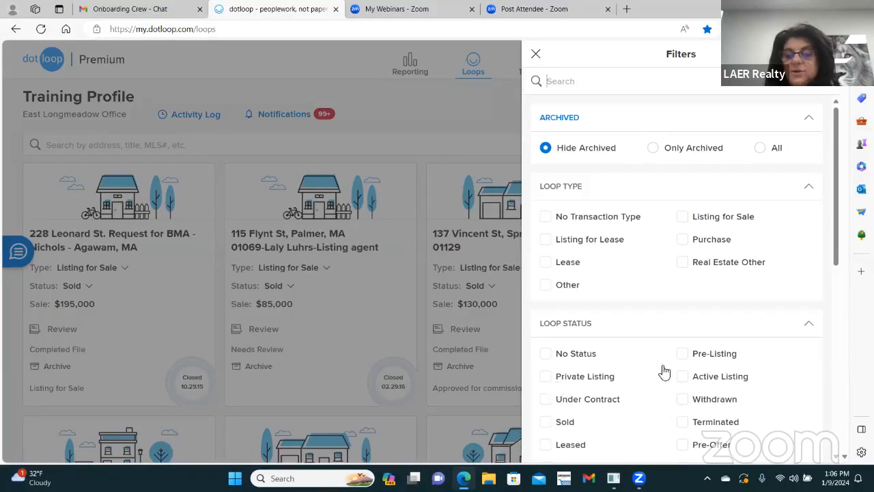
pyautogui.click(684, 377)
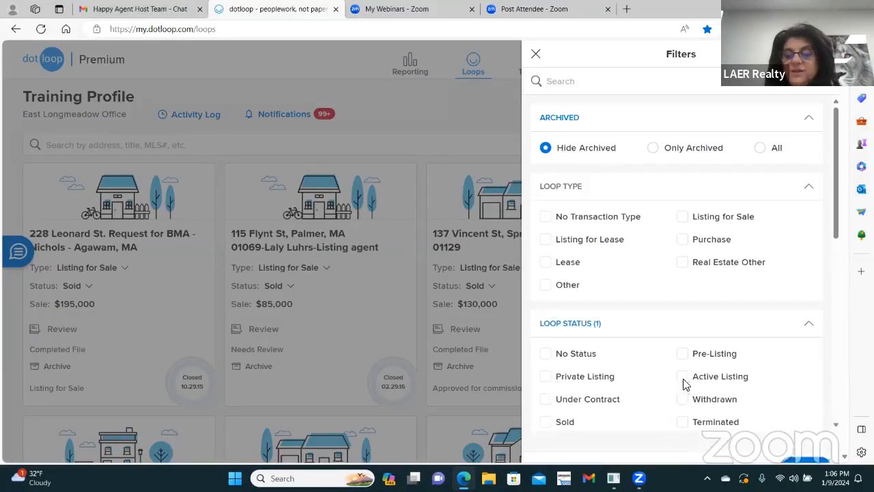
pyautogui.click(546, 400)
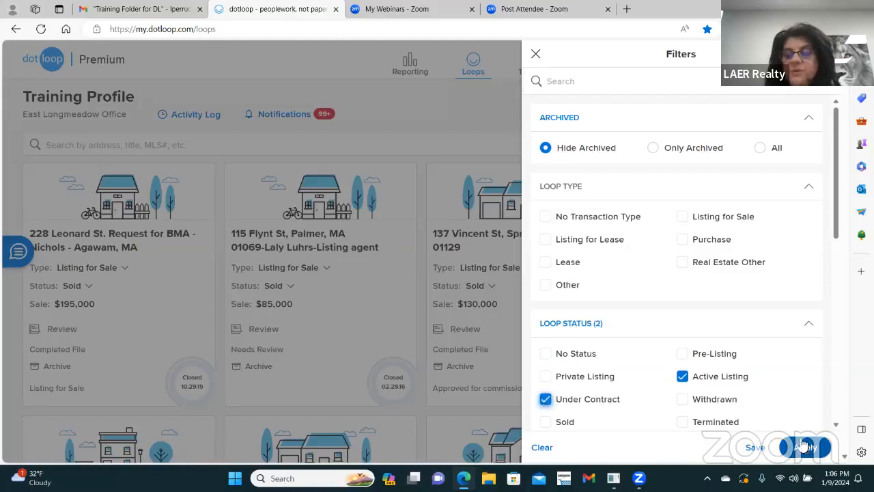
pyautogui.click(386, 181)
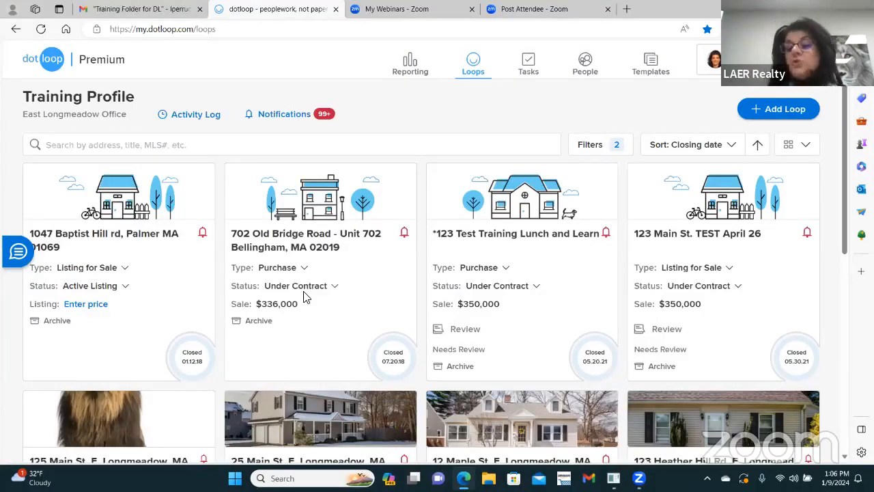
# Step: Filter the loops list to Sold loops only, dropping Under Contract and Active Listing
pyautogui.click(593, 146)
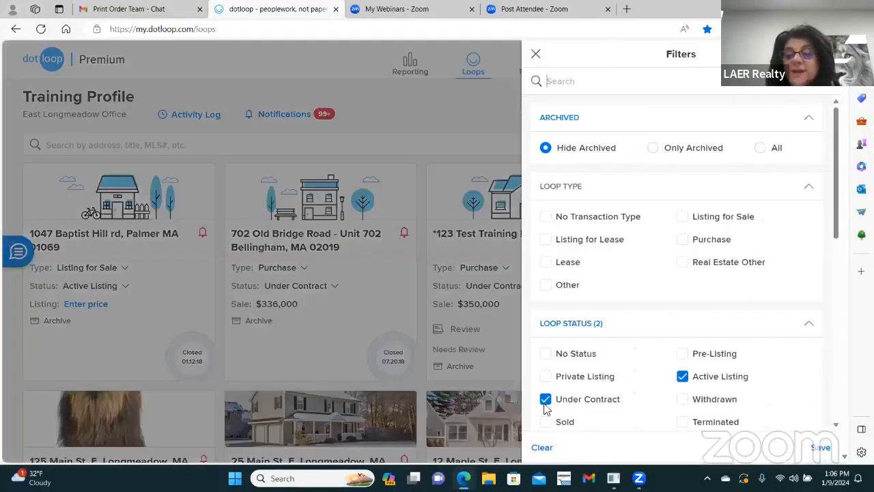
pyautogui.click(545, 399)
pyautogui.click(682, 376)
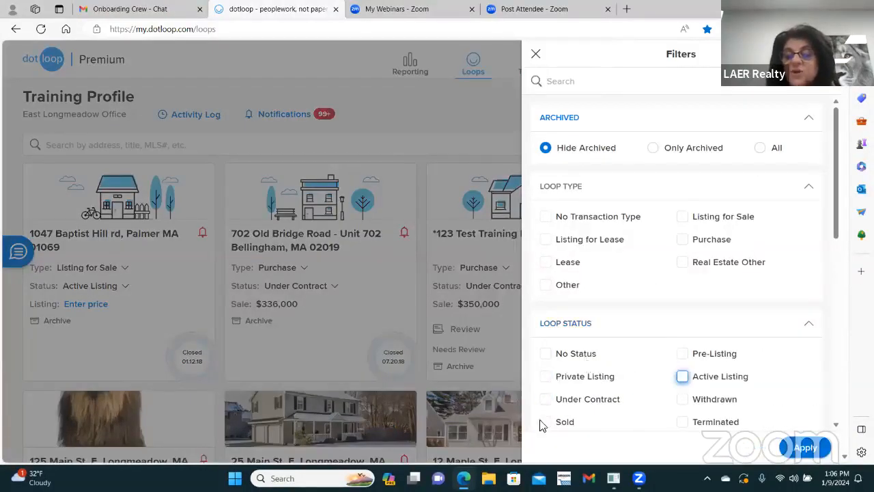
pyautogui.click(546, 422)
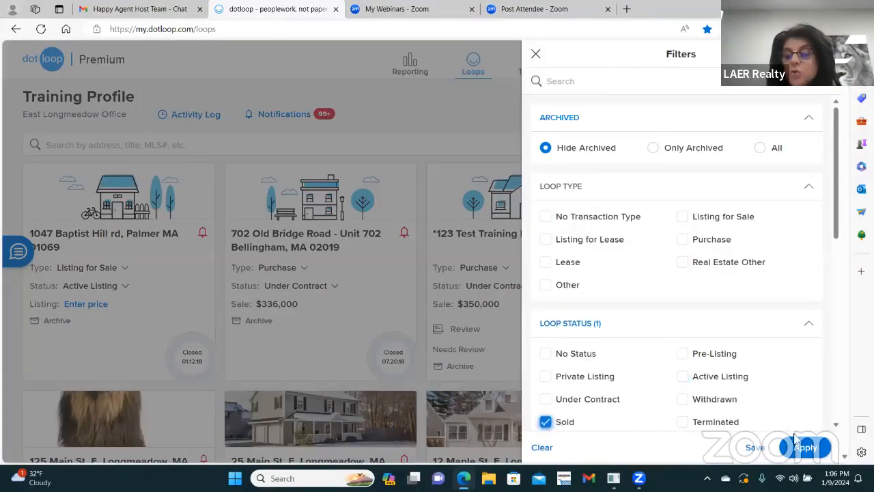
pyautogui.click(812, 448)
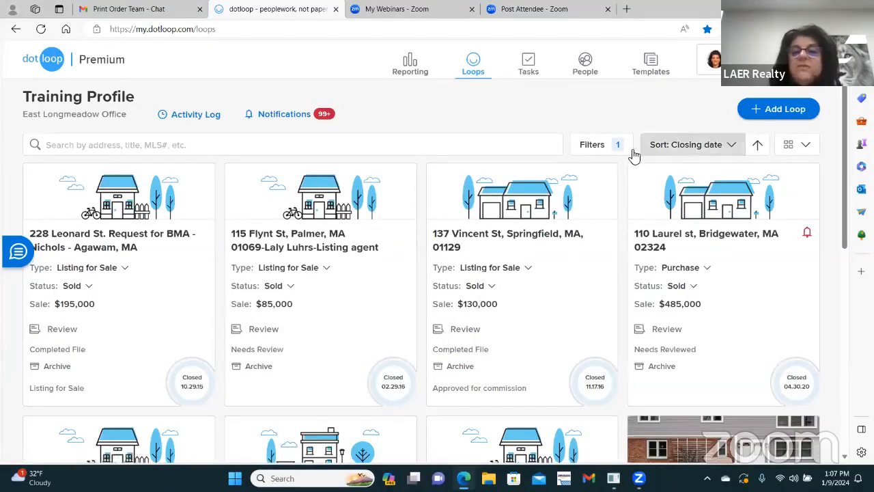
# Step: Filter the loops list to Active Listing and Under Contract loops, dropping Sold
pyautogui.click(594, 146)
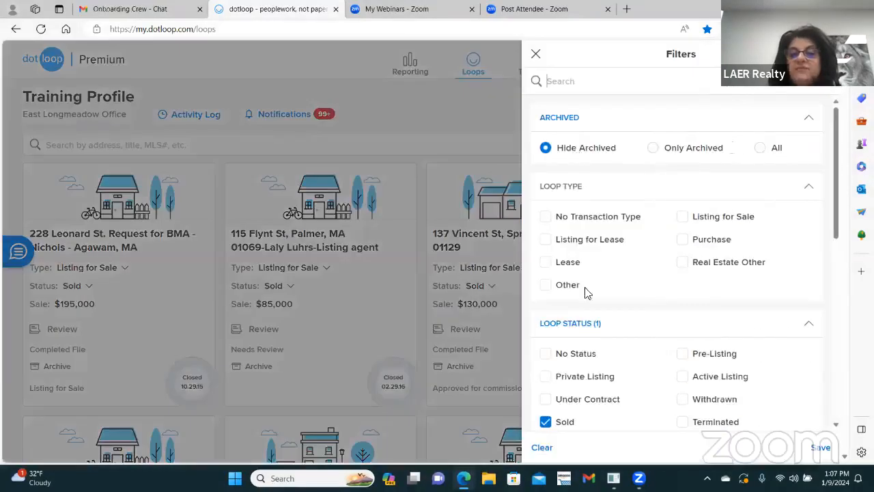
pyautogui.click(556, 424)
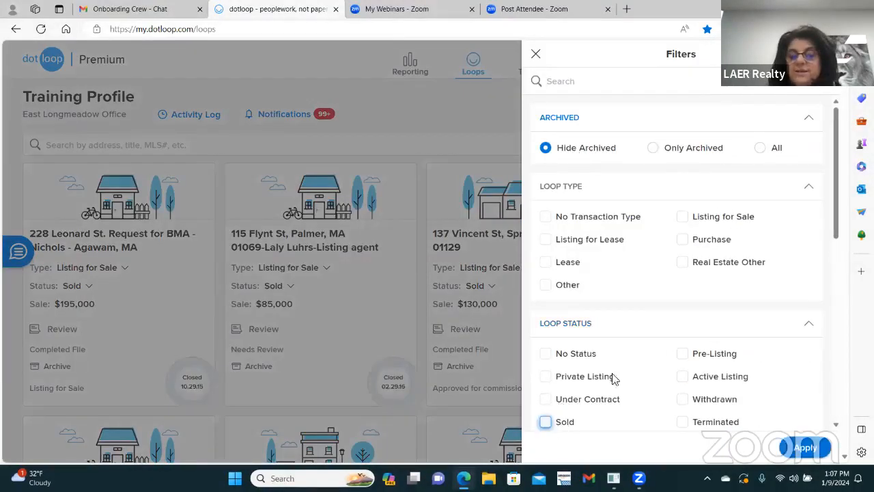
pyautogui.click(683, 376)
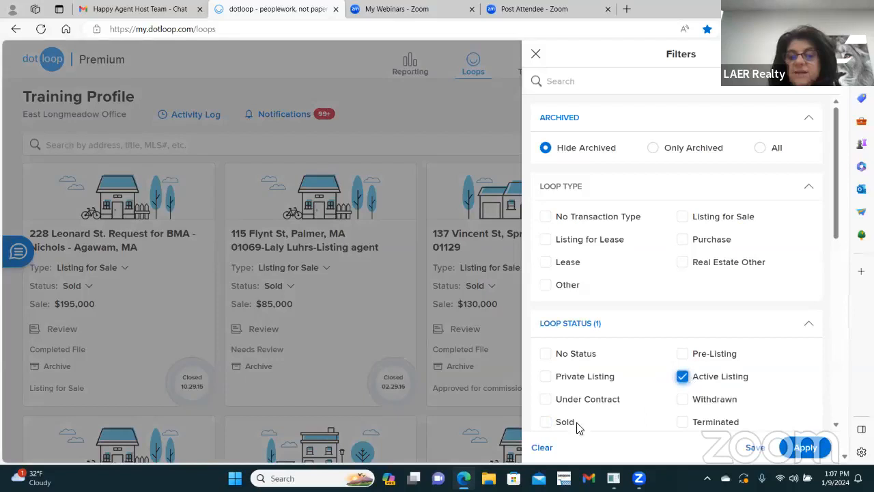
pyautogui.click(547, 400)
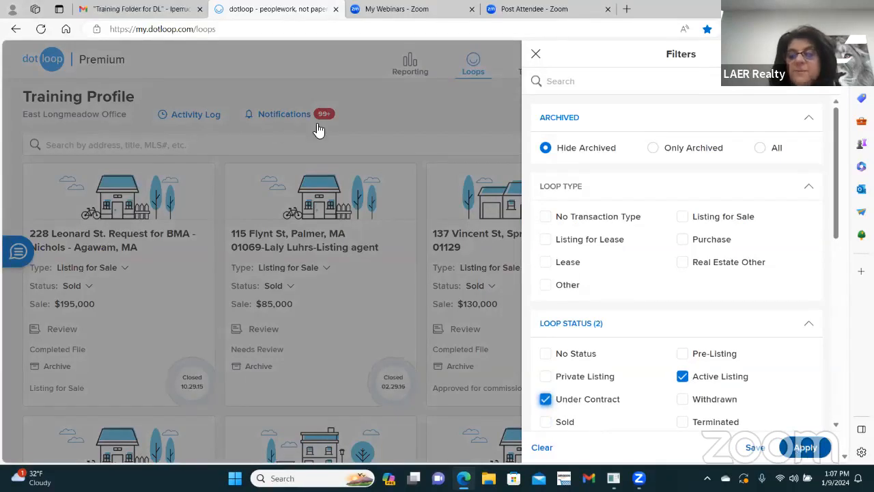
pyautogui.click(396, 168)
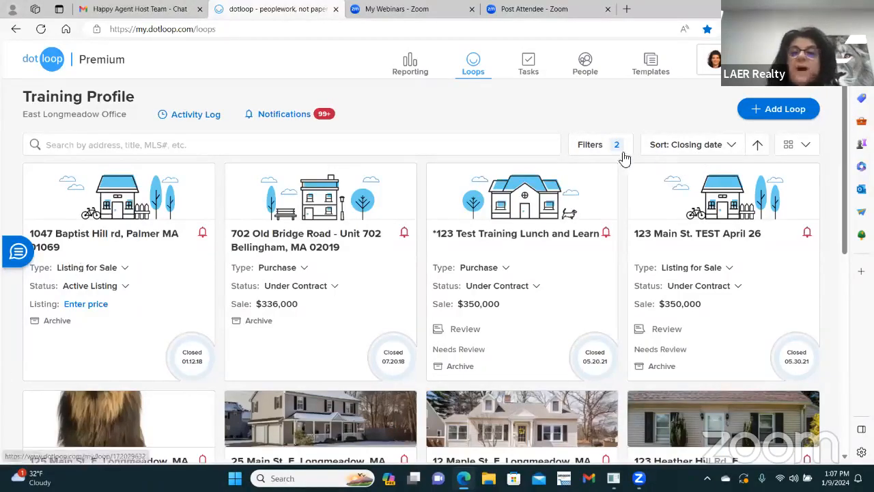
pyautogui.click(592, 145)
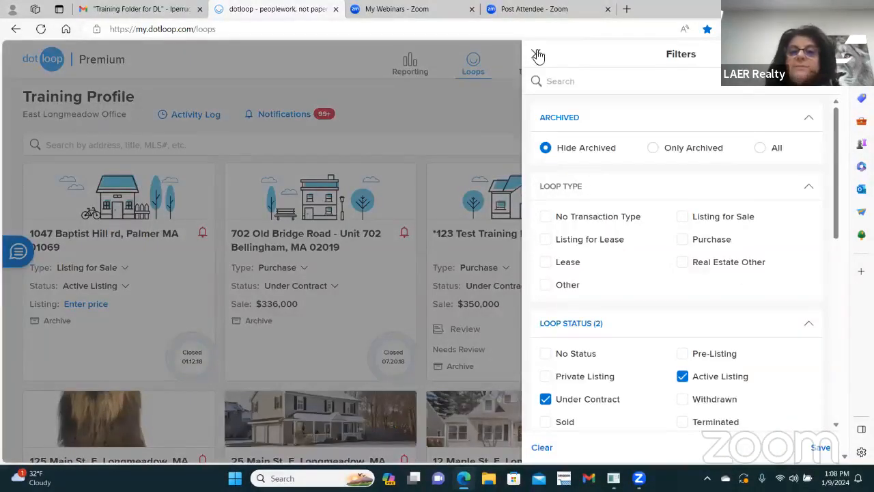
pyautogui.click(538, 56)
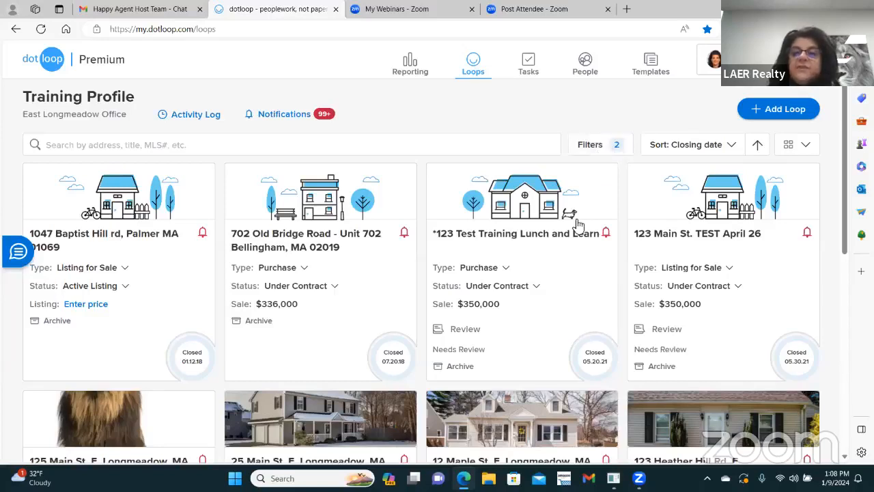
pyautogui.click(733, 148)
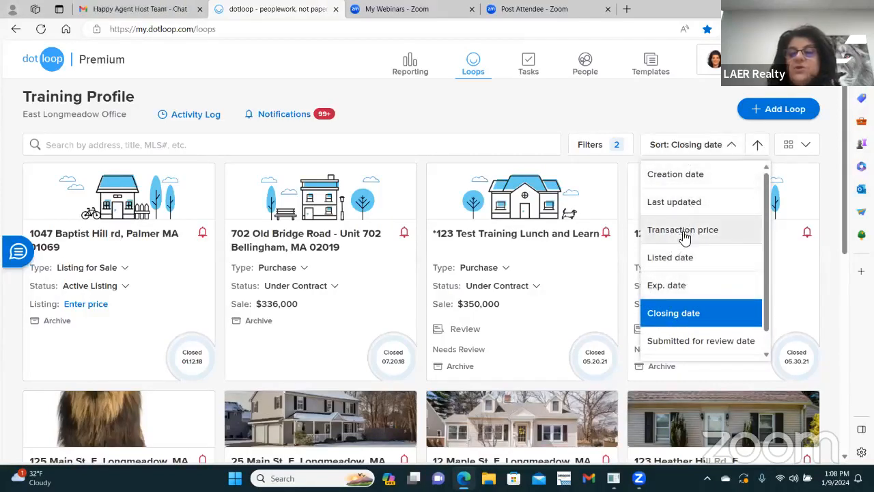
pyautogui.click(694, 176)
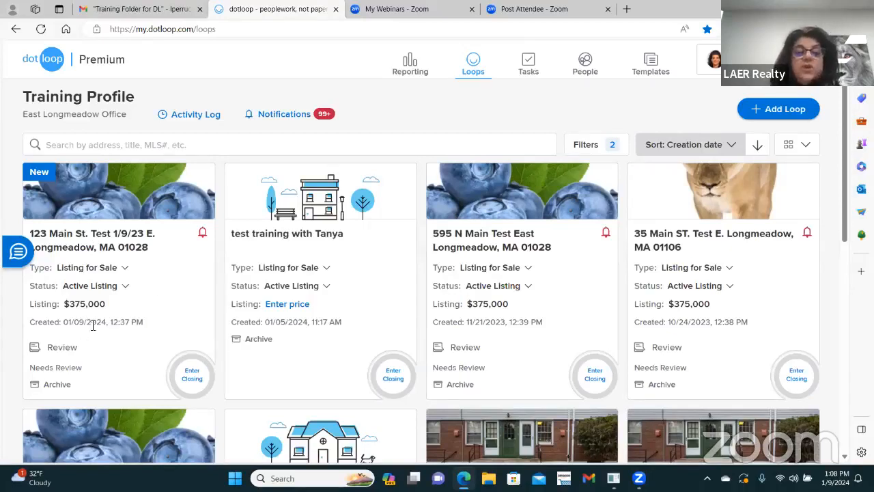
pyautogui.click(736, 149)
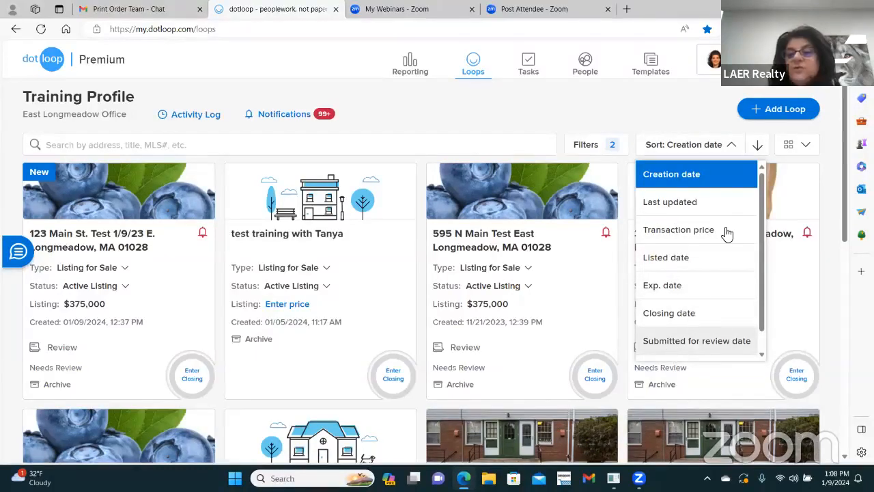
pyautogui.click(678, 177)
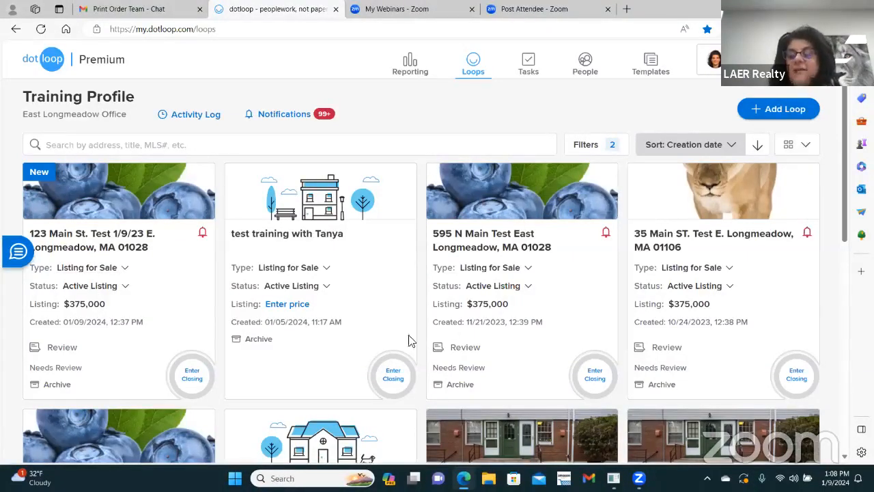
pyautogui.click(806, 146)
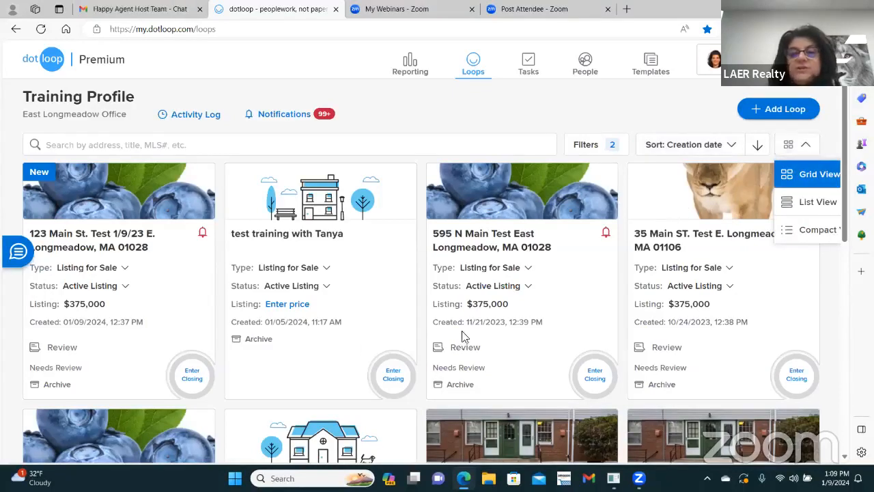
pyautogui.click(816, 205)
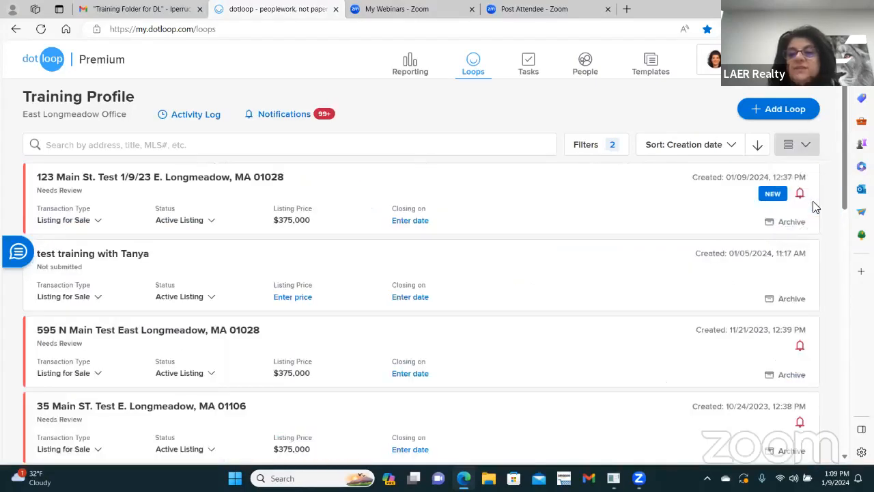
pyautogui.click(805, 145)
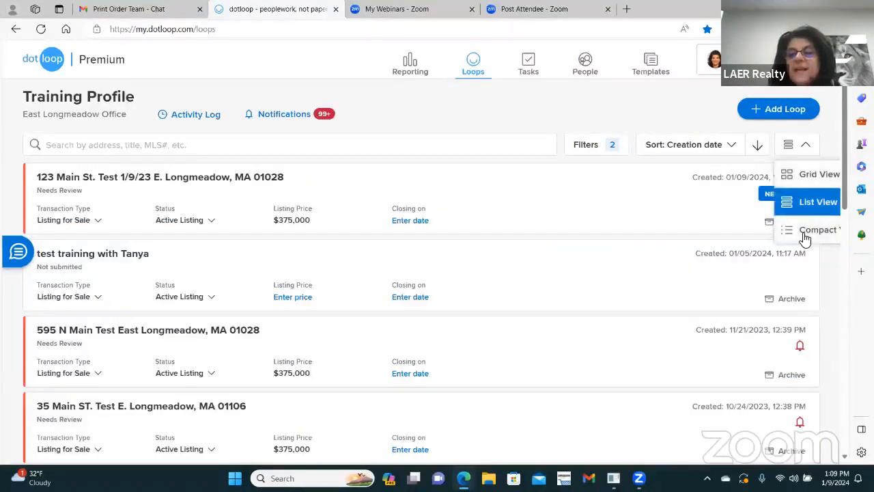
pyautogui.click(813, 230)
pyautogui.click(796, 144)
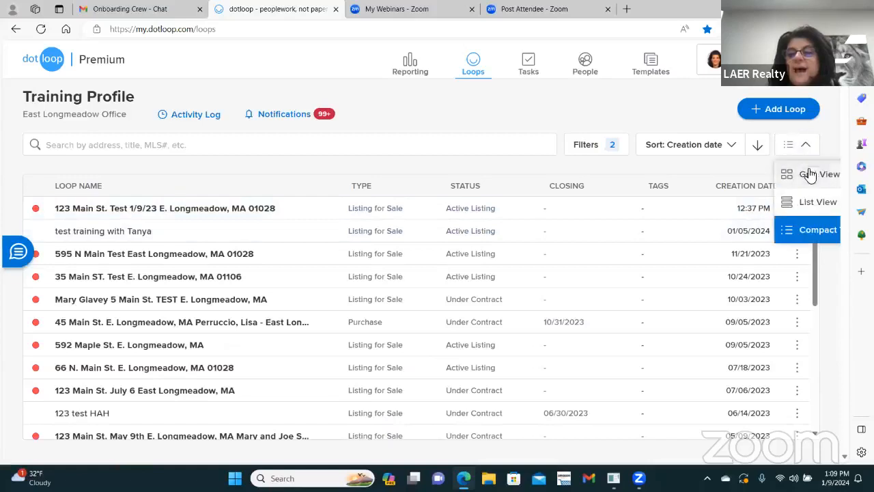
pyautogui.click(815, 175)
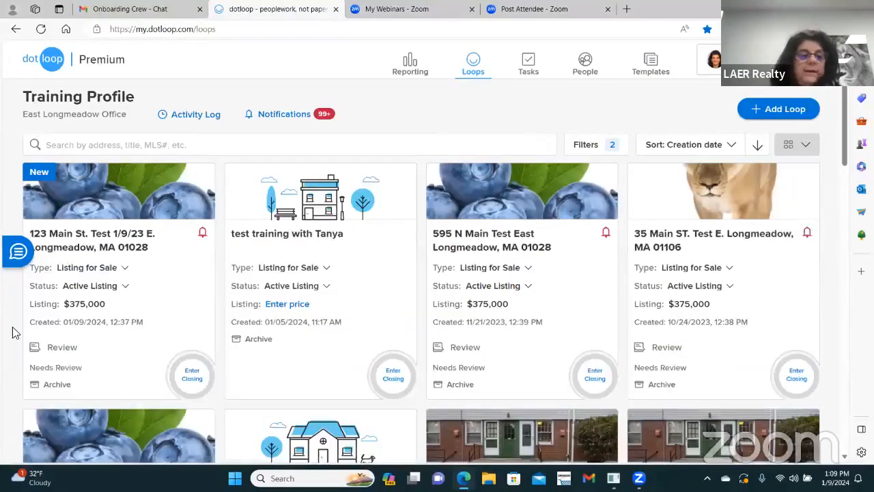
# Step: Enter a $750,000 listing price on the test training with Tanya loop card
pyautogui.click(304, 302)
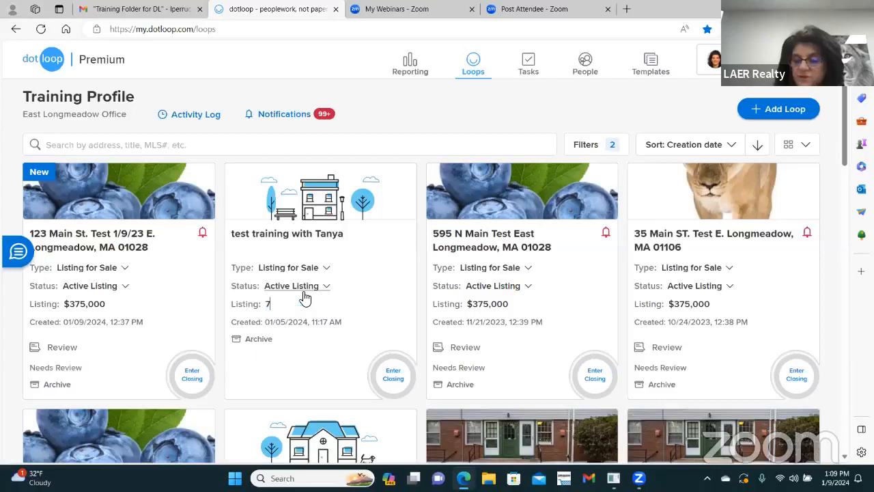
pyautogui.write('750000')
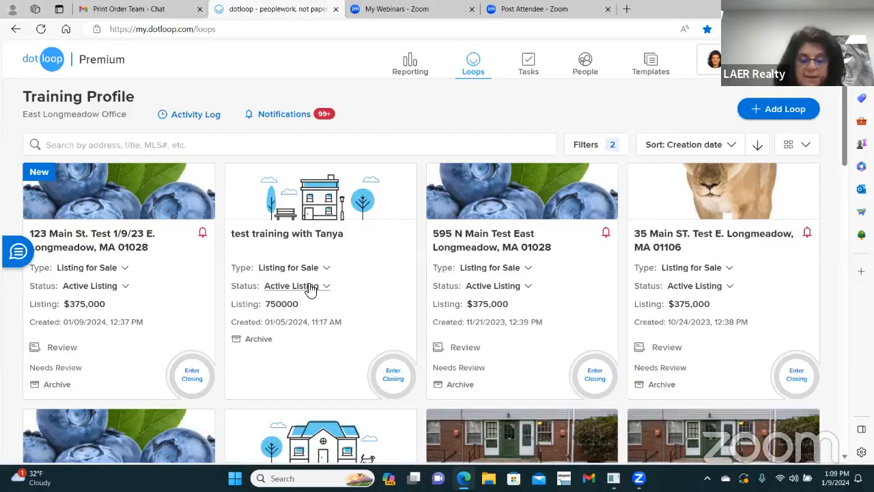
pyautogui.click(311, 340)
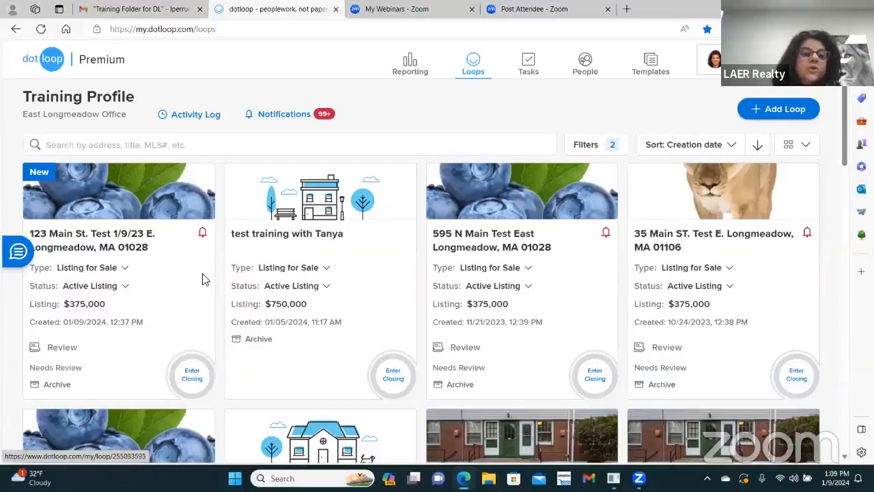
pyautogui.click(112, 237)
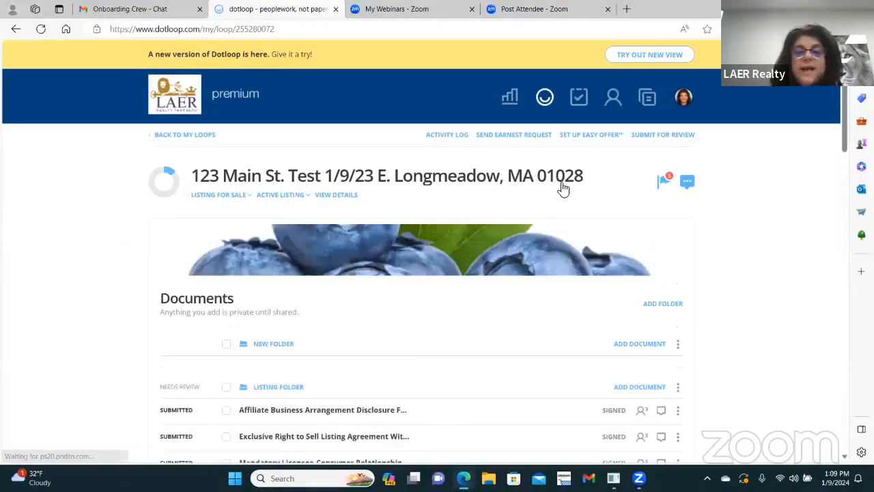
pyautogui.scroll(-2, 690, 169)
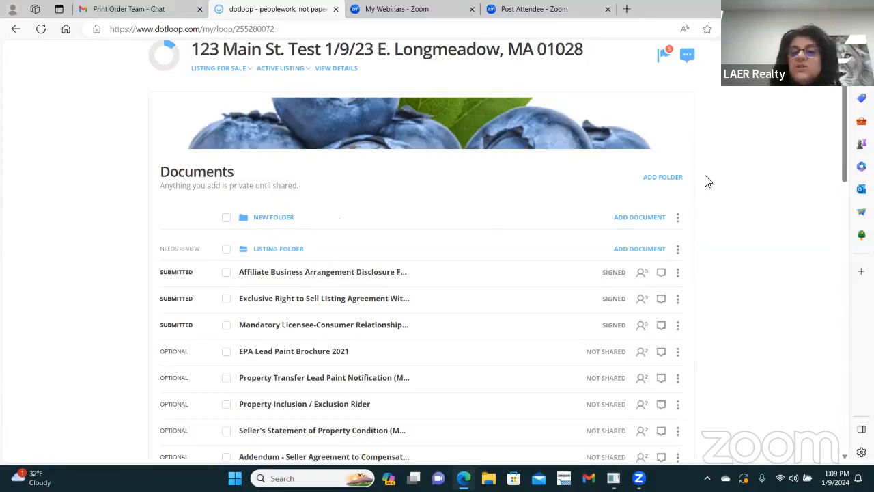
pyautogui.click(677, 218)
pyautogui.click(661, 258)
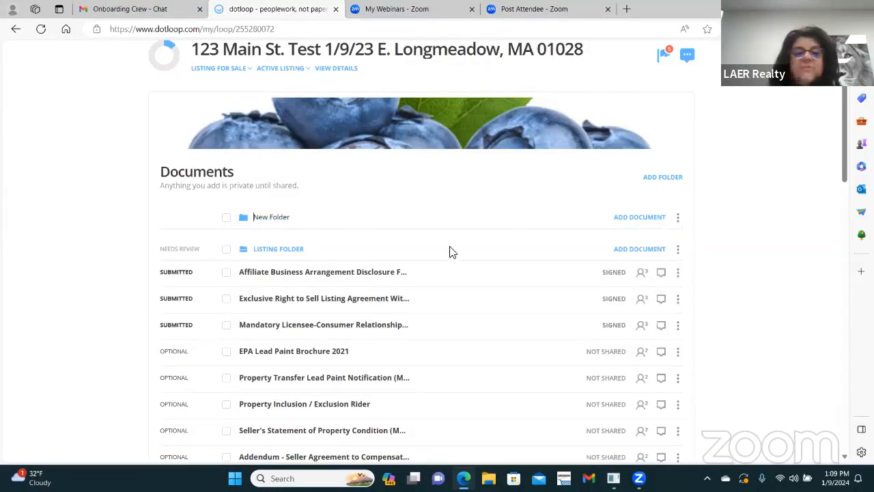
pyautogui.moveTo(255, 218); pyautogui.dragTo(321, 226)
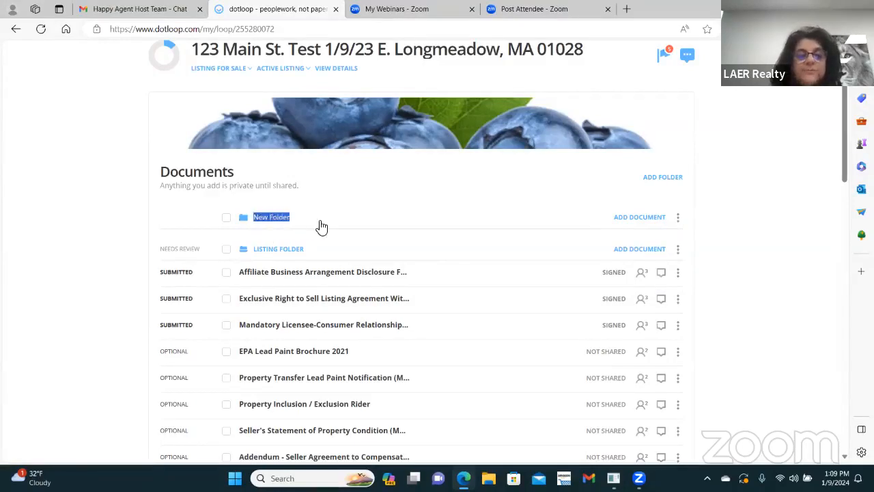
pyautogui.write('B')
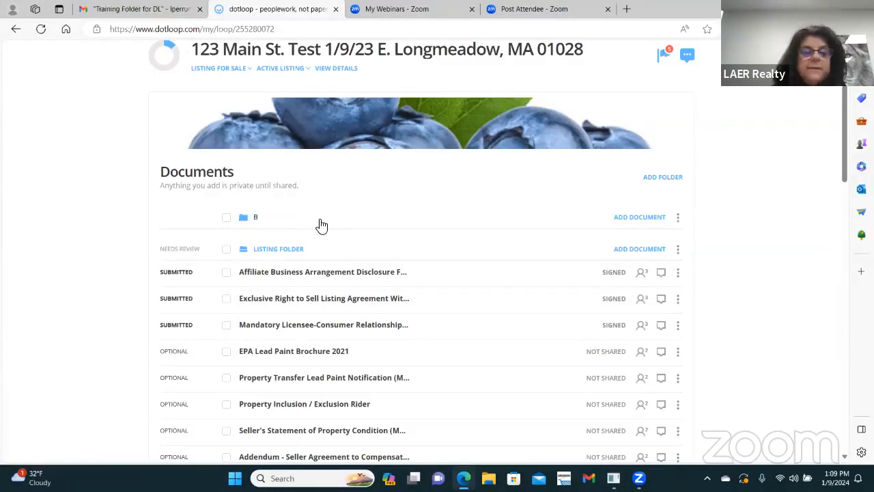
pyautogui.write('uyer Folde')
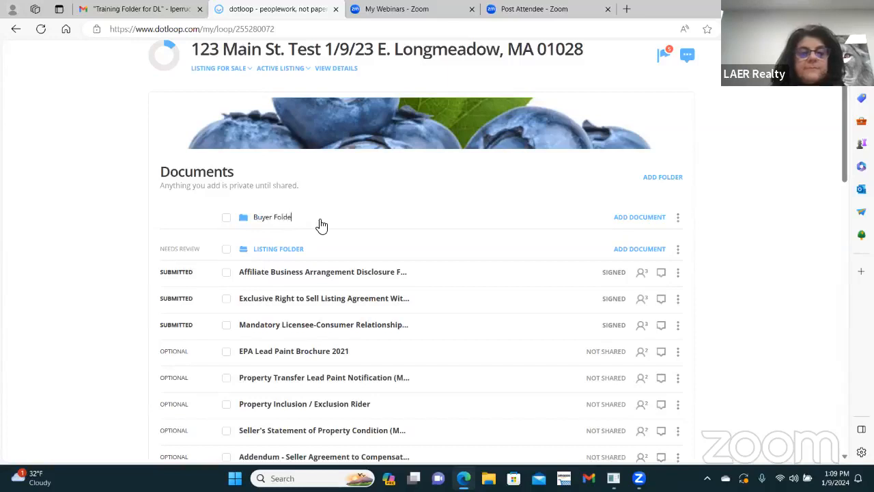
pyautogui.write('r')
pyautogui.click(762, 186)
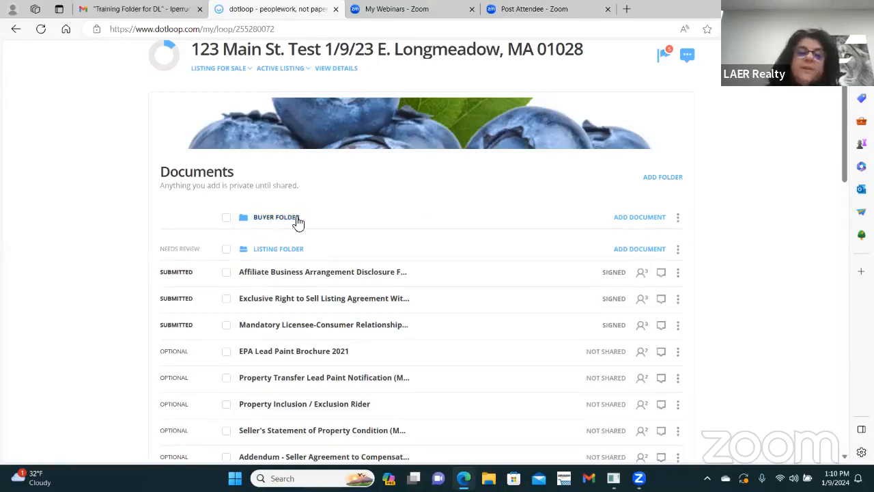
# Step: Add a new folder to the loop named 'Backup offer'
pyautogui.click(659, 179)
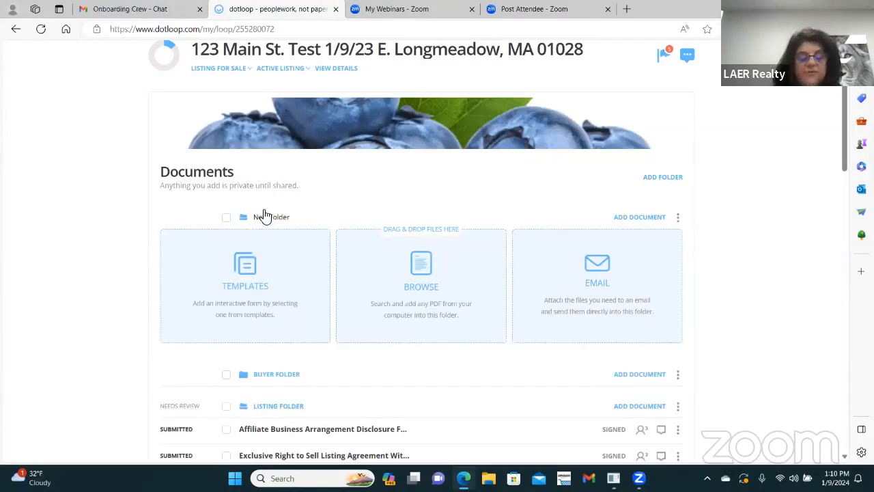
pyautogui.write('Backup o')
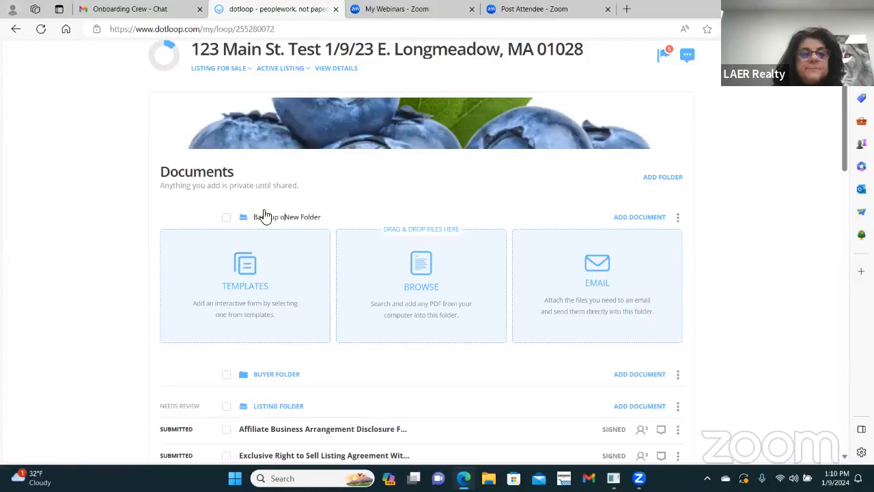
pyautogui.write('ffers')
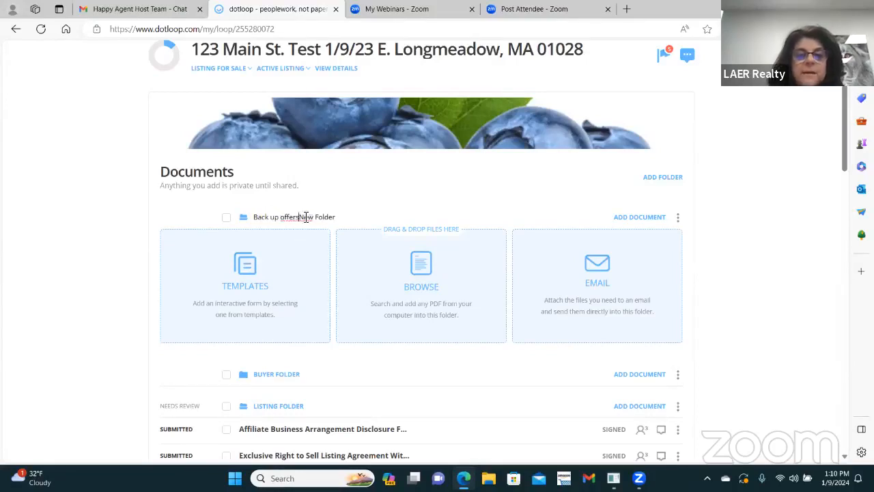
pyautogui.moveTo(302, 218); pyautogui.dragTo(373, 223)
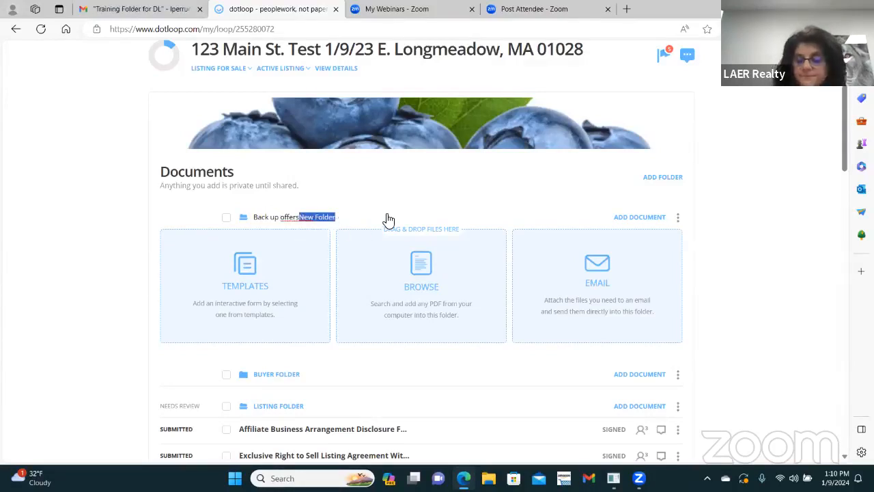
pyautogui.press('Delete')
pyautogui.press('Return')
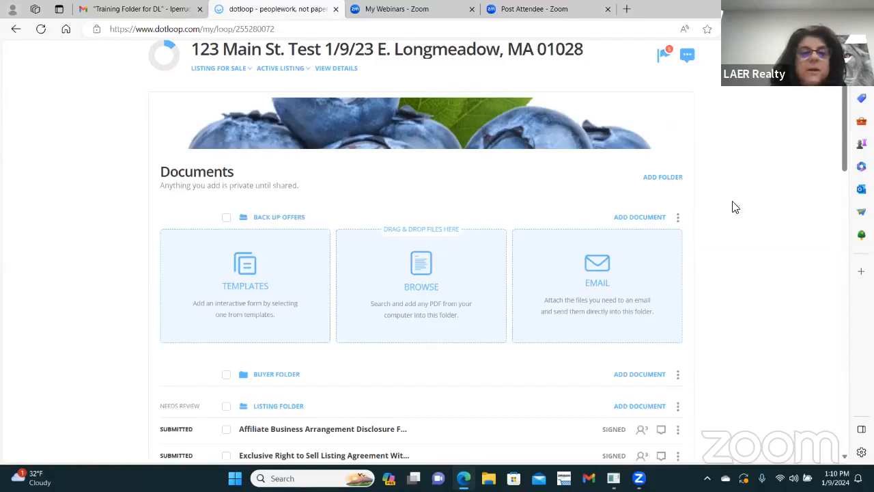
# Step: Bring up the document-adding choices for the Buyer Folder
pyautogui.scroll(-2, 322, 191)
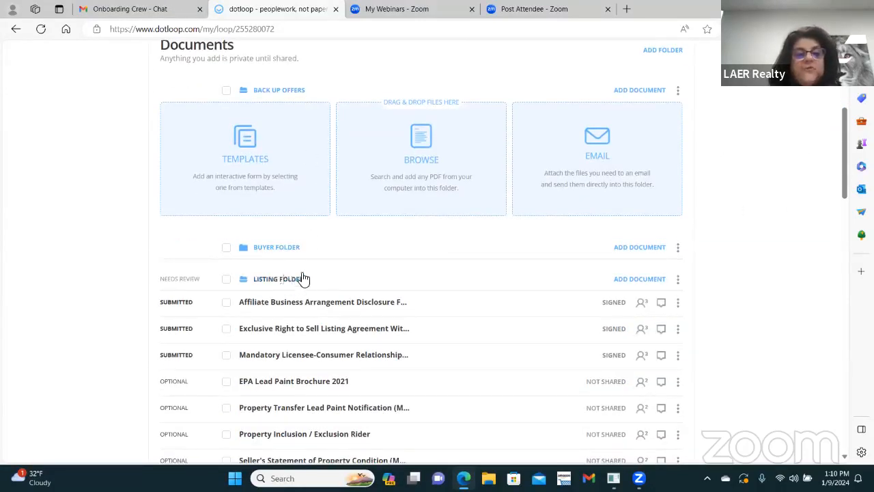
pyautogui.scroll(2, 325, 176)
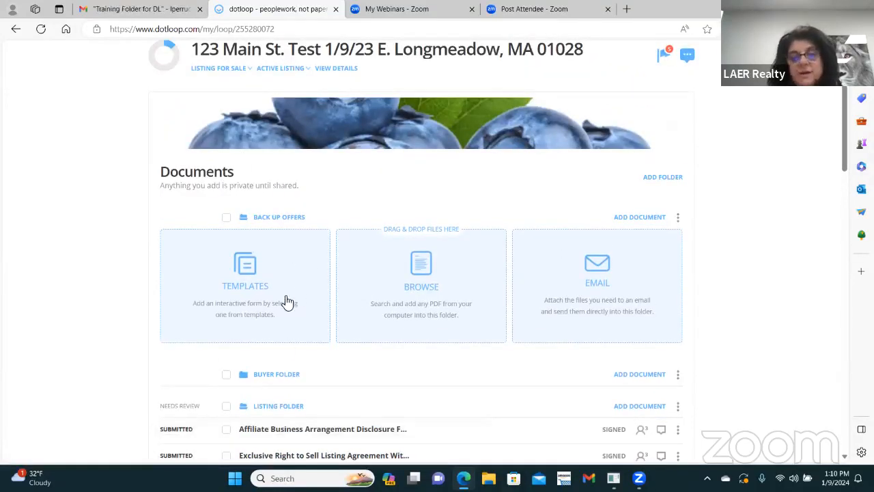
pyautogui.scroll(-1, 310, 225)
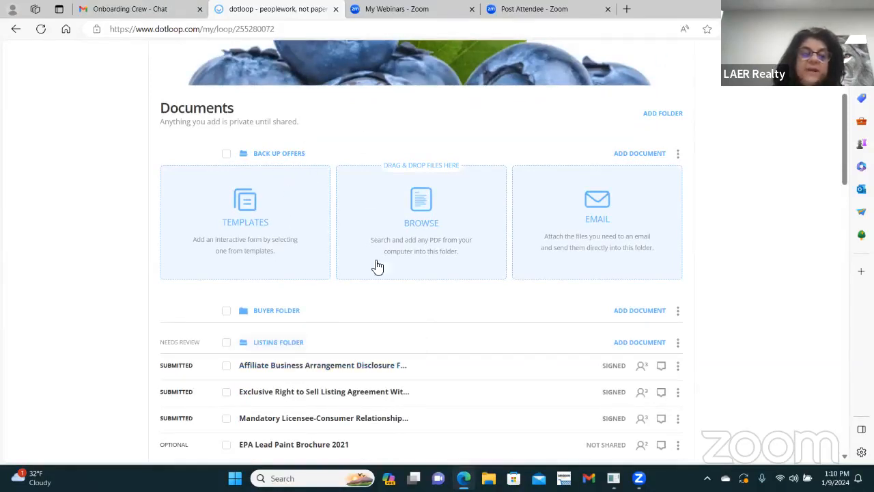
pyautogui.scroll(-2, 297, 322)
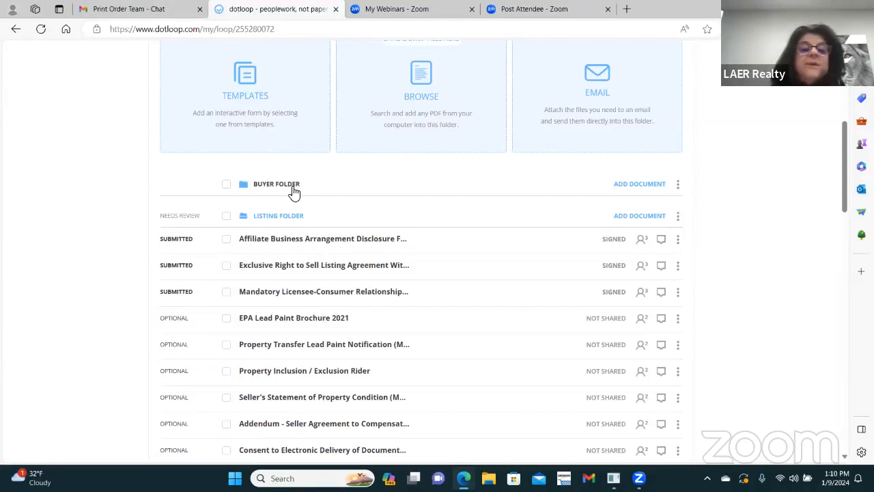
pyautogui.scroll(2, 342, 185)
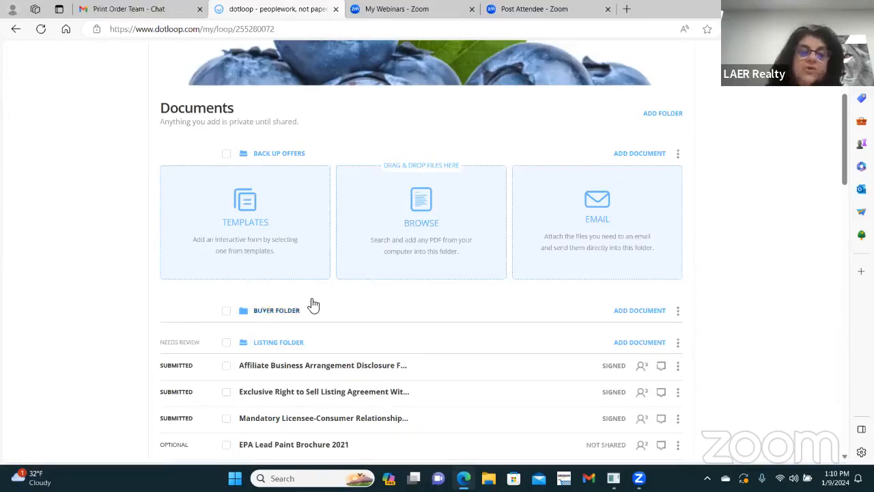
pyautogui.click(267, 310)
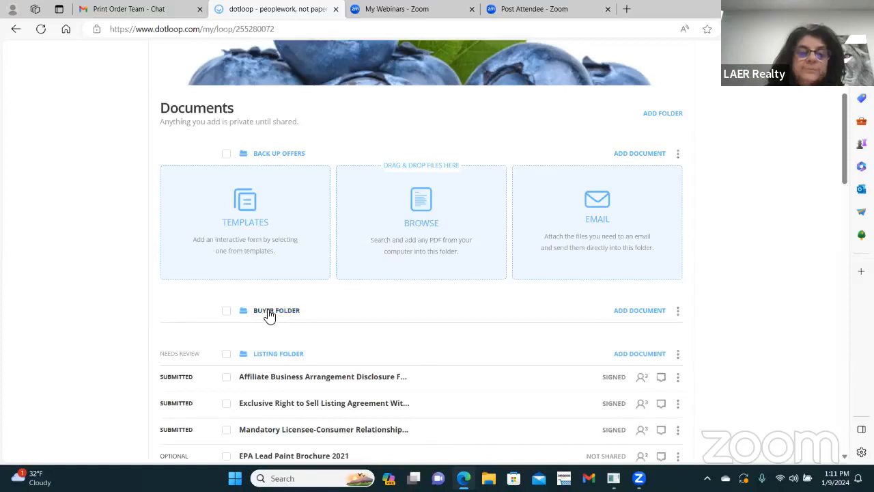
pyautogui.click(645, 312)
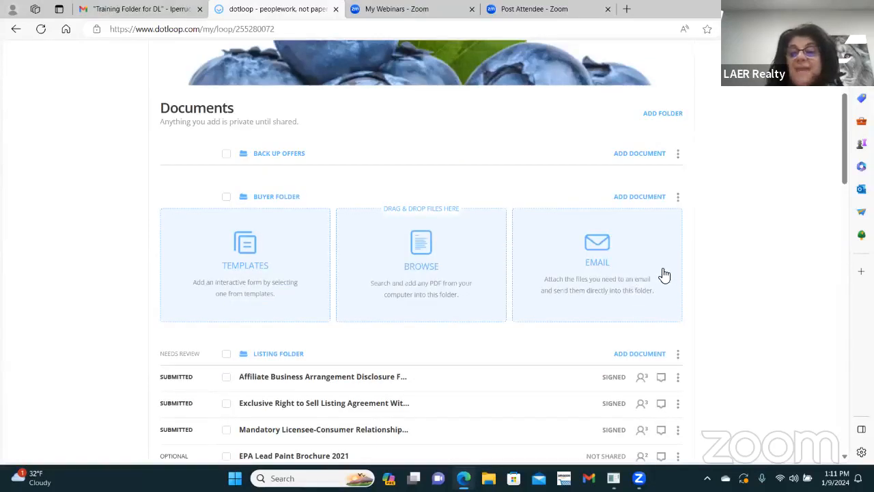
# Step: Copy the 'OFFER' Contract to Purchase Real Estate (MAR 501) template from MA - LAER MASTER FILE into the loop
pyautogui.click(247, 246)
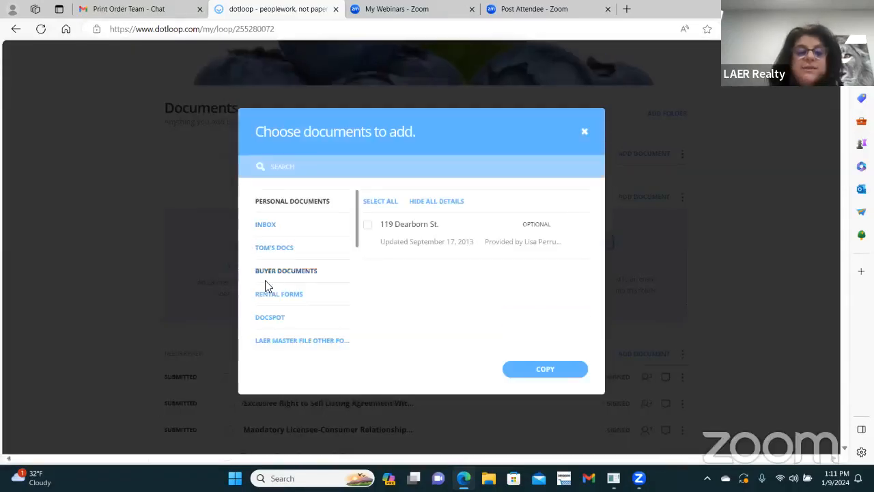
pyautogui.scroll(-3, 298, 280)
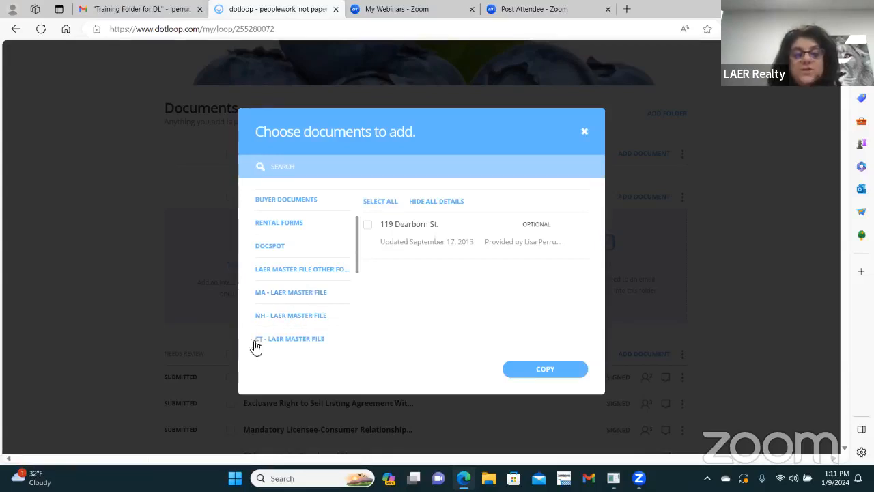
pyautogui.moveTo(361, 266); pyautogui.dragTo(358, 289)
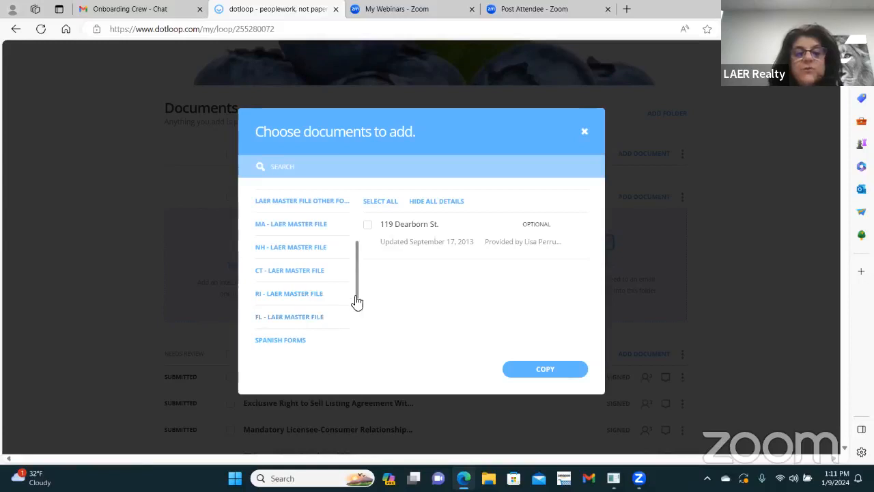
pyautogui.moveTo(360, 303); pyautogui.dragTo(361, 293)
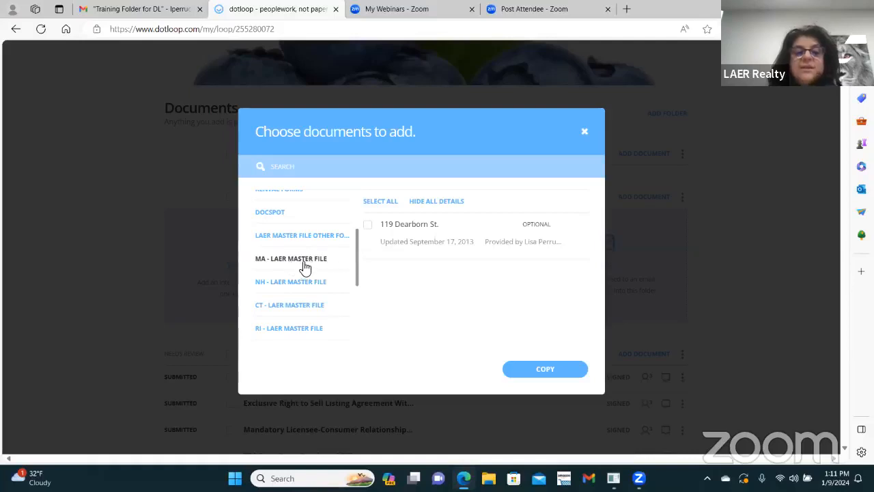
pyautogui.click(306, 262)
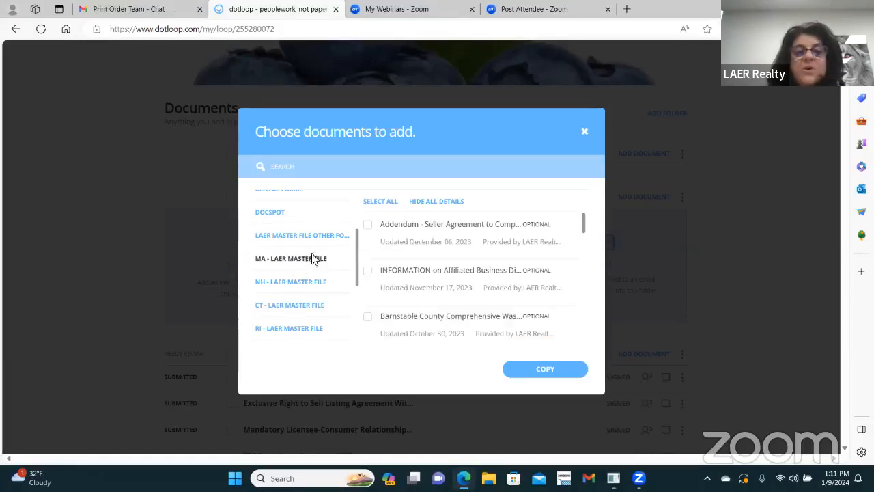
pyautogui.click(309, 168)
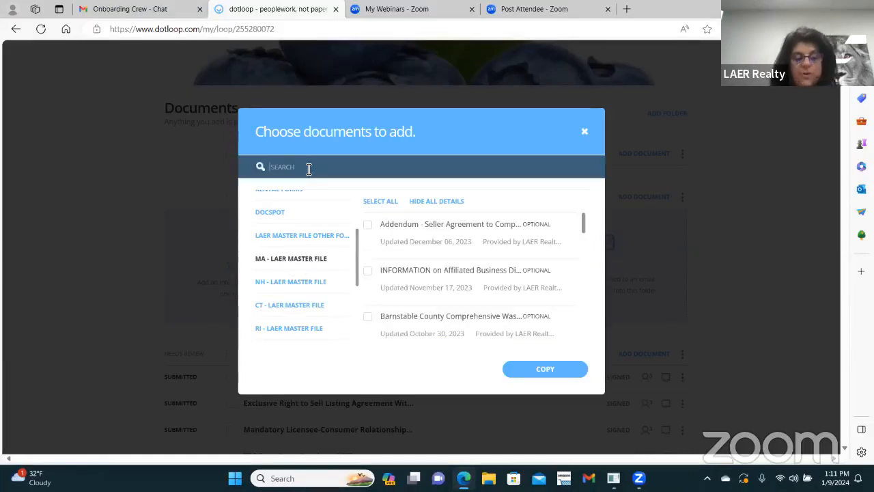
pyautogui.write('cont')
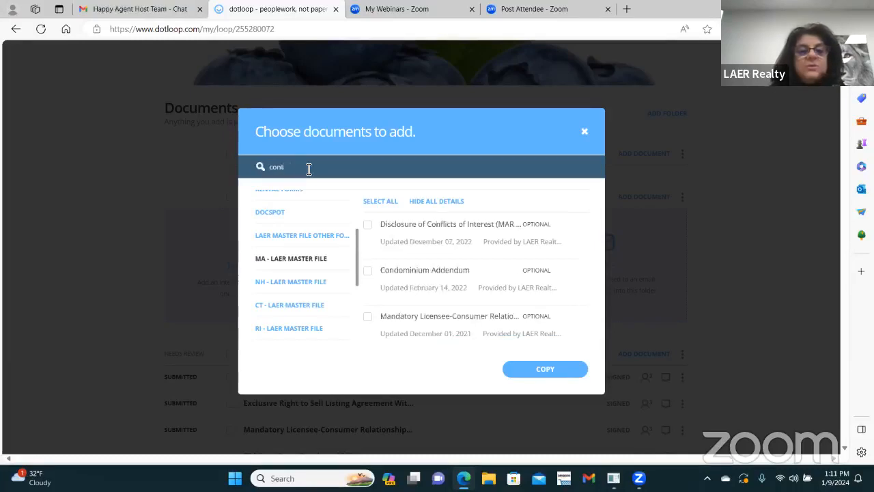
pyautogui.write('ract to')
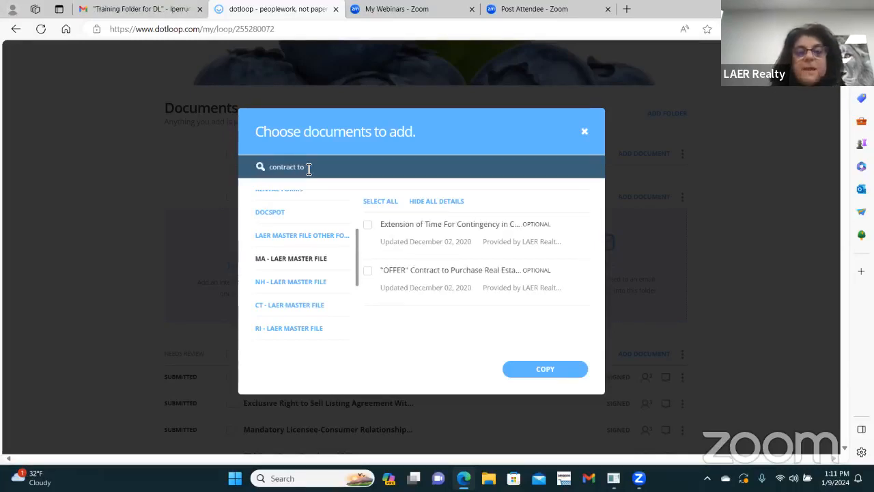
pyautogui.click(375, 272)
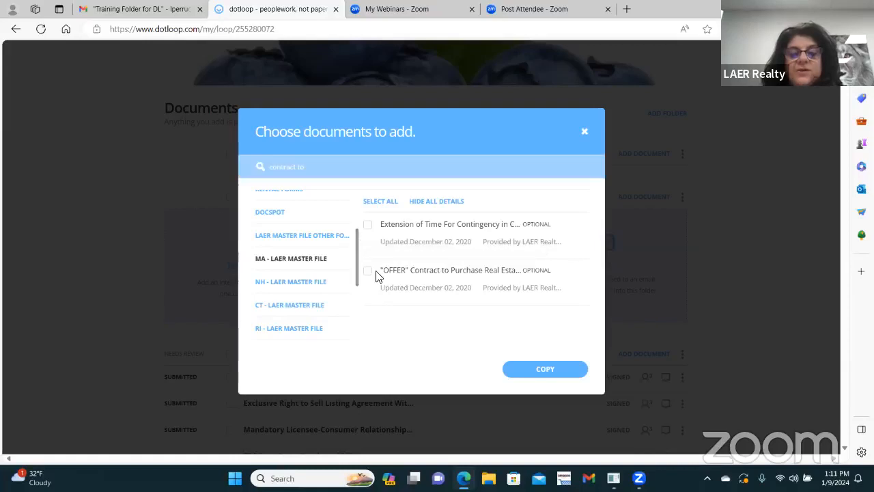
pyautogui.click(368, 271)
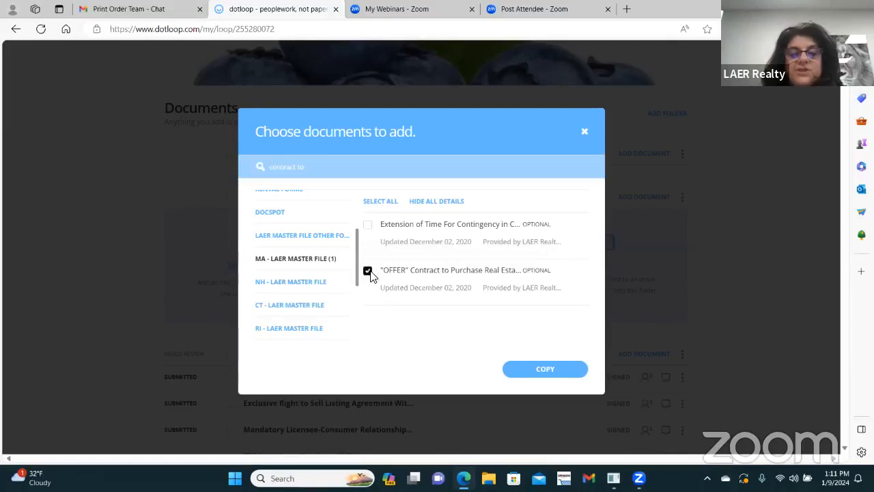
pyautogui.click(544, 372)
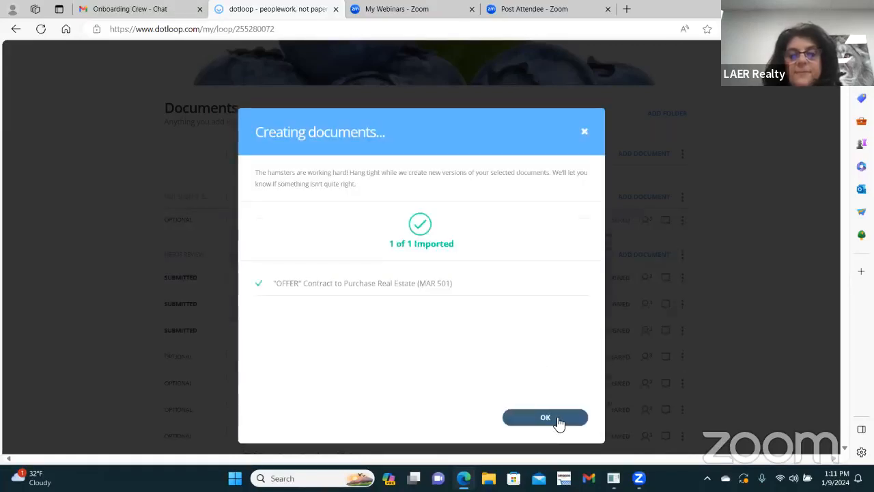
pyautogui.click(559, 419)
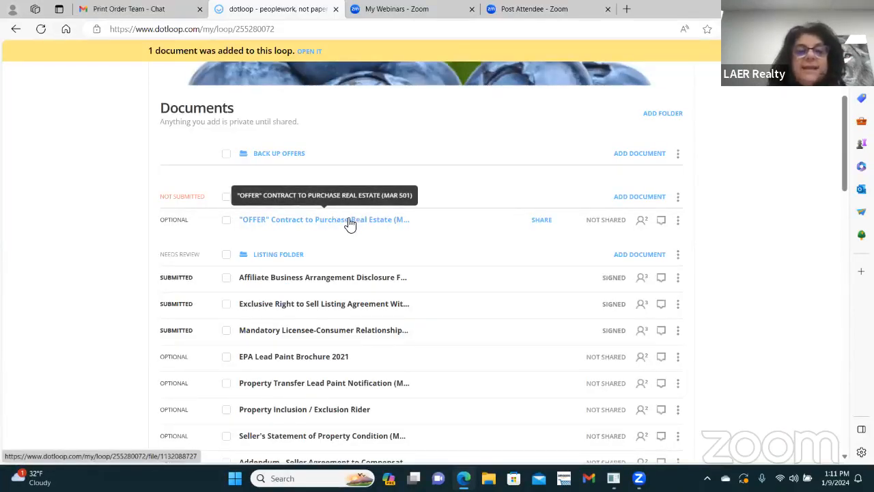
pyautogui.click(350, 222)
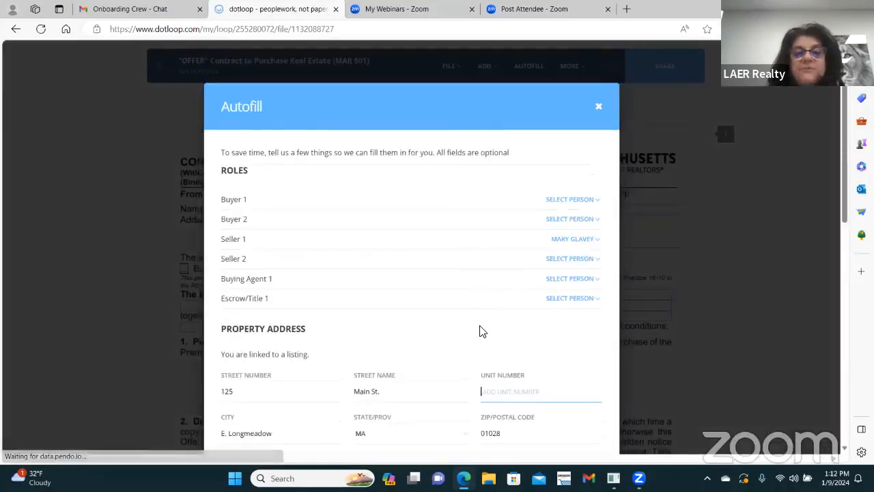
pyautogui.scroll(-5, 444, 260)
pyautogui.scroll(5, 572, 170)
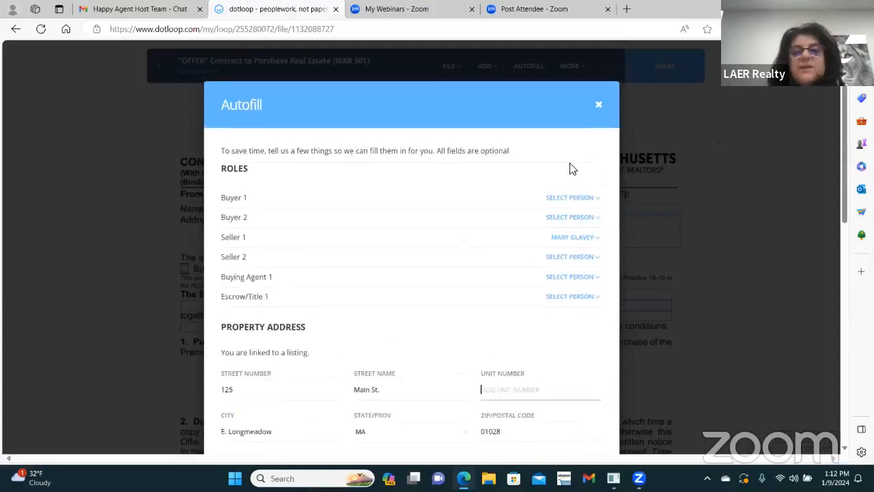
pyautogui.click(598, 104)
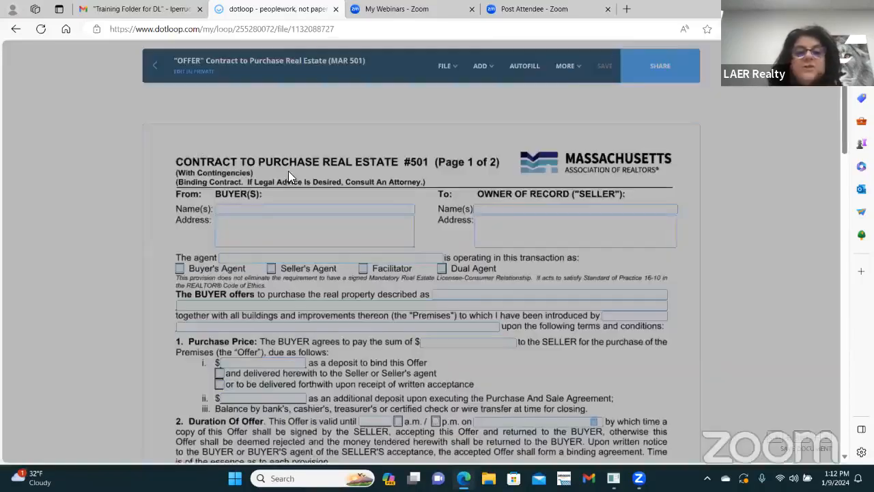
pyautogui.click(155, 65)
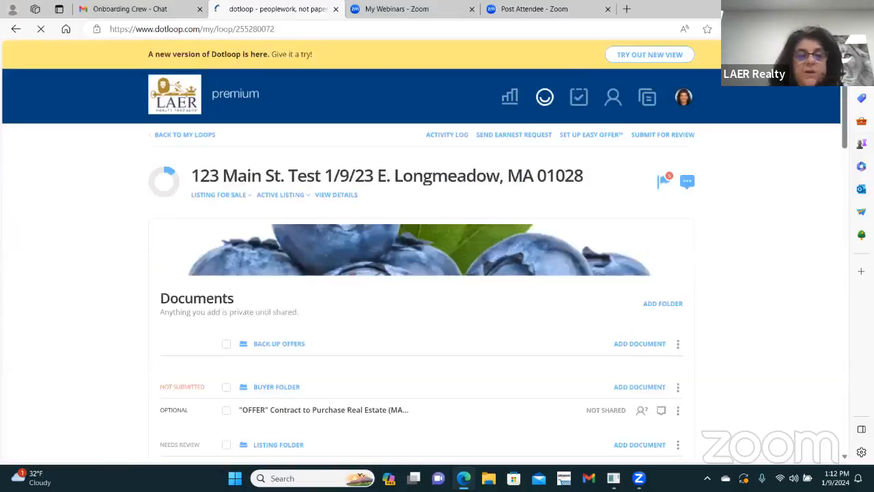
# Step: Upload the Property Transfer Lead Paint Notification PDF from Downloads into the Buyer Folder
pyautogui.click(297, 385)
pyautogui.scroll(-1, 411, 348)
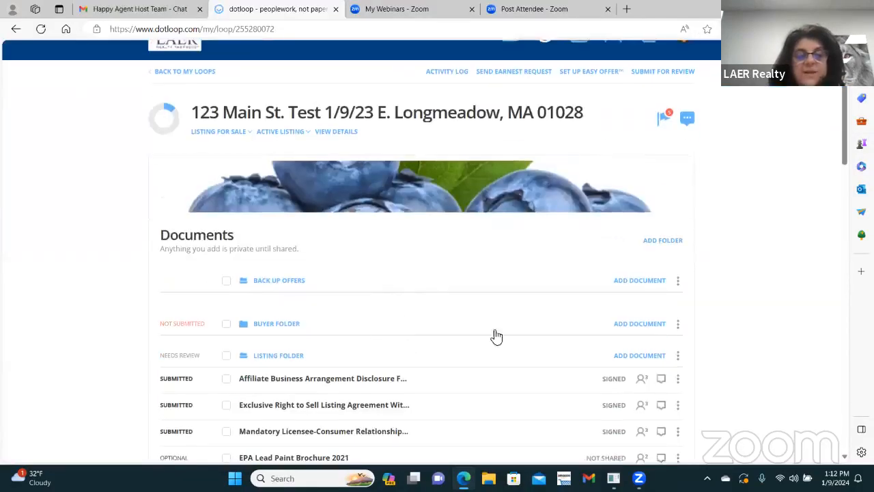
pyautogui.click(661, 325)
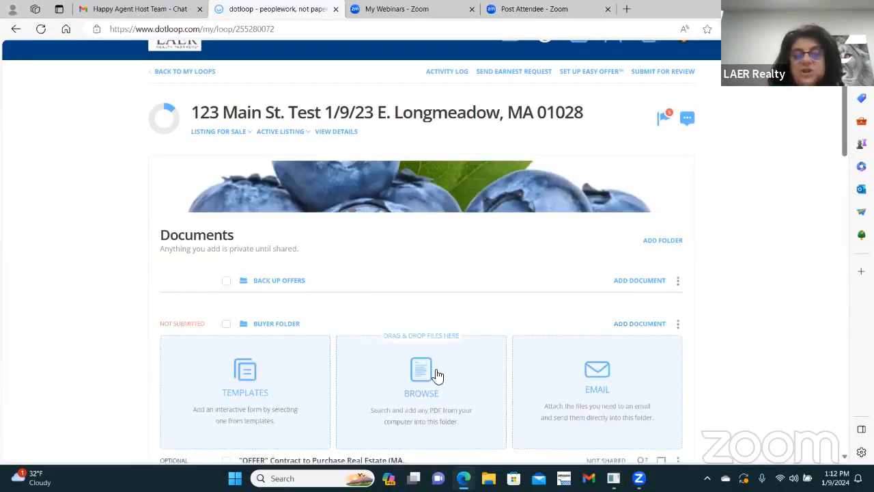
pyautogui.scroll(-2, 441, 393)
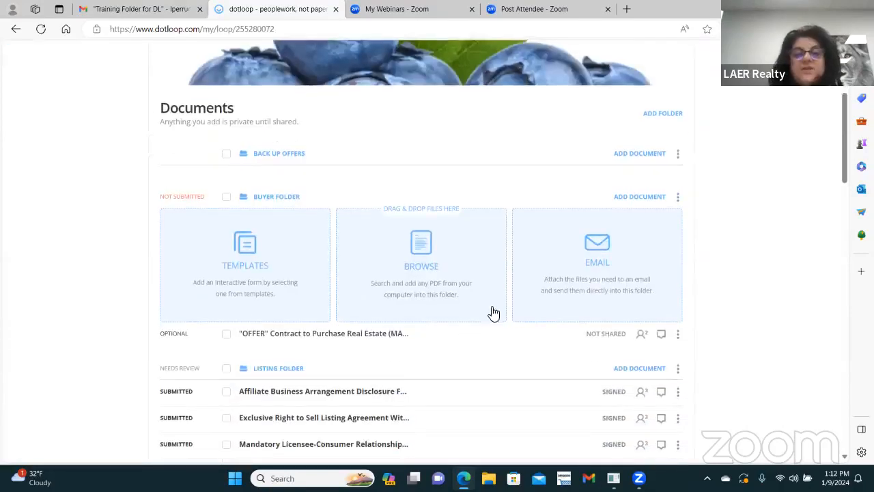
pyautogui.click(422, 251)
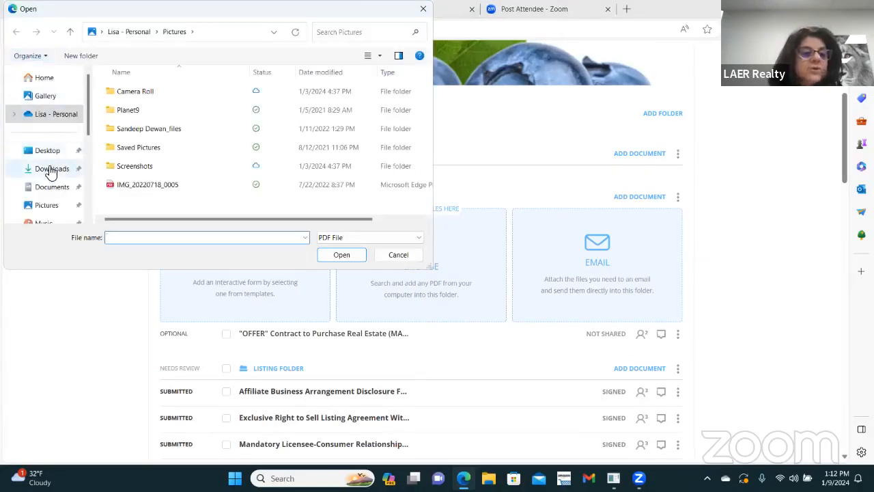
pyautogui.click(51, 171)
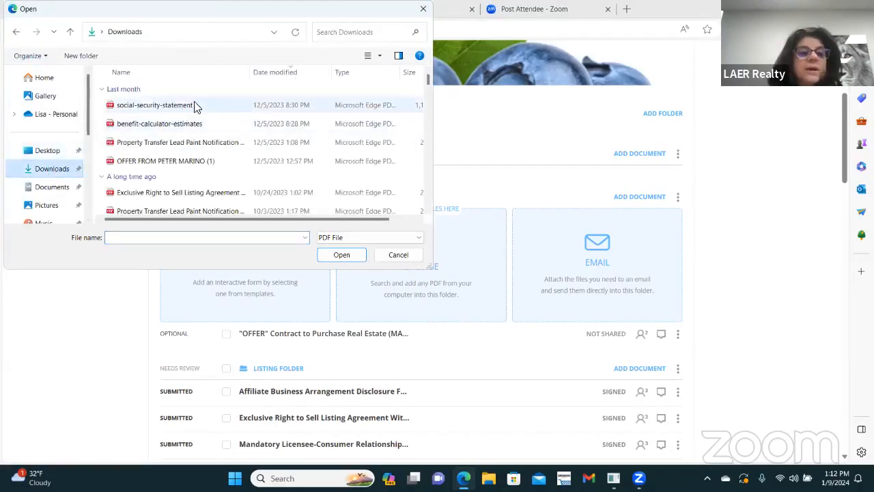
pyautogui.doubleClick(182, 144)
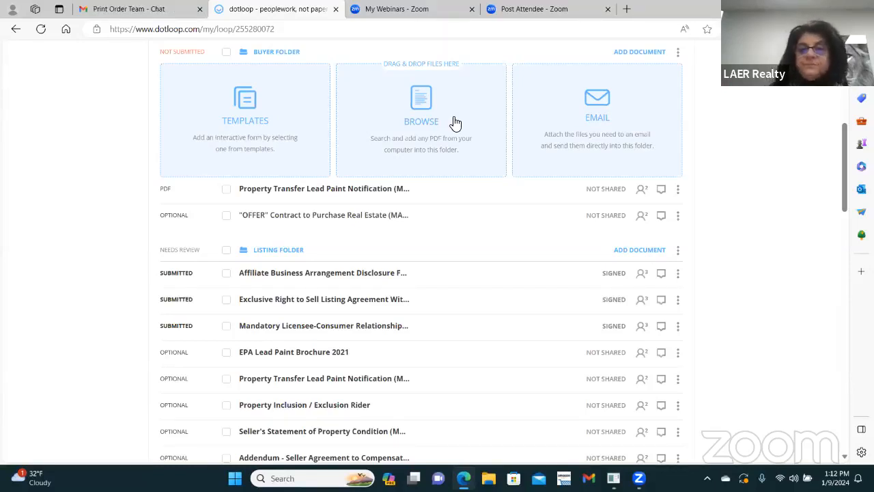
pyautogui.scroll(1, 676, 164)
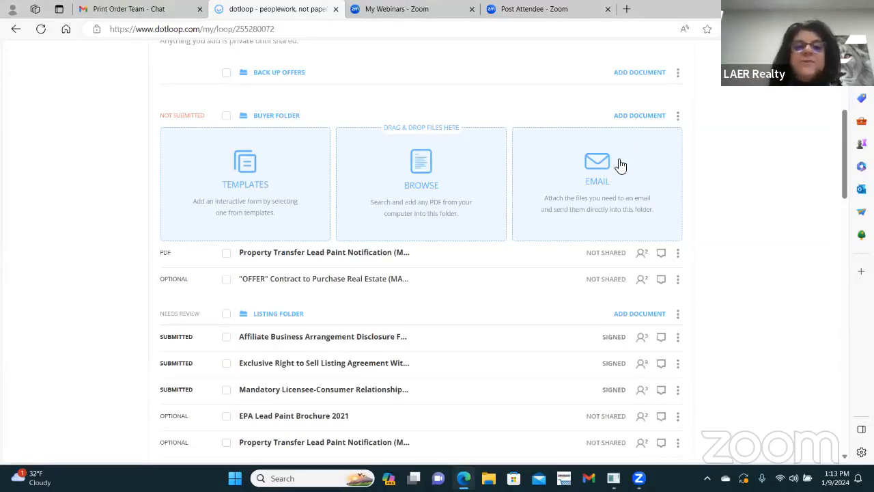
pyautogui.scroll(2, 679, 178)
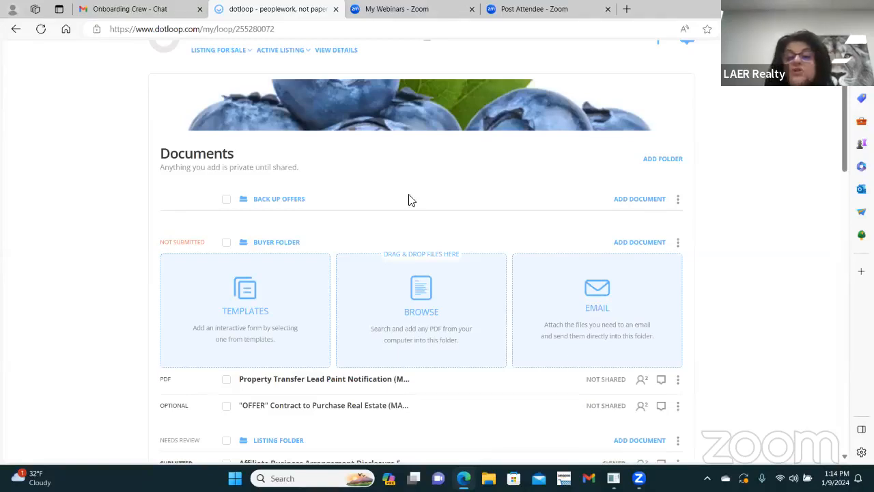
# Step: In Gmail, open the OFFER email filed under the Training Folder for DL label
pyautogui.click(133, 9)
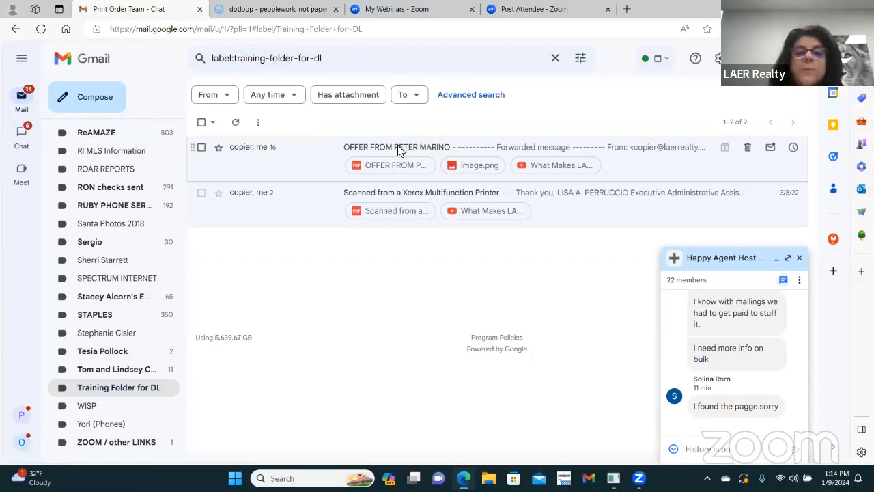
pyautogui.click(398, 146)
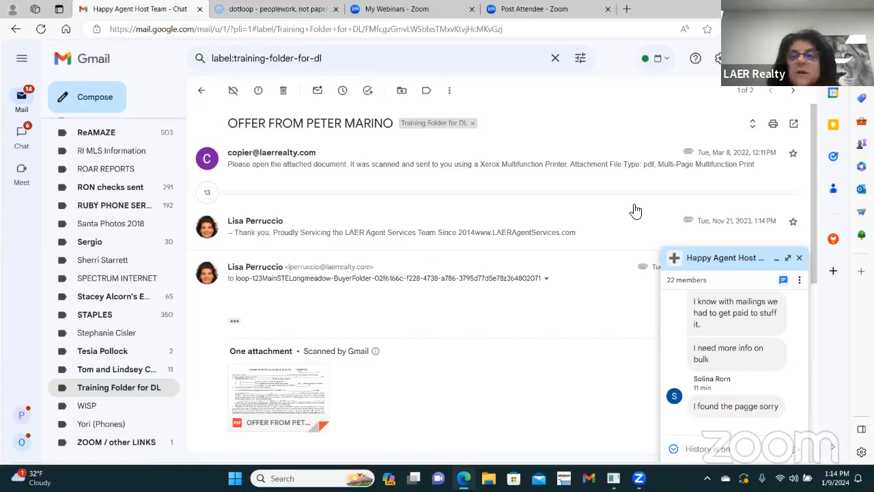
pyautogui.click(284, 9)
# Step: Copy the Buyer Folder's dotloop upload email address and return to the offer email in Gmail
pyautogui.click(597, 286)
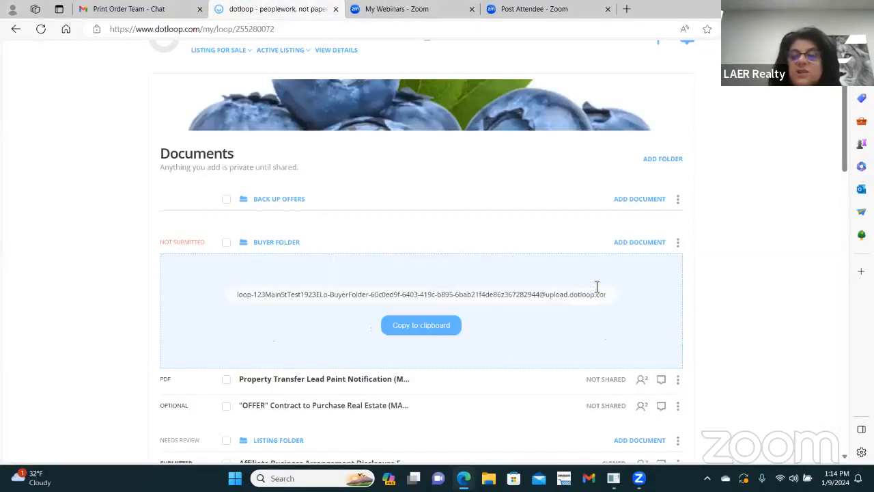
pyautogui.click(425, 330)
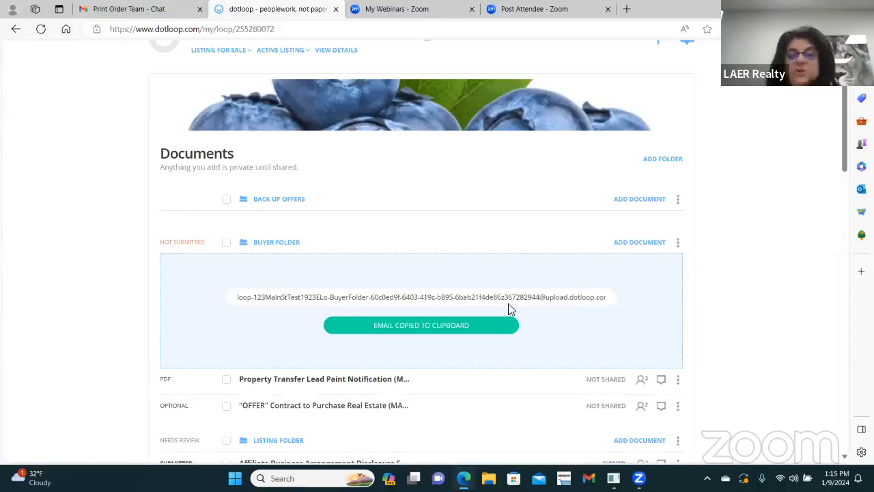
pyautogui.click(118, 13)
pyautogui.moveTo(288, 397)
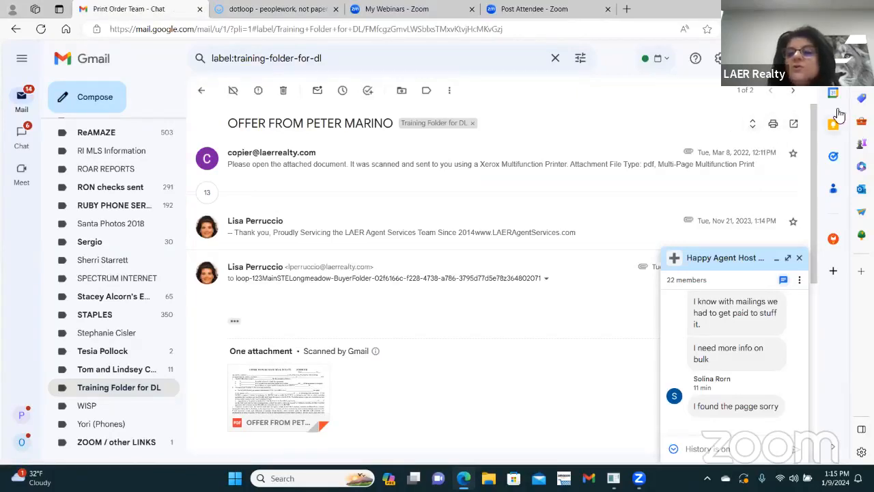
# Step: Forward the offer email and its PDF to the pasted Buyer Folder upload address
pyautogui.click(370, 154)
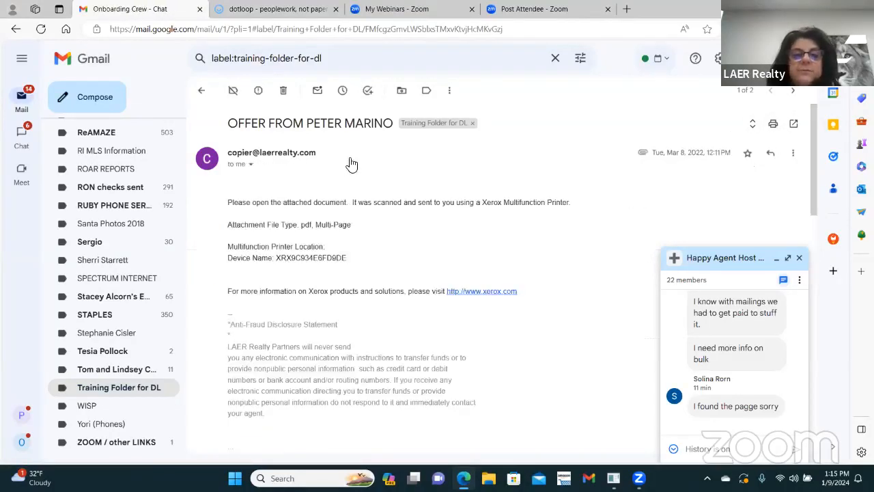
pyautogui.scroll(-4, 433, 199)
pyautogui.scroll(3, 463, 202)
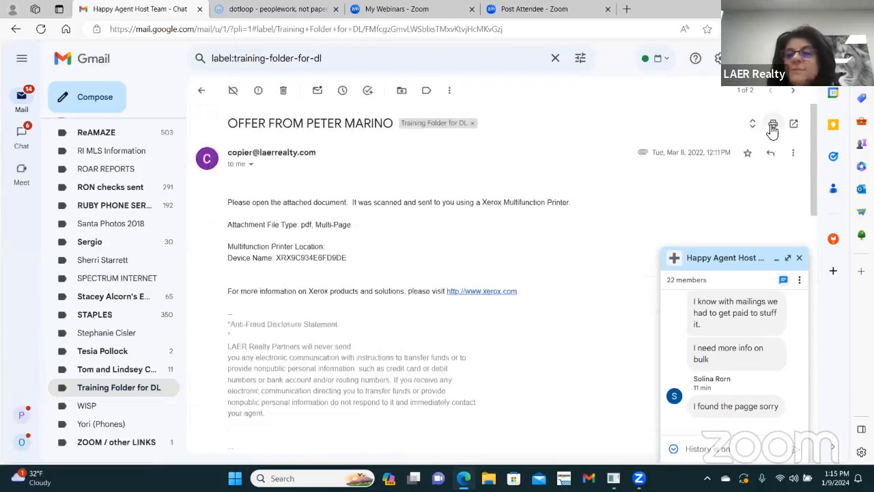
pyautogui.click(792, 155)
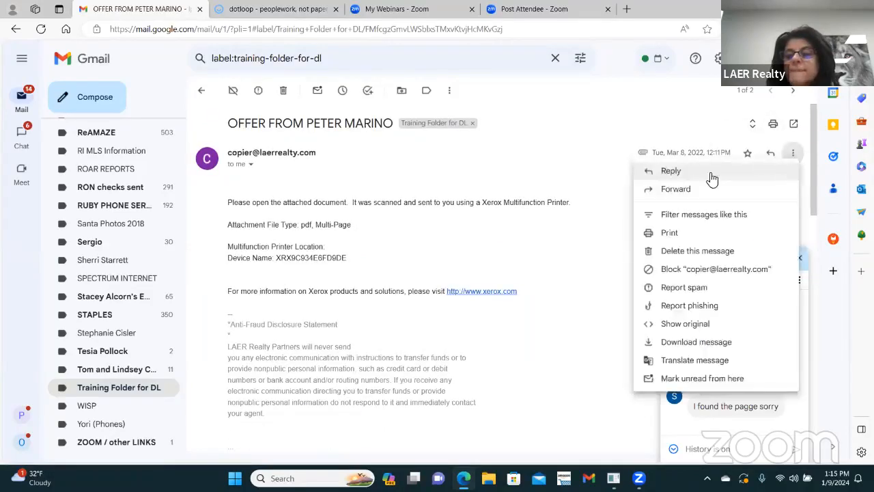
pyautogui.click(675, 194)
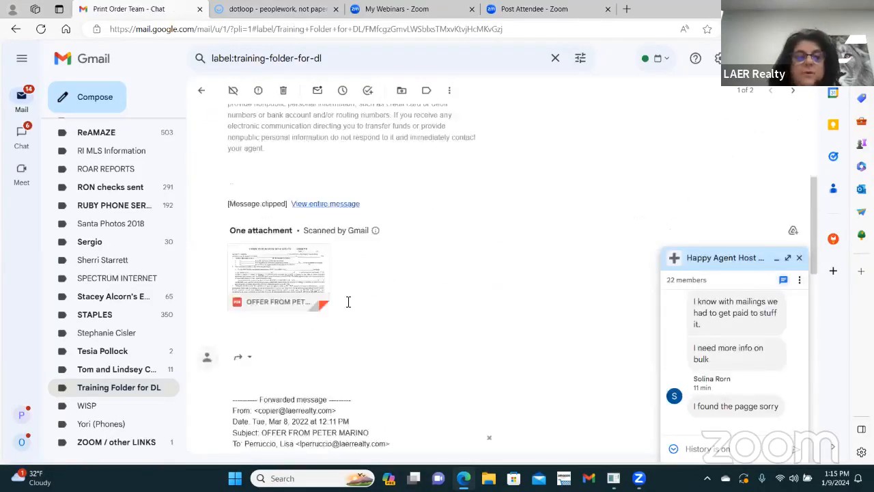
pyautogui.rightClick(285, 274)
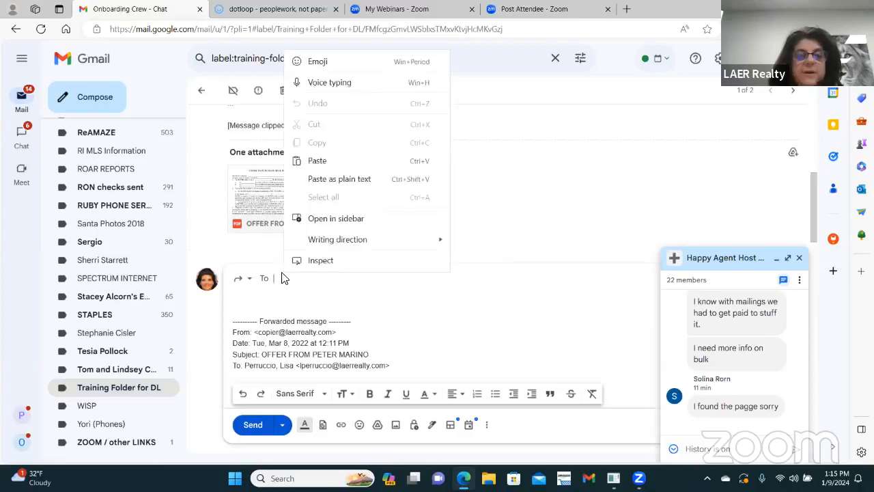
pyautogui.click(319, 161)
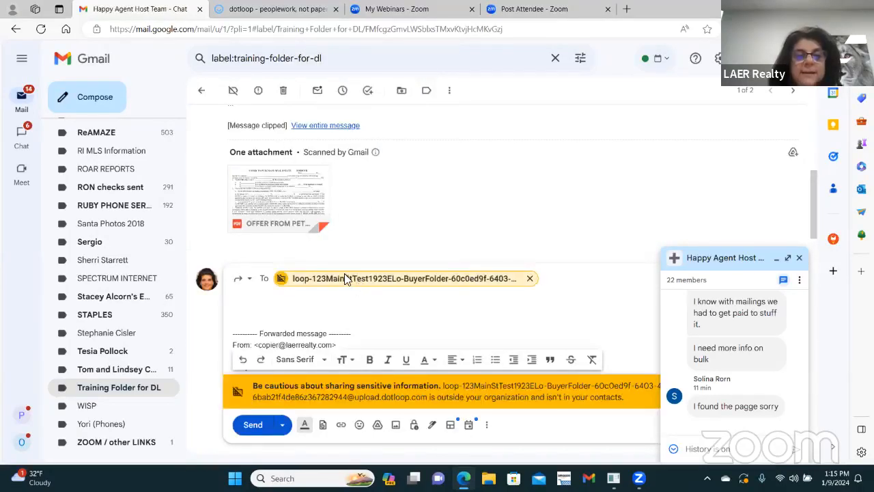
pyautogui.moveTo(297, 203)
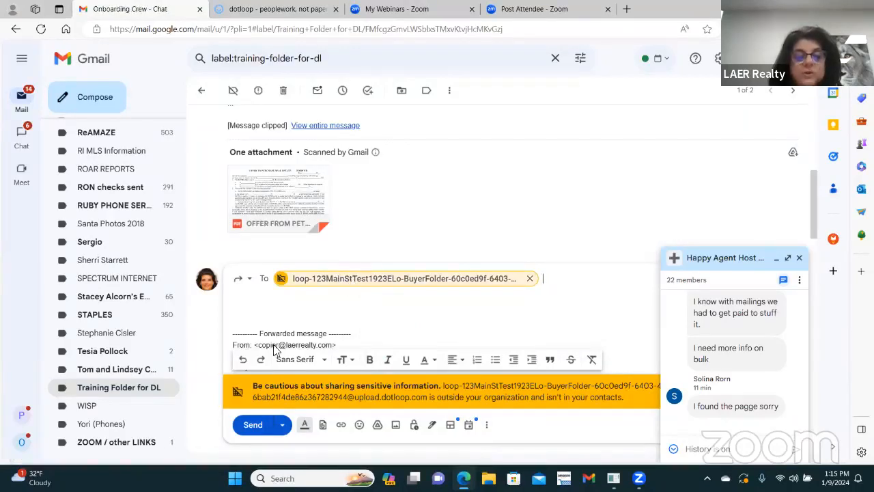
pyautogui.click(252, 424)
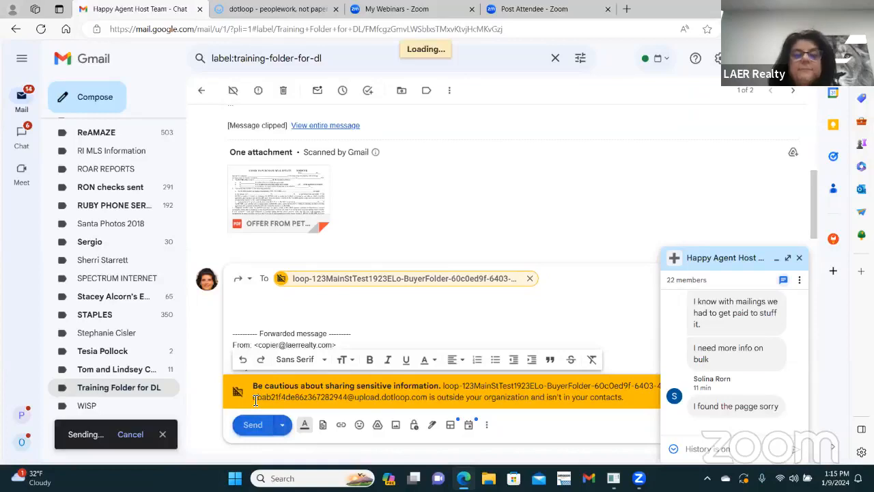
pyautogui.click(287, 9)
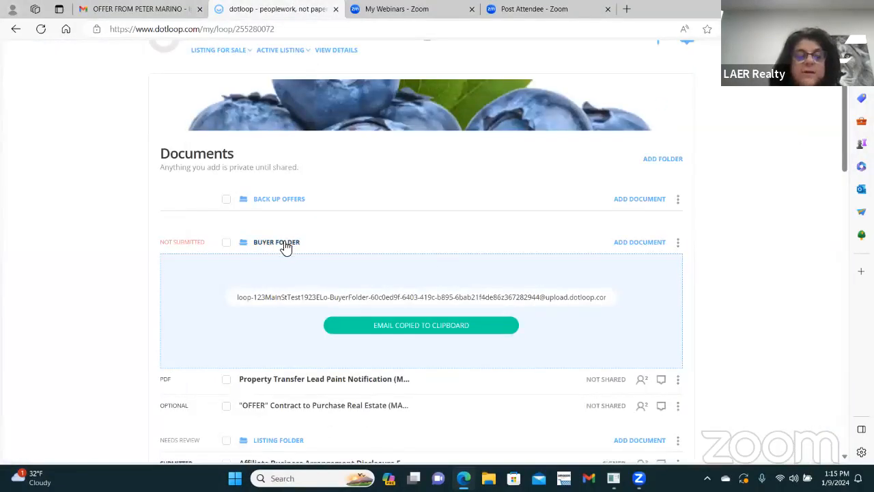
# Step: Refresh the loop page twice until the forwarded offer PDF appears in the Buyer Folder
pyautogui.rightClick(408, 234)
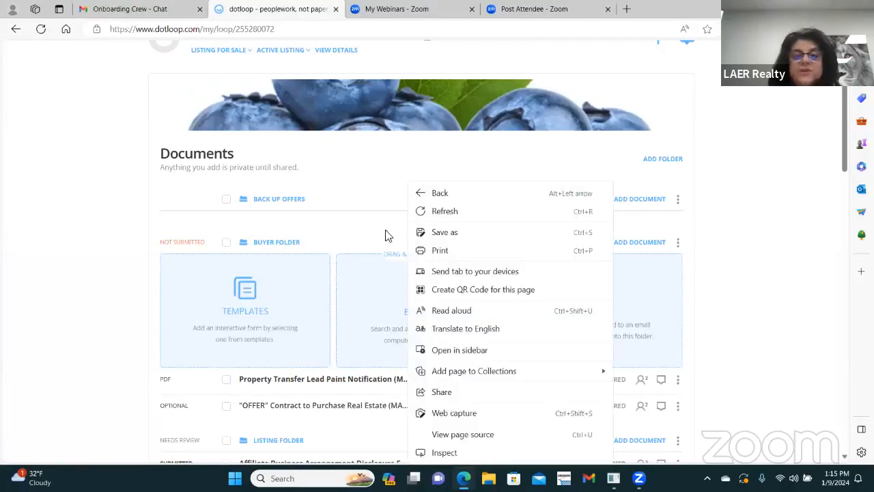
pyautogui.click(451, 213)
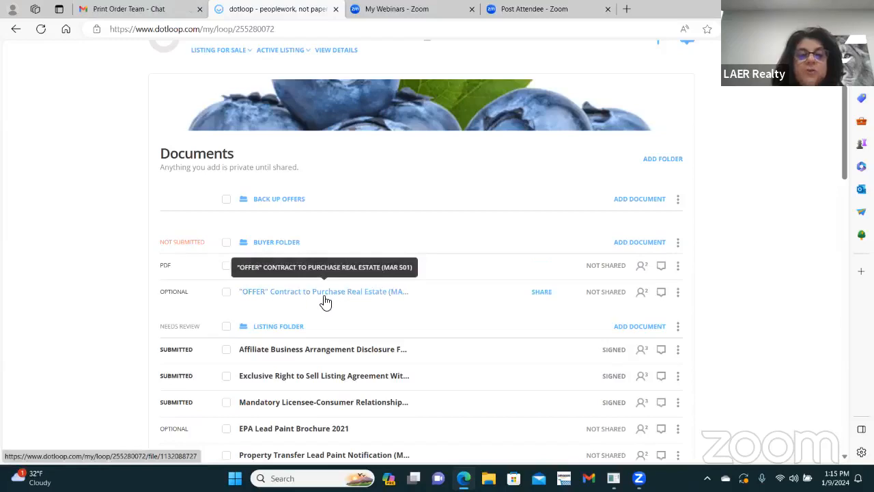
pyautogui.rightClick(390, 243)
pyautogui.click(427, 211)
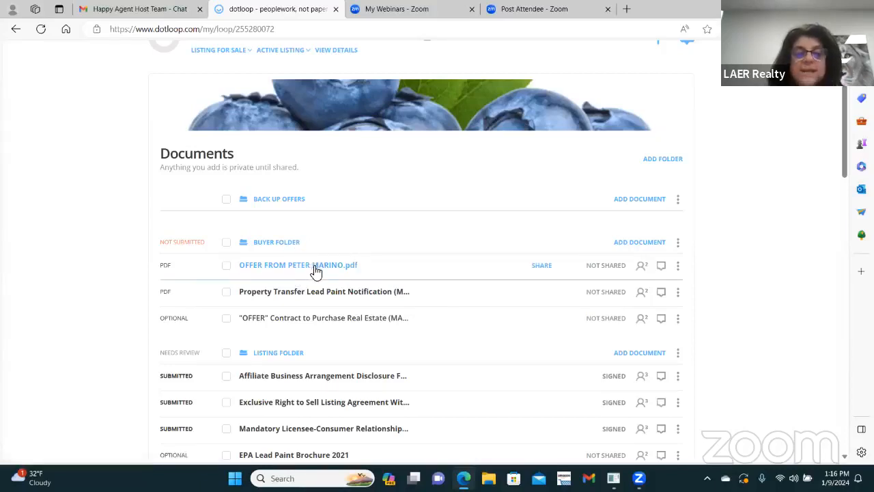
pyautogui.click(638, 245)
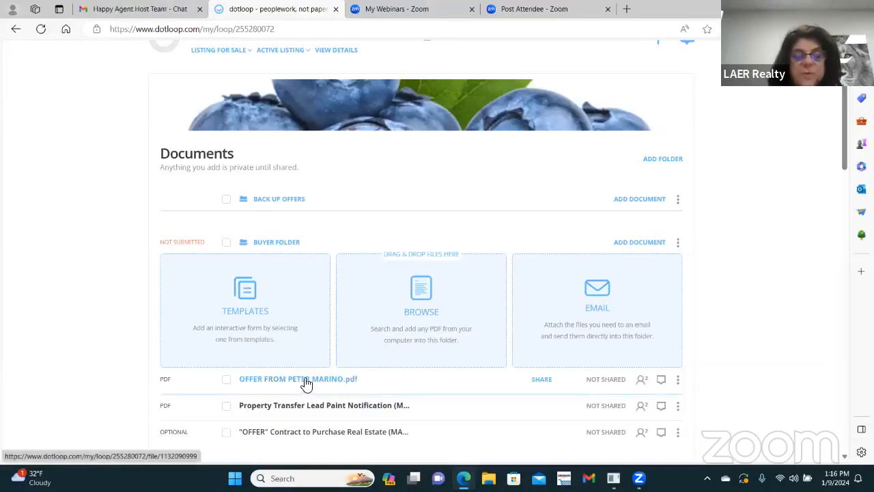
# Step: Drag the forwarded offer PDF from the Buyer Folder into the Back Up Offers folder
pyautogui.moveTo(306, 384); pyautogui.dragTo(323, 212)
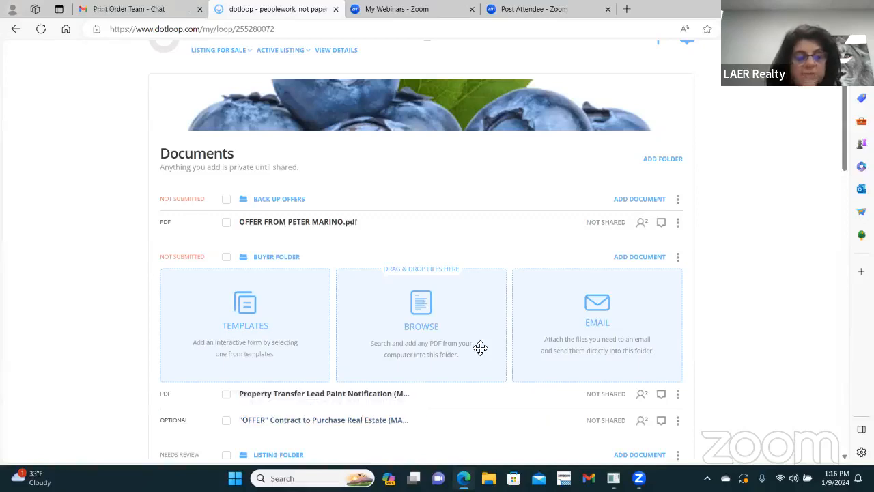
pyautogui.scroll(1, 610, 114)
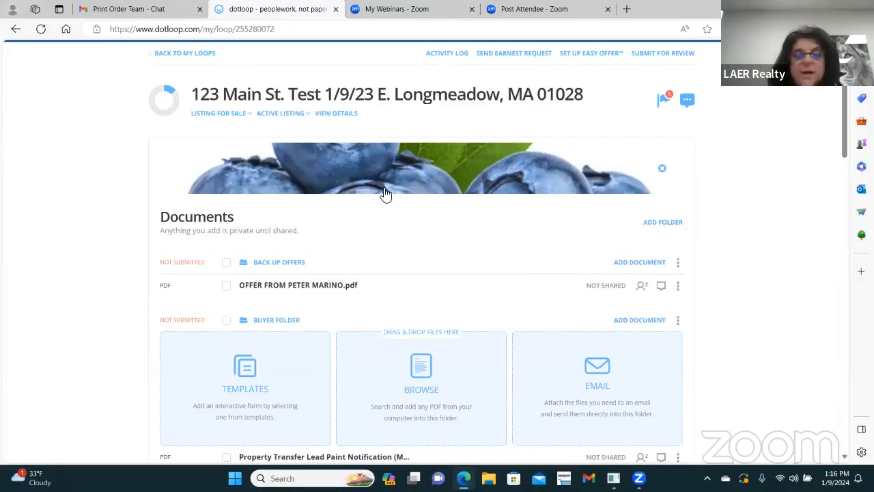
pyautogui.scroll(-1, 387, 196)
pyautogui.scroll(-1, 387, 196)
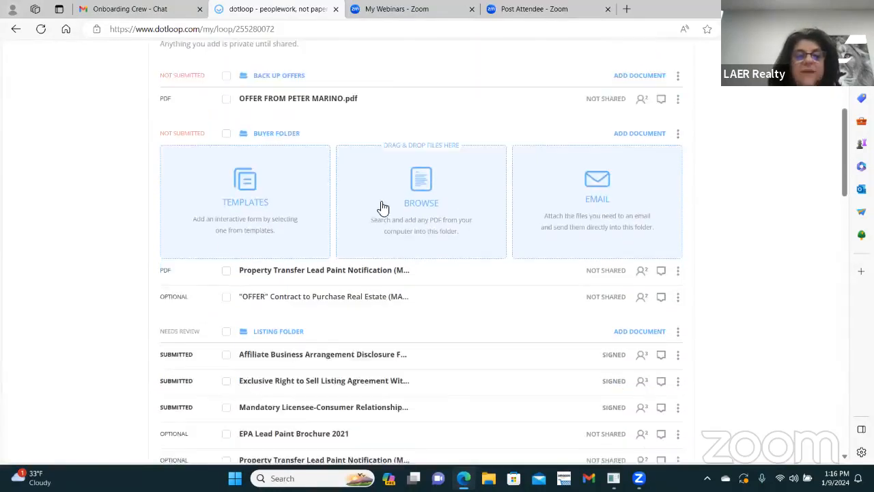
# Step: Open the Property Transfer Lead Paint Notification (MAR 800) and scroll to page 11's Seller's Disclosure
pyautogui.click(349, 271)
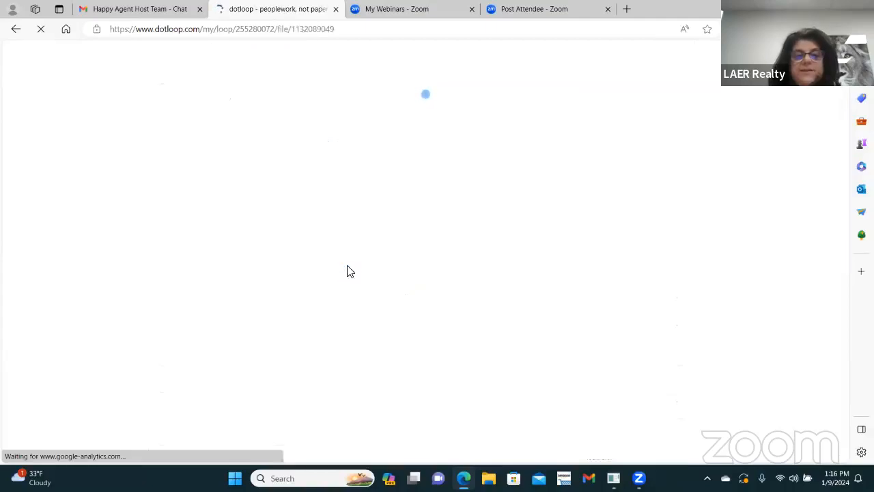
pyautogui.scroll(-3, 424, 273)
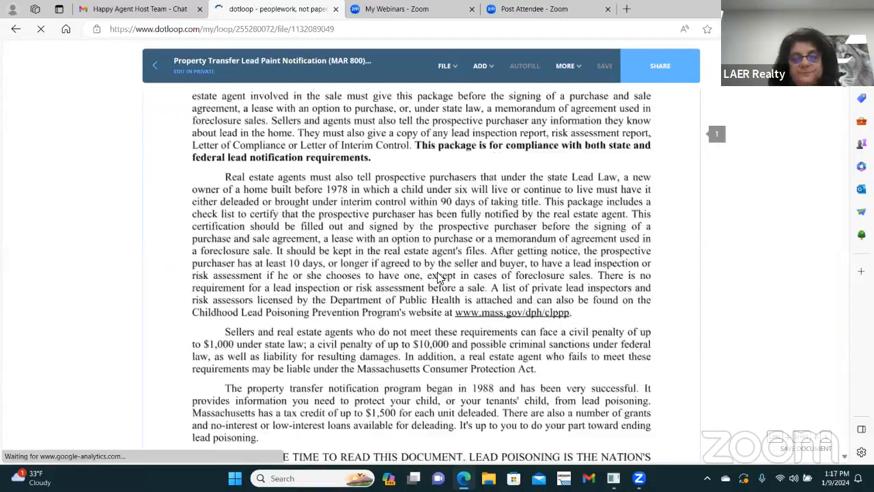
pyautogui.scroll(-20, 478, 307)
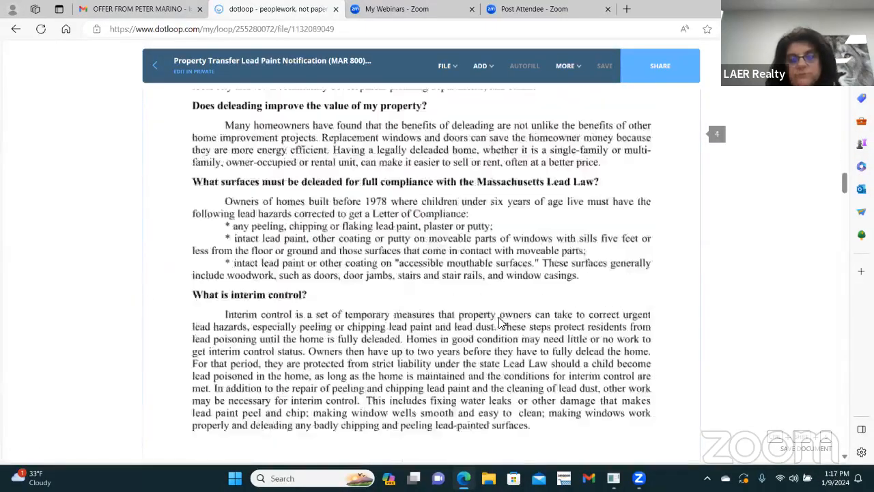
pyautogui.scroll(-20, 512, 342)
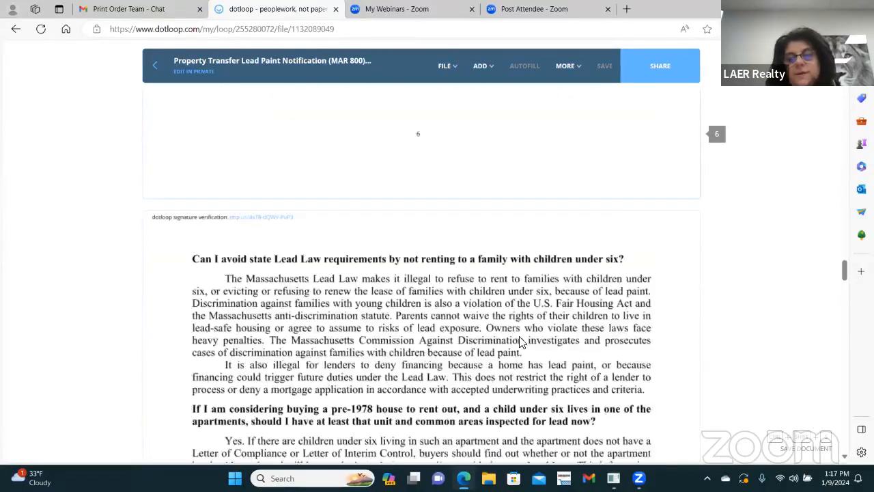
pyautogui.scroll(-20, 522, 341)
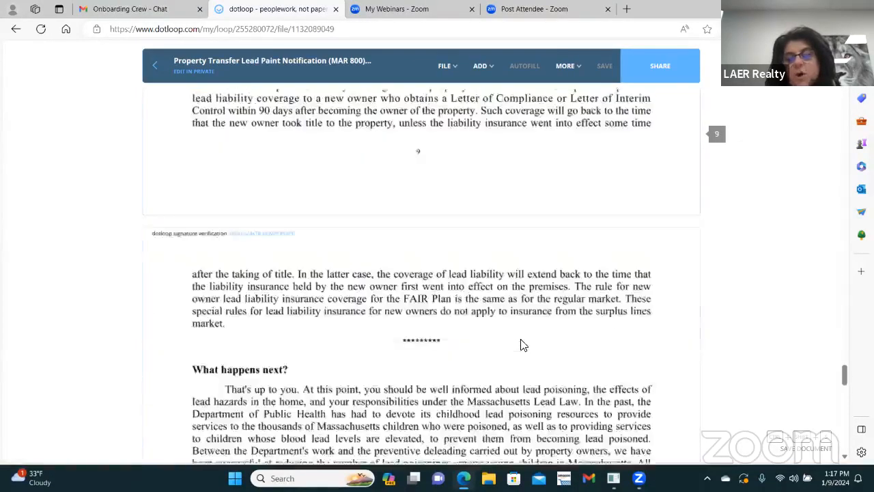
pyautogui.scroll(-20, 521, 340)
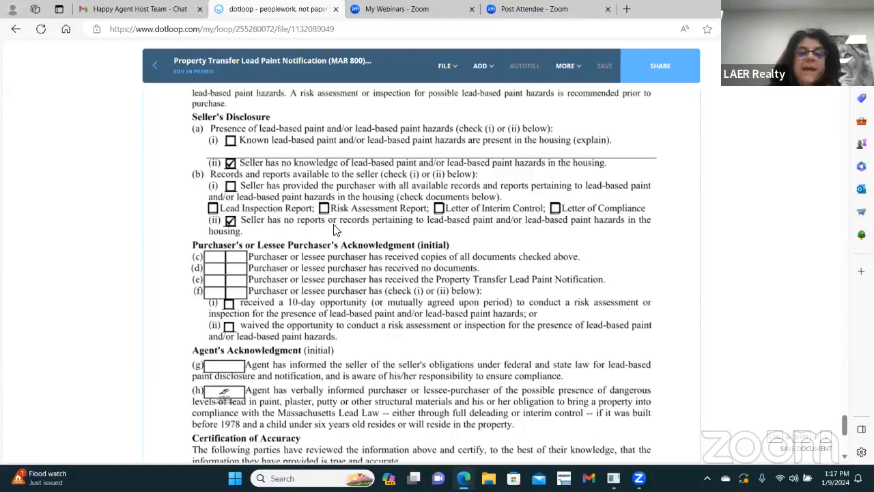
# Step: Add an initials field on purchaser acknowledgment line (d) and assign it to a loop participant
pyautogui.click(484, 66)
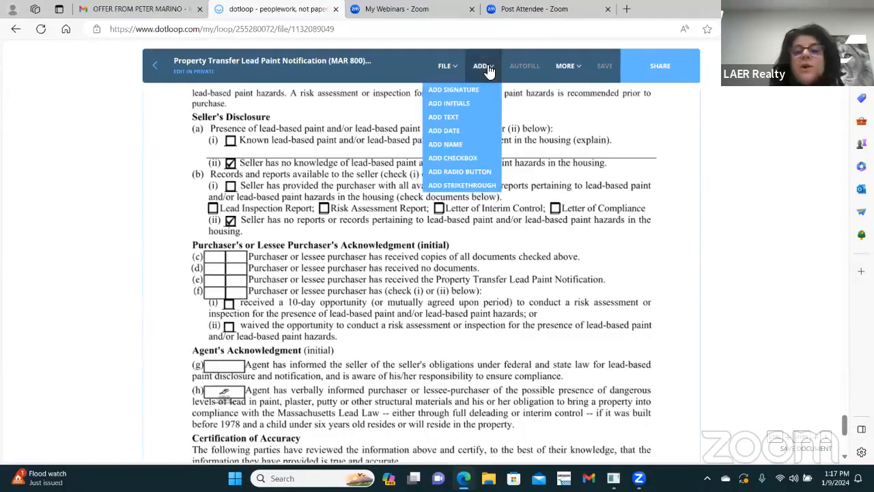
pyautogui.click(464, 104)
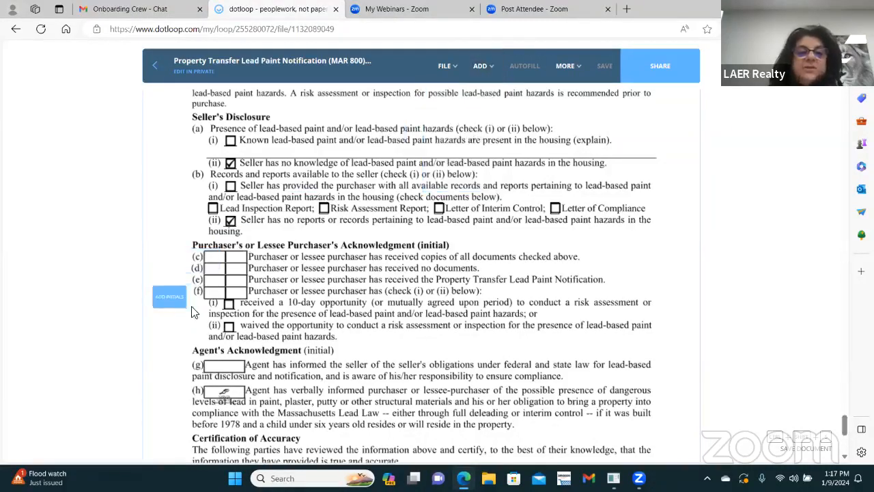
pyautogui.click(216, 286)
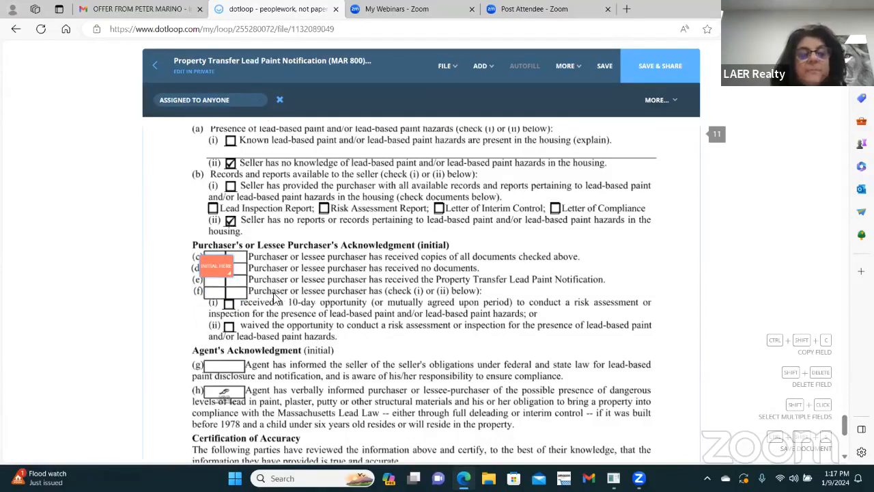
pyautogui.click(224, 267)
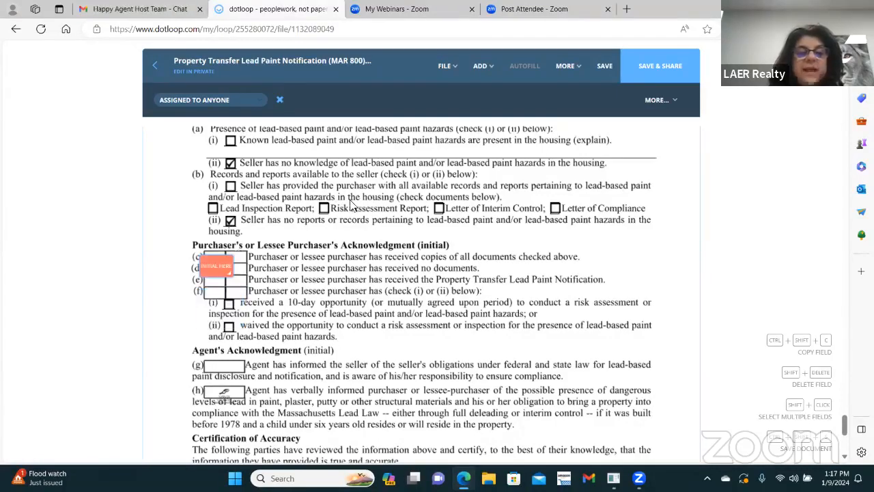
pyautogui.moveTo(227, 269)
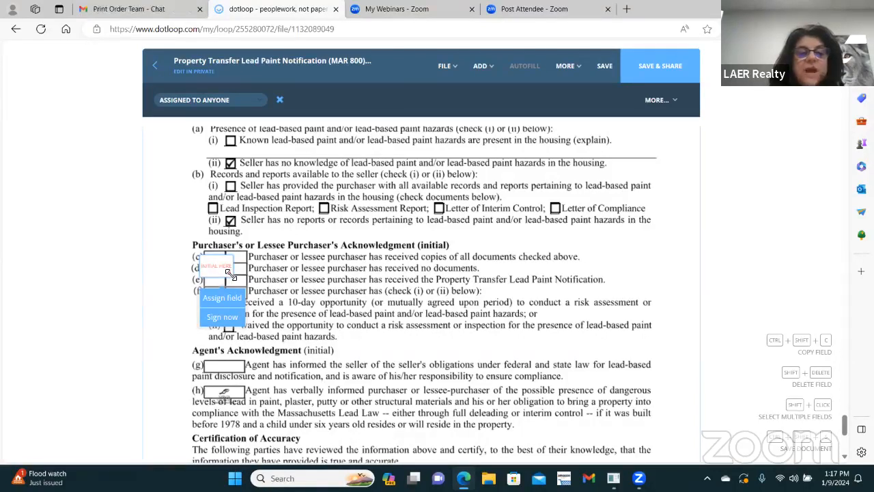
pyautogui.scroll(1, 229, 273)
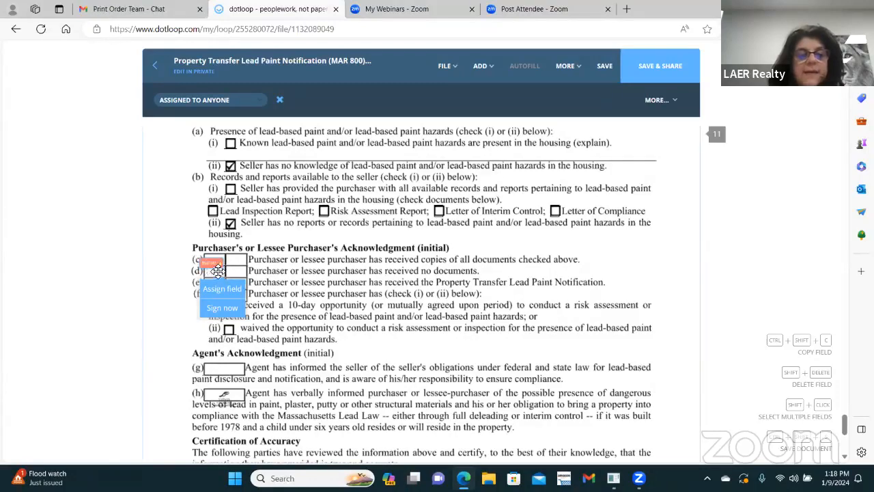
pyautogui.moveTo(218, 271); pyautogui.dragTo(220, 283)
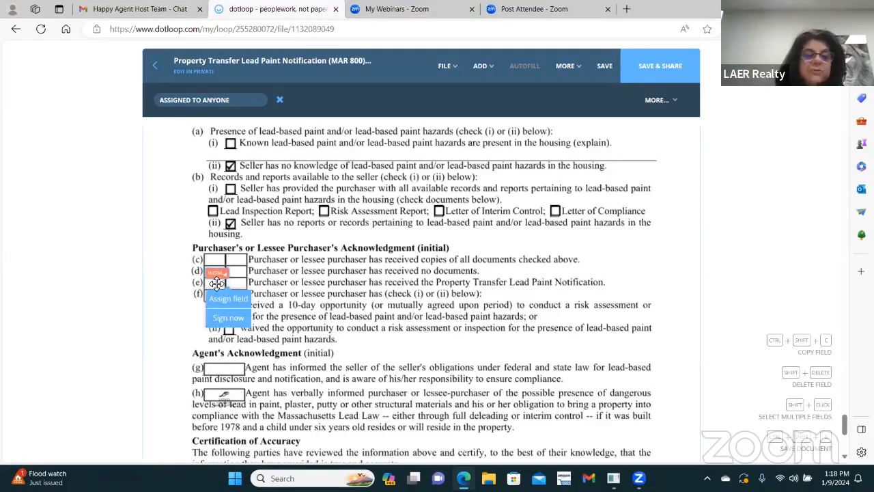
pyautogui.click(228, 298)
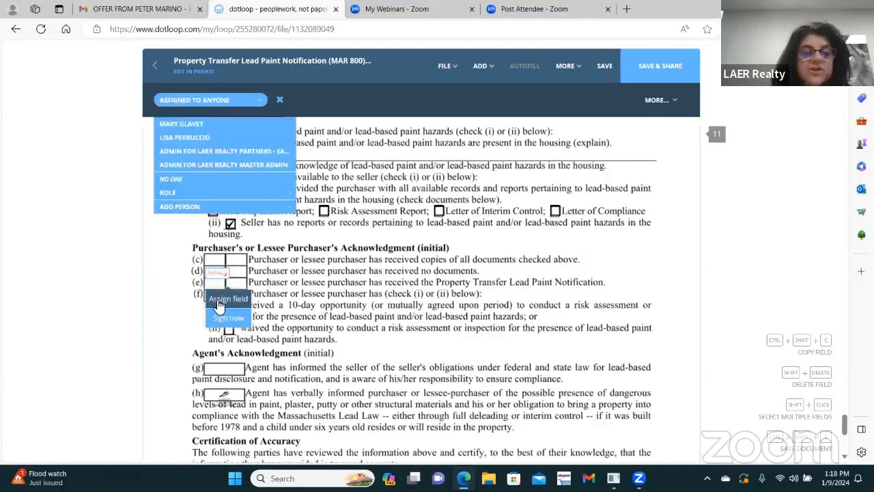
pyautogui.click(207, 126)
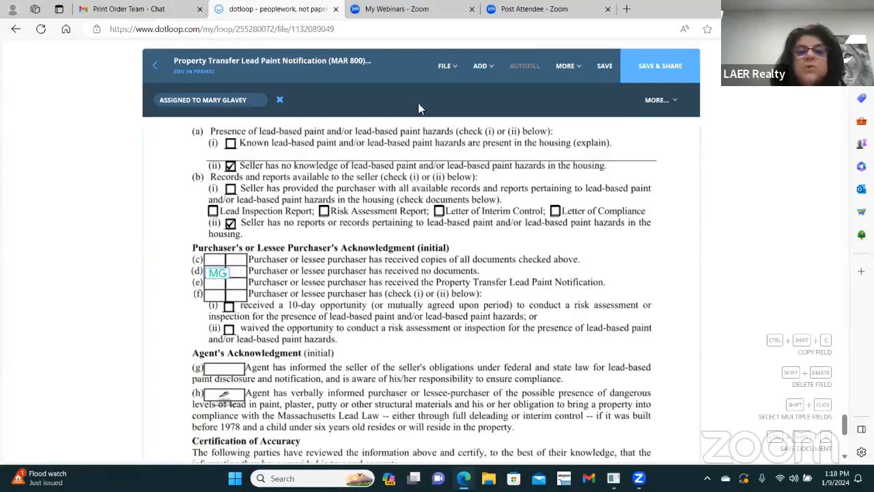
pyautogui.click(447, 66)
# Step: Add a resized initials field on line (e), assigned to the same participant as line (d)
pyautogui.click(480, 67)
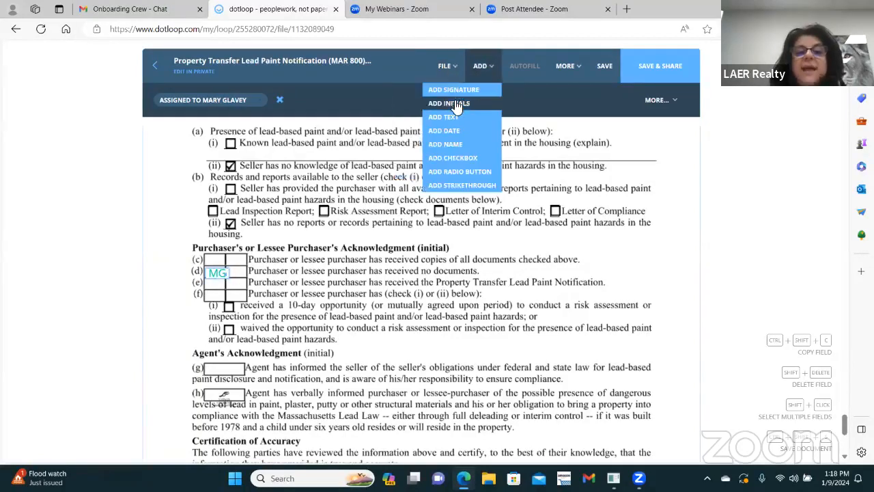
pyautogui.click(451, 106)
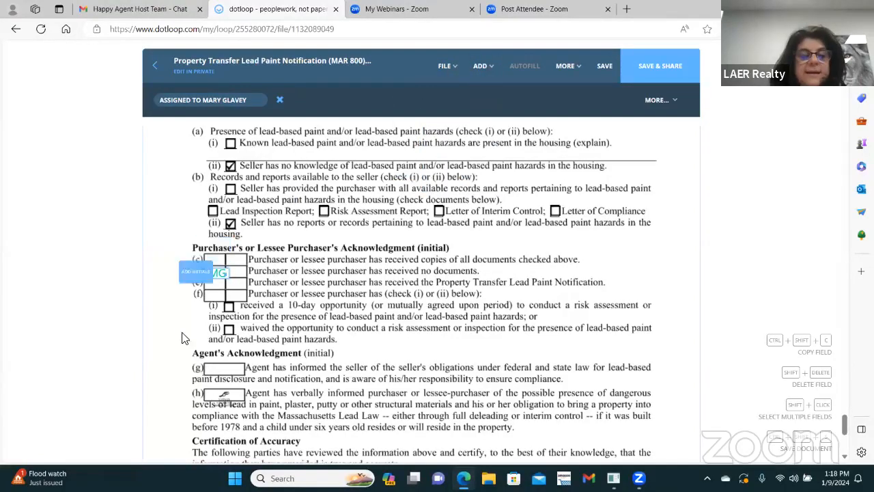
pyautogui.click(246, 293)
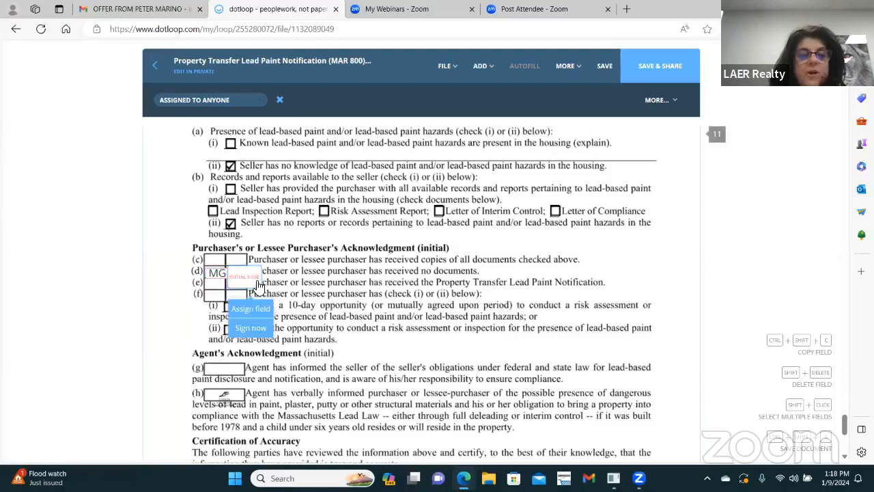
pyautogui.moveTo(259, 283); pyautogui.dragTo(247, 280)
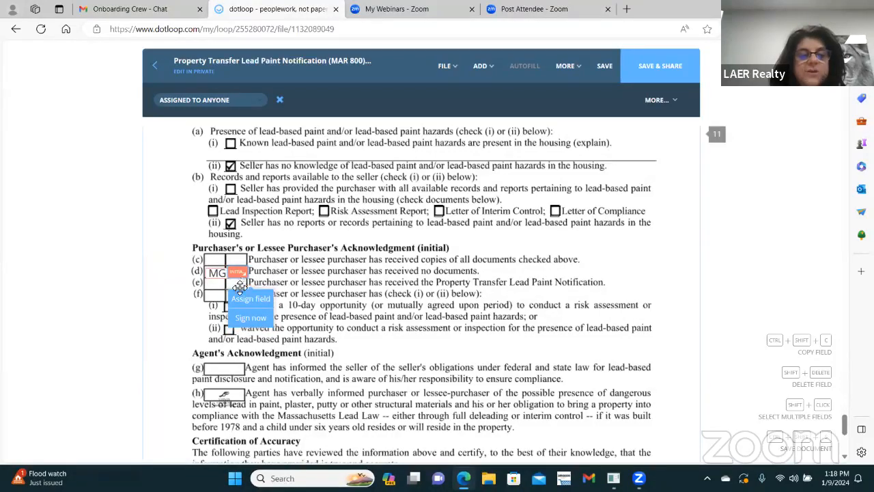
pyautogui.moveTo(239, 287); pyautogui.dragTo(220, 298)
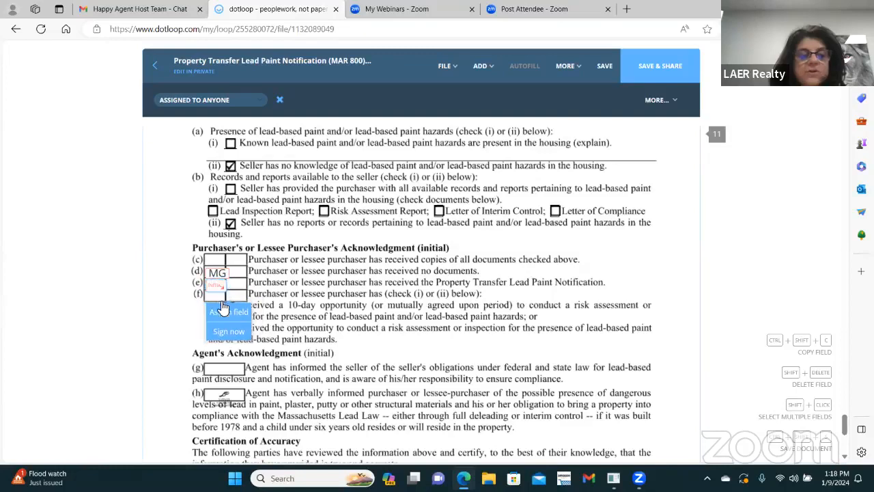
pyautogui.click(228, 312)
pyautogui.click(179, 125)
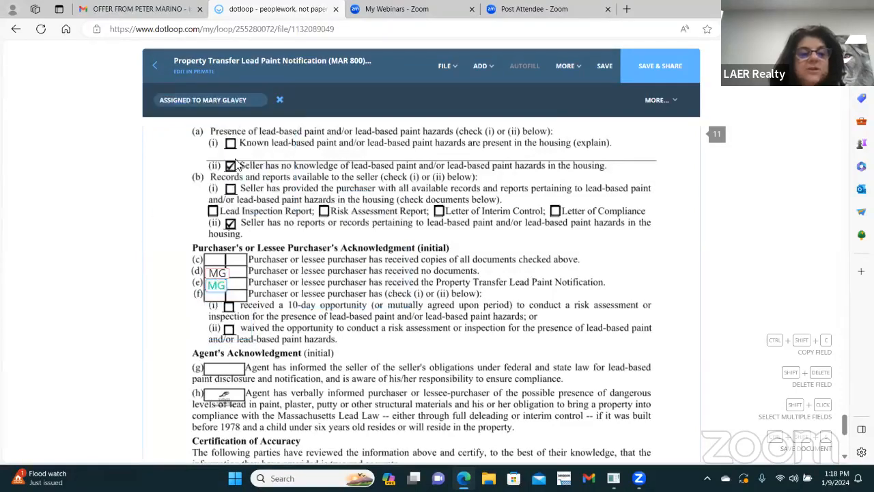
pyautogui.click(613, 188)
pyautogui.click(482, 66)
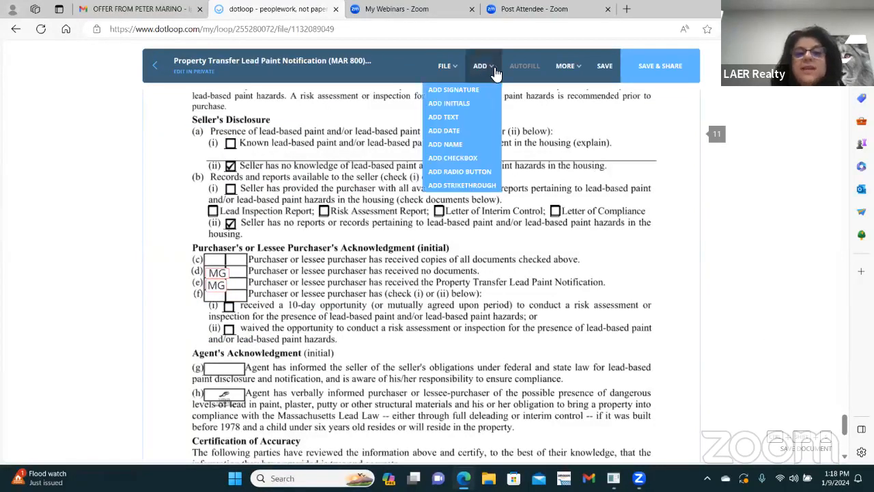
pyautogui.click(453, 89)
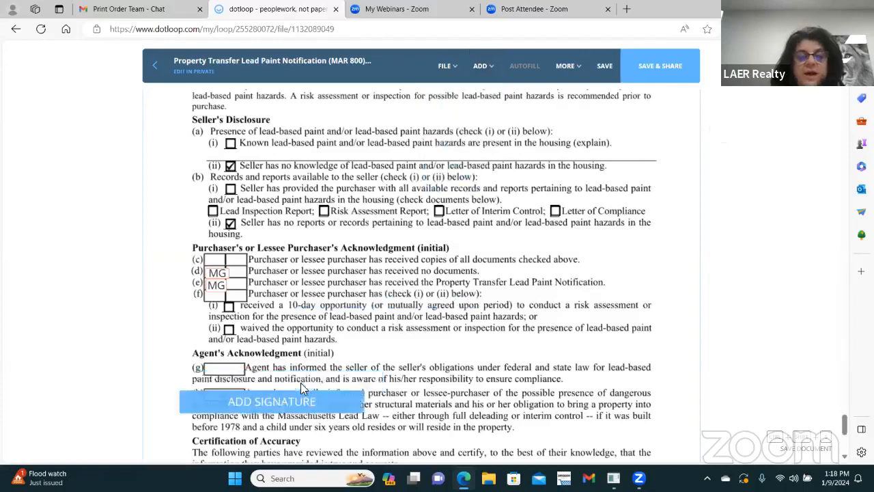
# Step: Place a signature field on the first Purchaser line, assign it to the seller, and save
pyautogui.scroll(-5, 300, 382)
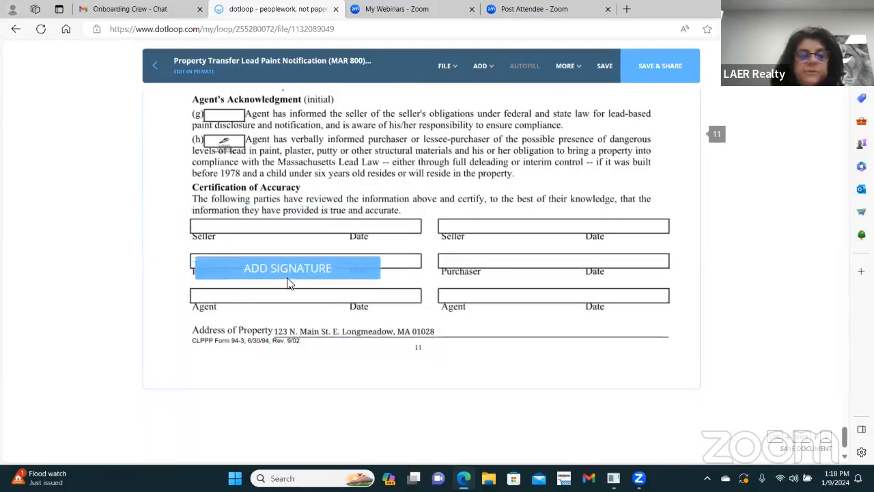
pyautogui.click(279, 275)
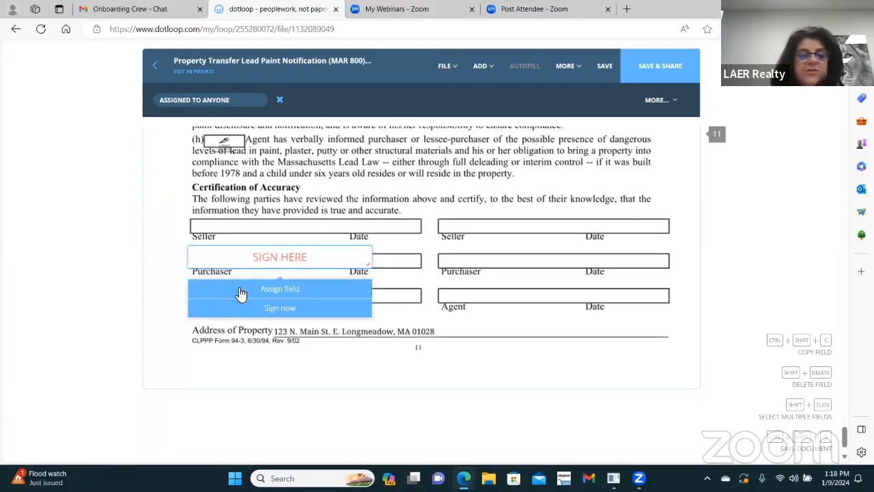
pyautogui.click(240, 290)
pyautogui.click(198, 124)
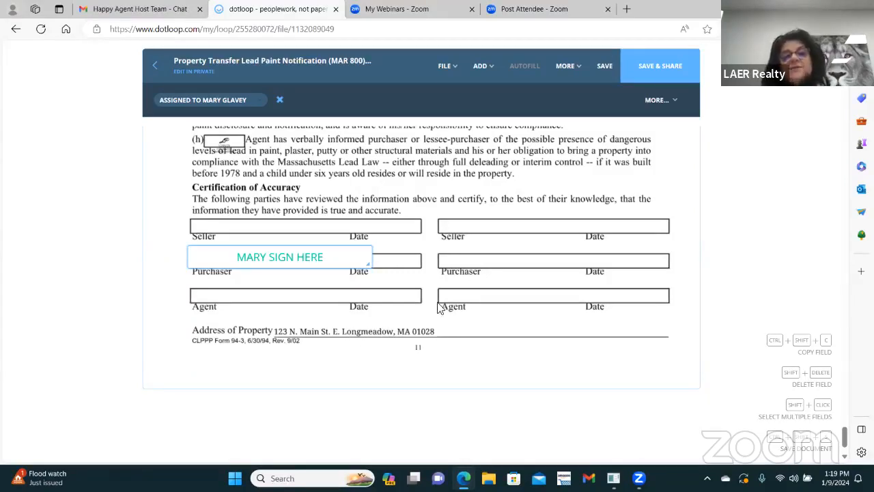
pyautogui.click(608, 68)
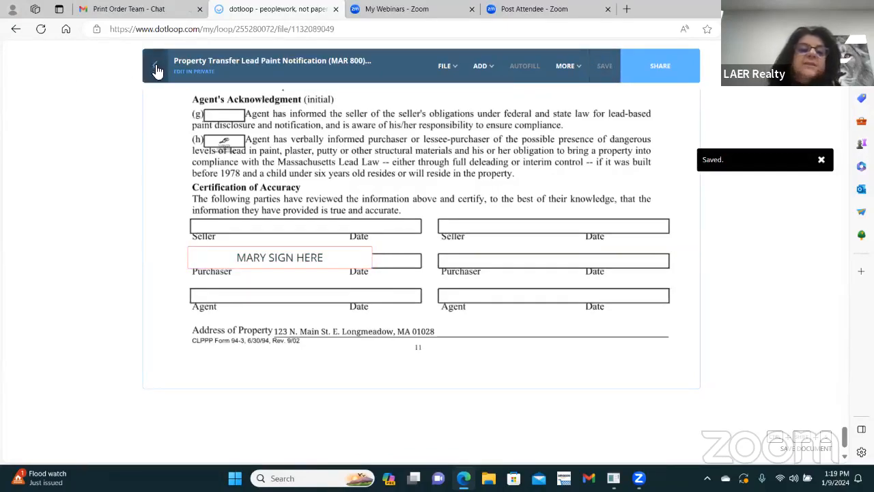
# Step: Move the seller's initials field from line (d) up to line (c)
pyautogui.scroll(8, 274, 200)
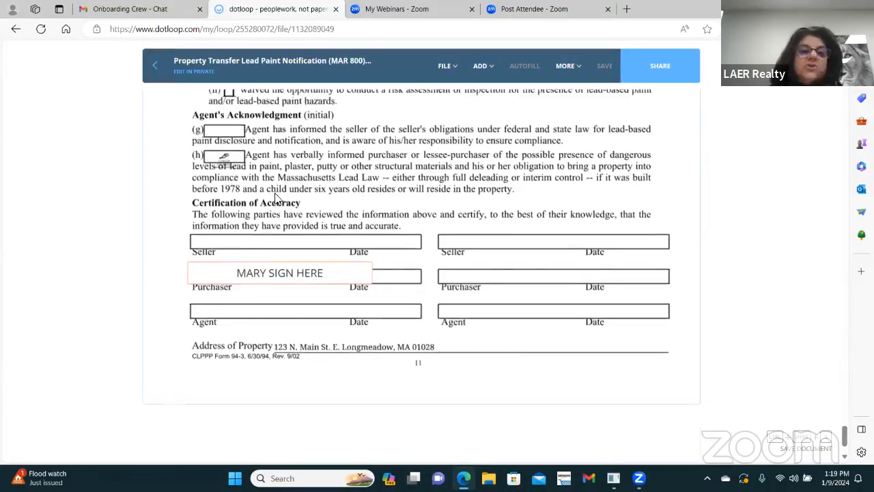
pyautogui.scroll(-3, 315, 171)
pyautogui.click(481, 66)
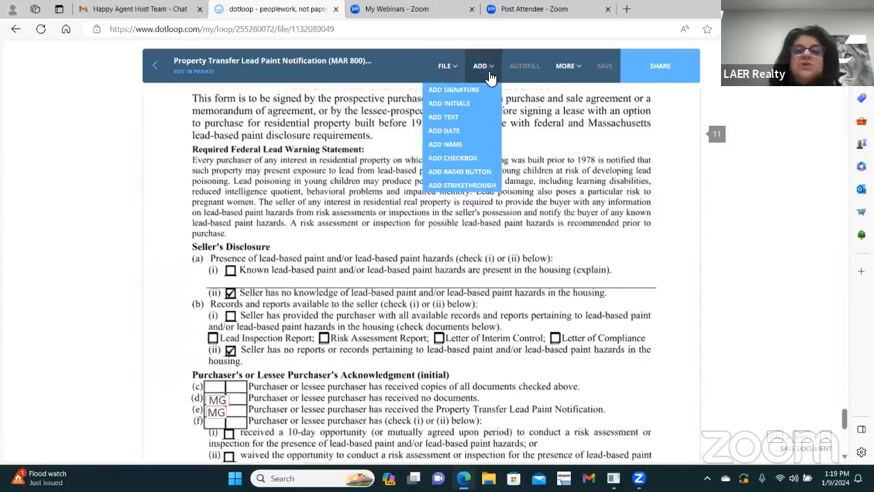
pyautogui.scroll(-1, 201, 362)
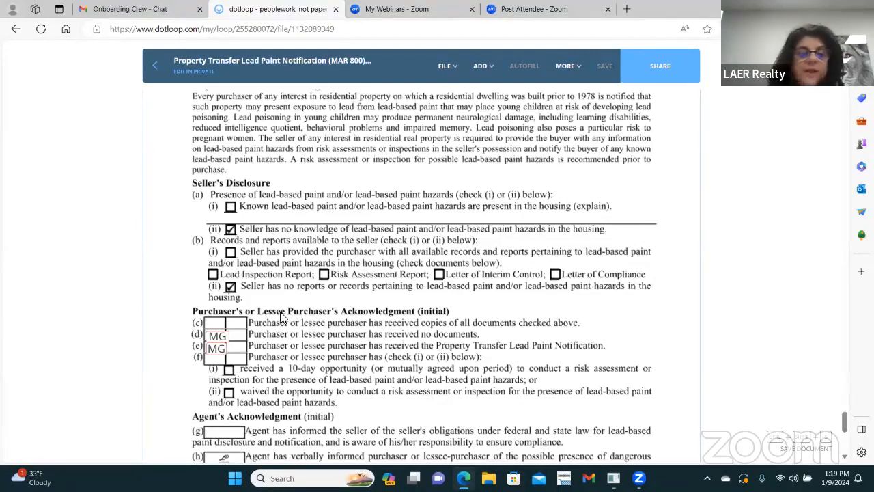
pyautogui.click(213, 335)
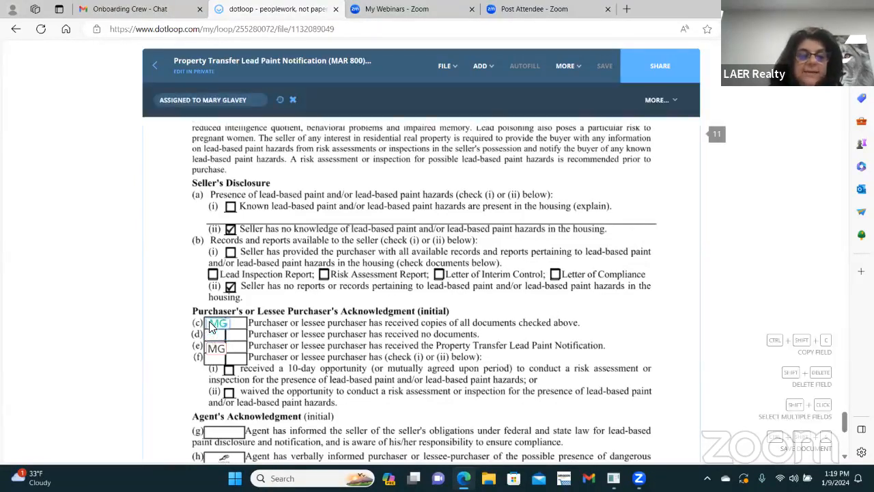
pyautogui.moveTo(209, 322); pyautogui.dragTo(210, 322)
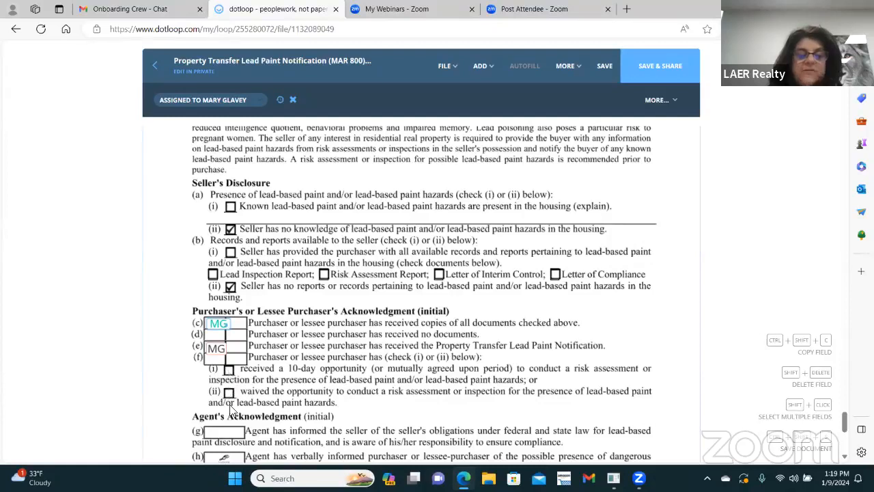
# Step: Place a checkbox on the 10-day inspection line (i) and save the form
pyautogui.click(480, 66)
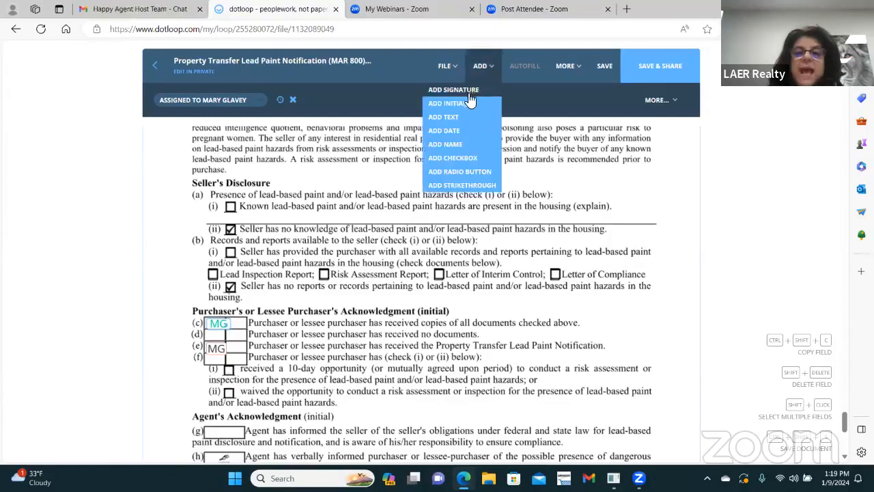
pyautogui.click(453, 160)
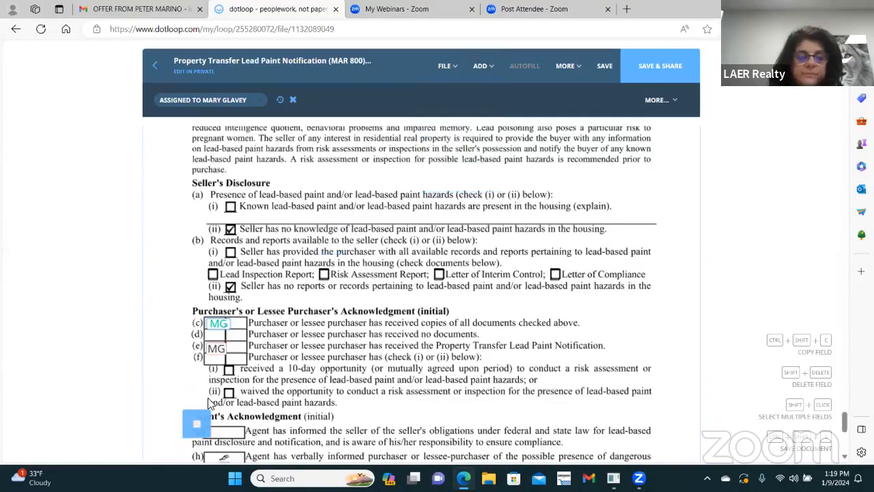
pyautogui.click(230, 369)
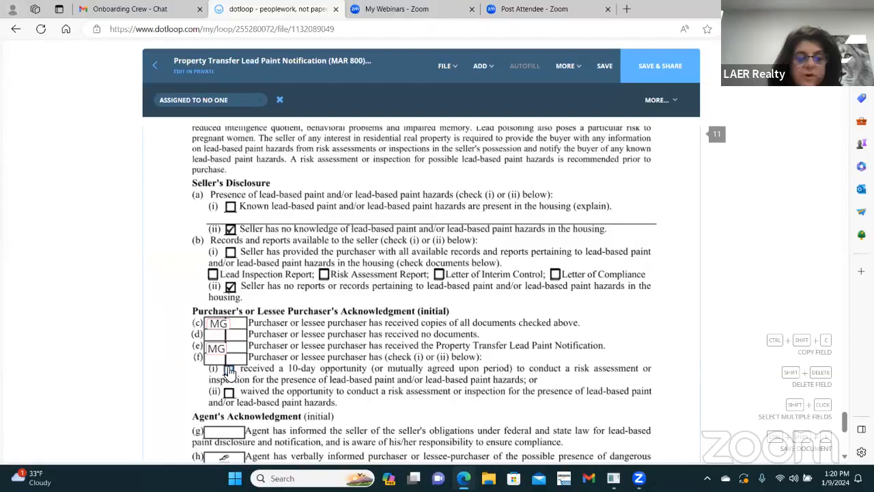
pyautogui.scroll(-4, 445, 129)
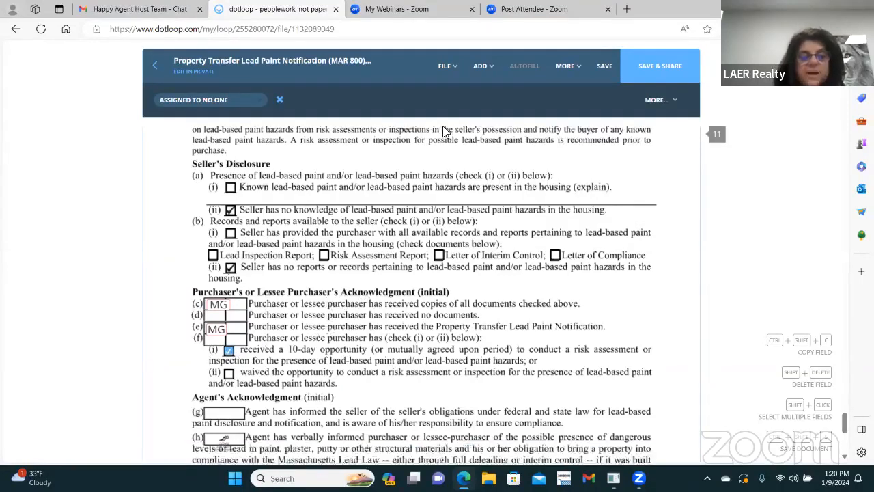
pyautogui.click(606, 66)
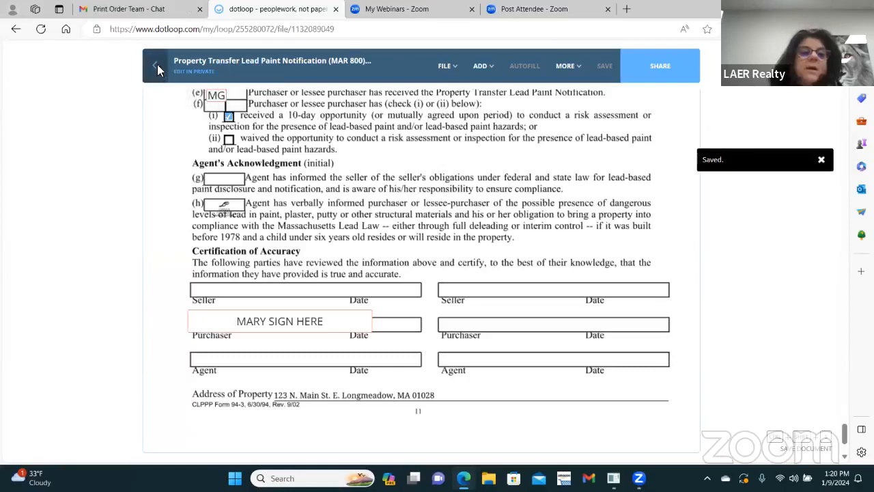
pyautogui.click(157, 67)
# Step: Decline sharing the documents, check and close the compliance review notes, and scroll to People
pyautogui.click(455, 294)
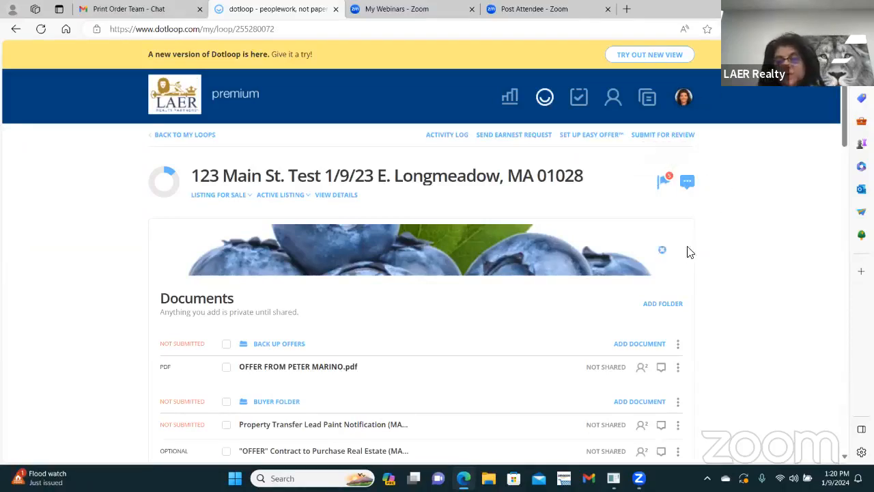
pyautogui.click(689, 183)
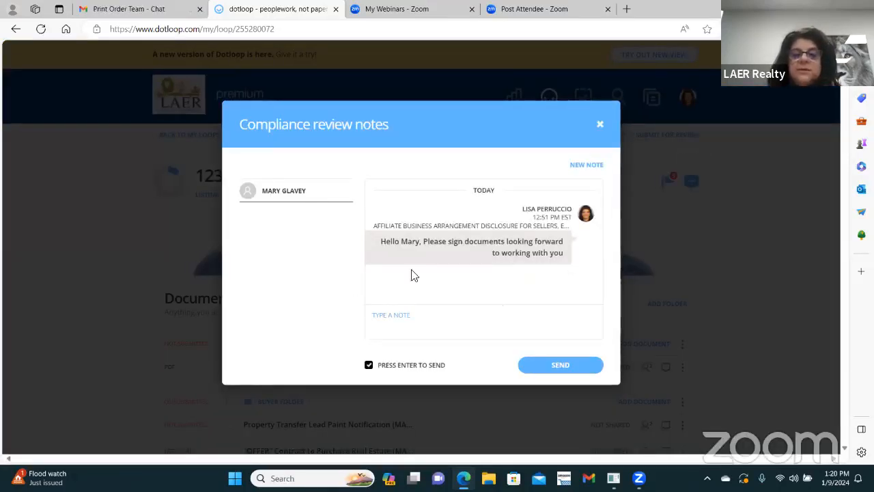
pyautogui.click(599, 127)
pyautogui.scroll(-5, 506, 248)
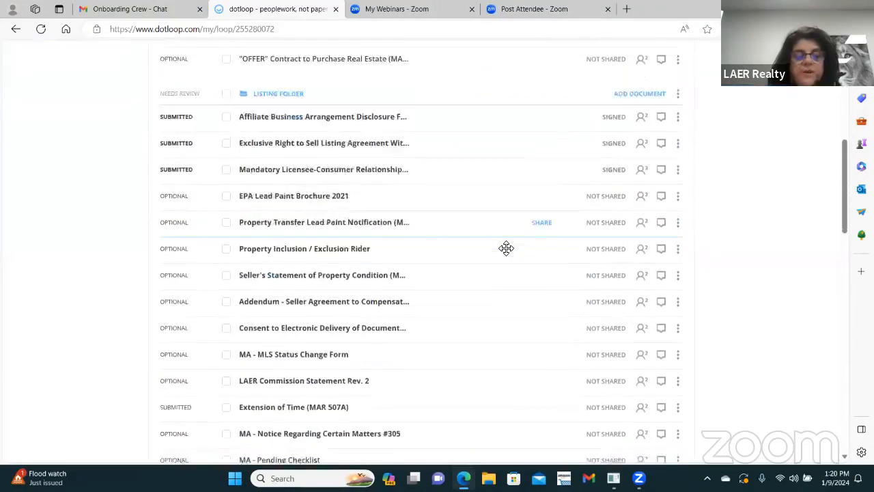
pyautogui.scroll(-10, 506, 248)
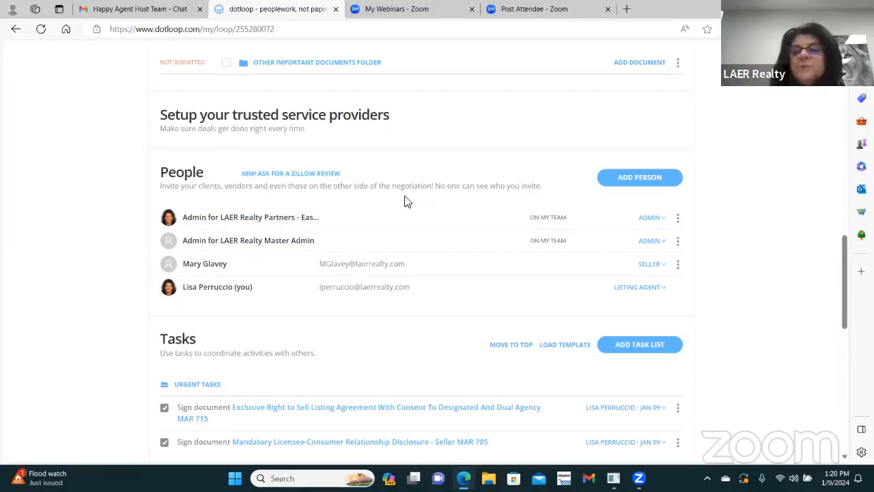
# Step: Start a new person entry with the buyer's agent's full name and saved e-mail address
pyautogui.click(652, 177)
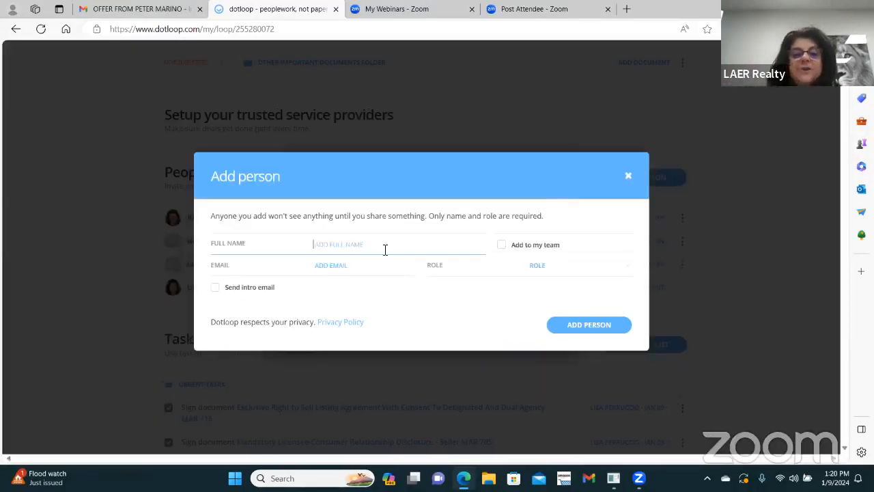
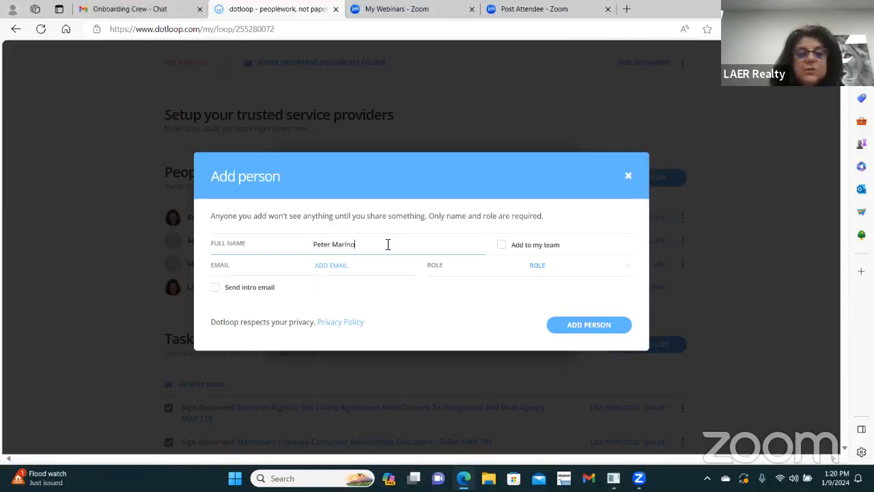
pyautogui.press('Tab')
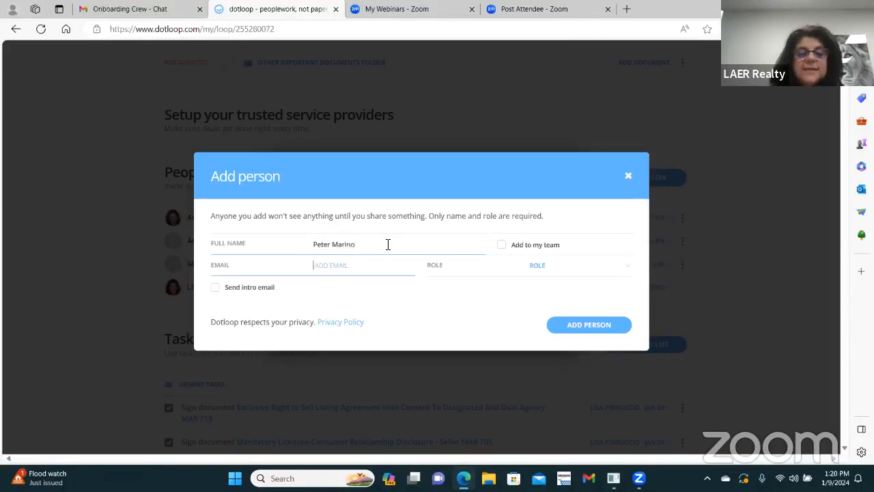
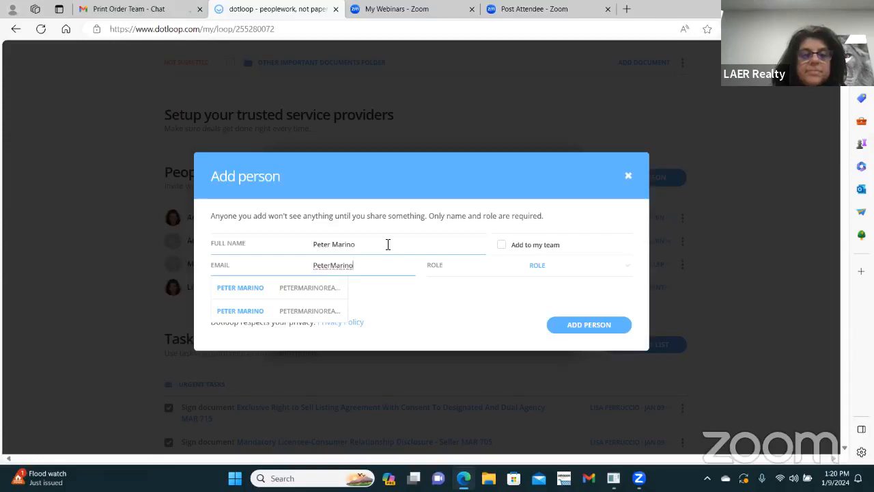
pyautogui.click(326, 295)
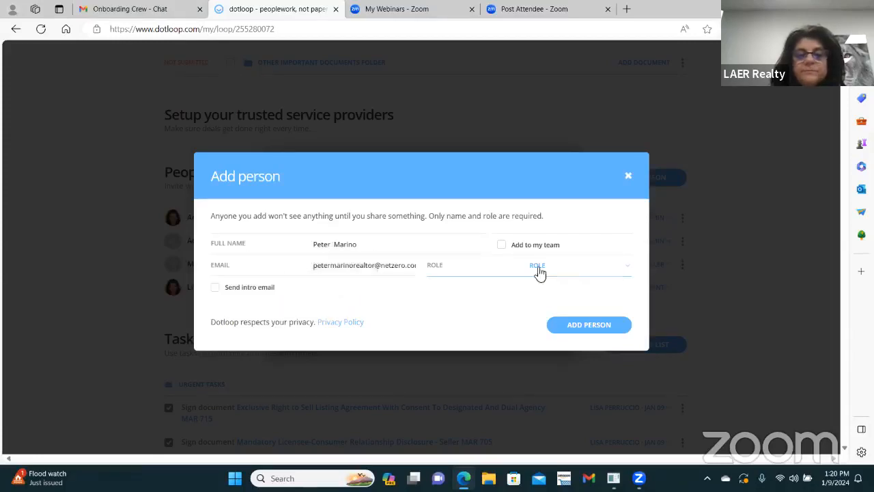
# Step: Set the new person's role to Buying Agent and add them to the loop
pyautogui.click(627, 273)
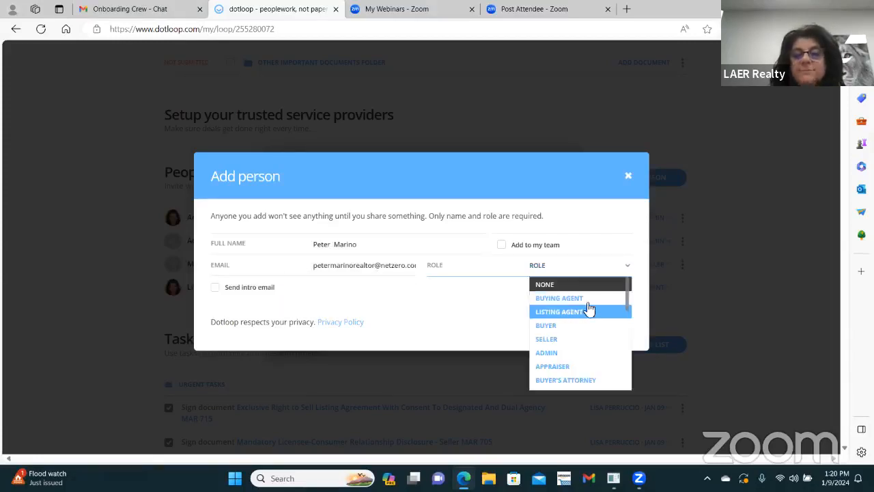
pyautogui.click(586, 306)
pyautogui.click(584, 404)
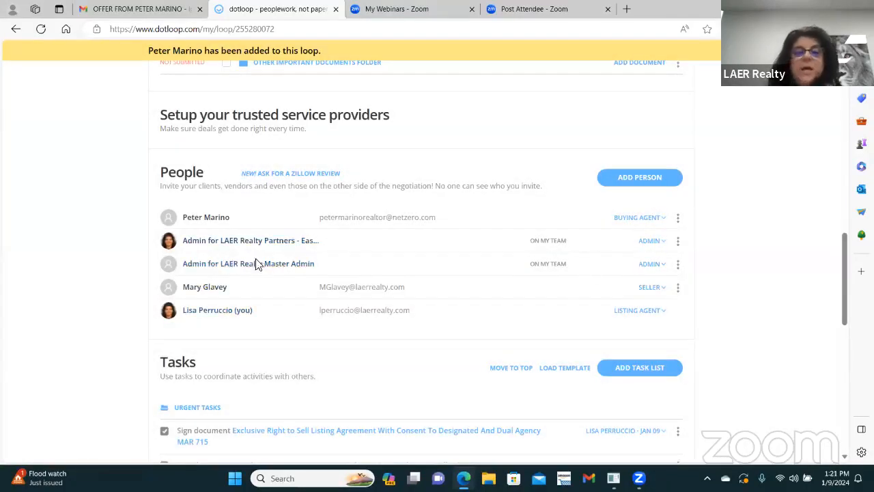
pyautogui.scroll(15, 458, 299)
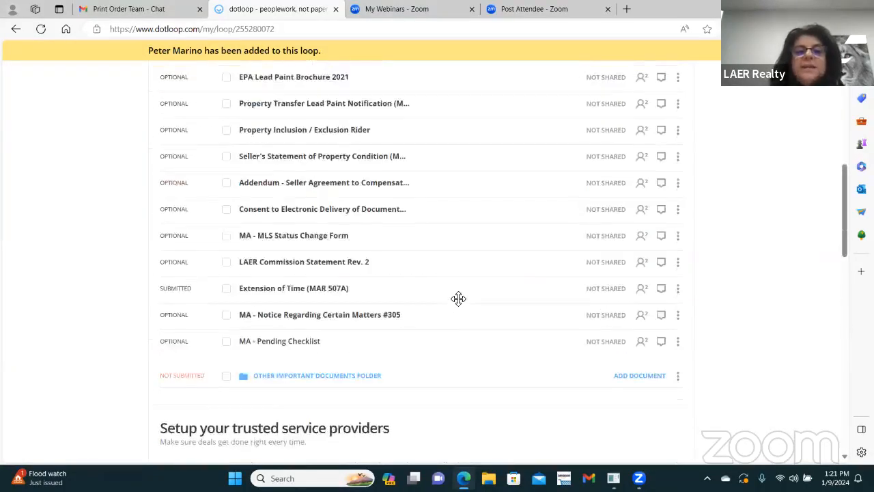
pyautogui.scroll(-10, 363, 307)
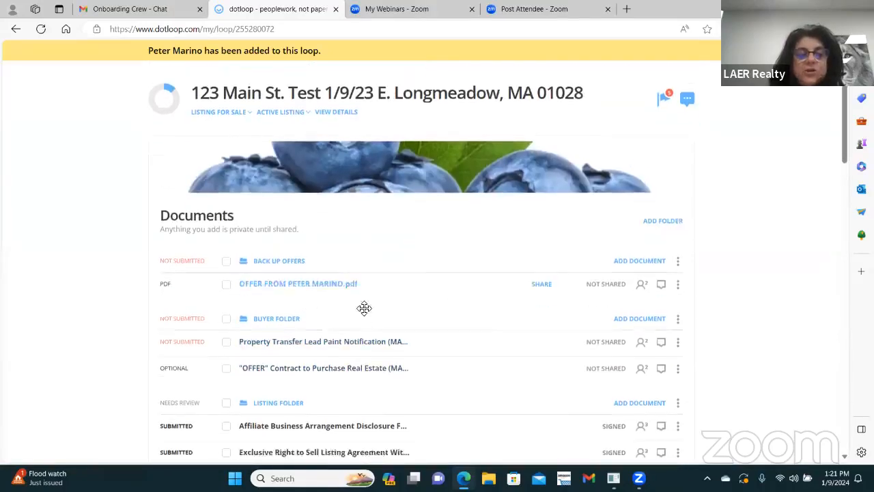
pyautogui.scroll(-1, 442, 293)
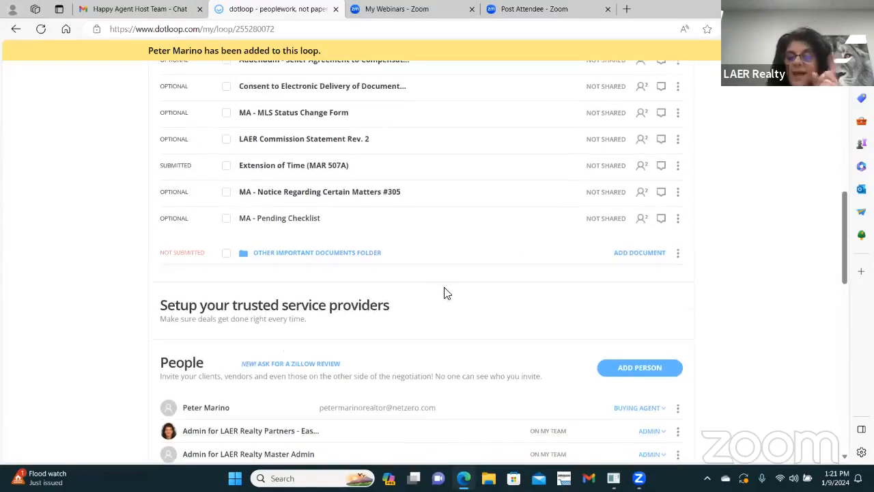
pyautogui.scroll(-2, 495, 247)
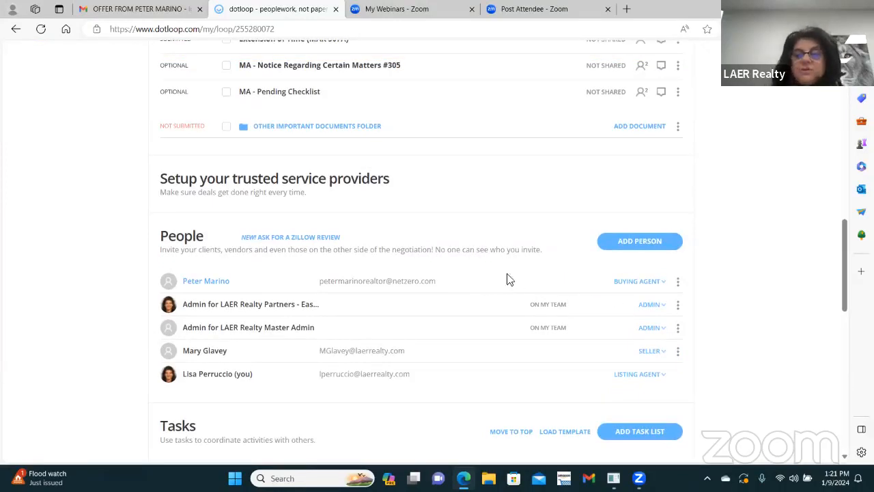
# Step: Start a new person entry with the coordinator's full name, filling e-mail from the saved contact
pyautogui.click(615, 244)
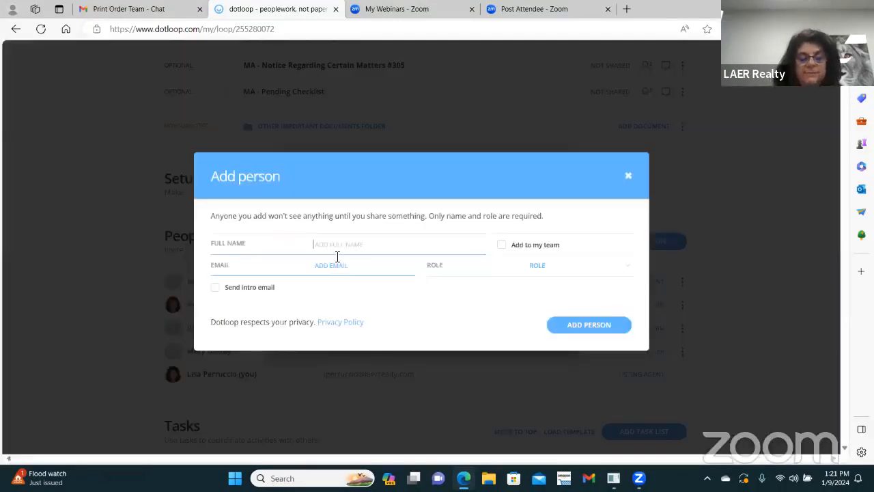
pyautogui.write('chri')
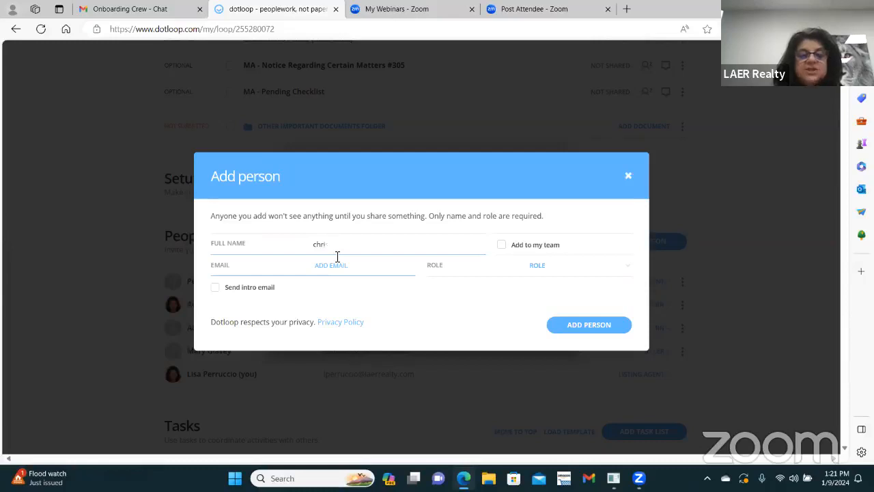
pyautogui.press('BackSpace')
pyautogui.press('BackSpace')
pyautogui.press('BackSpace')
pyautogui.press('BackSpace')
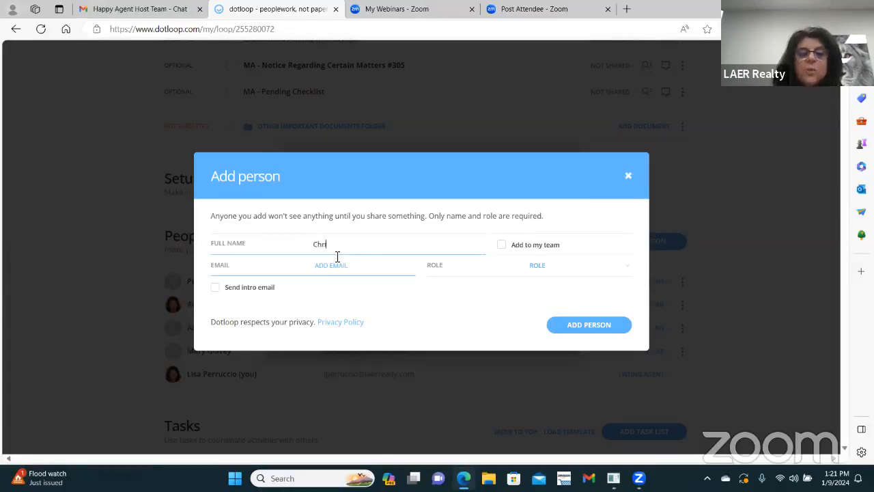
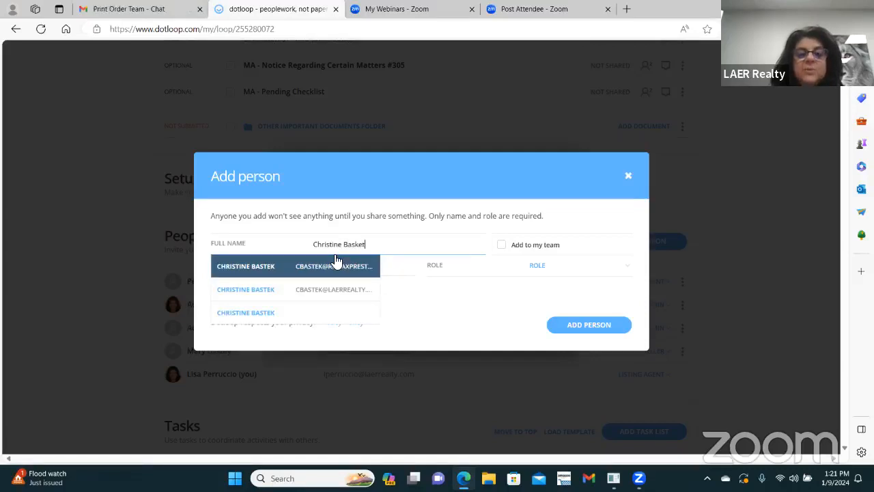
pyautogui.write('t')
pyautogui.press('BackSpace')
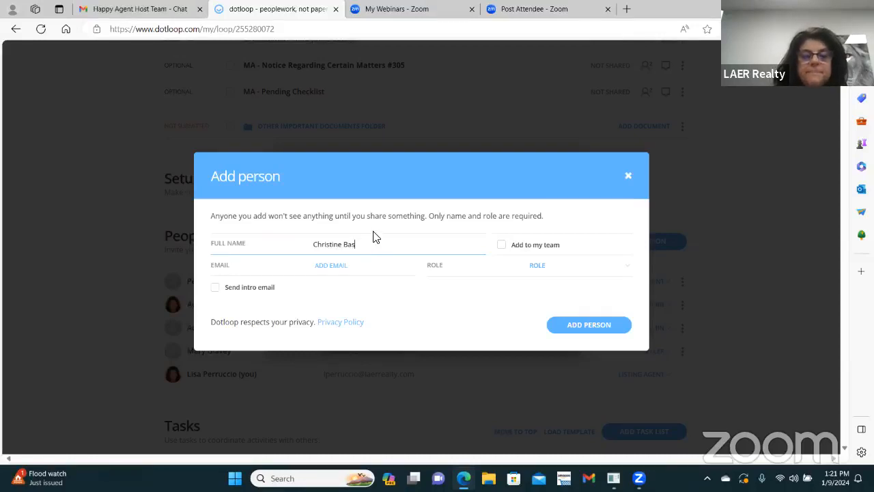
pyautogui.write('k')
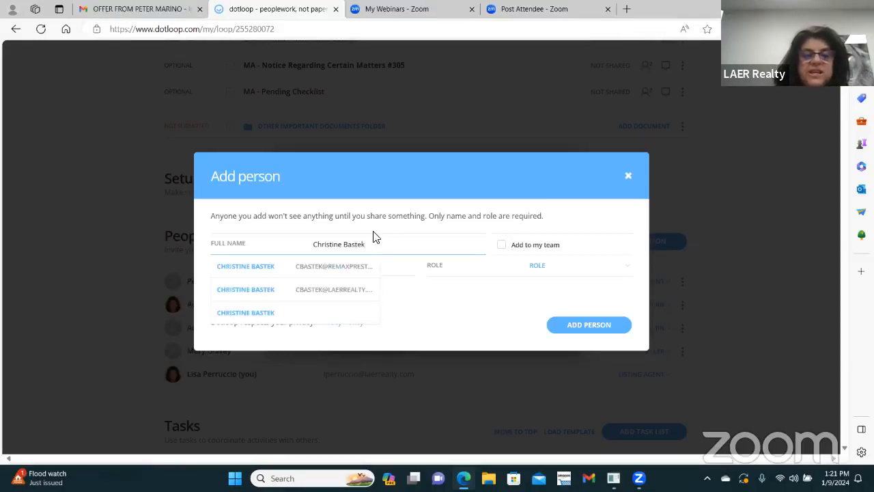
pyautogui.click(338, 268)
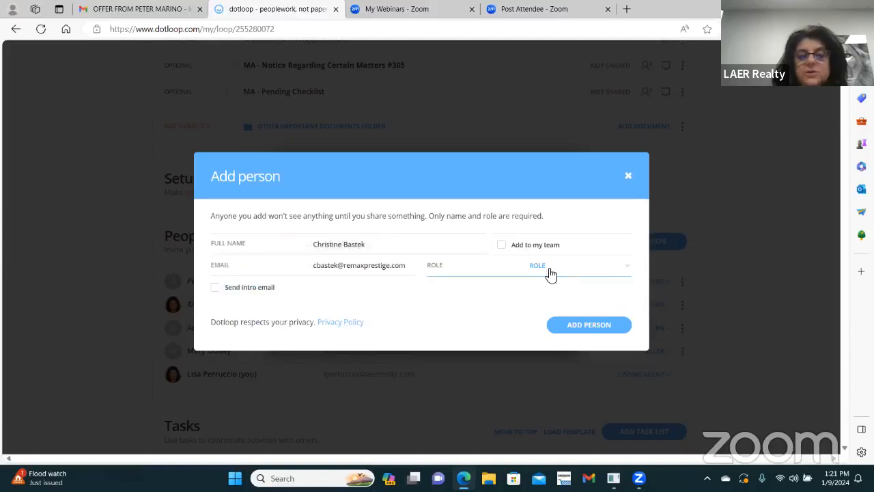
# Step: Make them a Transaction Coordinator on my team and add them to the loop
pyautogui.click(629, 270)
pyautogui.scroll(-5, 584, 355)
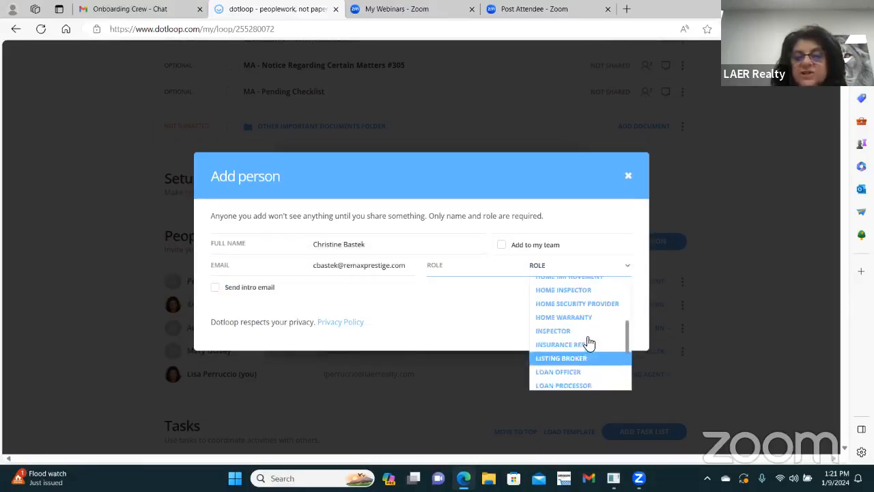
pyautogui.scroll(-3, 588, 341)
pyautogui.click(572, 385)
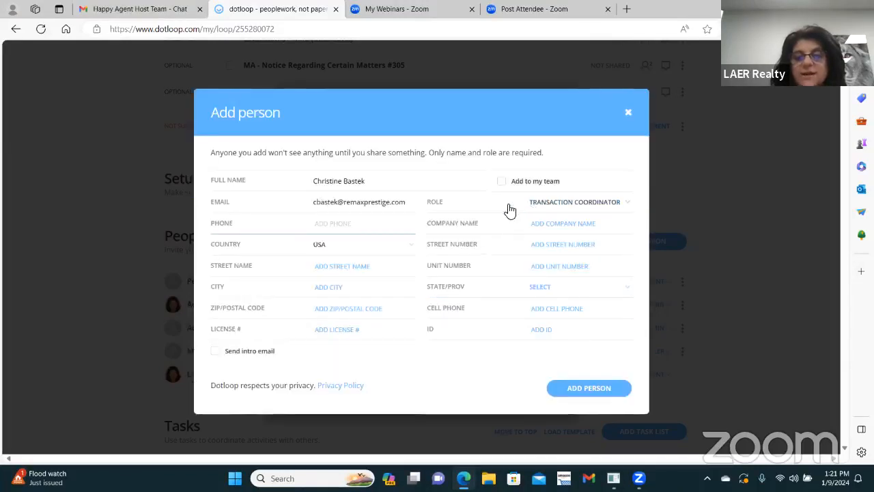
pyautogui.click(501, 181)
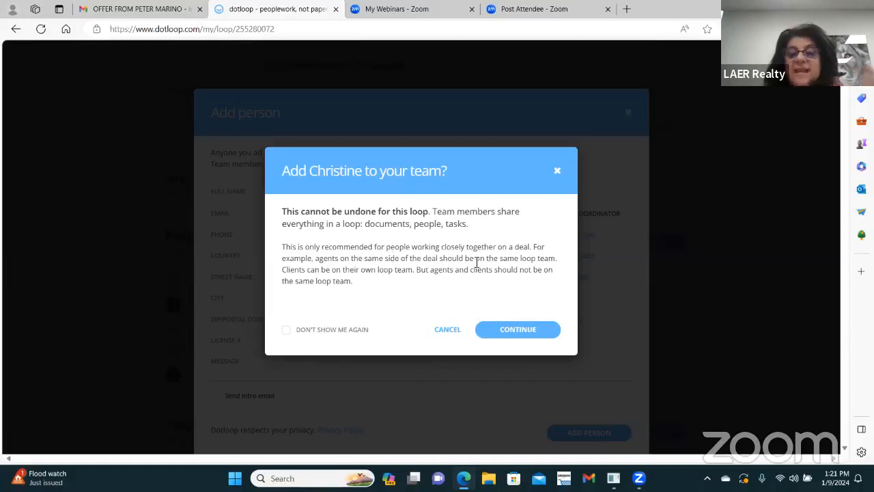
pyautogui.click(512, 330)
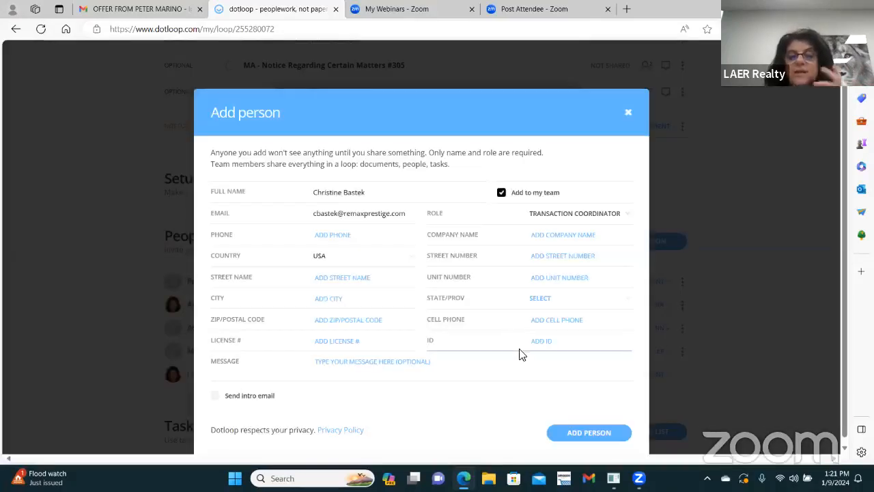
pyautogui.click(599, 437)
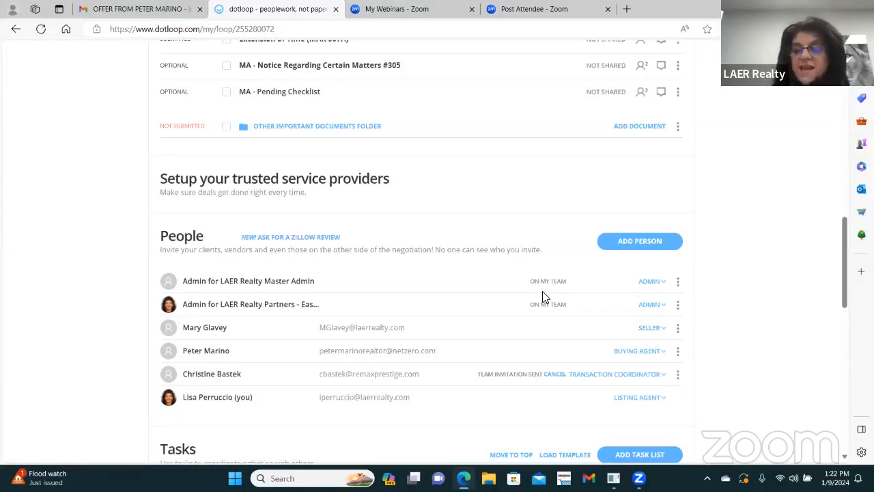
# Step: In the buying agent's compliance notes thread, post a greeting note requesting the fully executed offer
pyautogui.scroll(6, 447, 262)
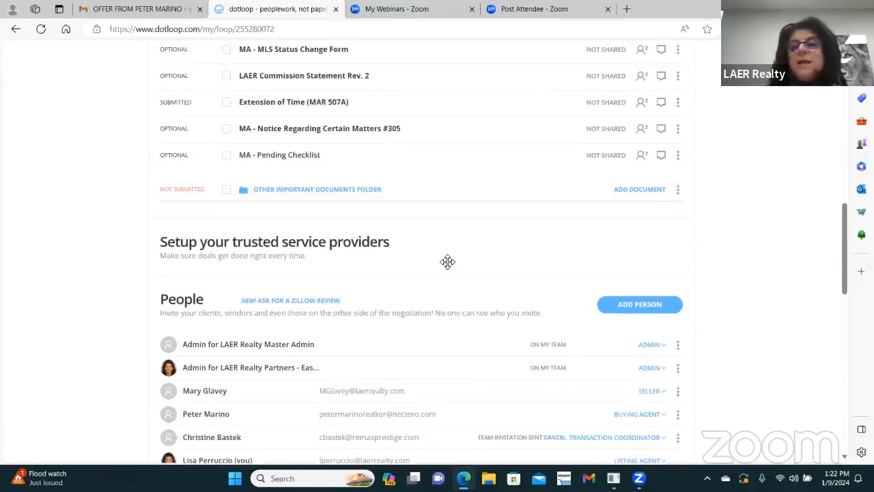
pyautogui.scroll(5, 572, 267)
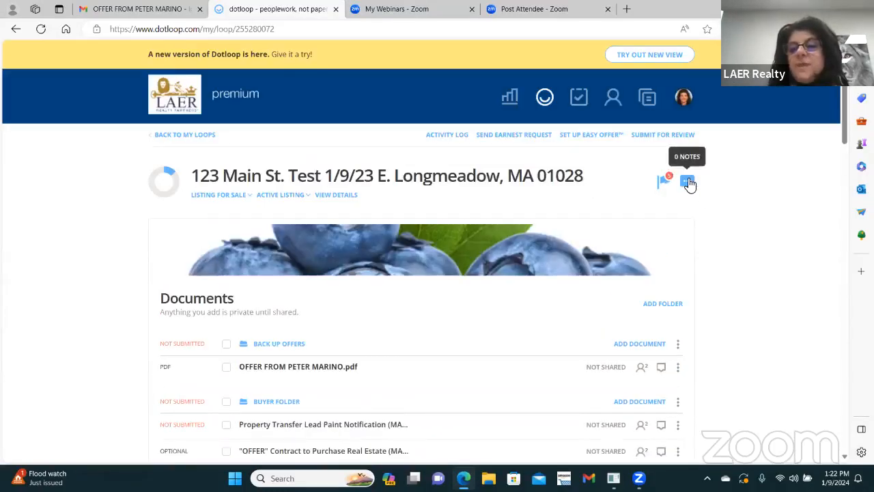
pyautogui.click(687, 183)
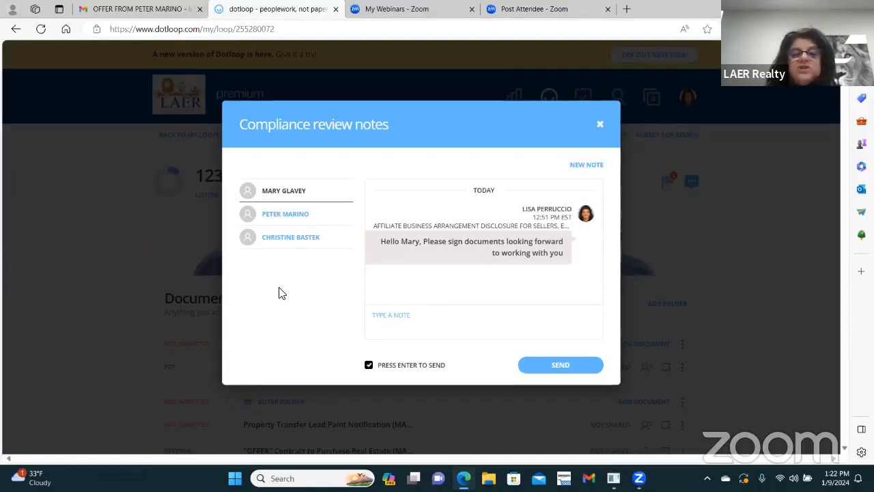
pyautogui.click(299, 215)
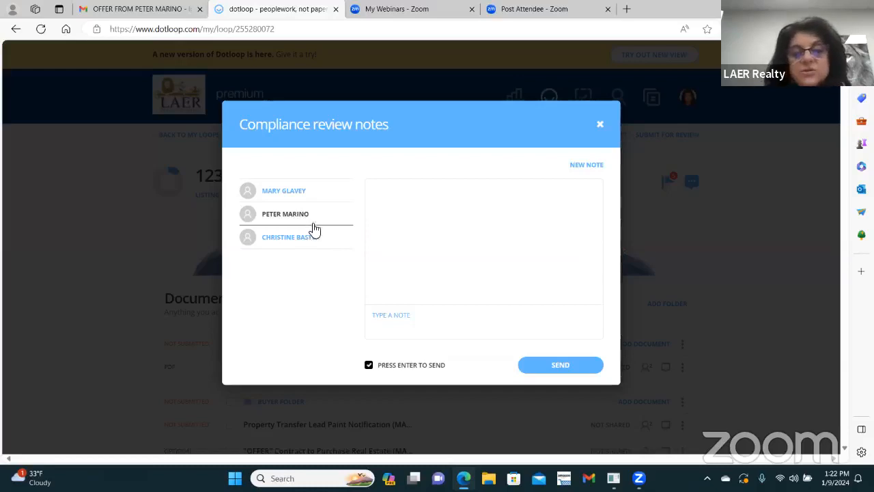
pyautogui.click(387, 322)
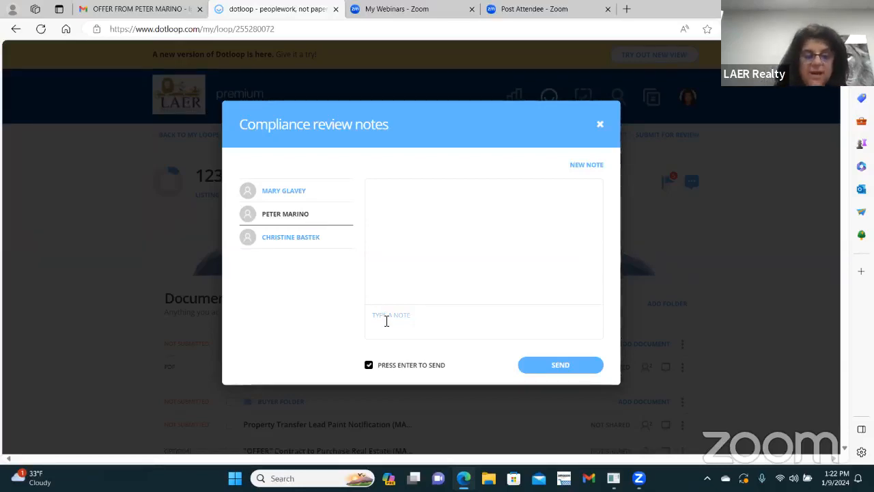
pyautogui.write('Hello')
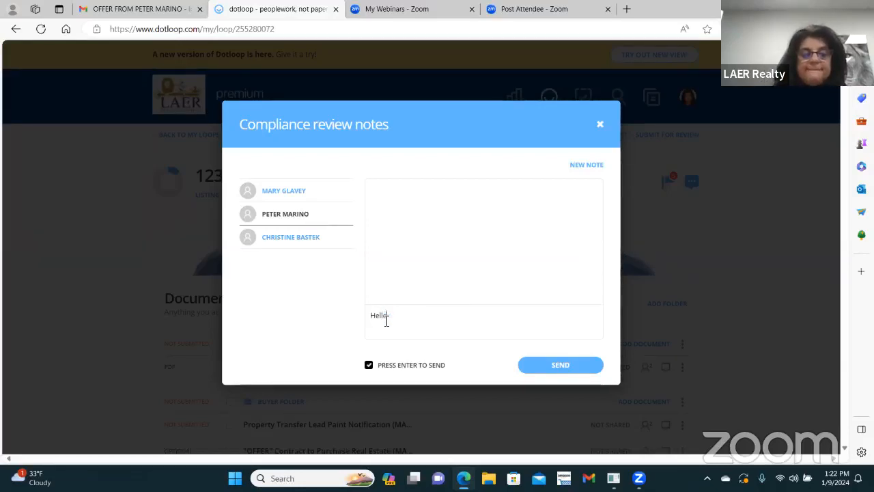
pyautogui.write(' Pwe')
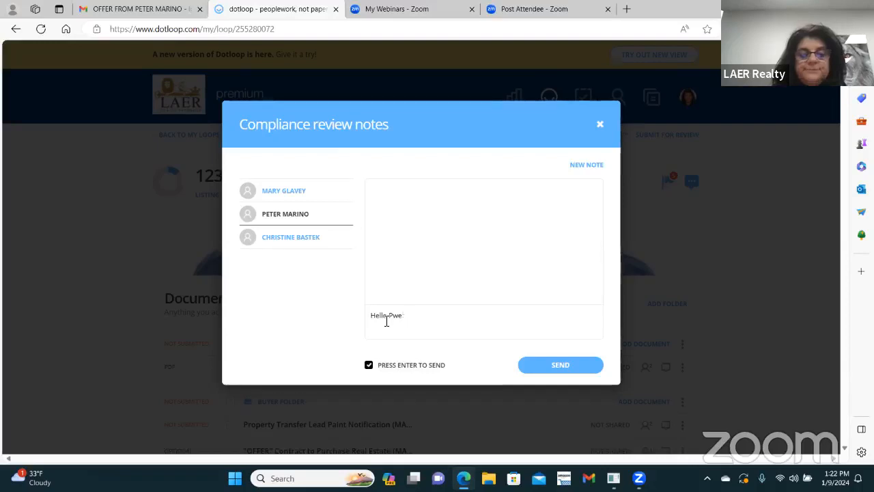
pyautogui.write('tereter p')
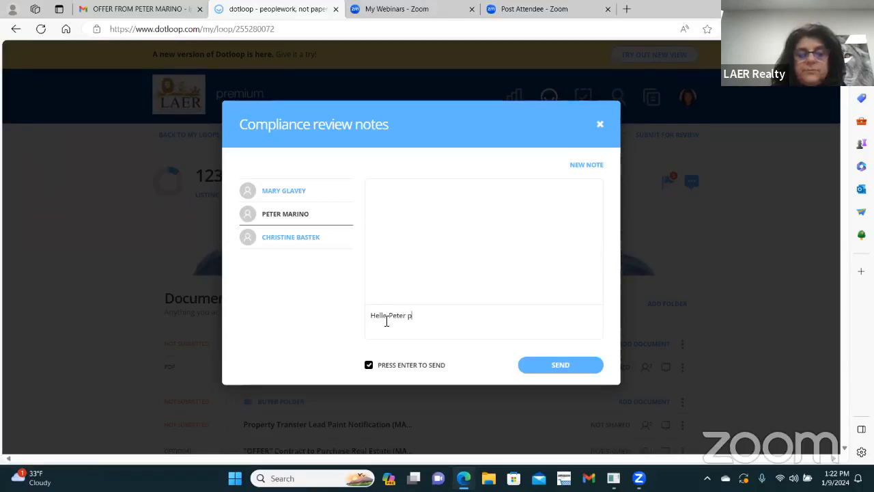
pyautogui.write('lease send me fully exe')
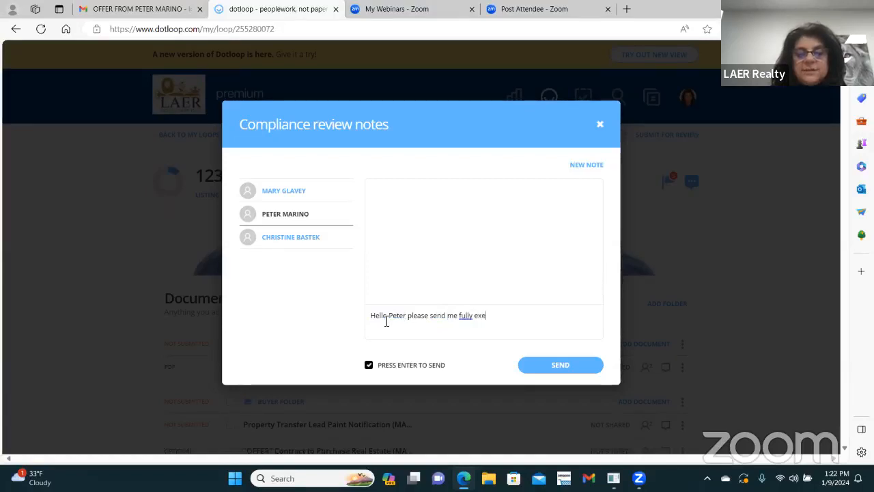
pyautogui.write('cuted offer')
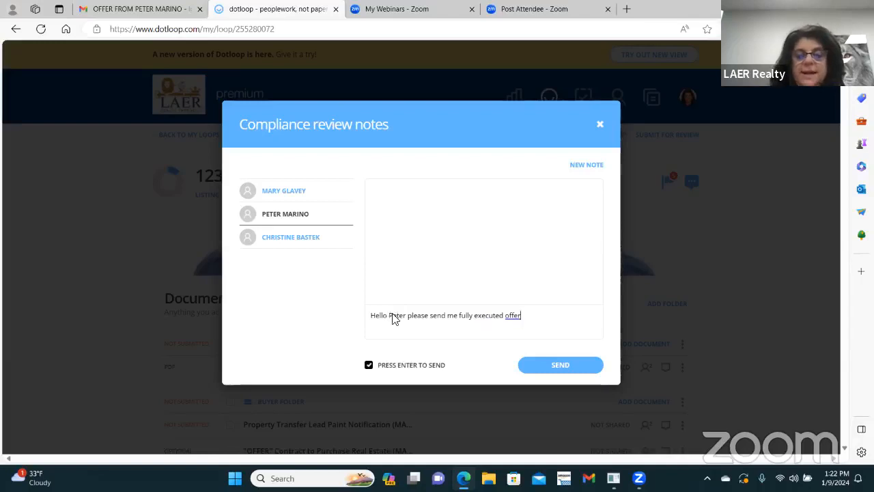
pyautogui.click(567, 372)
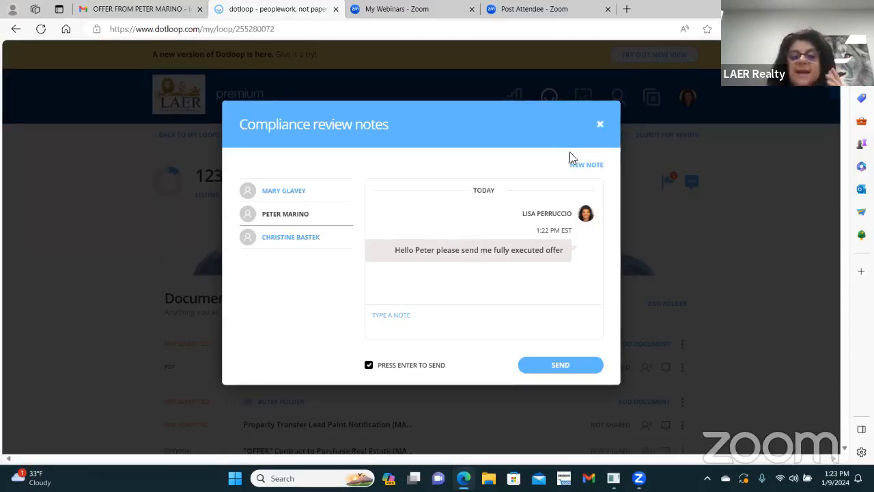
pyautogui.click(600, 124)
# Step: View the Signature Verification certificate for the Exclusive Right to Sell Listing Agreement (MAR 715)
pyautogui.scroll(-2, 403, 290)
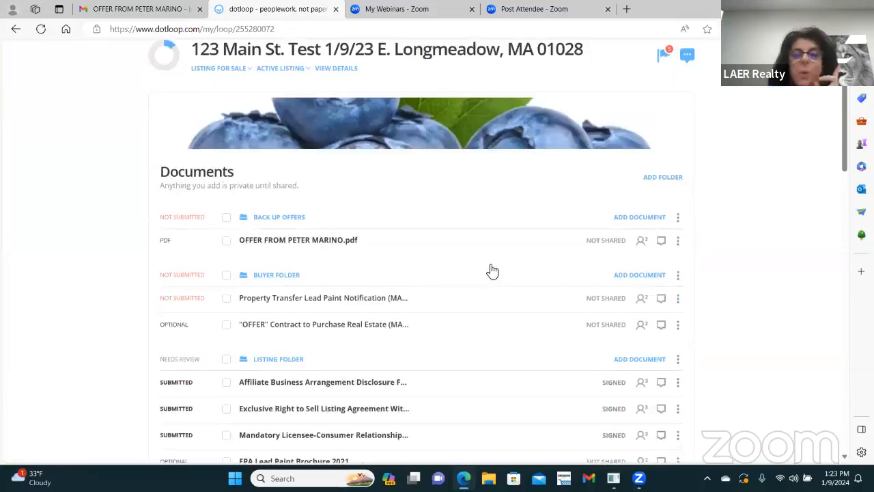
pyautogui.scroll(-3, 506, 266)
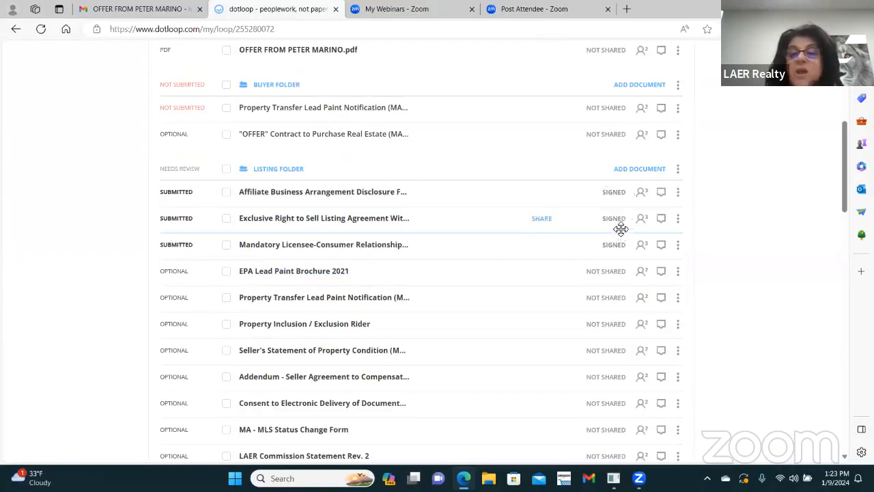
pyautogui.click(678, 220)
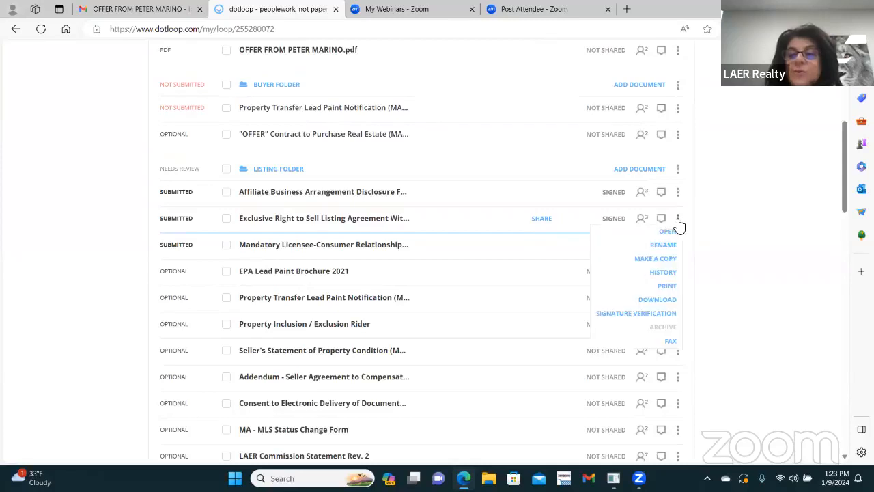
pyautogui.click(624, 314)
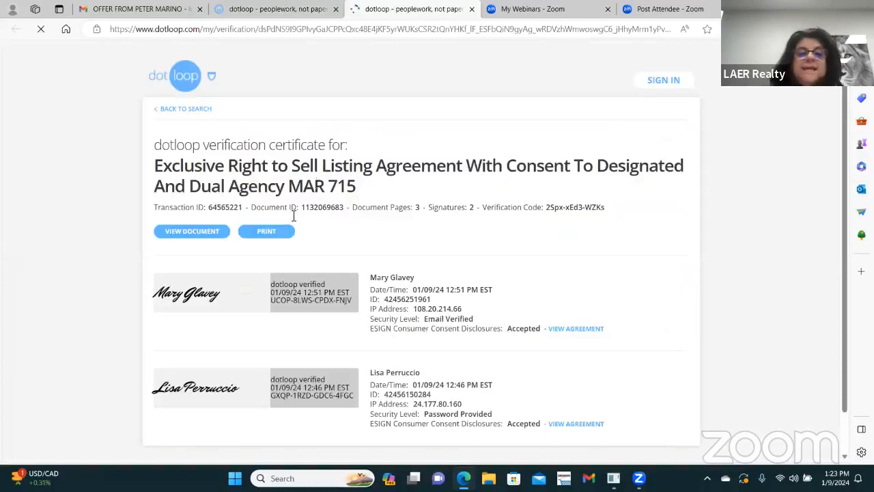
pyautogui.scroll(-1, 332, 237)
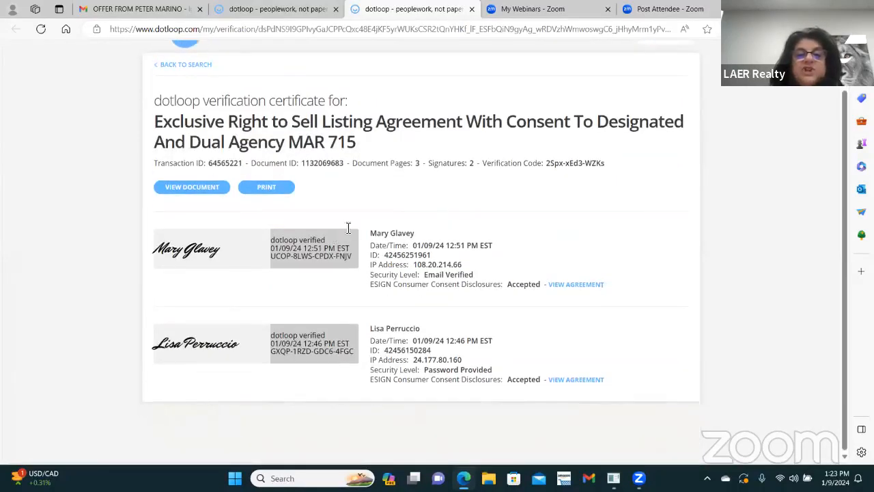
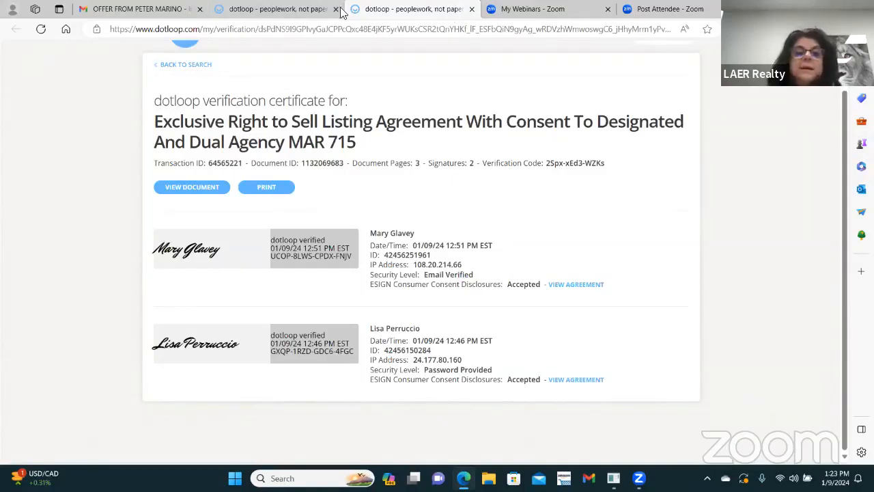
# Step: Close the verification certificate tab to get back to the loop's document list
pyautogui.click(472, 9)
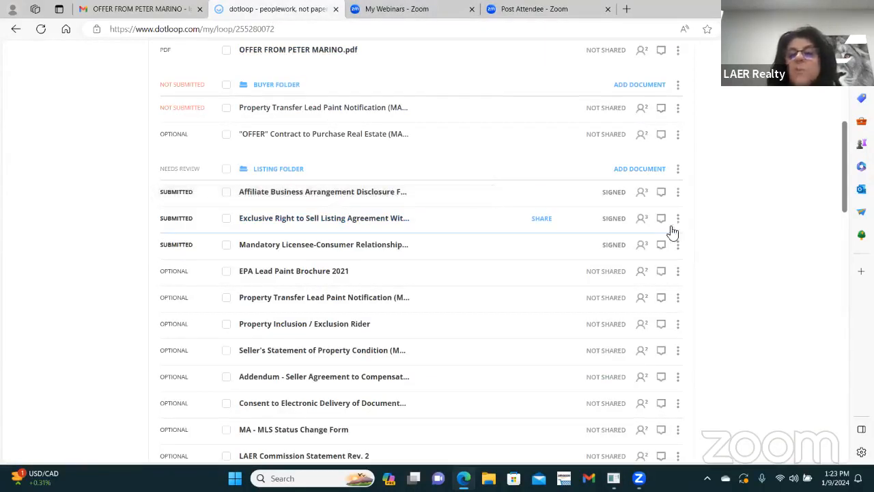
# Step: Open the Affiliate Business Arrangement Disclosure's signature verification certificate, then go back to the loop's main page
pyautogui.click(677, 112)
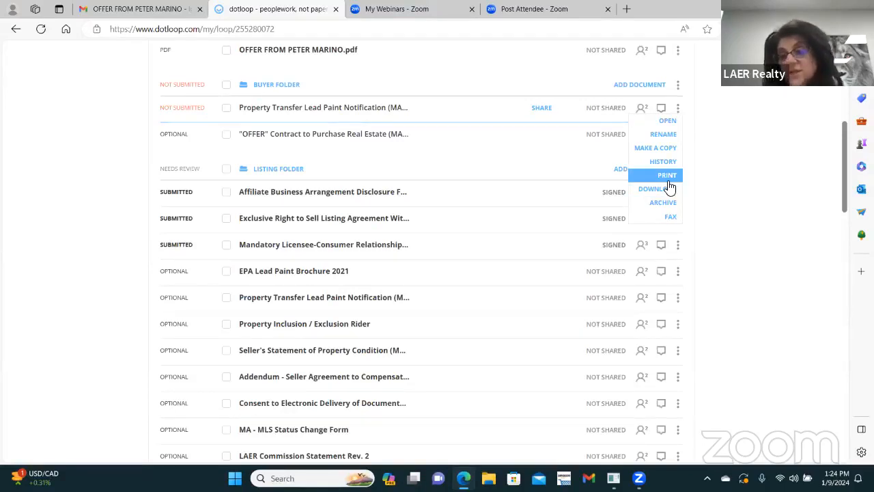
pyautogui.click(738, 129)
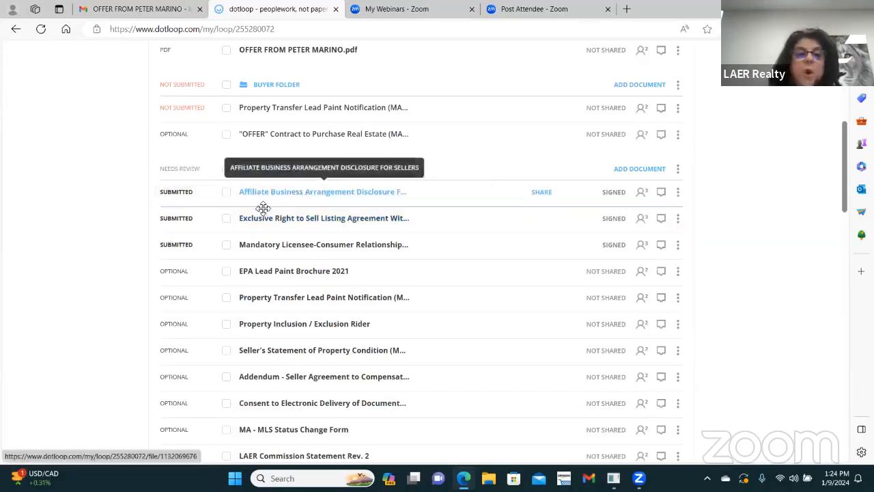
pyautogui.click(305, 195)
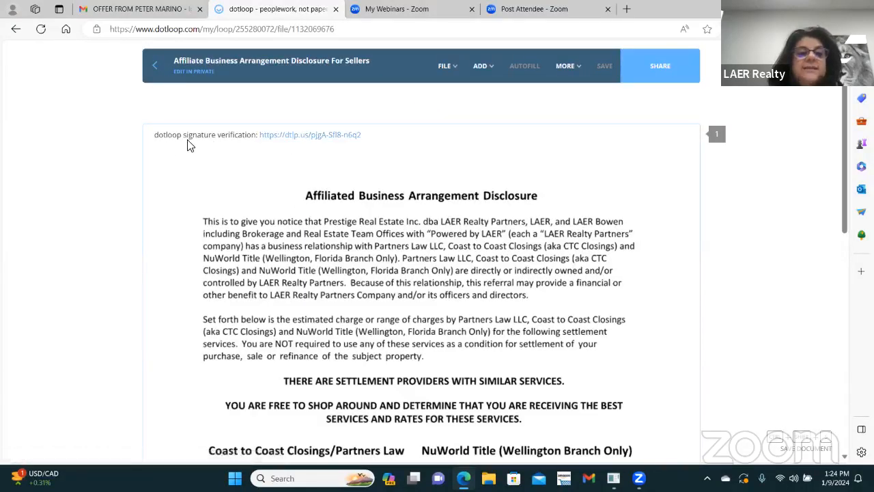
pyautogui.click(300, 136)
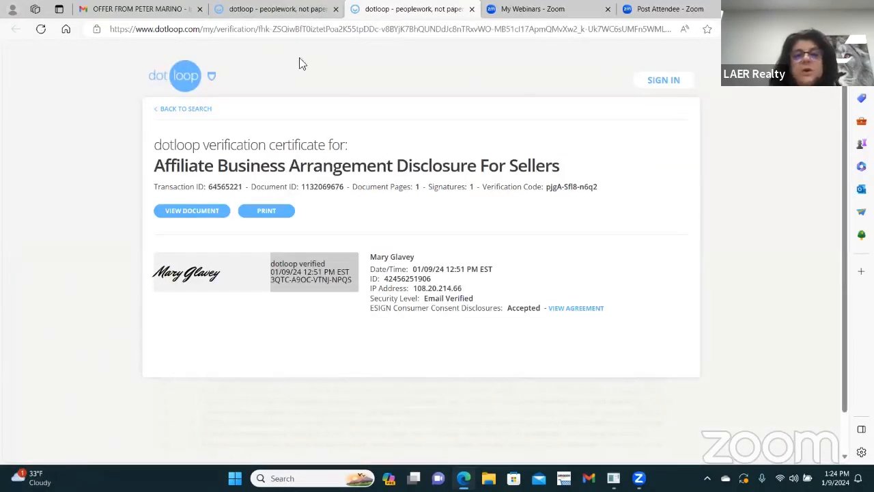
pyautogui.click(258, 11)
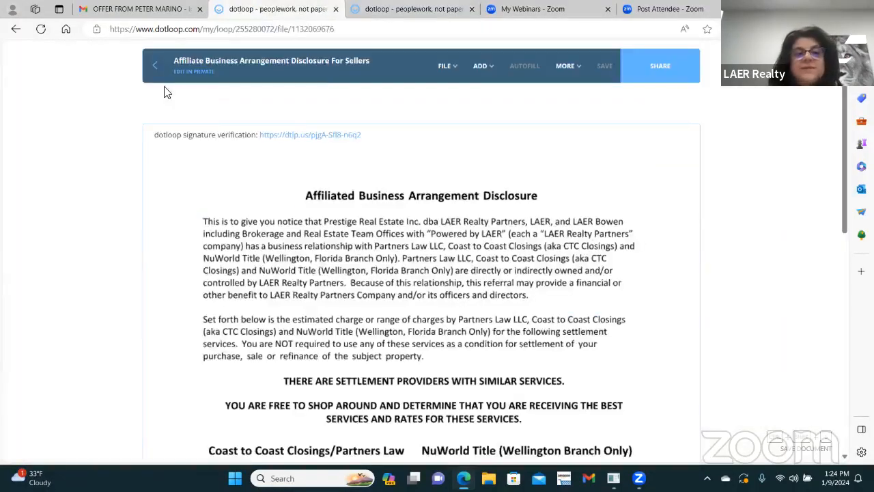
pyautogui.click(156, 68)
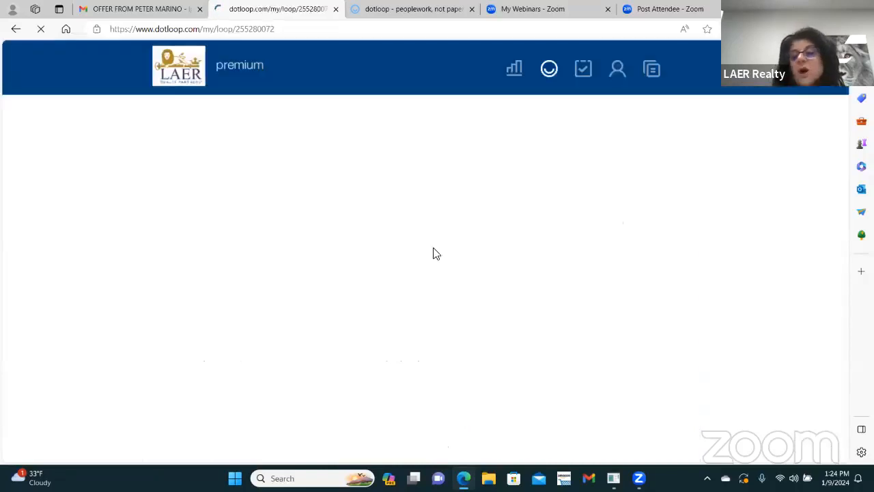
# Step: Change the loop status from Active Listing to Sold and enter a sale price of 85000
pyautogui.scroll(-3, 485, 297)
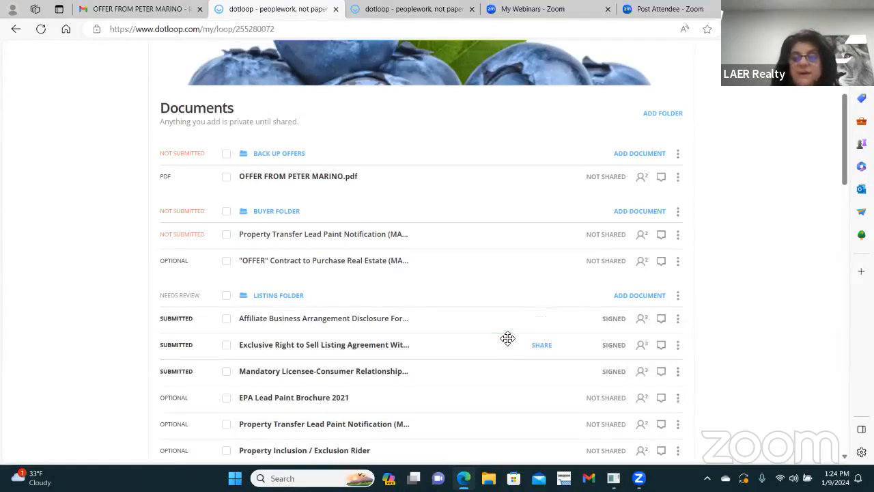
pyautogui.scroll(3, 503, 343)
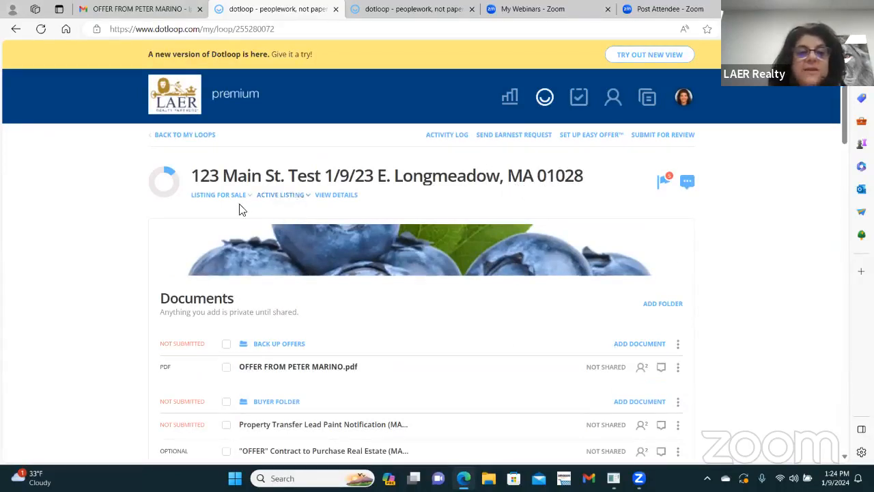
pyautogui.click(308, 196)
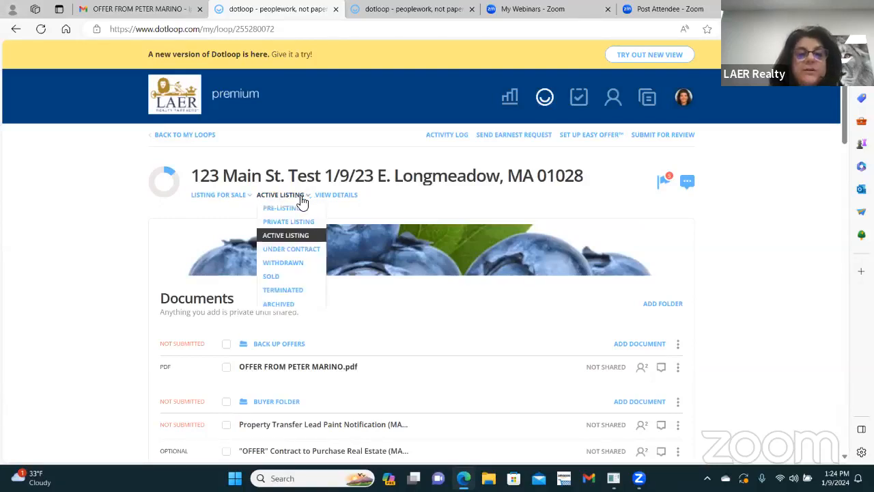
pyautogui.click(274, 277)
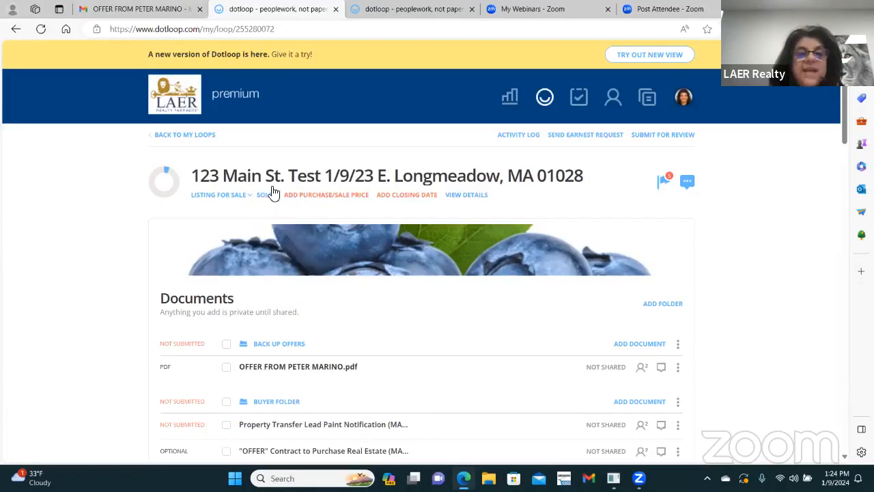
pyautogui.click(319, 195)
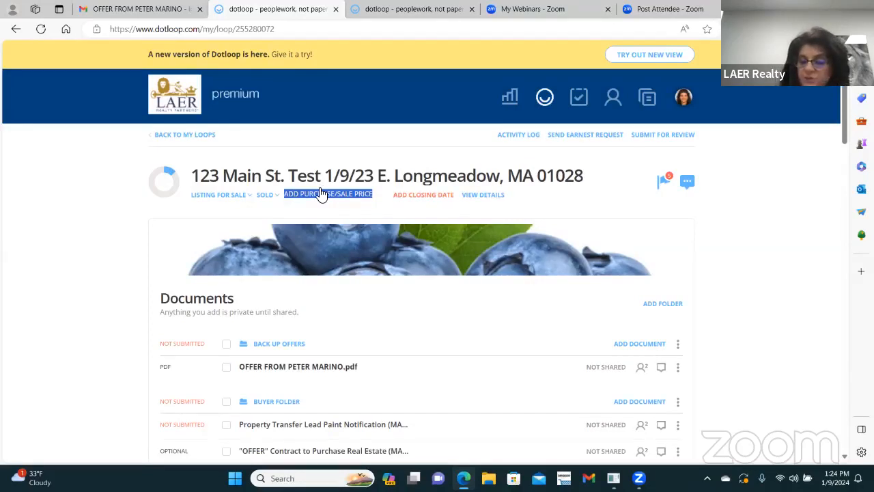
pyautogui.write('85000')
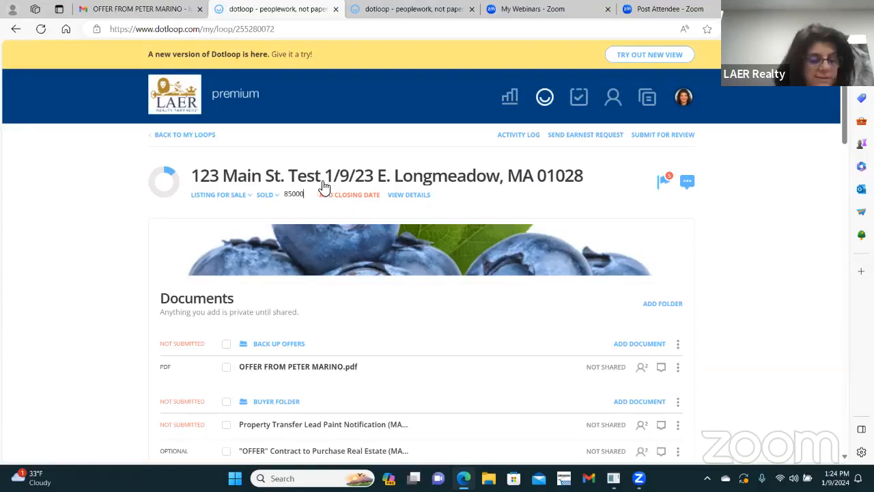
pyautogui.press('Return')
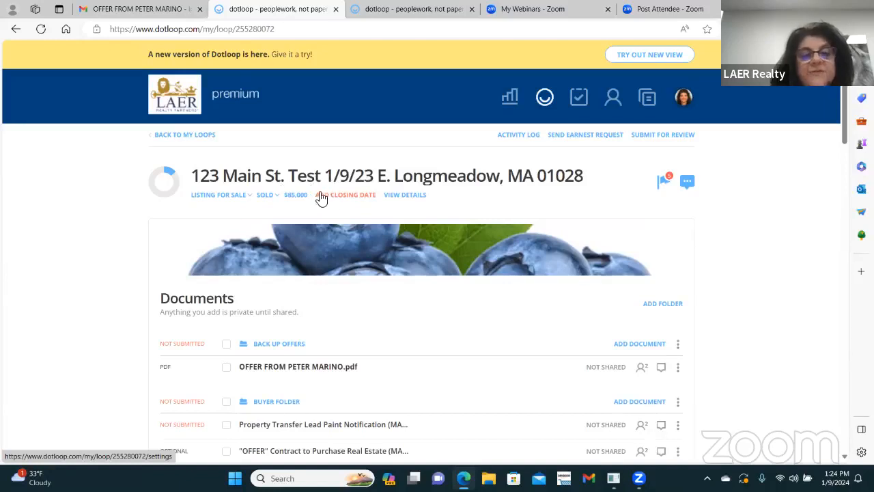
# Step: Add a January 31, 2024 closing date and correct the sale price to $850,000
pyautogui.click(344, 197)
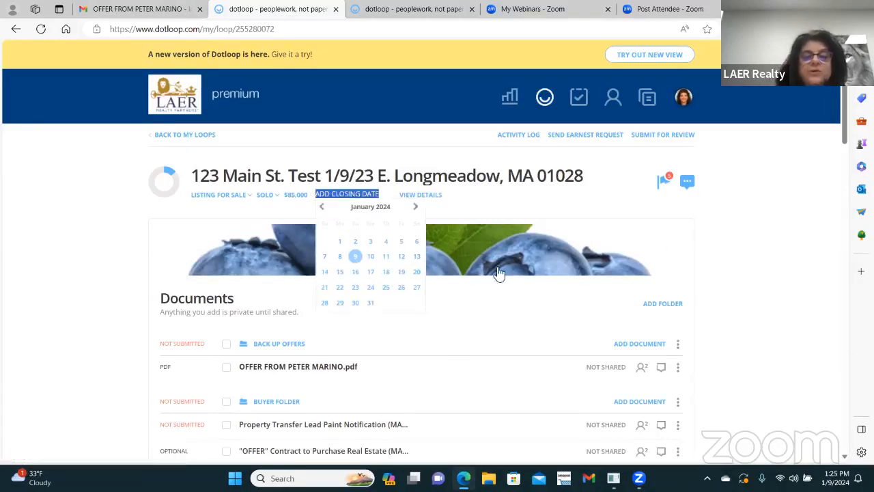
pyautogui.click(371, 304)
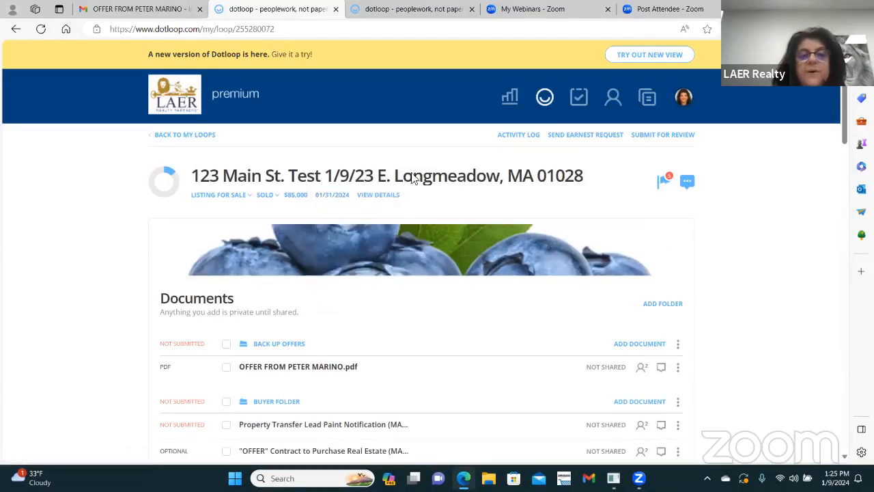
pyautogui.click(303, 195)
pyautogui.write('850,00')
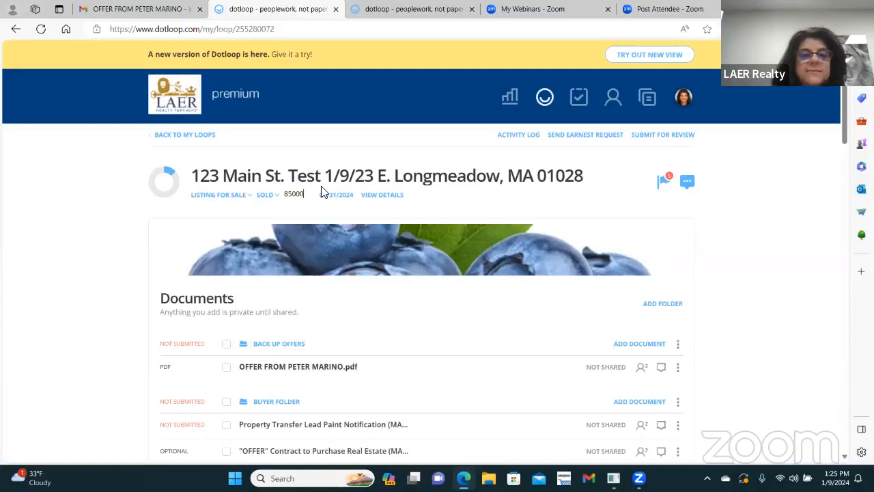
pyautogui.write('0')
pyautogui.press('Return')
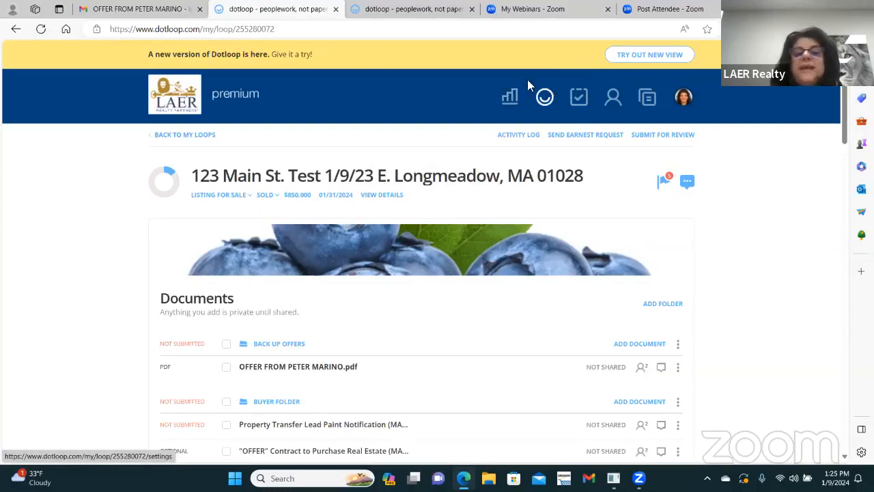
# Step: Open Reporting and refresh it so the Total Sales YTD chart shows January's completed sale
pyautogui.click(512, 101)
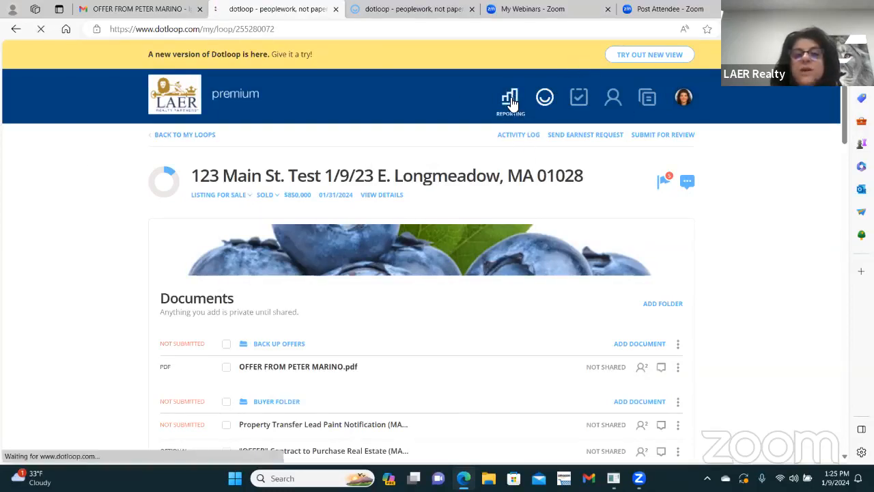
pyautogui.scroll(-3, 277, 296)
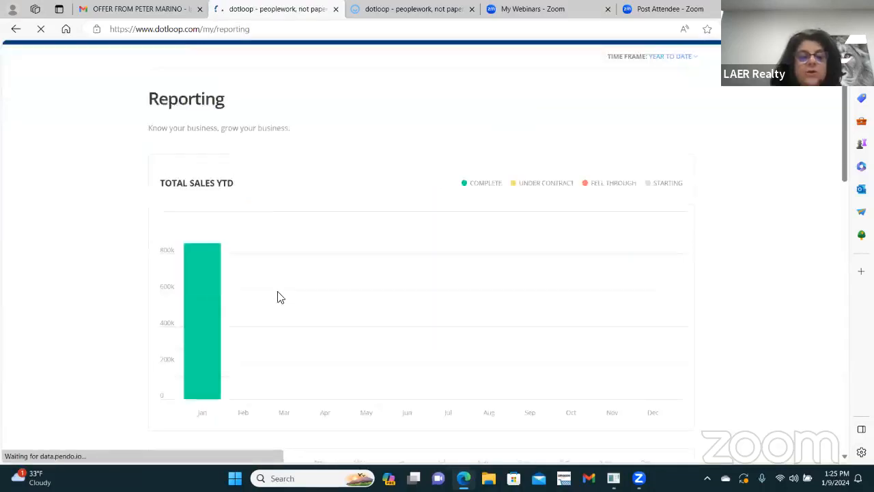
pyautogui.scroll(2, 246, 246)
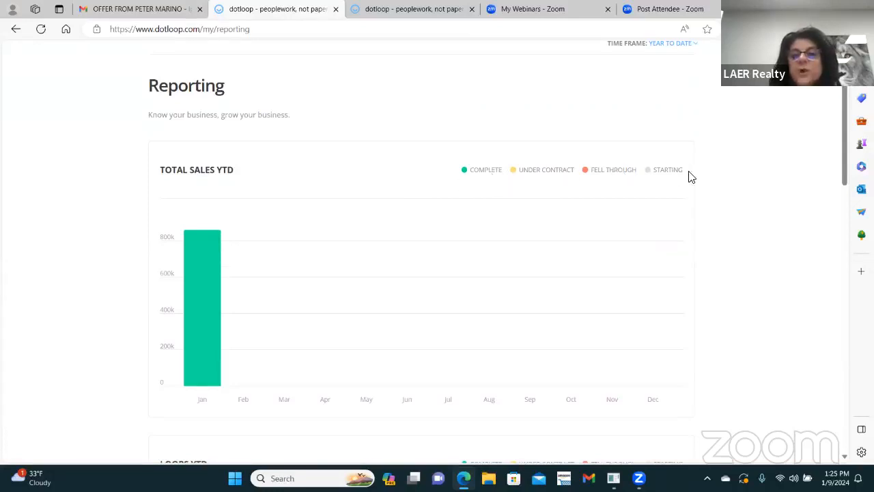
pyautogui.scroll(-1, 547, 226)
pyautogui.scroll(3, 511, 237)
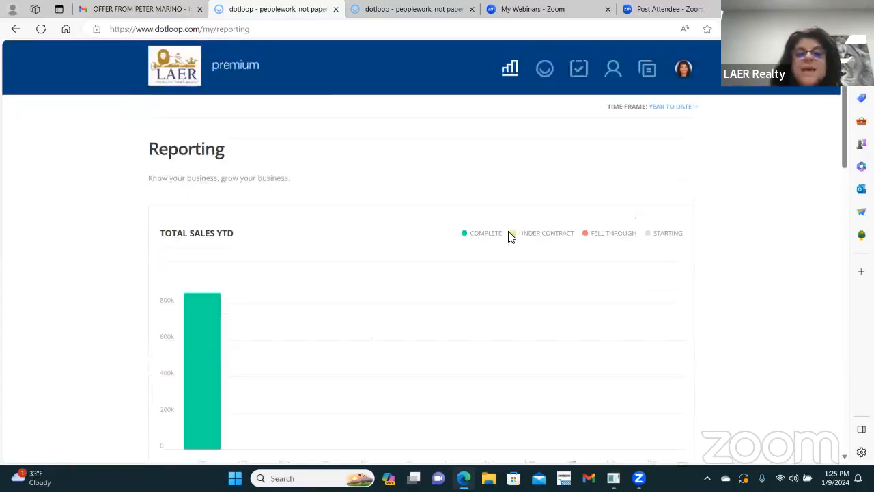
pyautogui.click(510, 76)
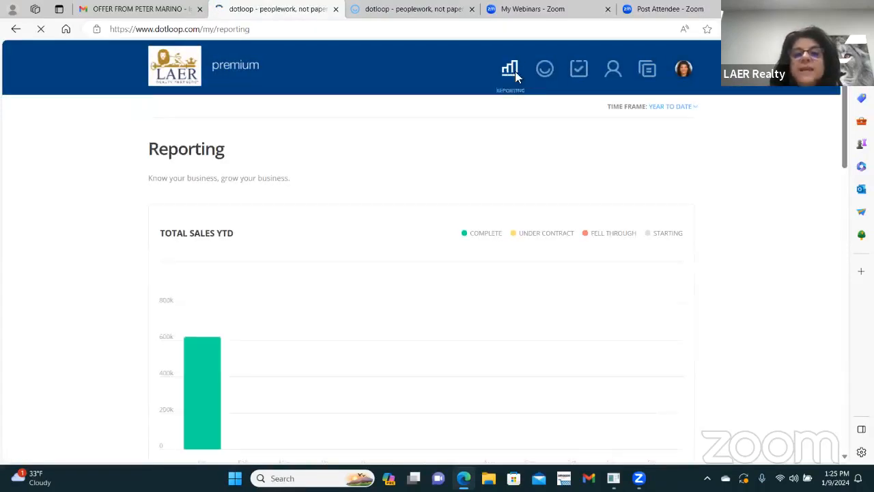
# Step: In the loops list, clear the Active Listing and Under Contract status filters
pyautogui.click(547, 73)
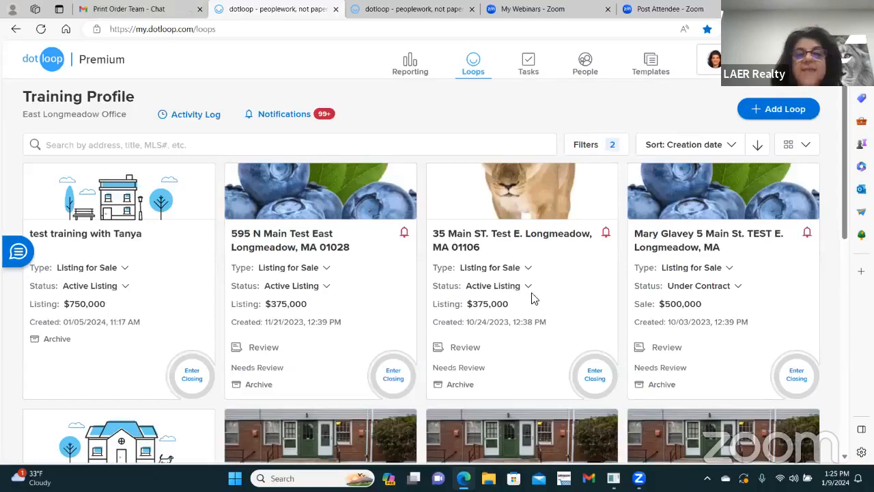
pyautogui.click(596, 146)
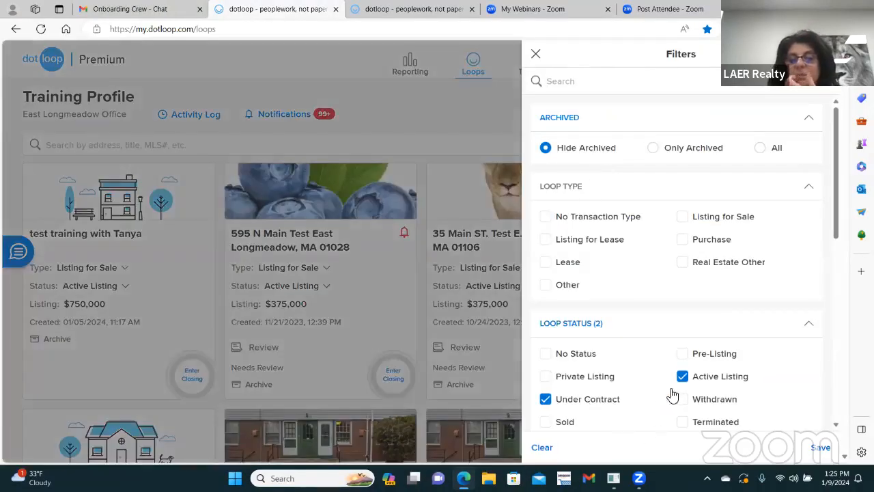
pyautogui.click(684, 378)
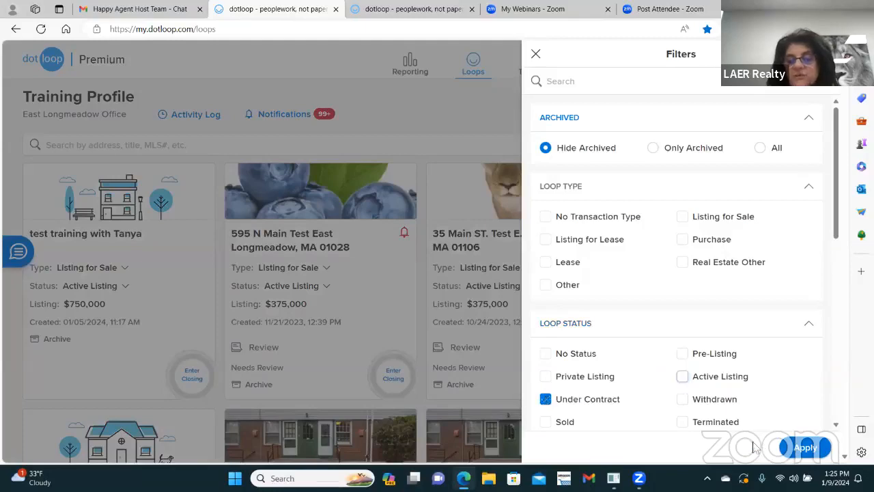
pyautogui.click(546, 399)
pyautogui.click(805, 448)
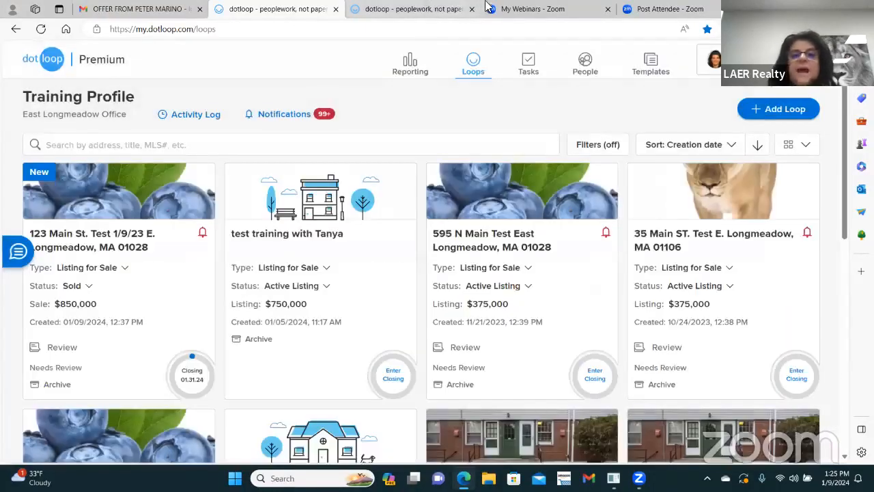
pyautogui.click(414, 68)
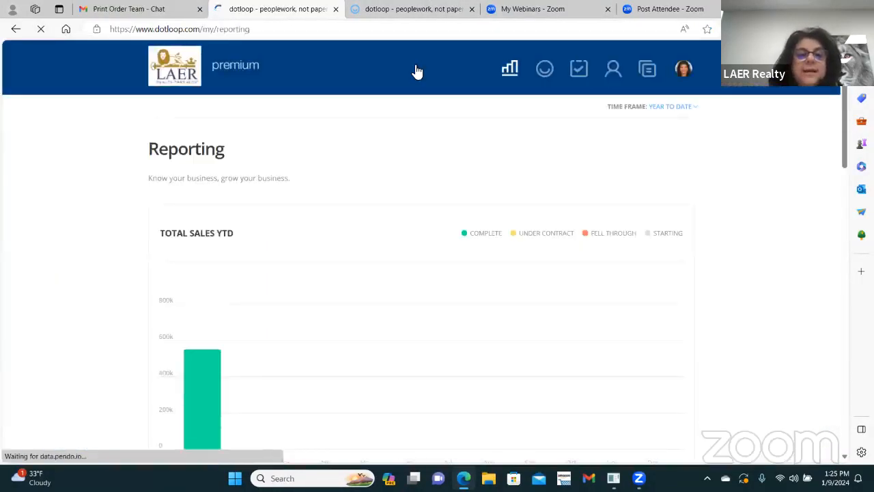
pyautogui.scroll(-2, 293, 246)
pyautogui.scroll(2, 403, 304)
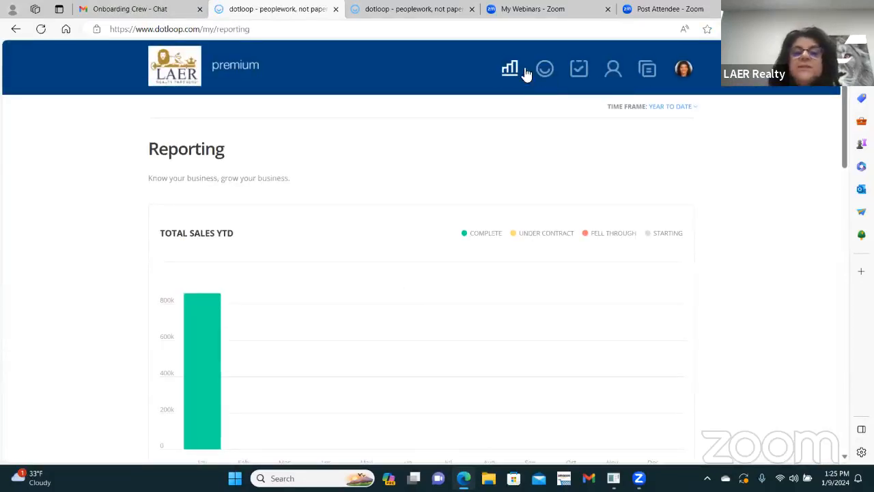
pyautogui.click(545, 71)
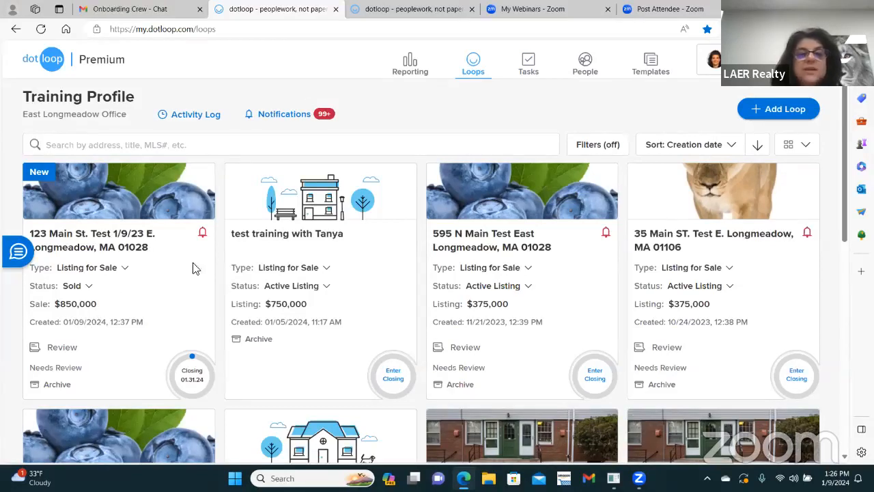
pyautogui.click(411, 67)
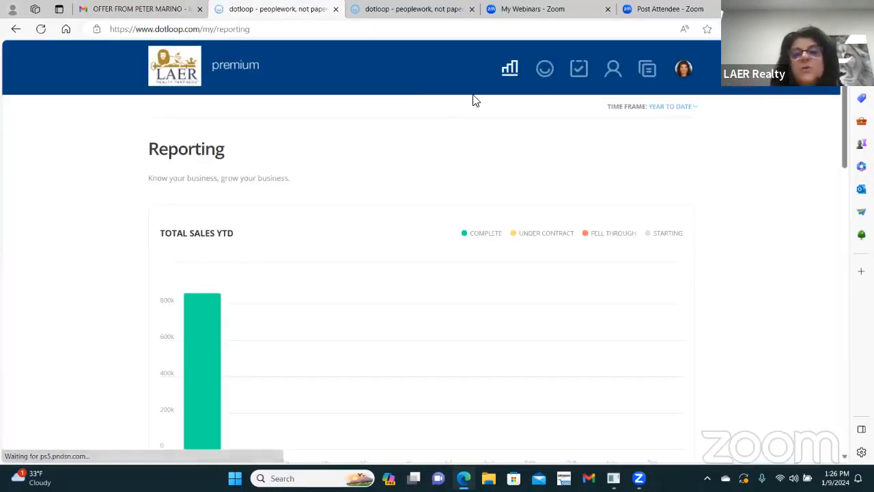
pyautogui.click(545, 70)
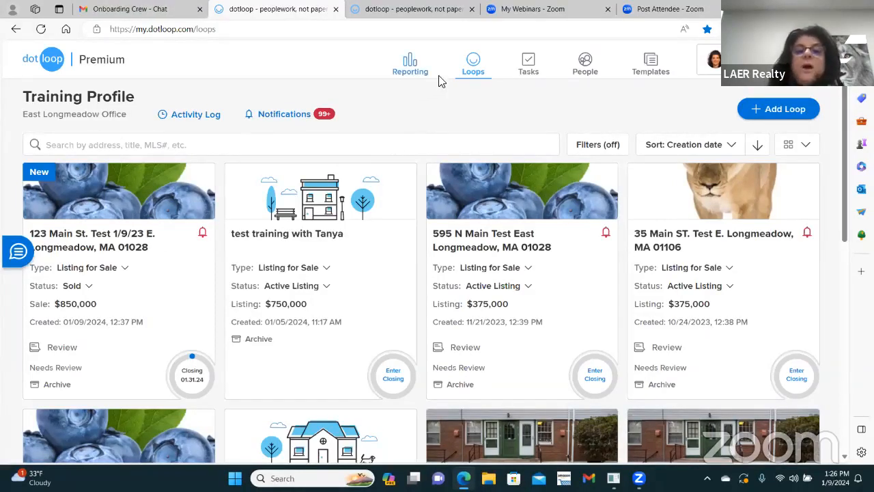
pyautogui.click(102, 238)
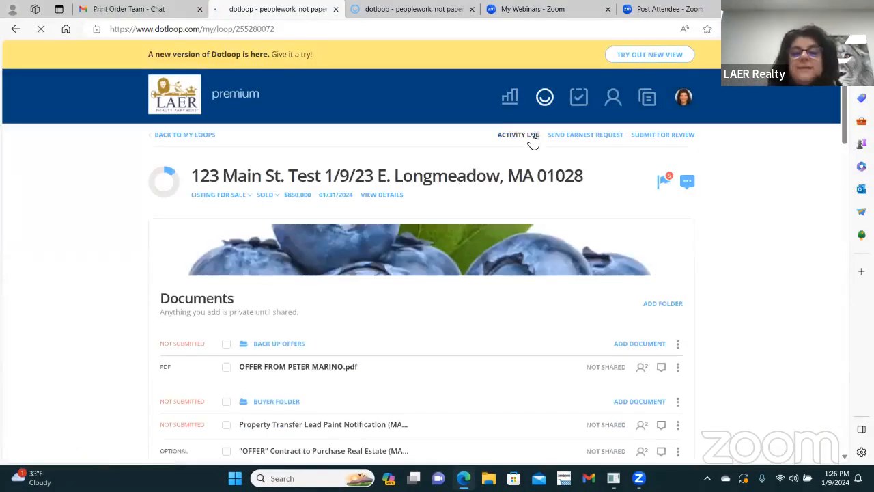
pyautogui.click(533, 143)
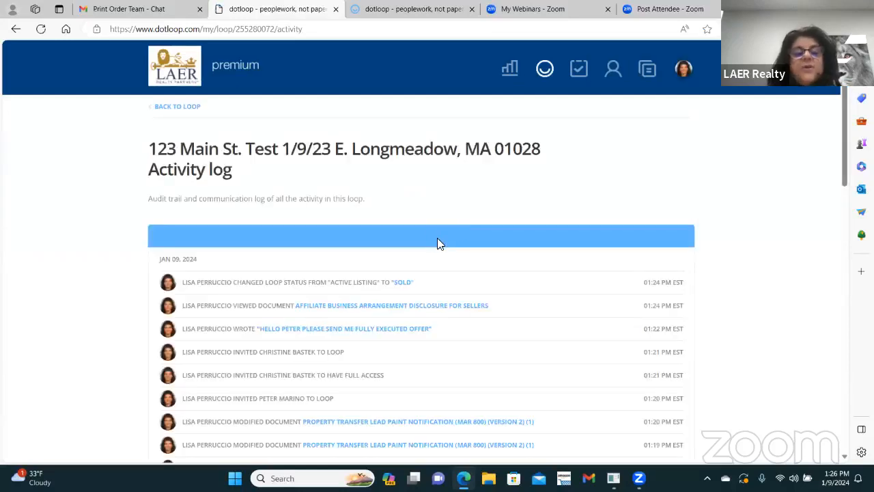
pyautogui.scroll(-2, 588, 225)
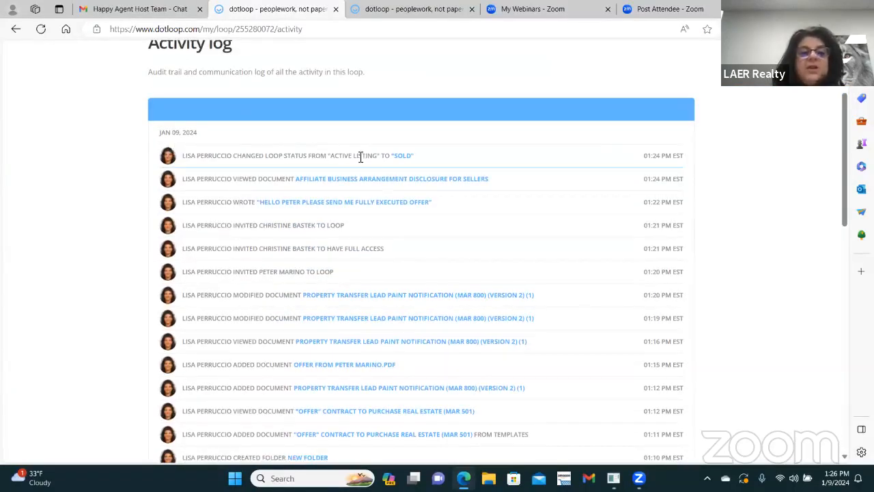
pyautogui.scroll(-5, 403, 169)
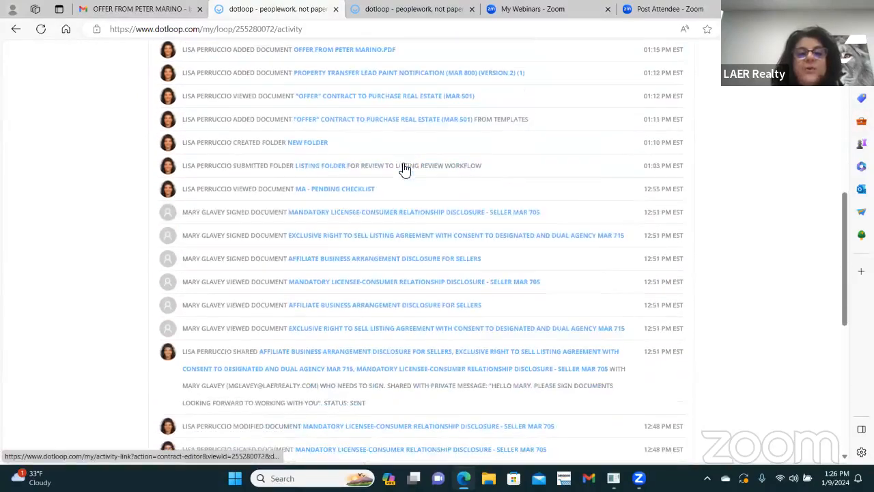
pyautogui.scroll(-6, 405, 168)
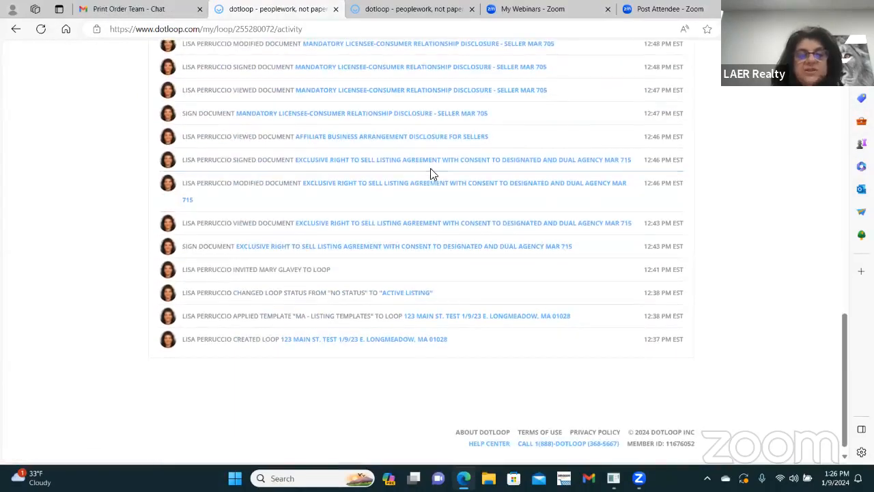
pyautogui.scroll(5, 521, 279)
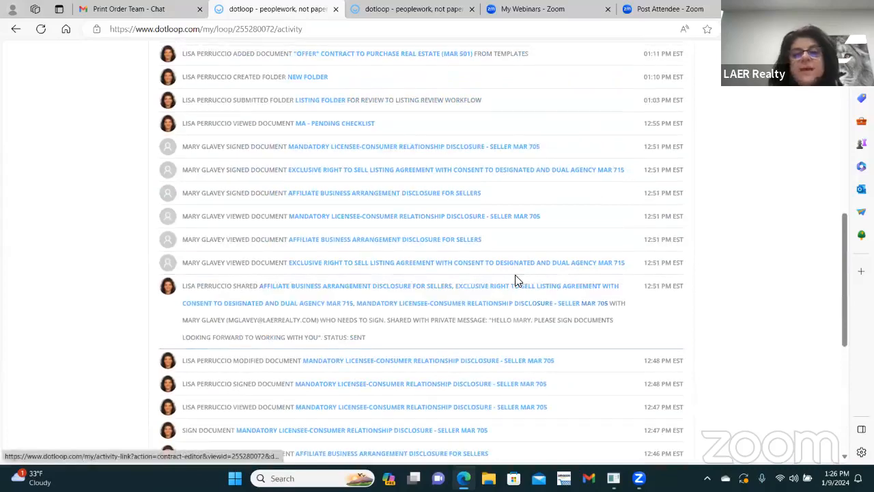
pyautogui.scroll(2, 516, 280)
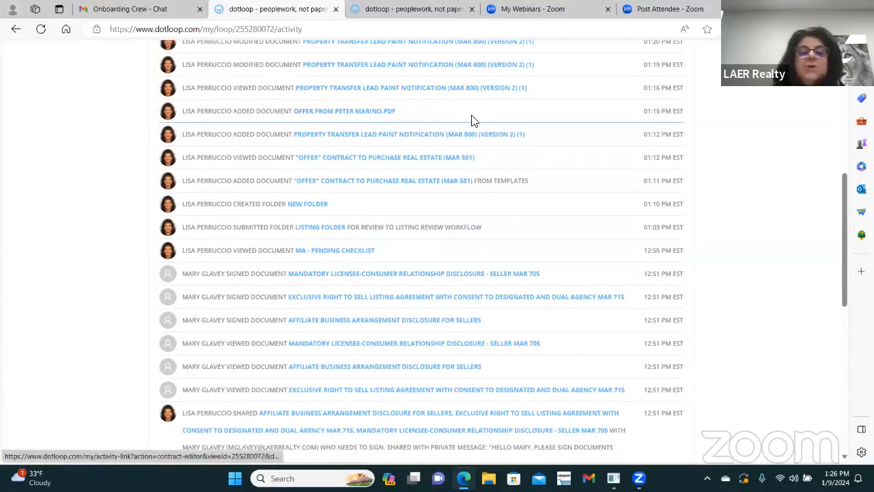
pyautogui.scroll(4, 534, 126)
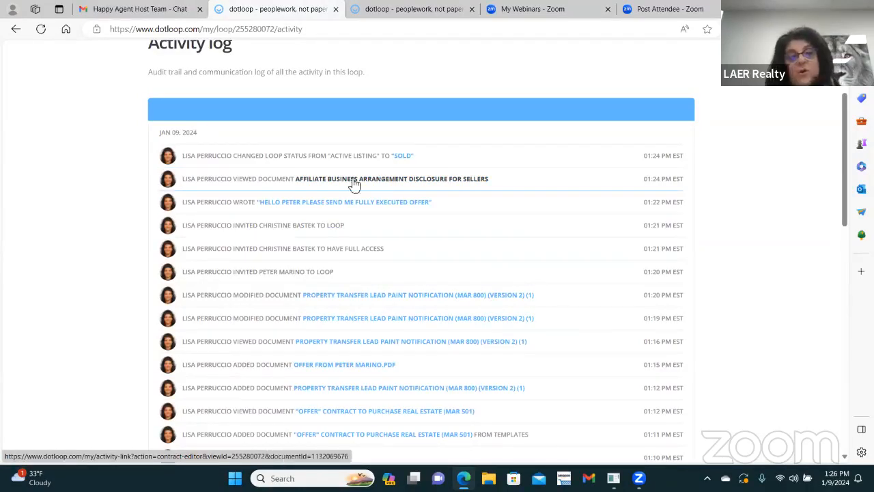
pyautogui.scroll(2, 332, 277)
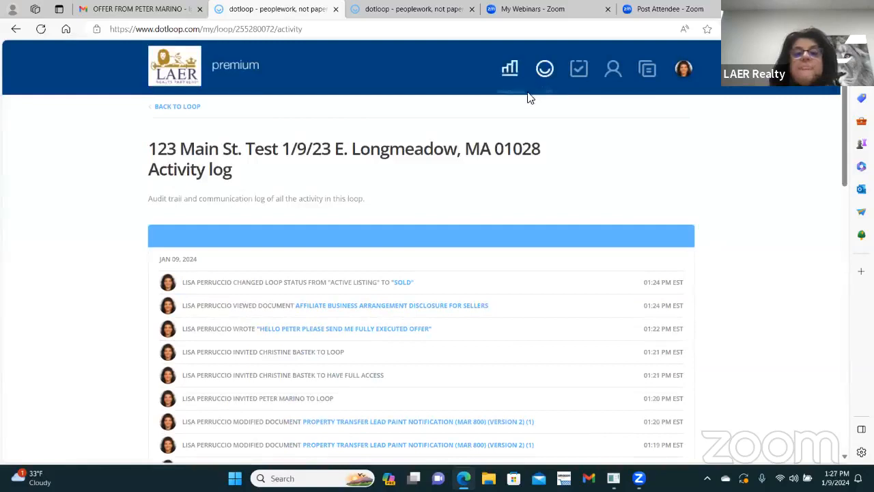
pyautogui.click(175, 111)
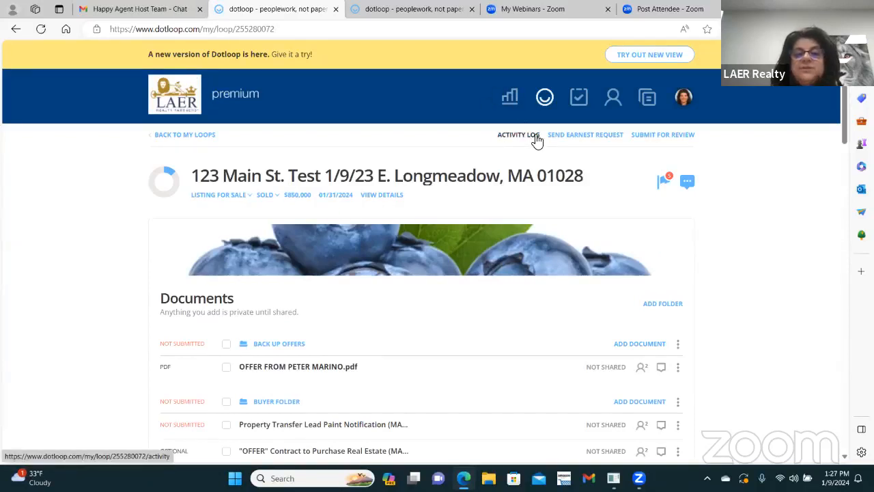
pyautogui.click(175, 135)
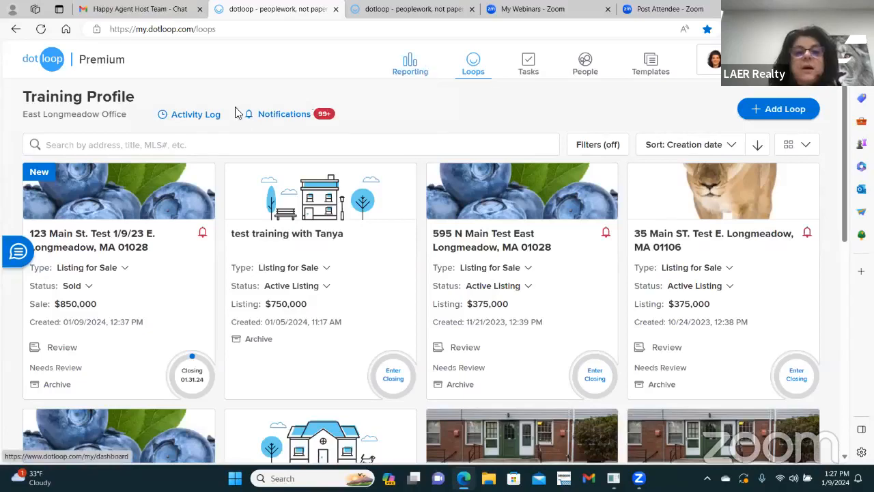
pyautogui.click(191, 115)
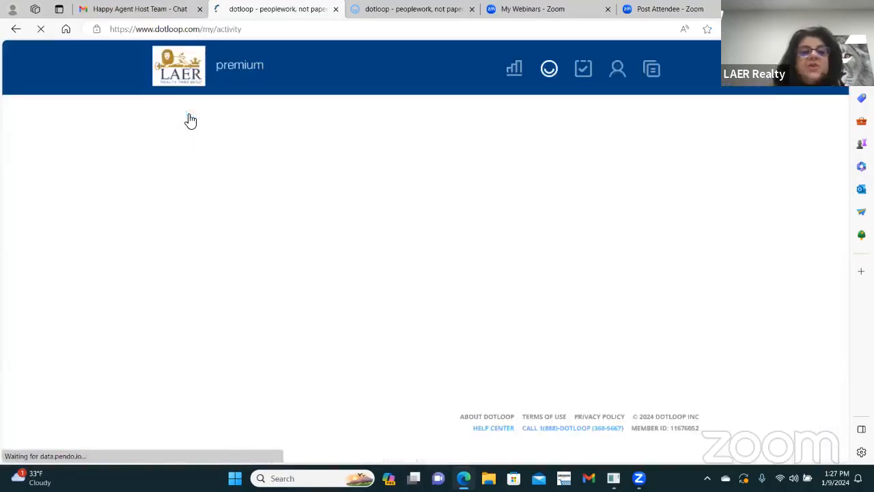
pyautogui.scroll(-3, 449, 239)
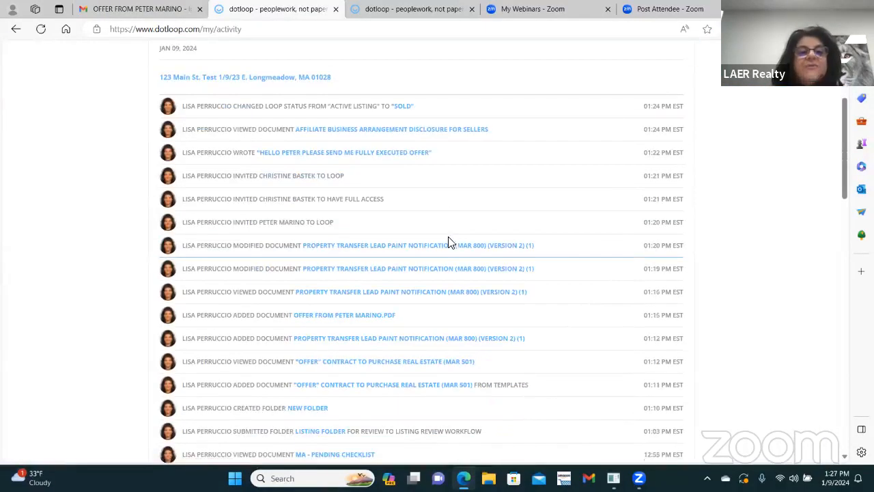
pyautogui.scroll(-10, 449, 241)
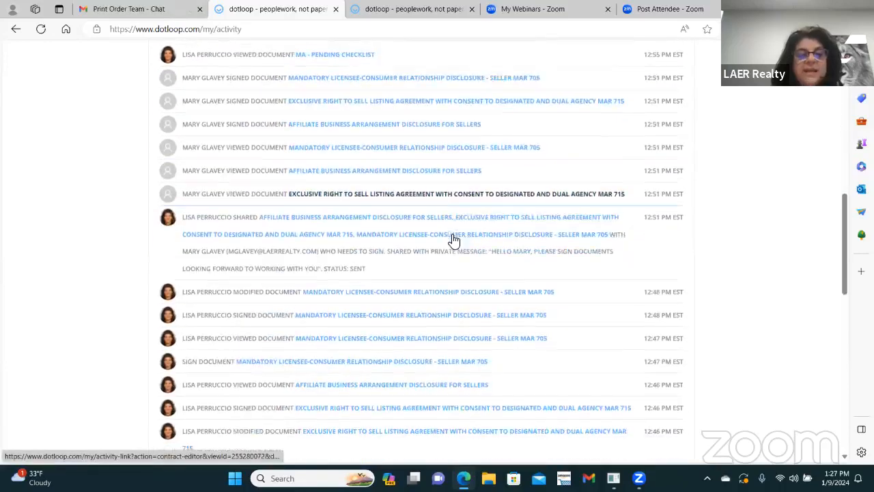
pyautogui.scroll(-3, 454, 240)
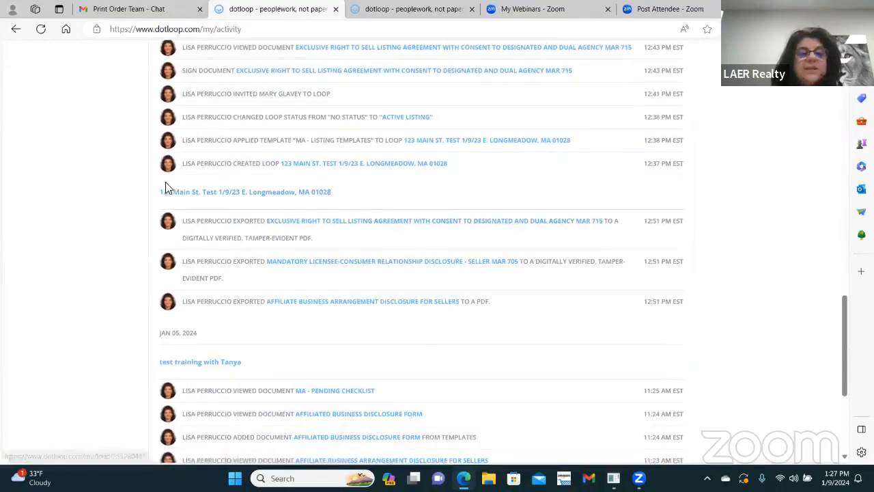
pyautogui.scroll(-2, 369, 253)
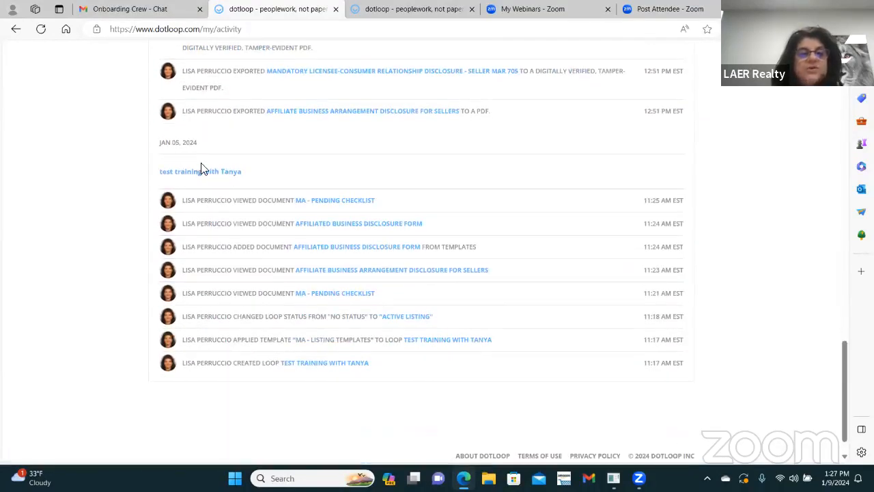
pyautogui.scroll(-1, 314, 208)
pyautogui.scroll(12, 376, 222)
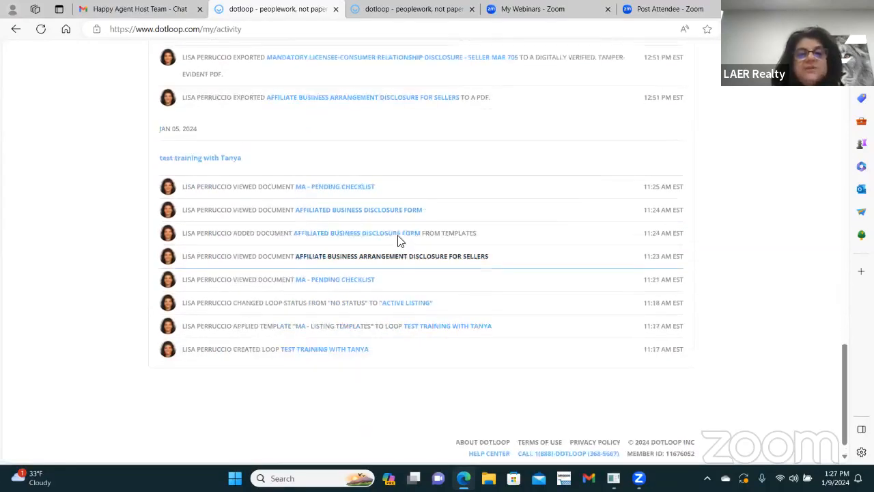
pyautogui.scroll(2, 419, 227)
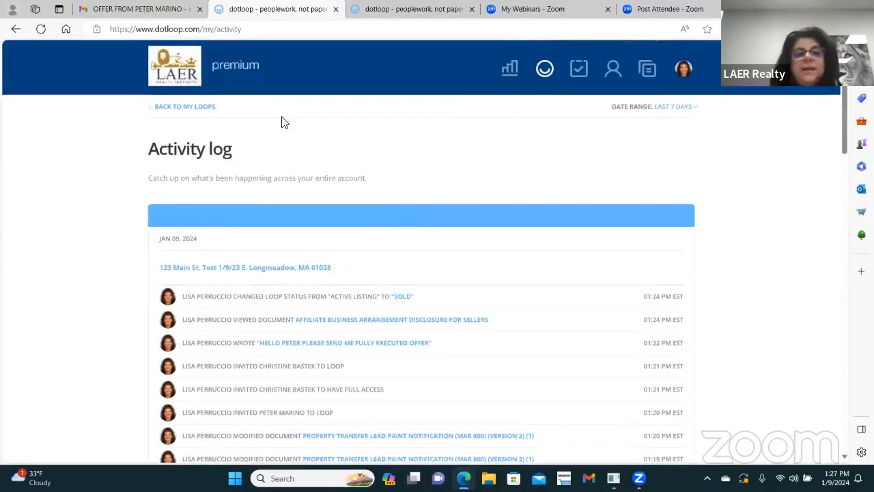
pyautogui.click(183, 108)
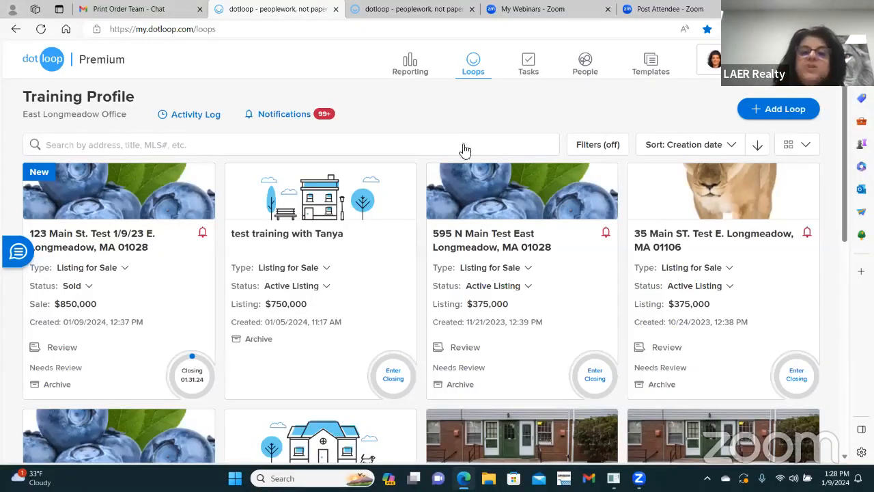
pyautogui.click(107, 246)
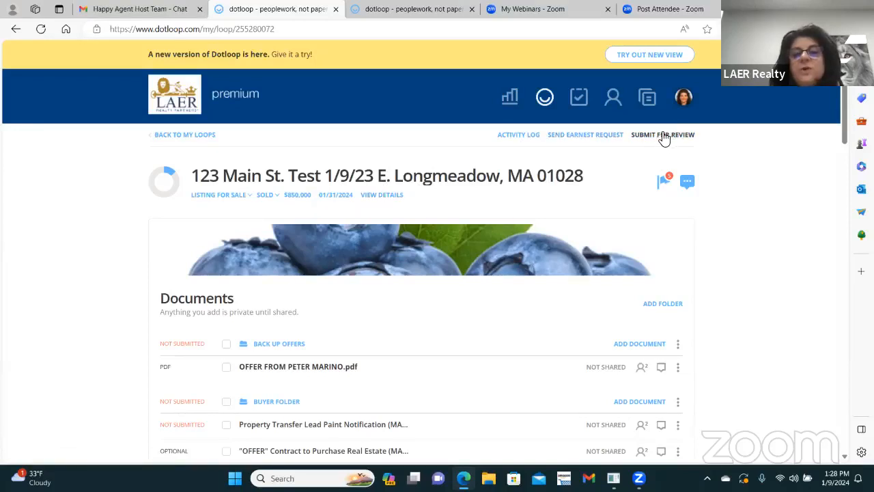
pyautogui.click(382, 197)
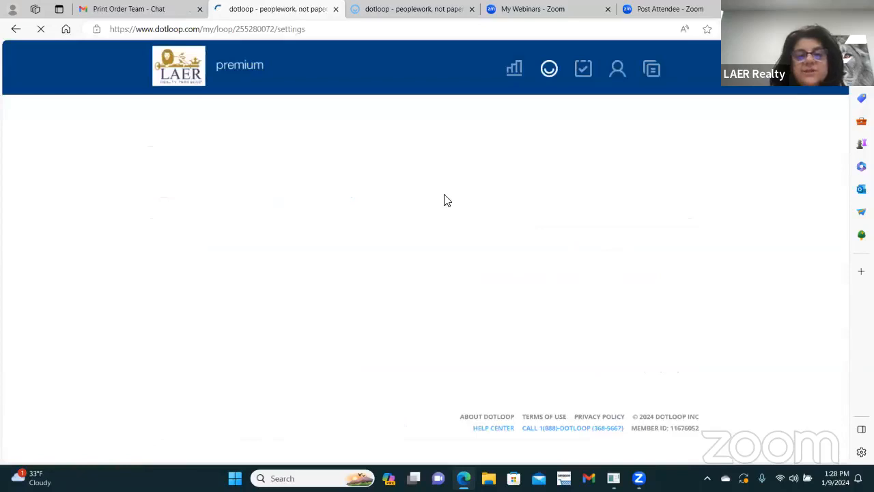
pyautogui.scroll(-2, 469, 260)
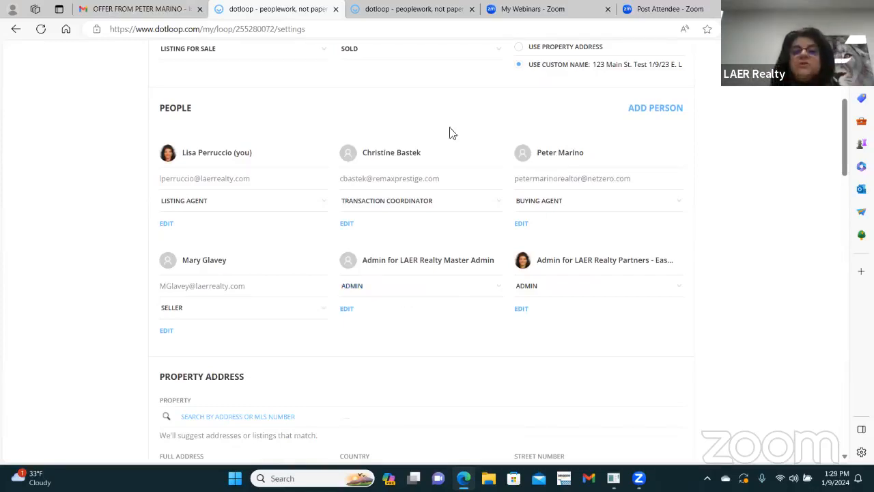
pyautogui.scroll(4, 413, 192)
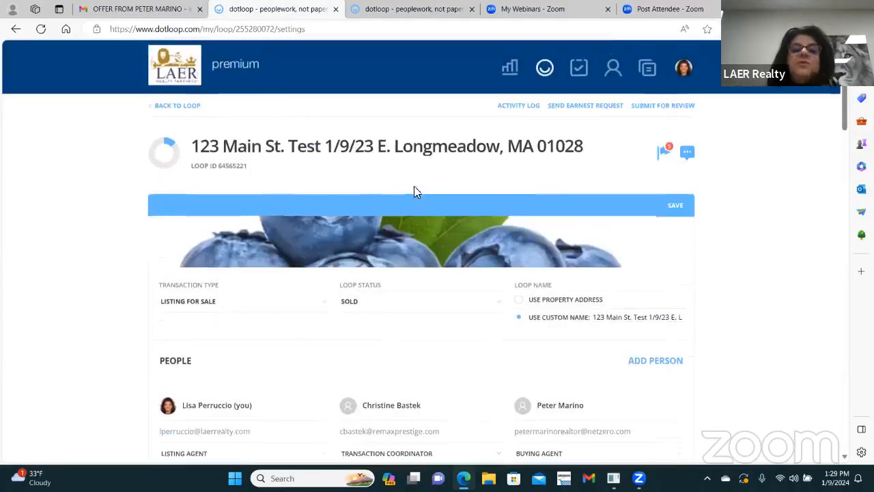
pyautogui.click(191, 107)
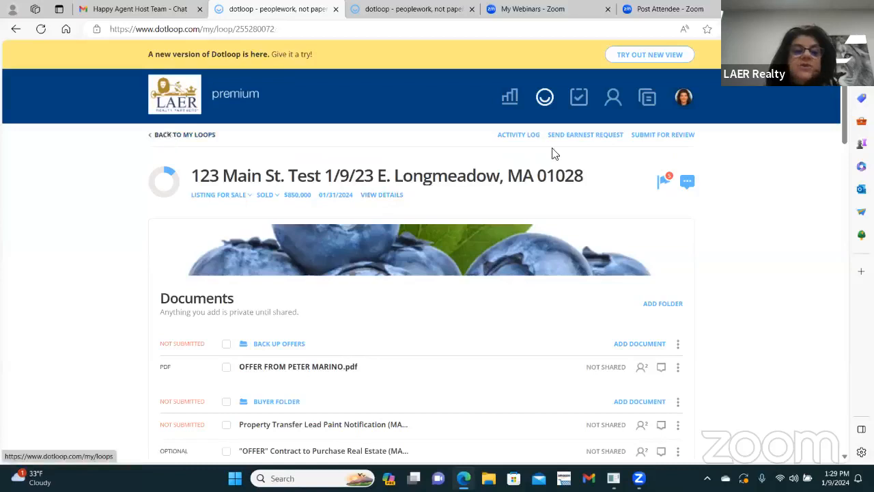
pyautogui.click(176, 138)
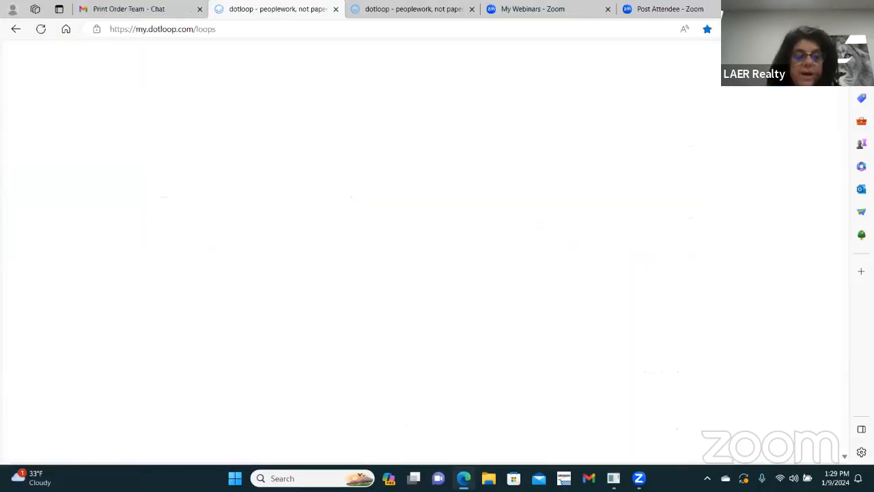